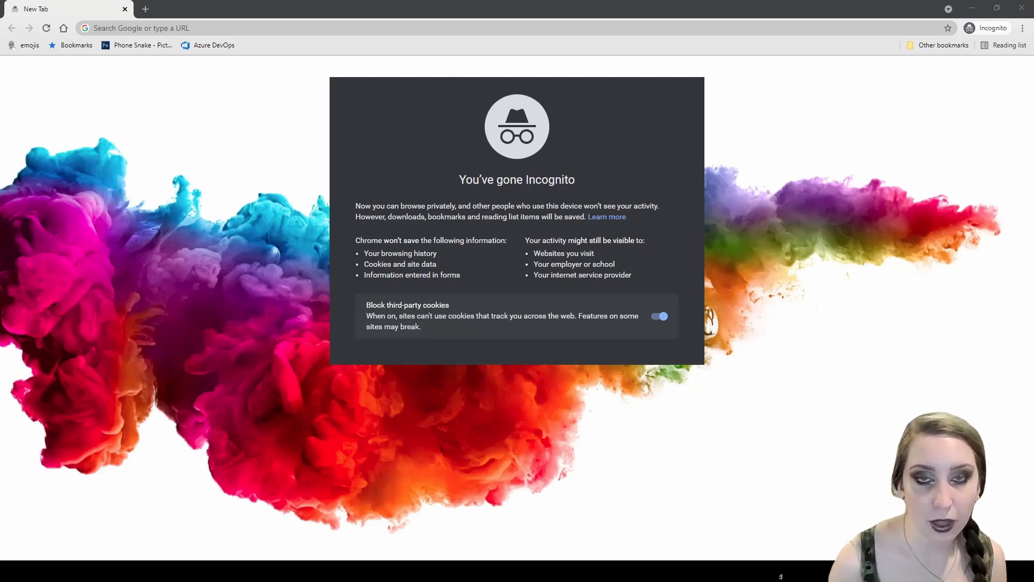
- Enter drive.google.com in the Incognito tab's address bar
left_click(104, 26)
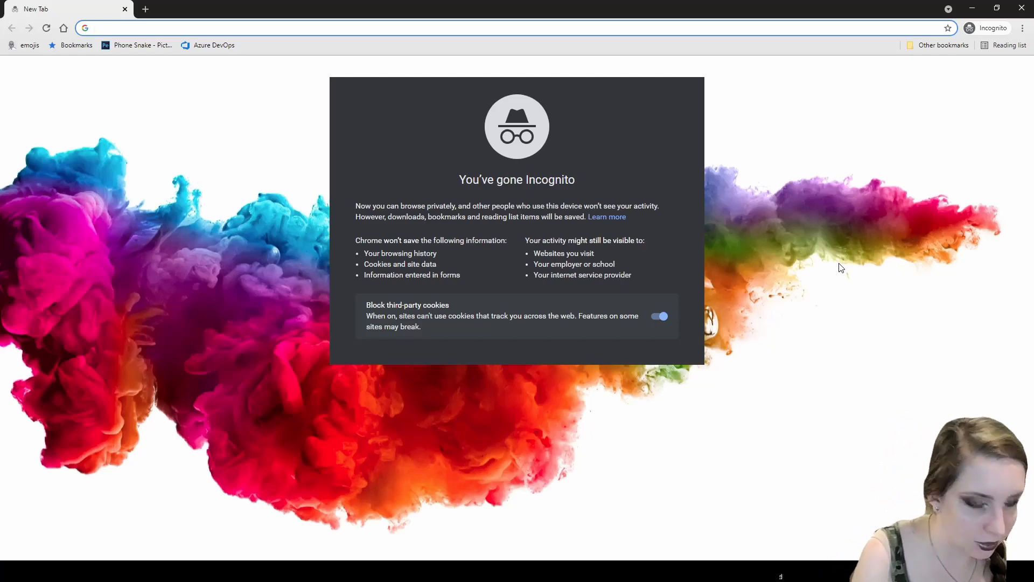
type("drive.goo")
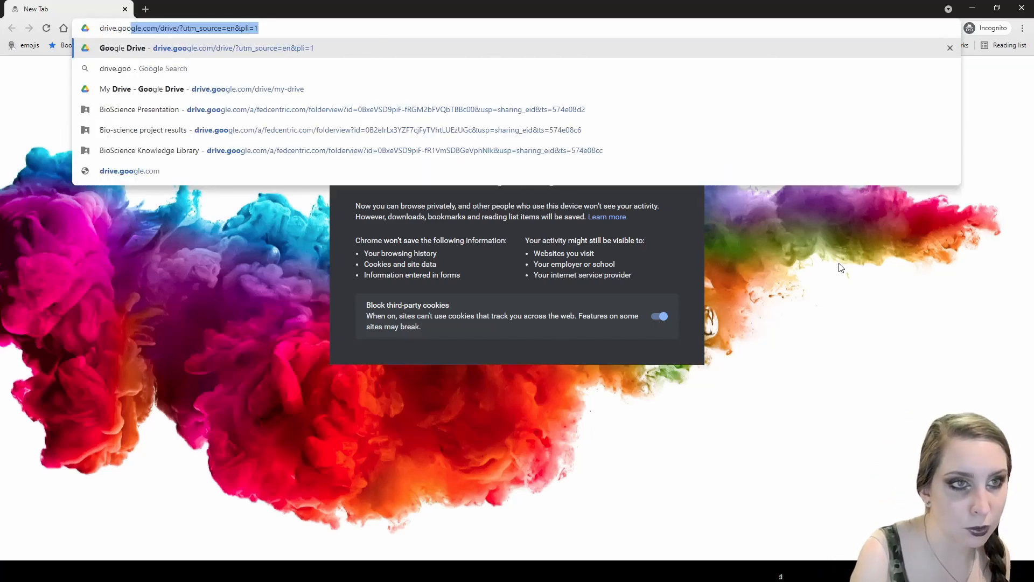
type("gle.com")
- Load Google Drive and sign in with the account email and password to reach My Drive
key("Return")
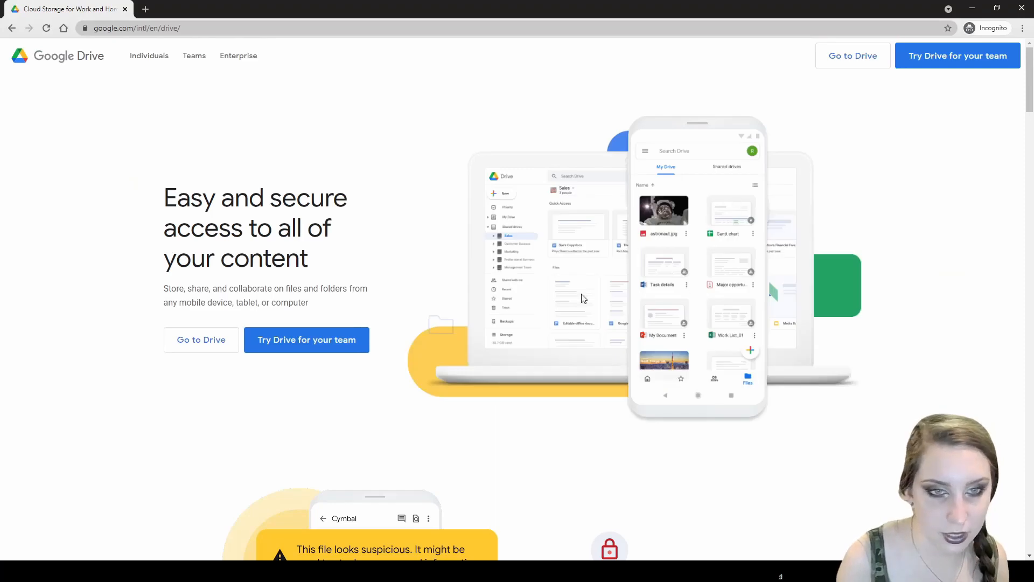
left_click(853, 56)
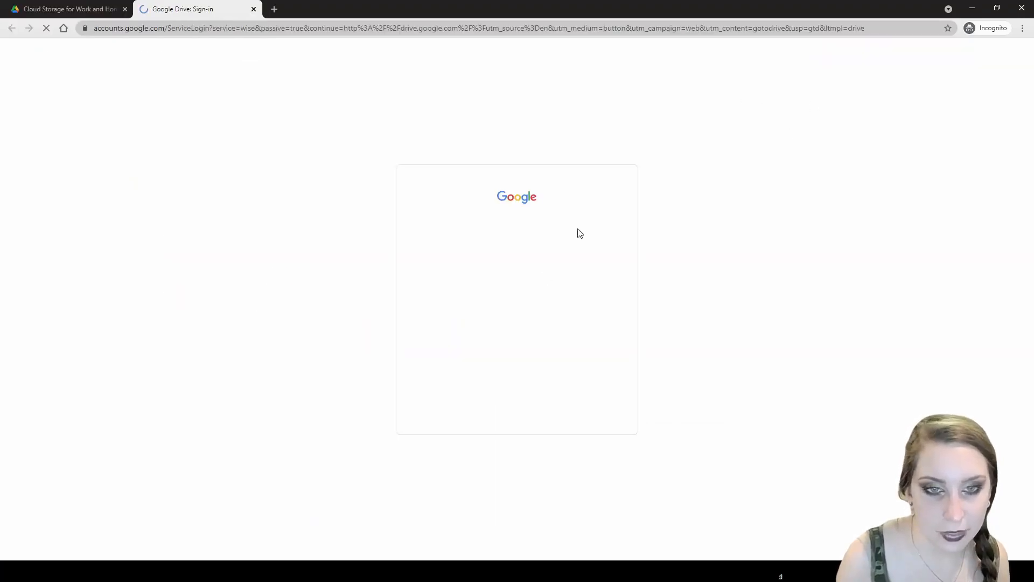
left_click(483, 274)
left_click(682, 305)
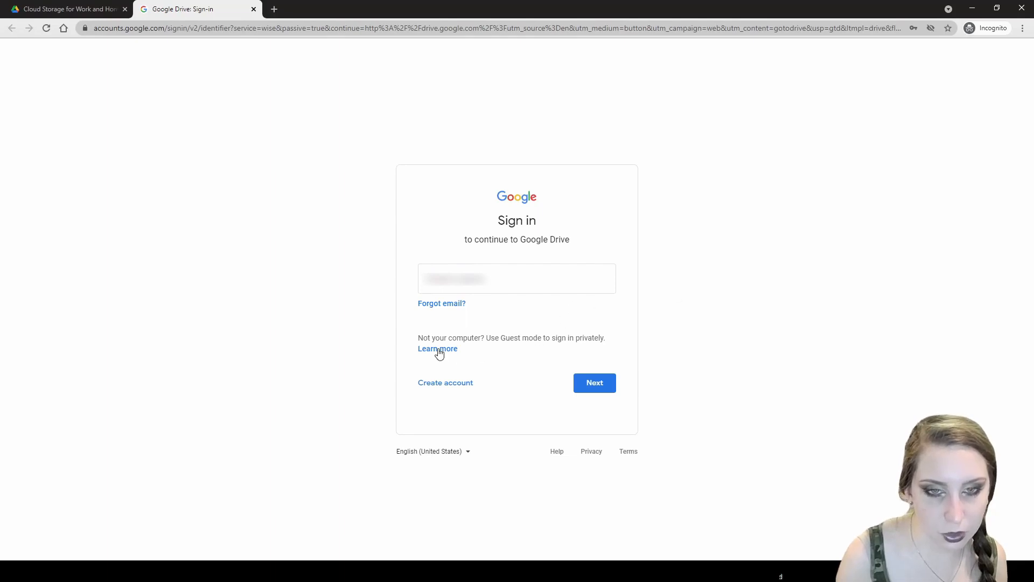
left_click(450, 268)
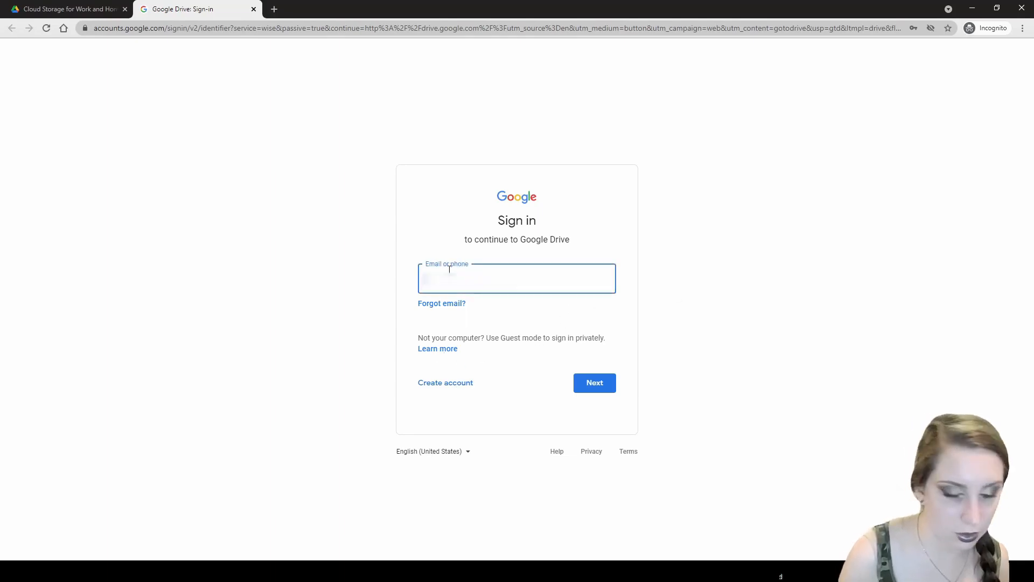
type("email")
key("Return")
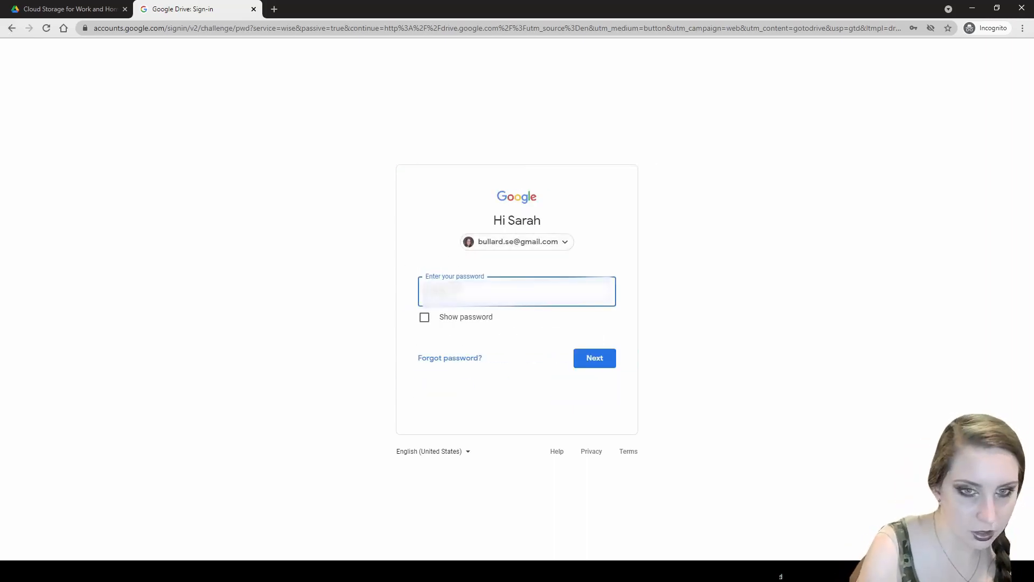
key("Return")
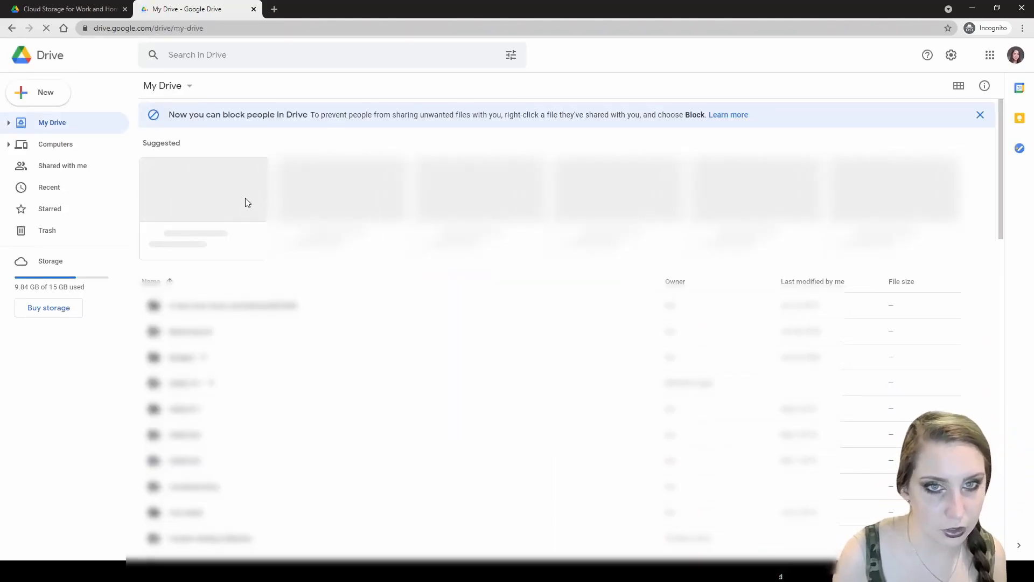
- Create a blank Google Sheets spreadsheet from Drive's New menu
left_click(41, 90)
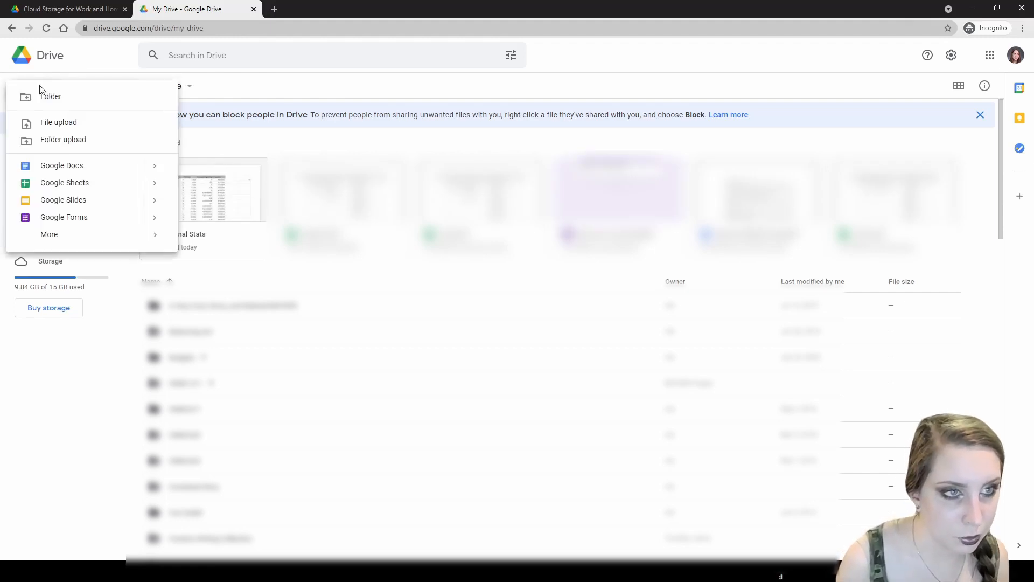
left_click(63, 184)
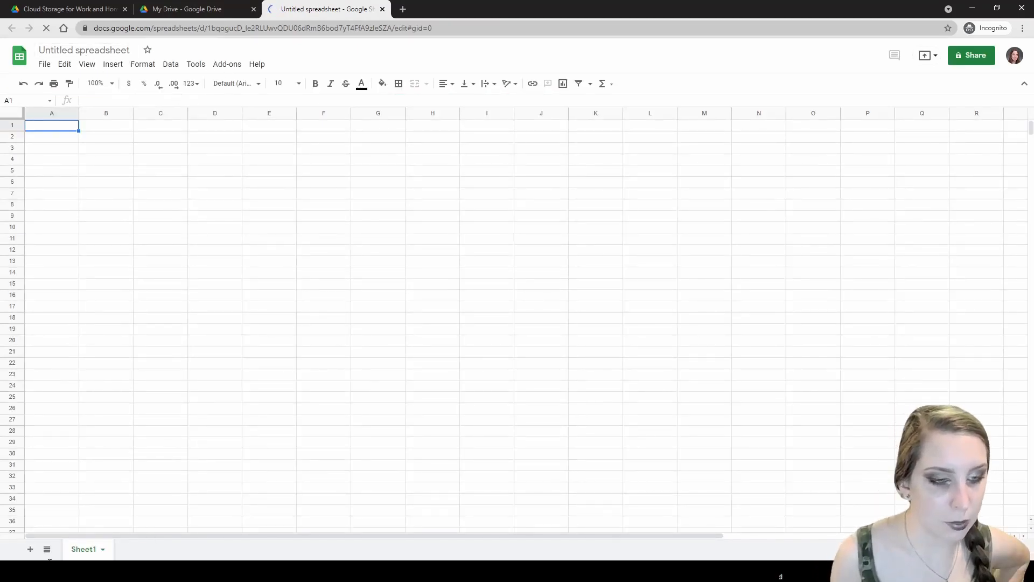
- Rename Sheet1 to 'Notebooks'
double_click(78, 547)
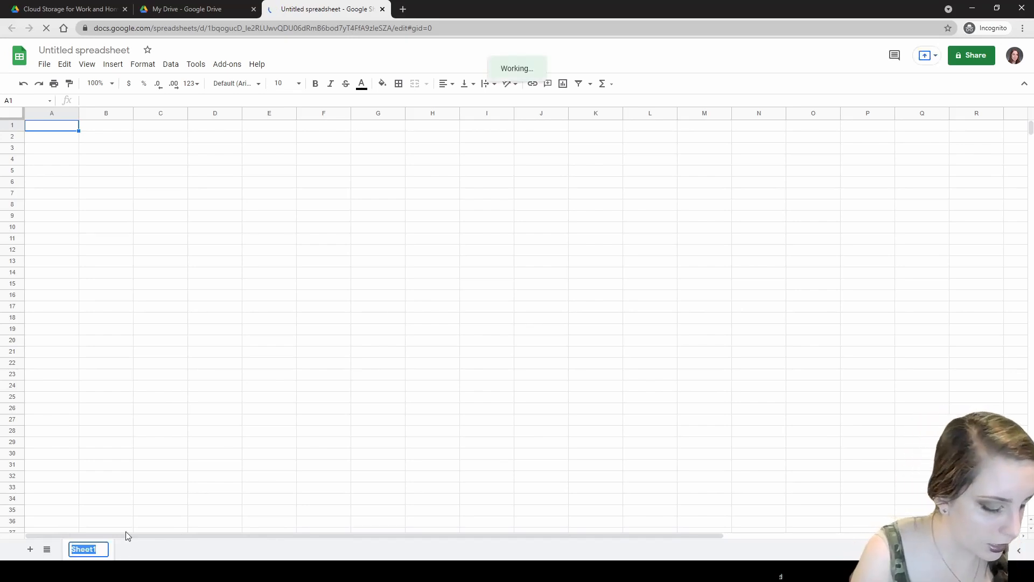
type("Noteboo")
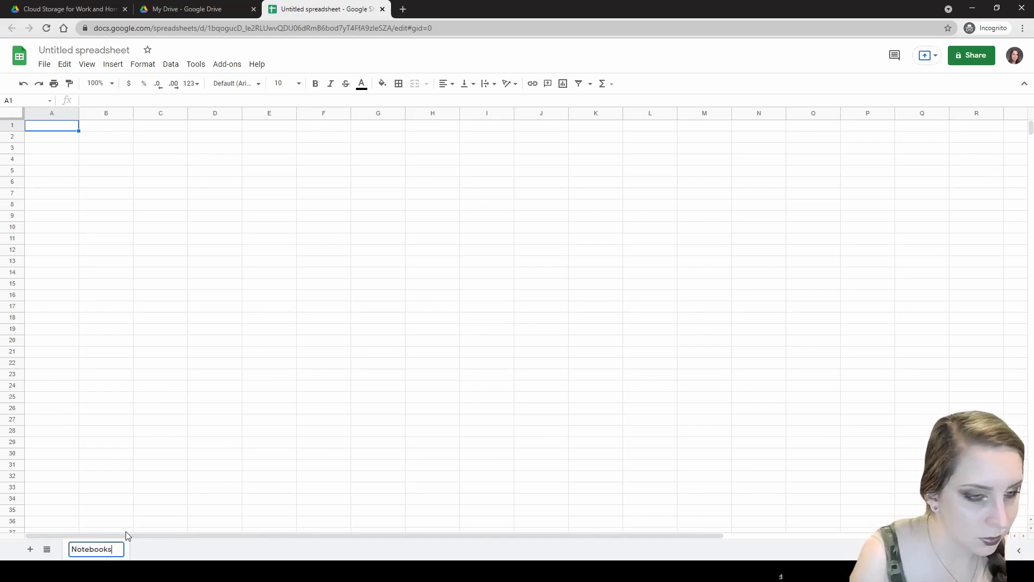
type("ks")
key("Return")
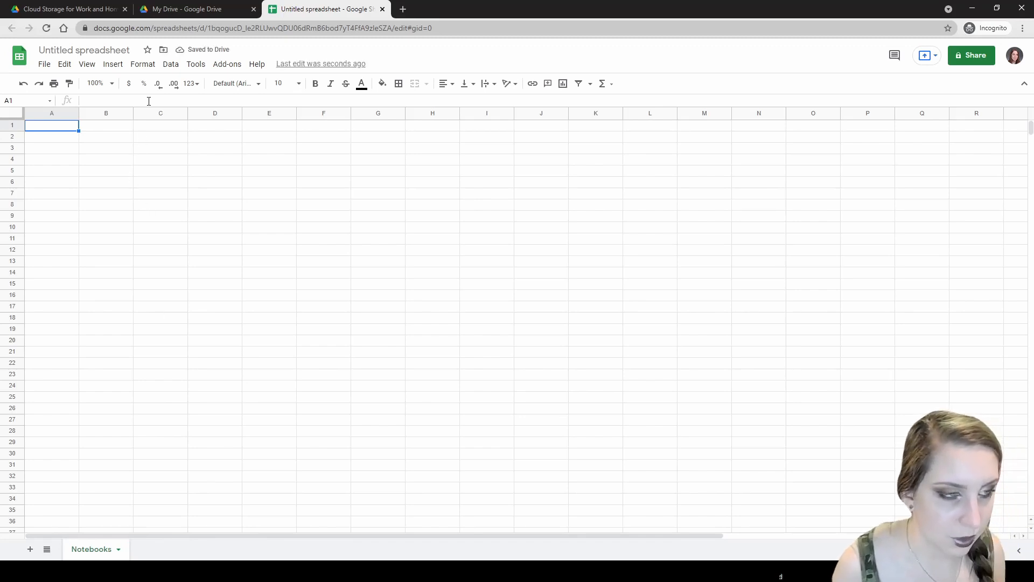
- Title the spreadsheet 'Journal Stats Example', then switch to the existing Journal Stats file
left_click(81, 51)
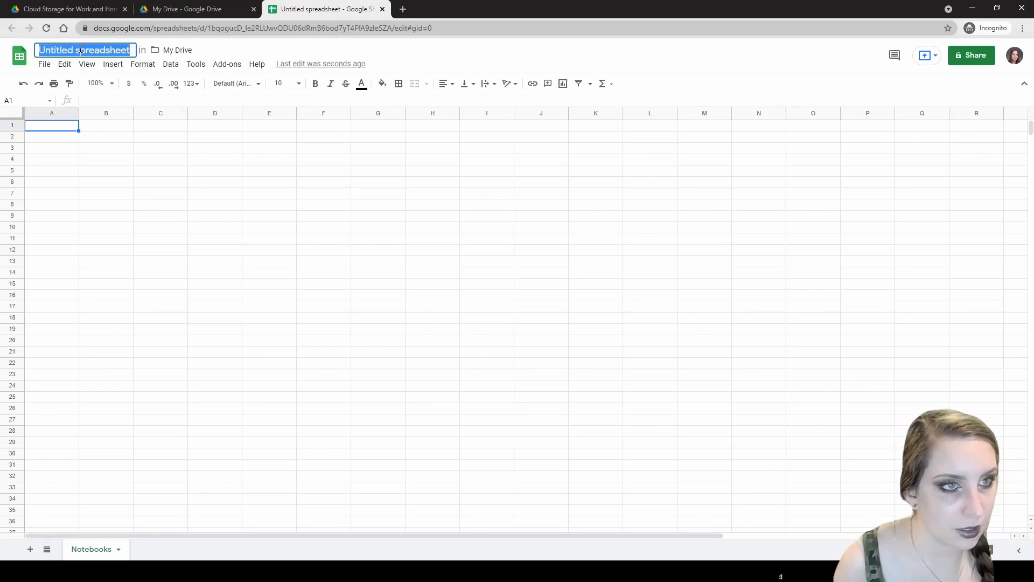
type("Journal St")
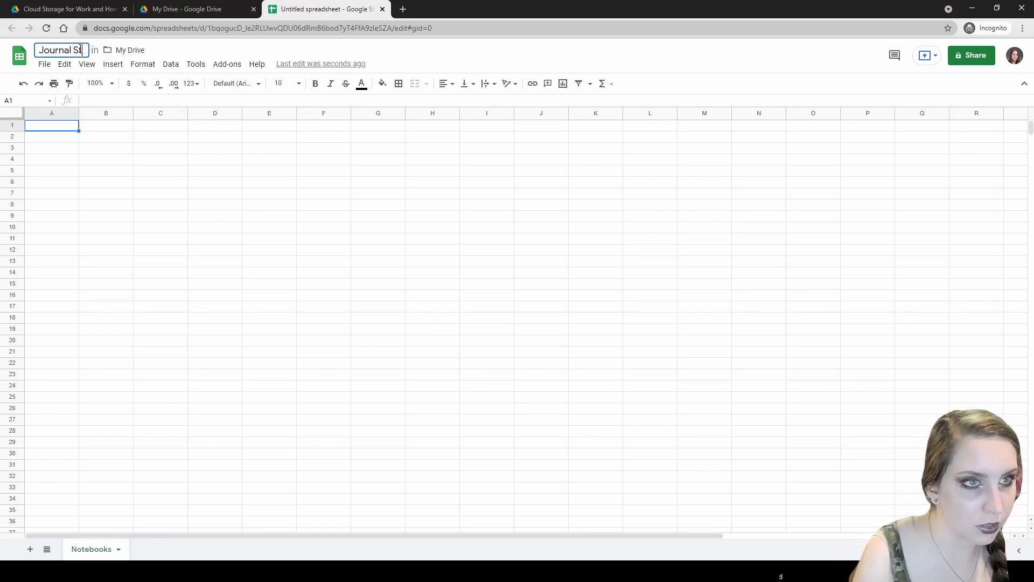
type("ats Example")
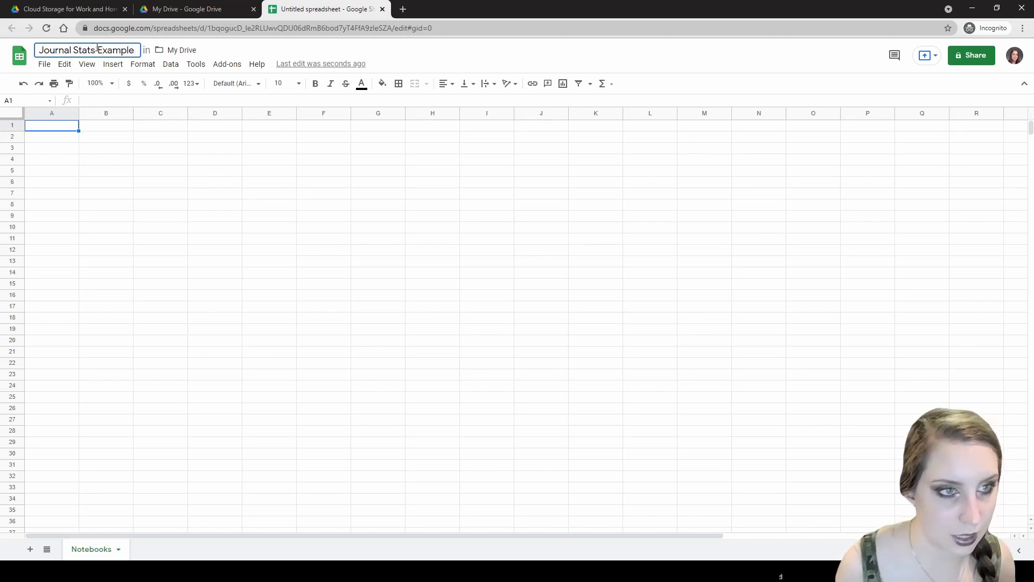
left_click(86, 182)
left_click(64, 130)
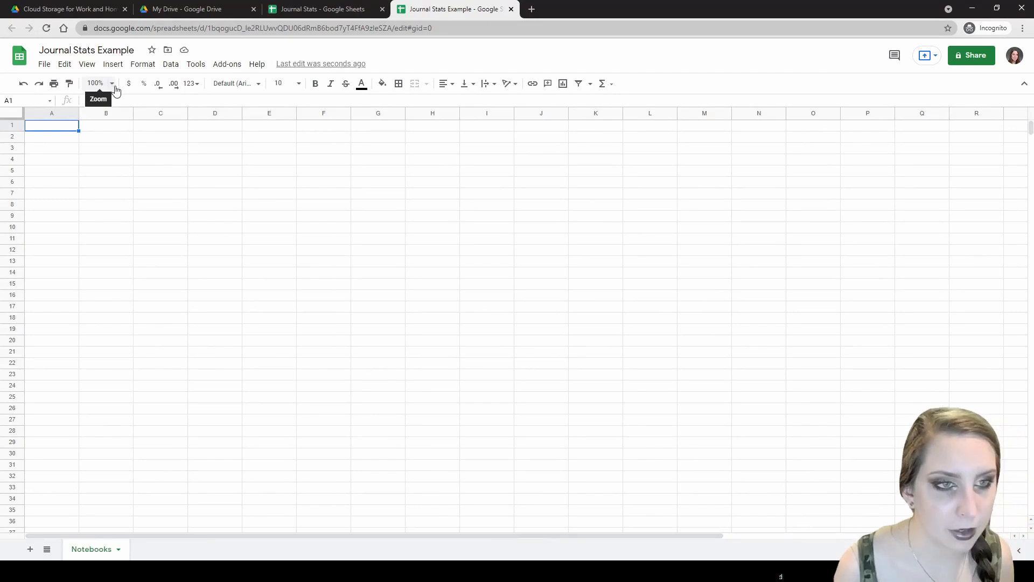
left_click(291, 7)
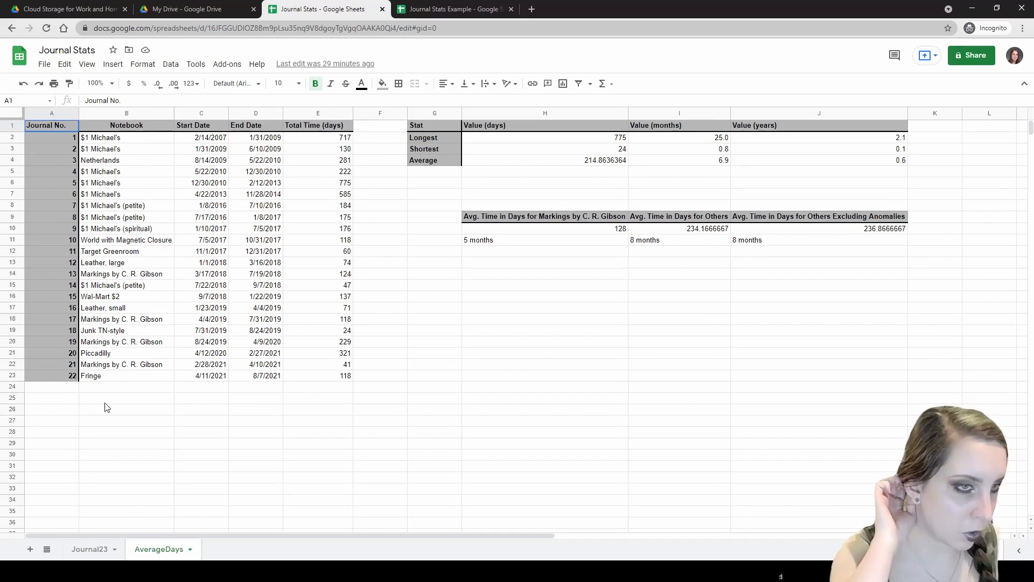
- Review the notebook entries in Journal Stats column B, B2 through B15
left_click(122, 149)
left_click(121, 172)
left_click(119, 183)
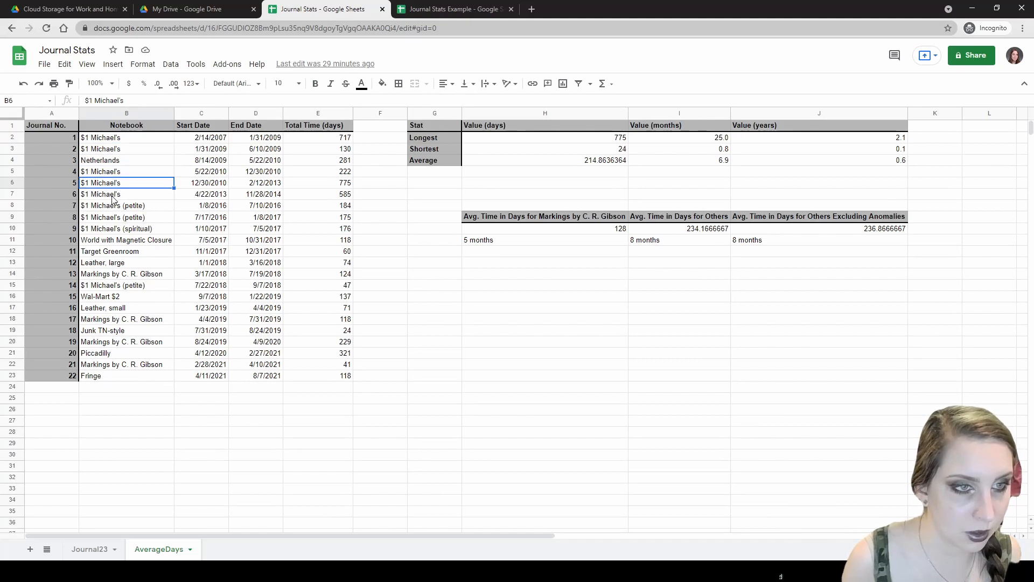
left_click(116, 194)
left_click(113, 181)
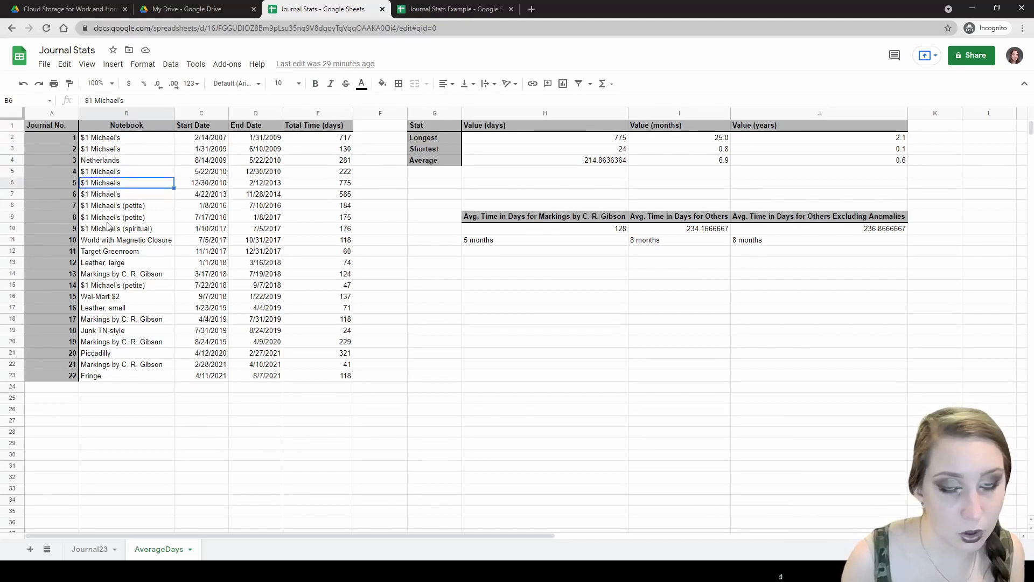
left_click(118, 139)
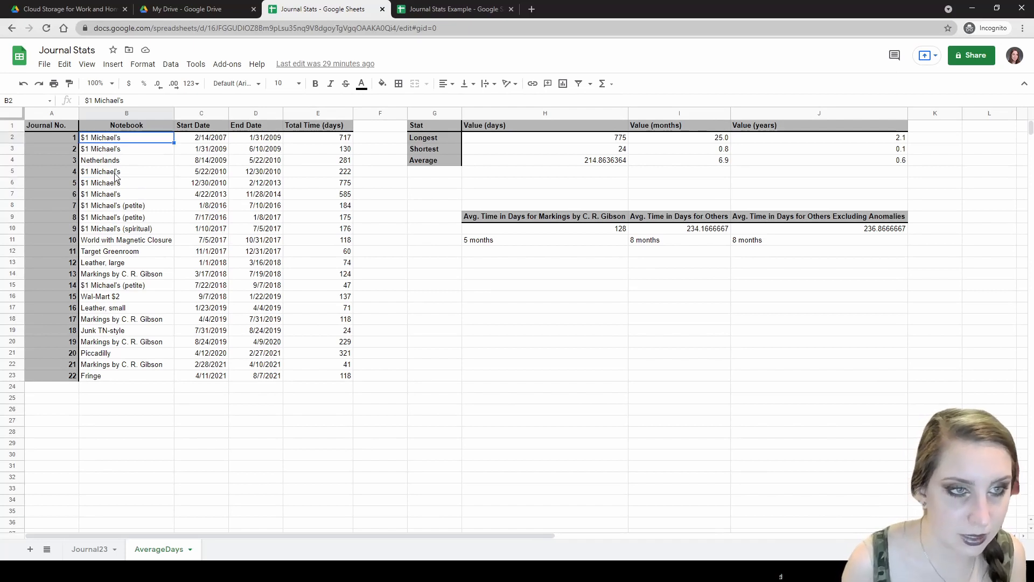
left_click(132, 207)
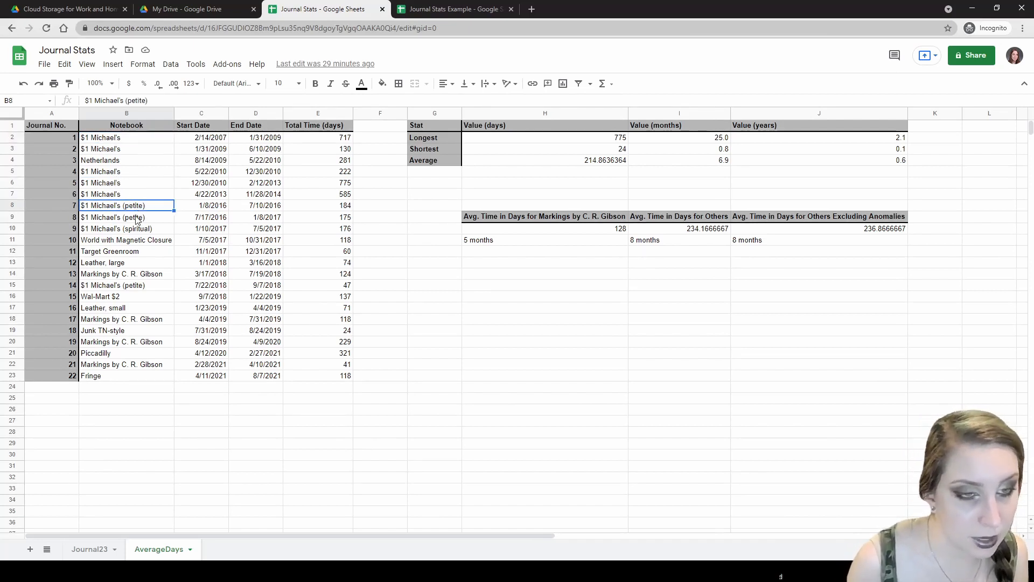
left_click(143, 231)
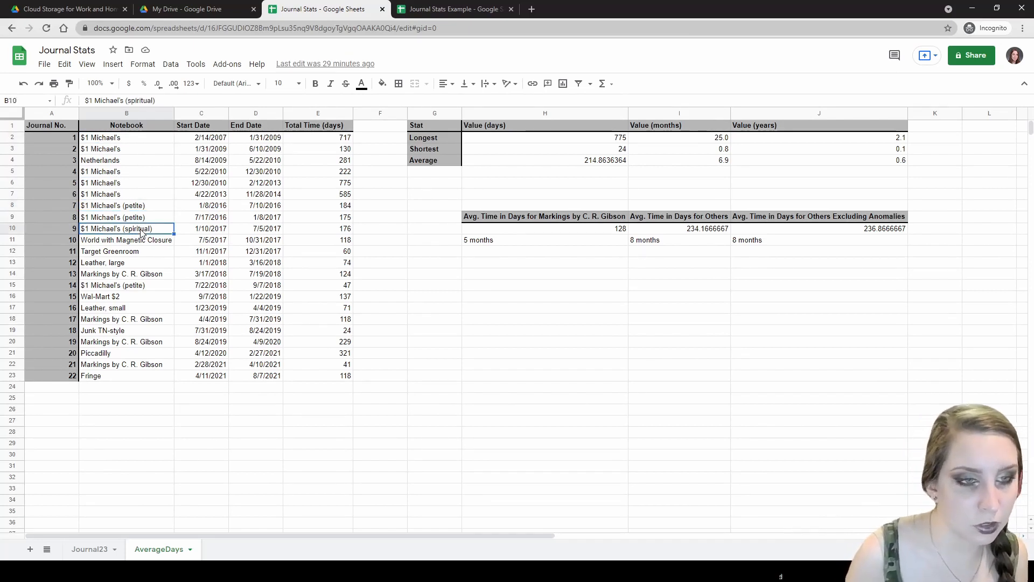
left_click(119, 286)
left_click(129, 207)
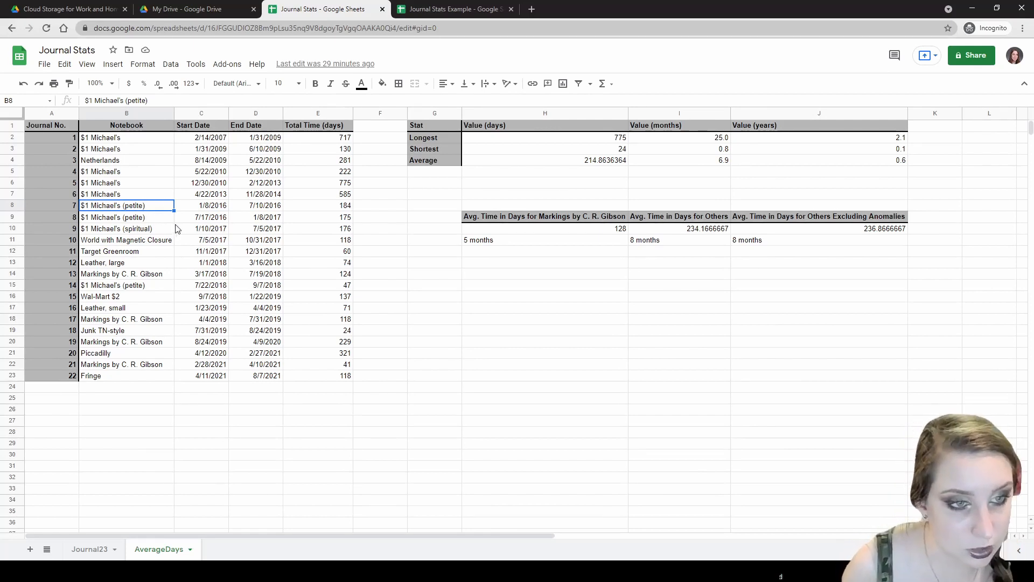
- Check the Markings by C. R. Gibson entries and the AVERAGEIF formula in H10
left_click(129, 321)
left_click(135, 275)
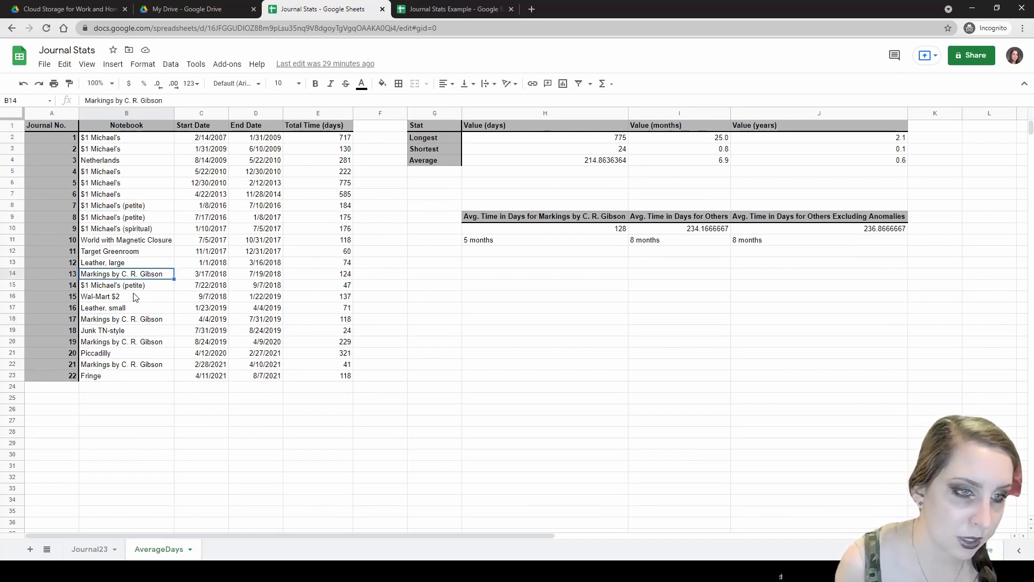
left_click(133, 321)
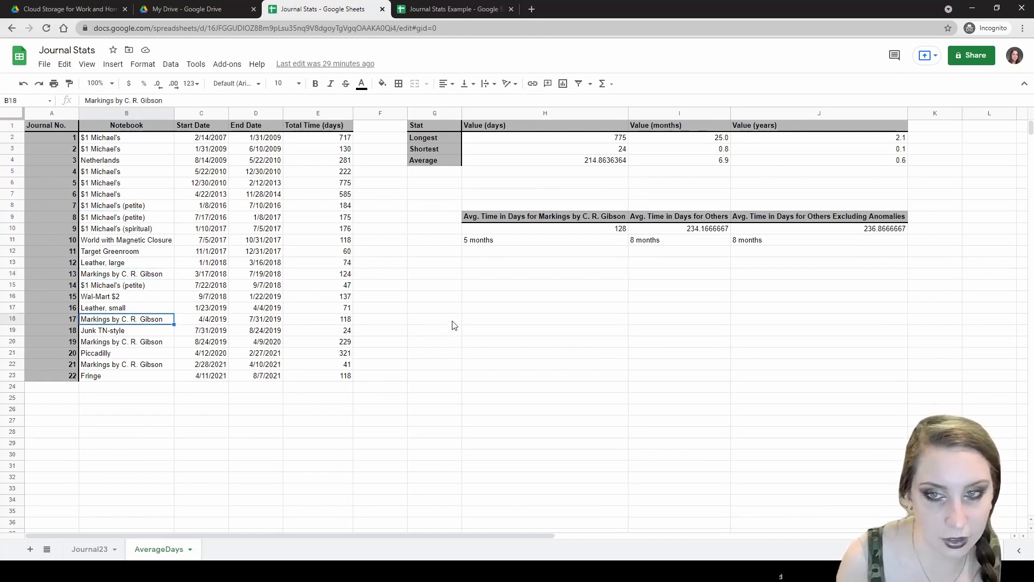
left_click(584, 231)
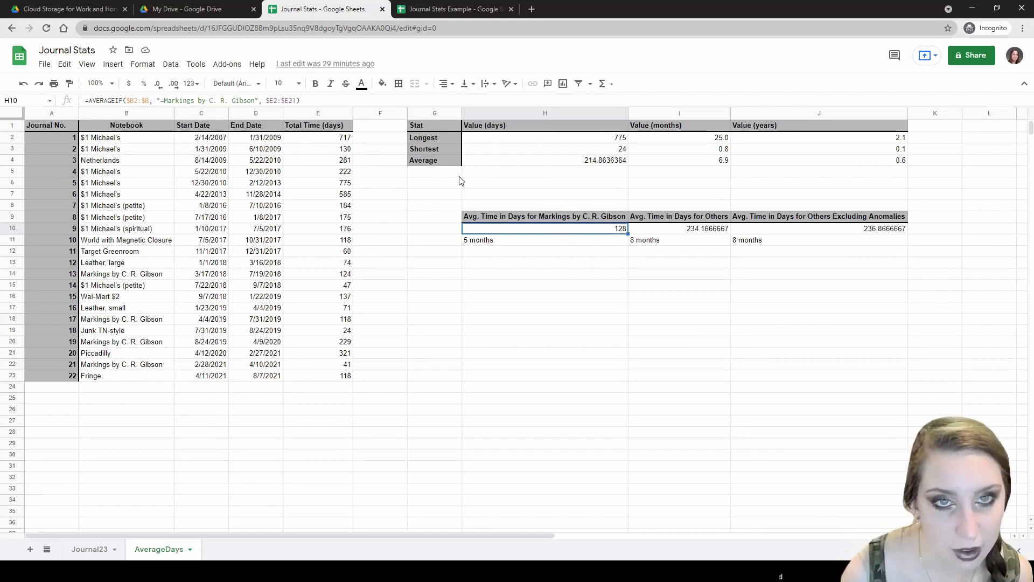
left_click(432, 7)
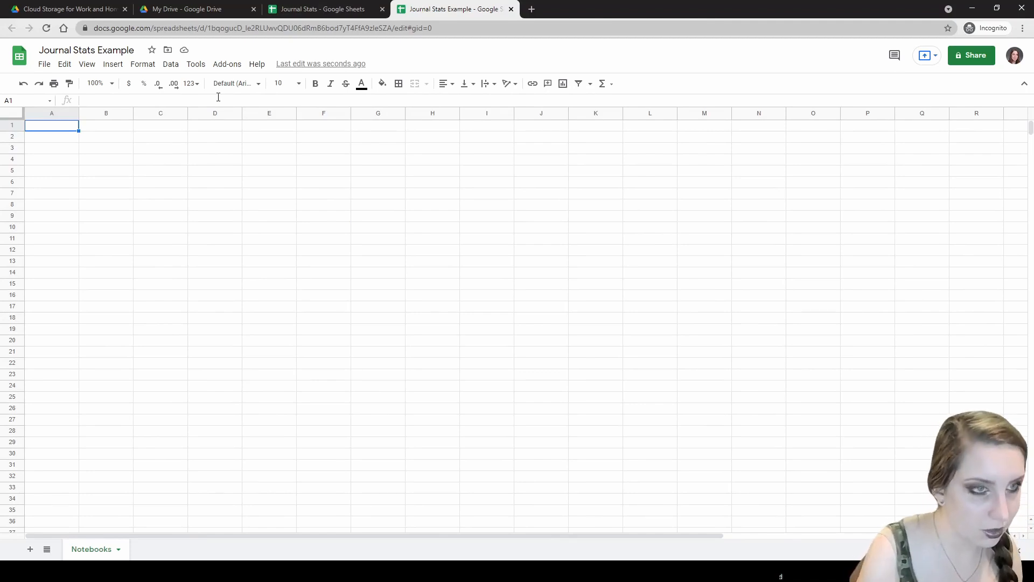
- Enter the 'Journal No.' header in A1 and the first journal number 1 in A2
type("Journal No.")
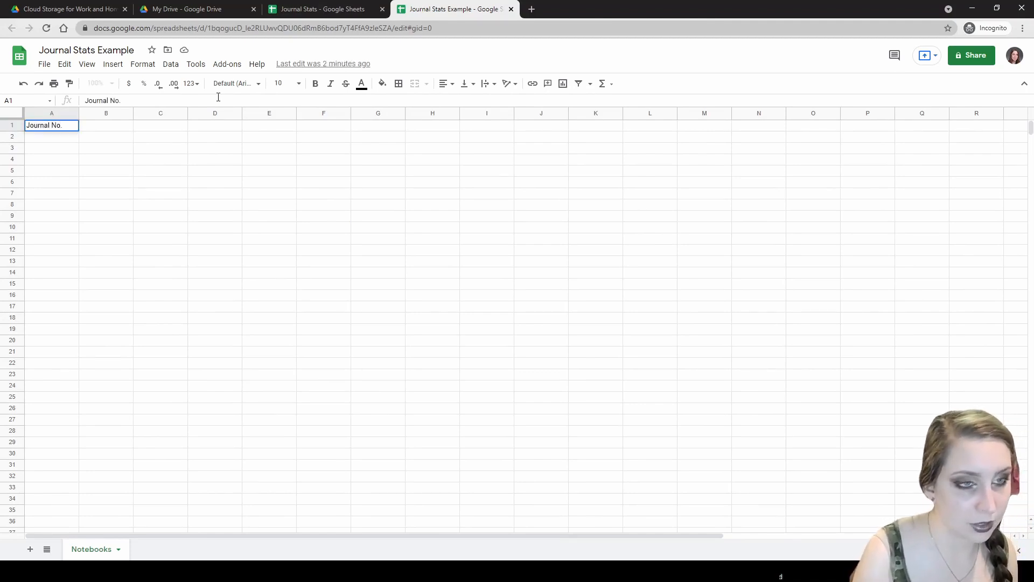
key("Return")
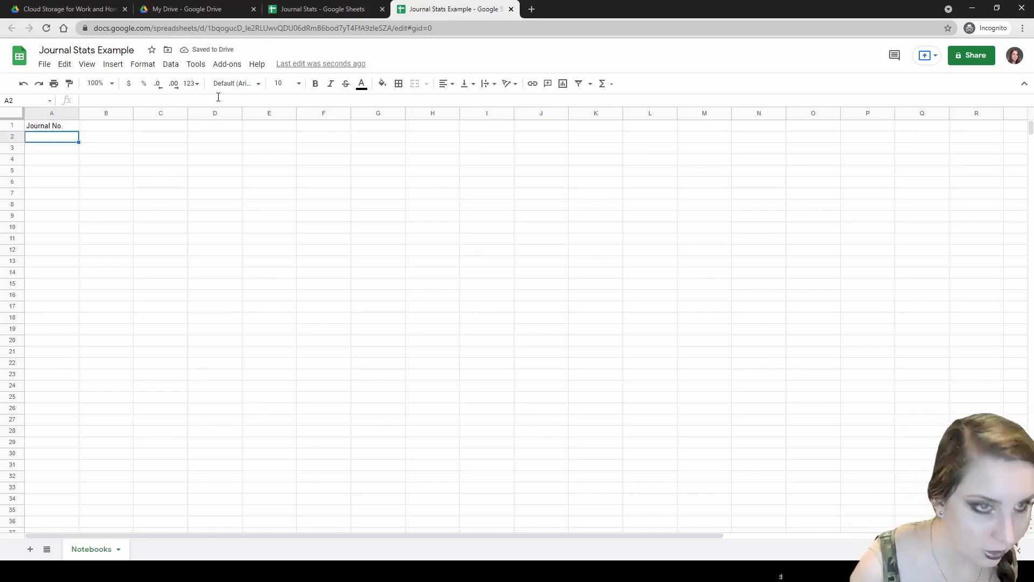
type("1")
key("Return")
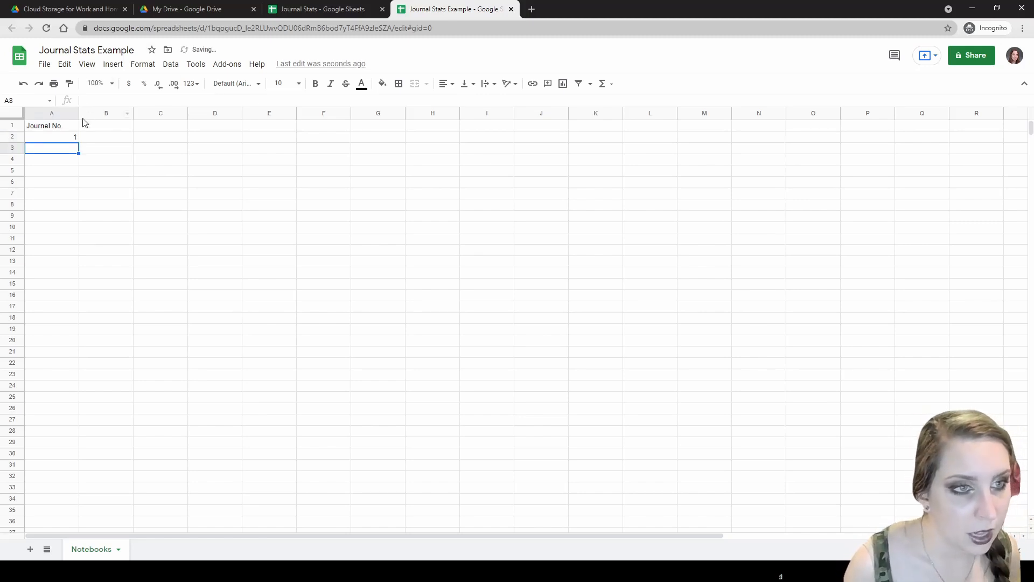
left_click(75, 138)
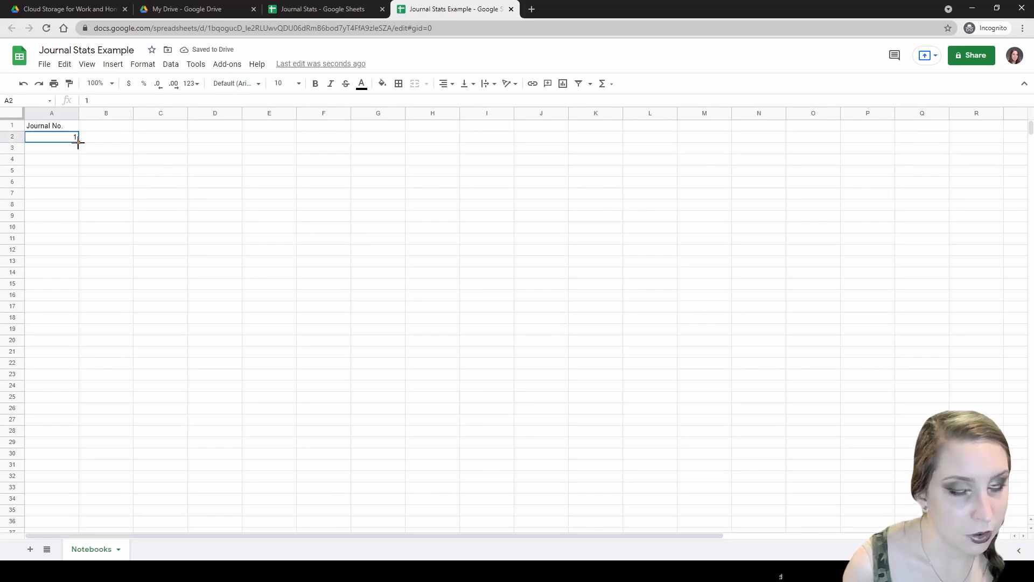
left_click_drag(78, 143, 71, 226)
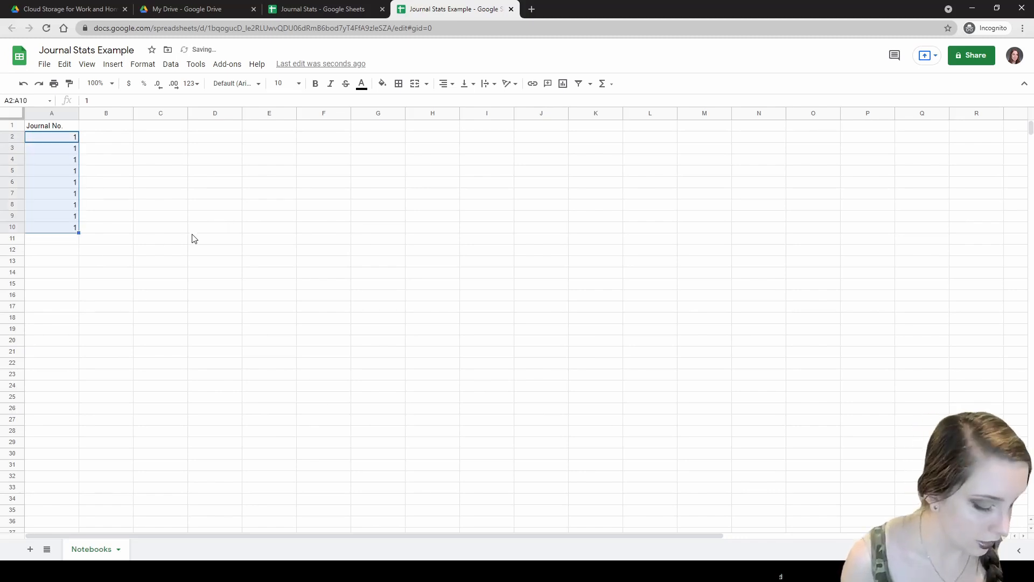
key("ctrl+z")
- Add 2 in A3 and fill the number series down column A to 10
left_click(70, 152)
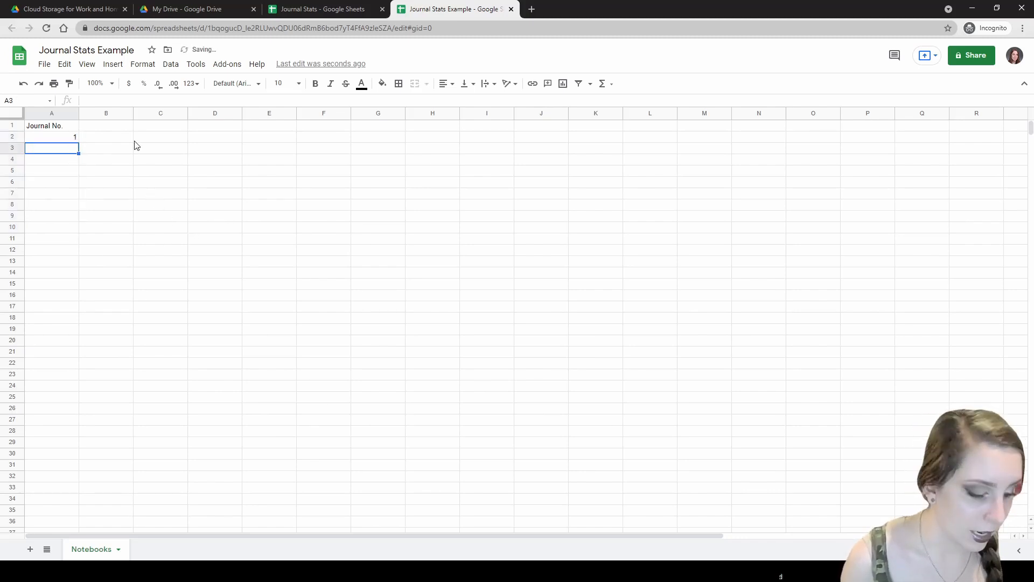
type("2")
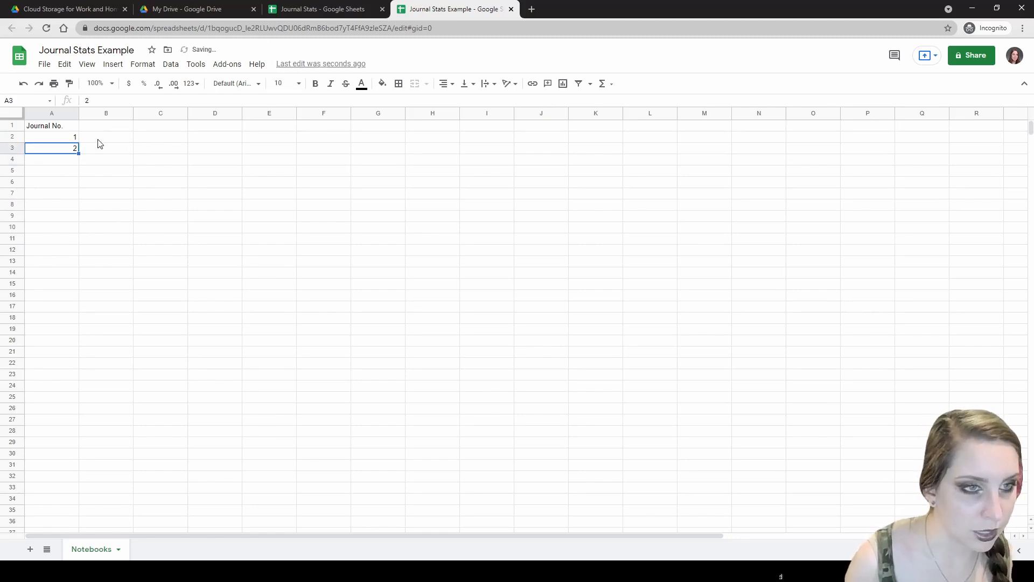
left_click(67, 141)
left_click_drag(67, 142, 80, 225)
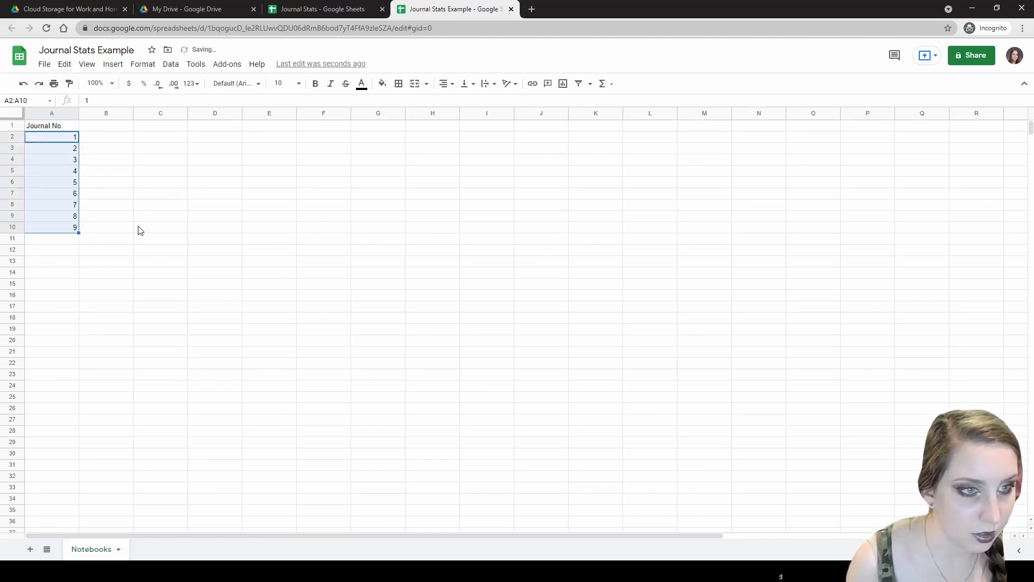
left_click_drag(79, 232, 78, 246)
left_click(77, 246)
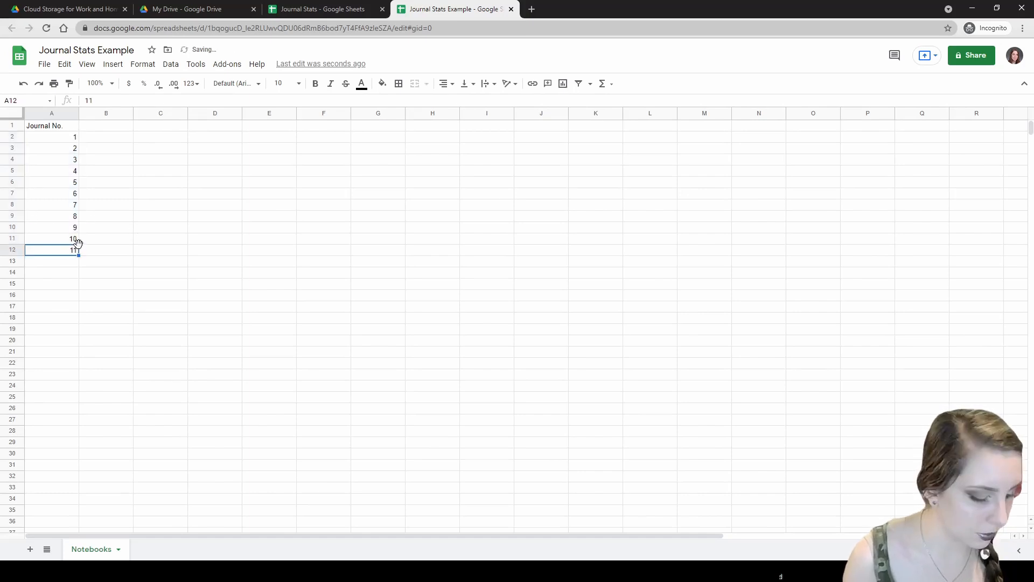
left_click(136, 231)
- Add the 'Notebook' heading in B1 after checking the Journal Stats reference
left_click(101, 125)
left_click(307, 9)
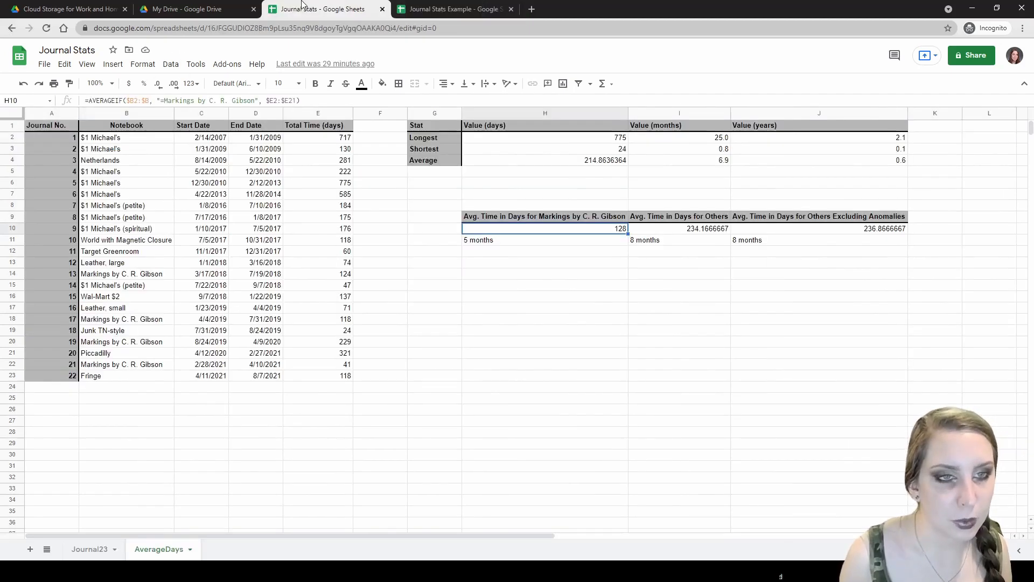
left_click(410, 9)
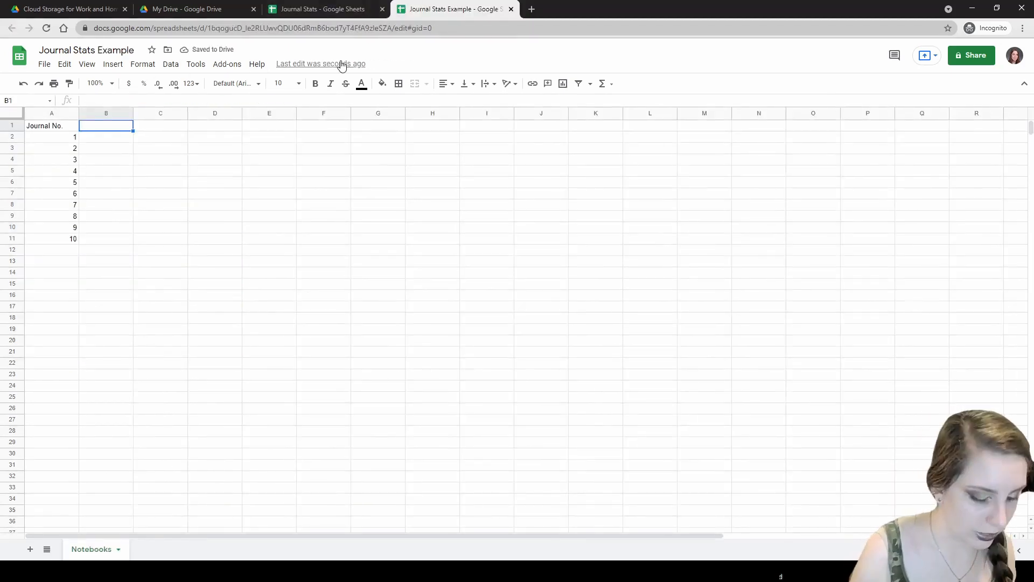
type("Notebook")
key("Return")
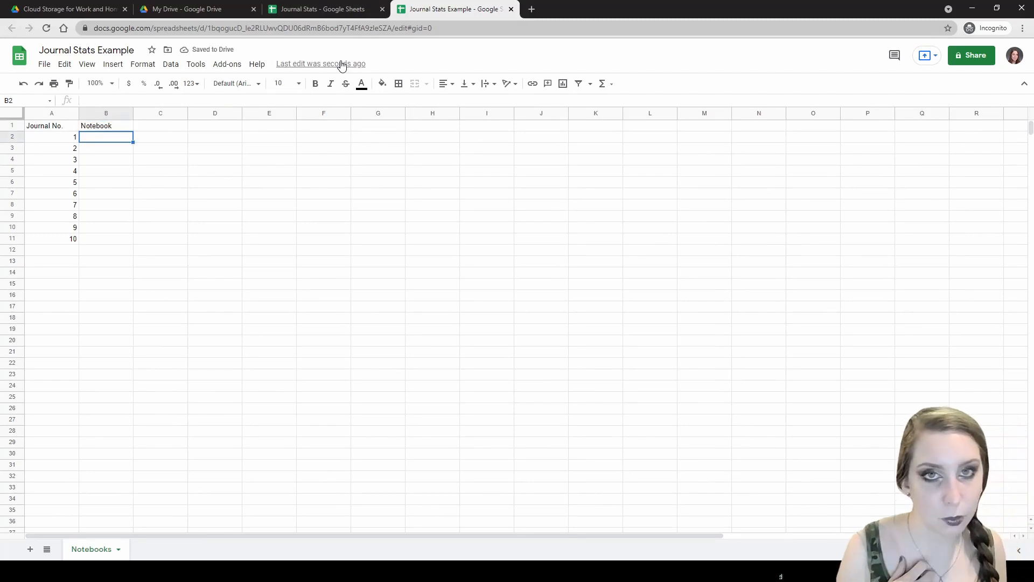
- Label journals 1–5 with notebook letters A, B, A, A, B
type("A")
key("Return")
type("B")
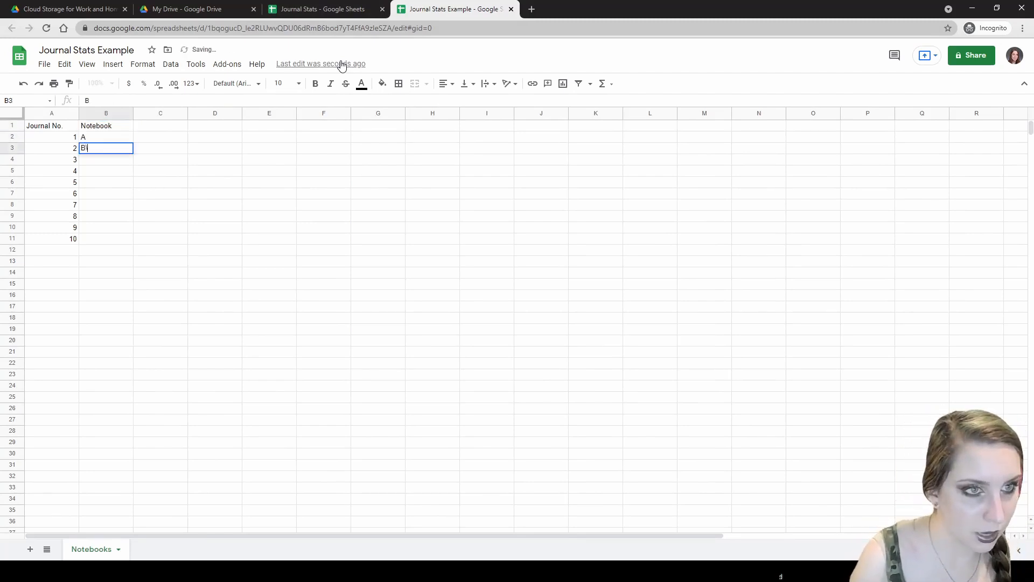
type("a")
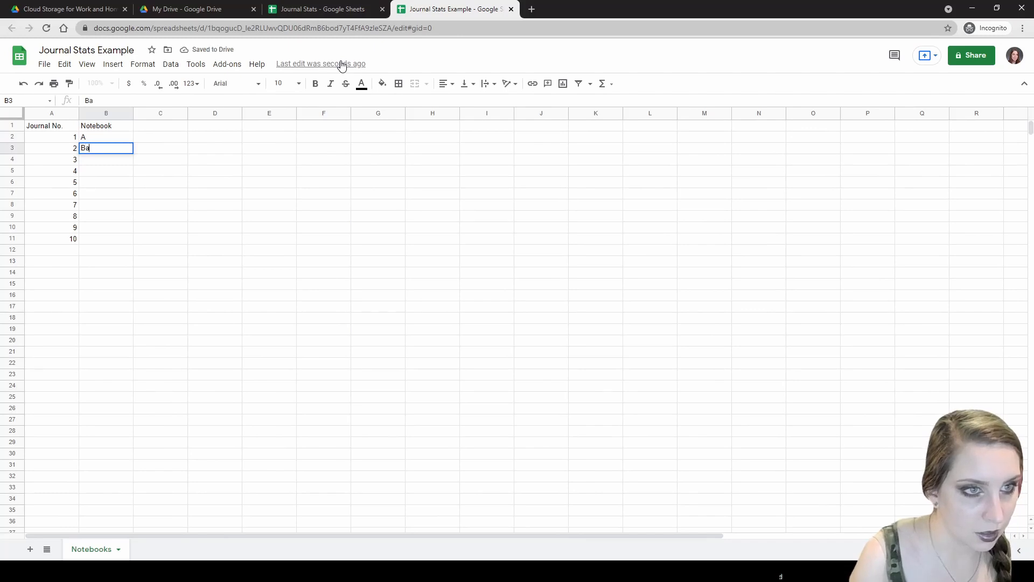
key("Return")
type("AA")
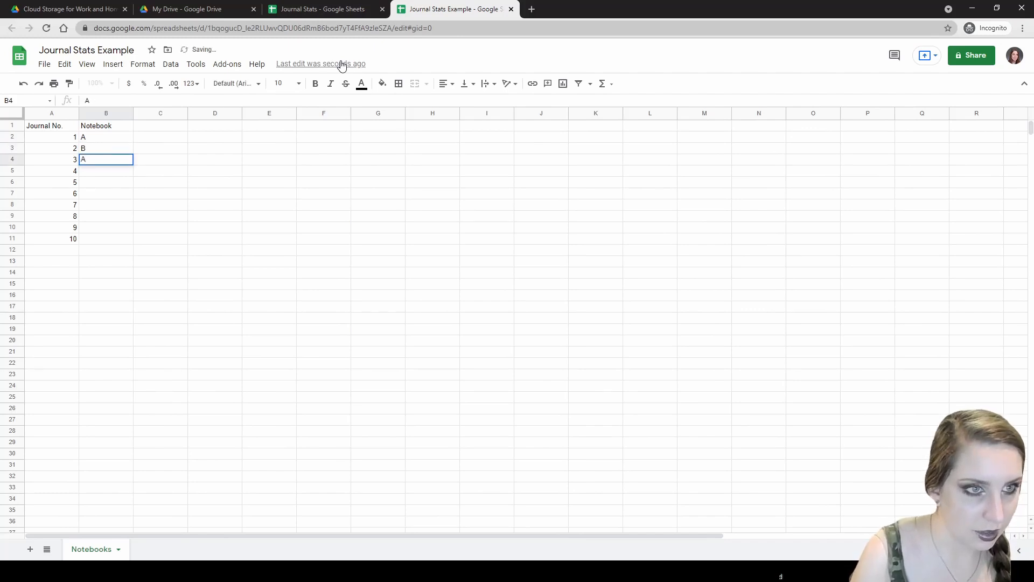
key("Return")
type("A")
key("Return")
type("B")
key("Return")
- Label journals 6–10 with notebook letters B, A, B, B, A, comparing with Journal Stats
type("B")
key("Return")
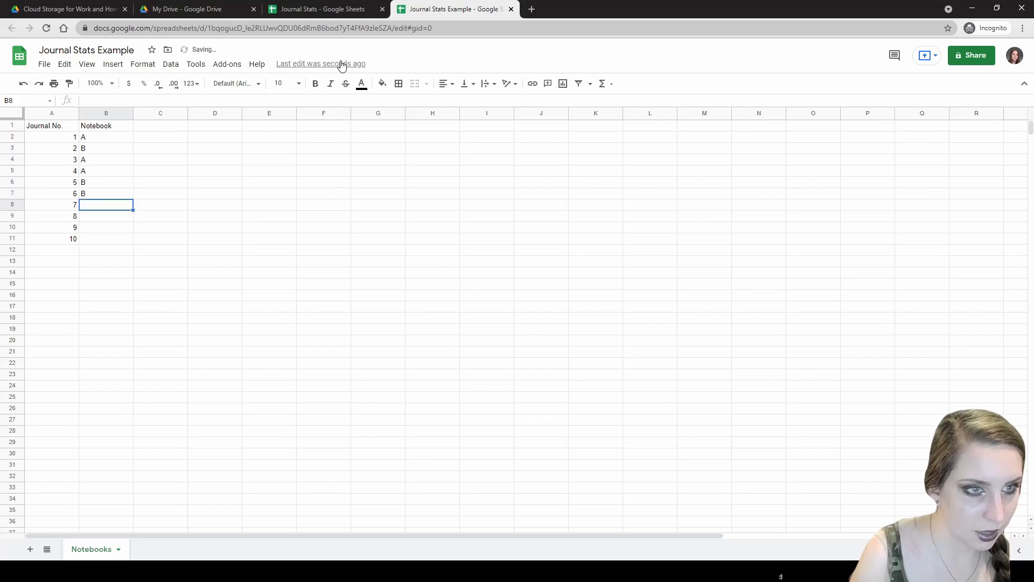
type("A")
key("Return")
type("B")
key("Return")
type("B")
key("Return")
type("A")
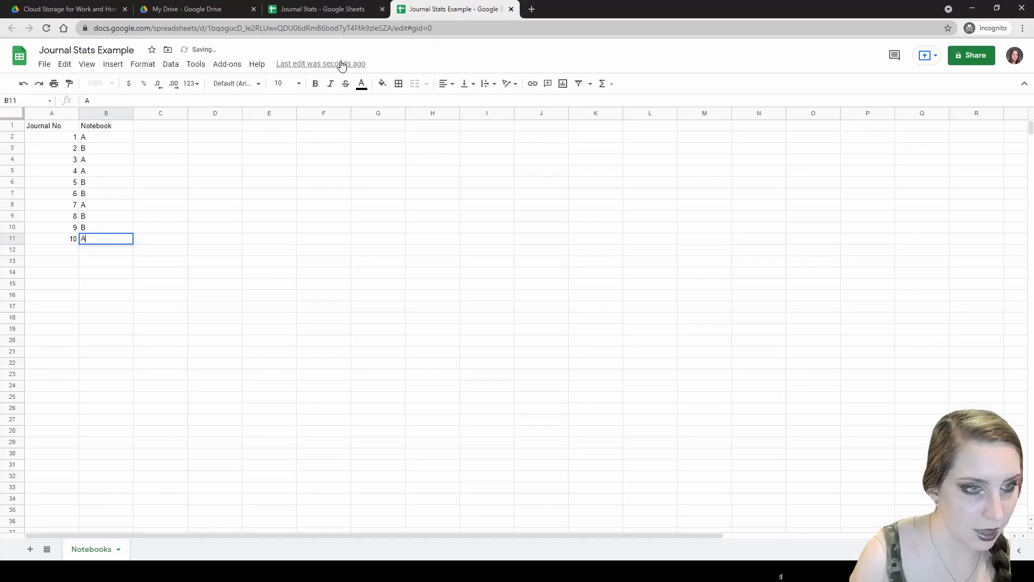
left_click(323, 9)
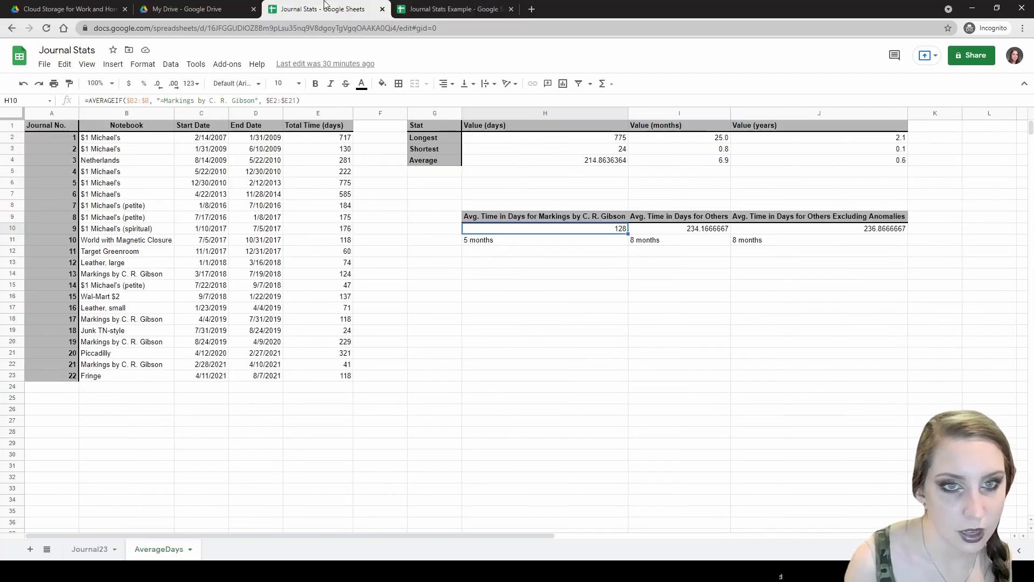
left_click(426, 4)
left_click(167, 127)
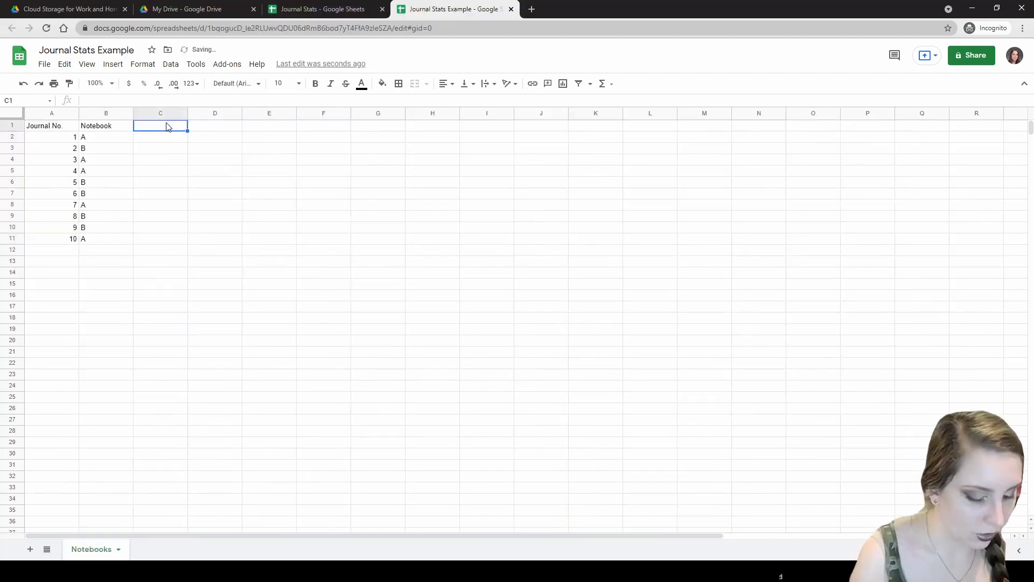
- Add the 'Start Date' and 'End Date' column headings in C1 and D1
type("Start Date")
key("Tab")
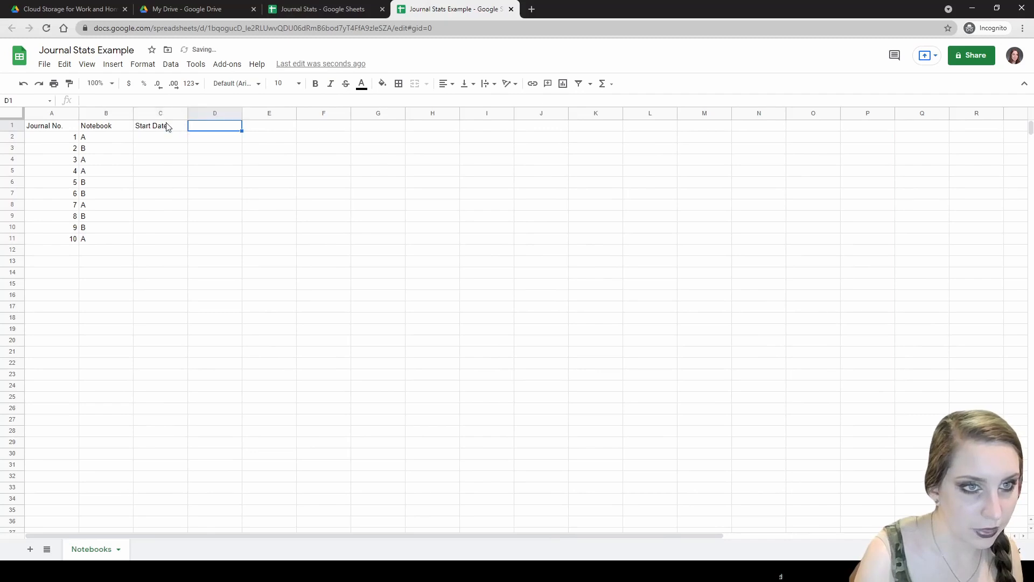
type("End Date")
key("Return")
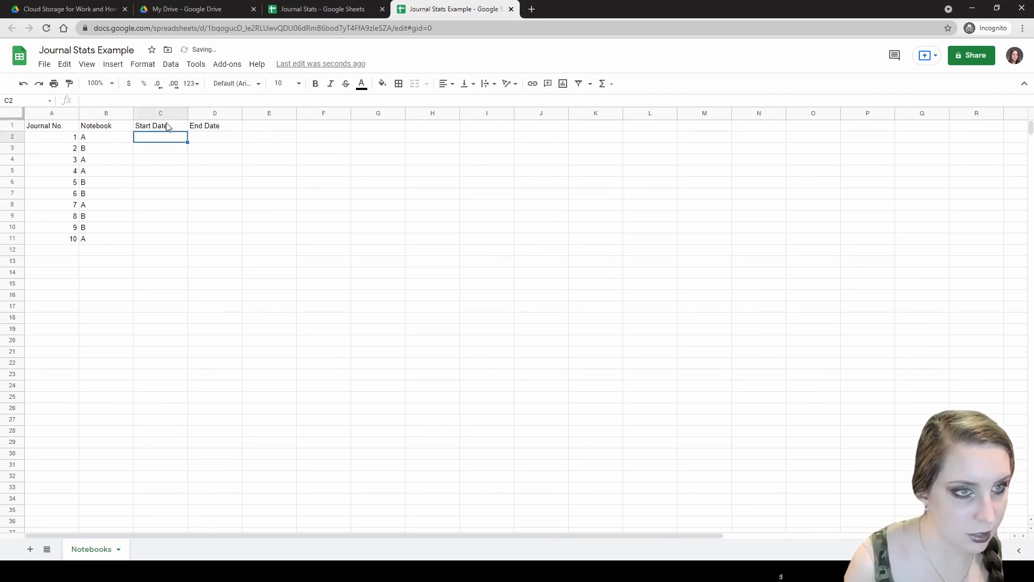
- Enter 2021 dates for journals 1–3: 1/1–2/1, 3/1–6/1, 7/1–8/15
type("1/1/2021")
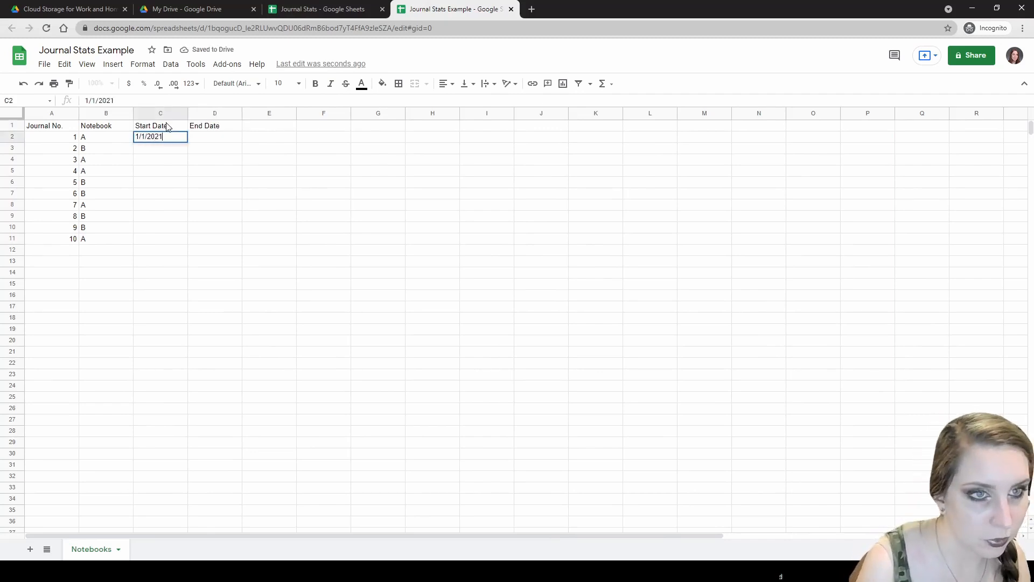
key("Tab")
type("2/1/2021")
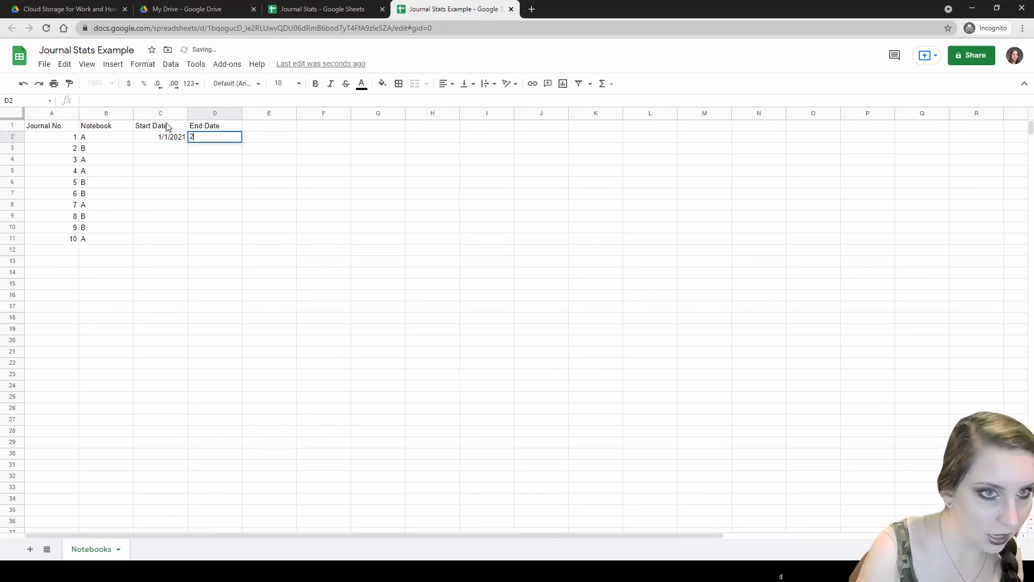
key("Return")
type("3/1/2")
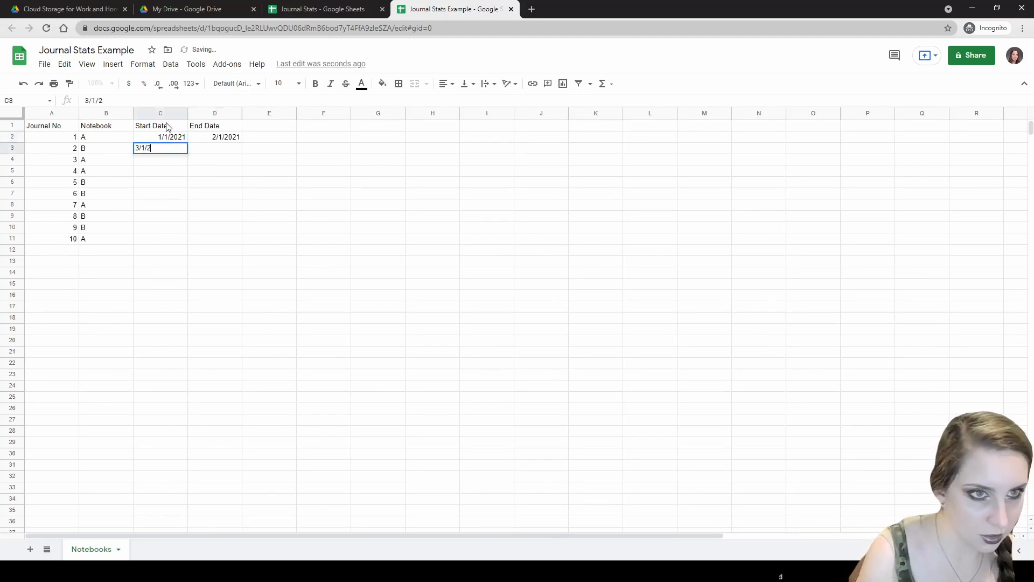
type("021")
key("Tab")
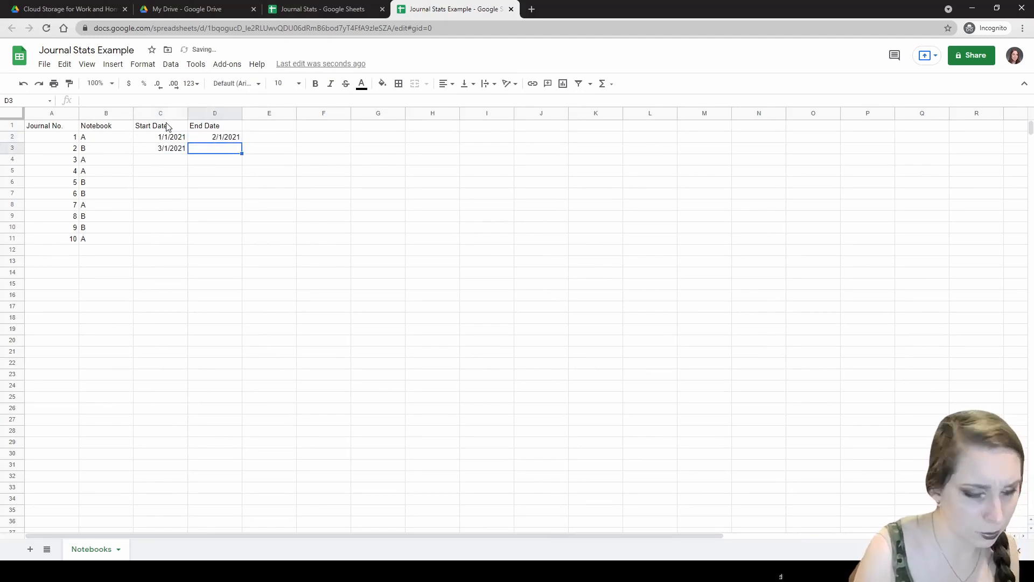
type("6/1/2021")
key("Return")
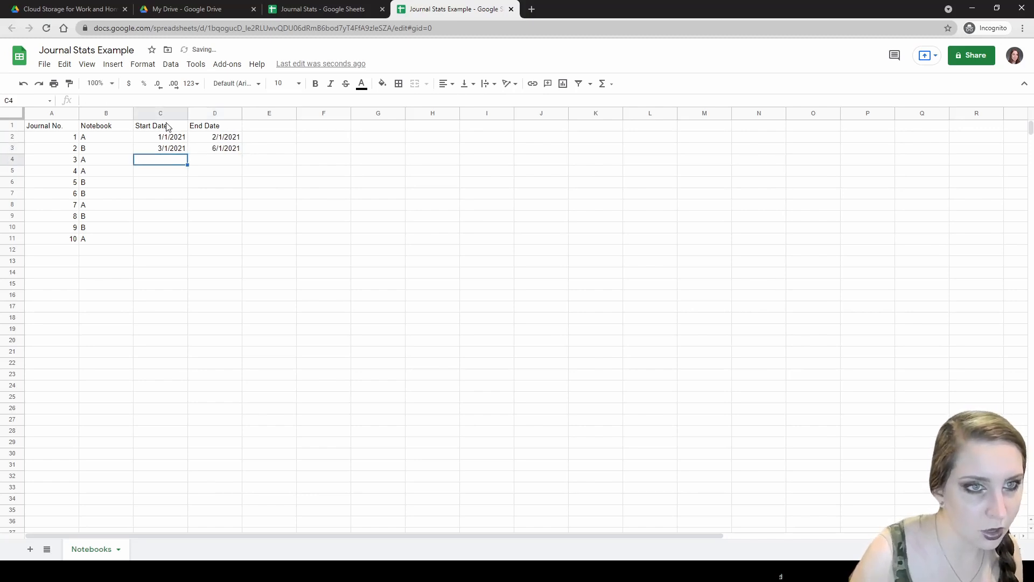
type("7/1/2021")
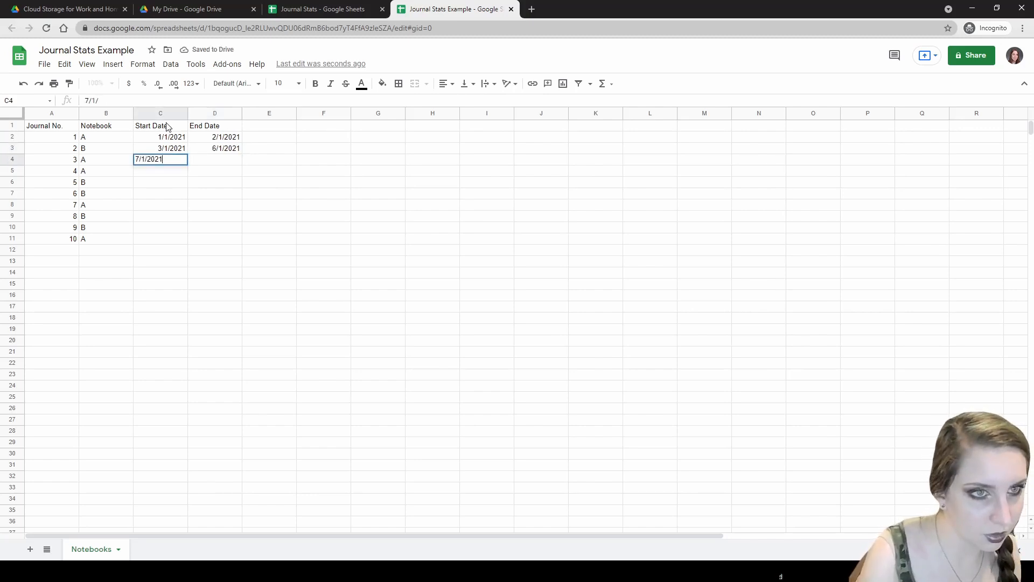
key("Tab")
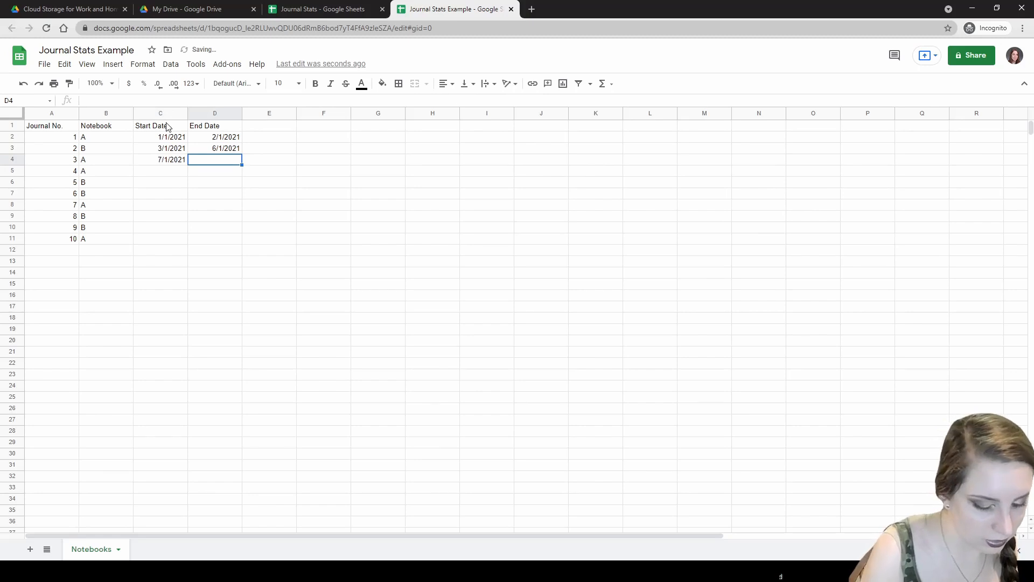
type("9/")
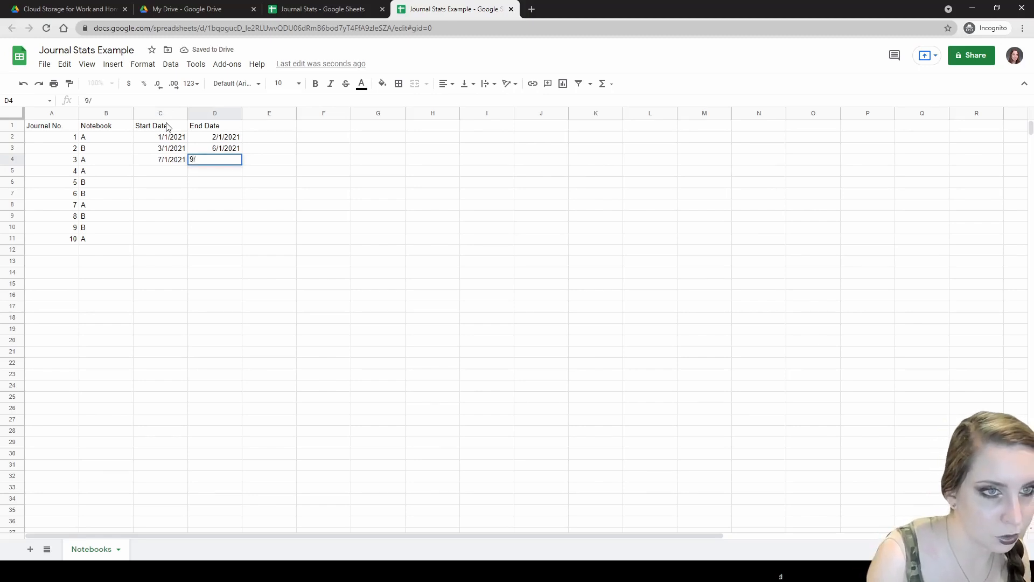
key("Escape")
type("8/15/2021")
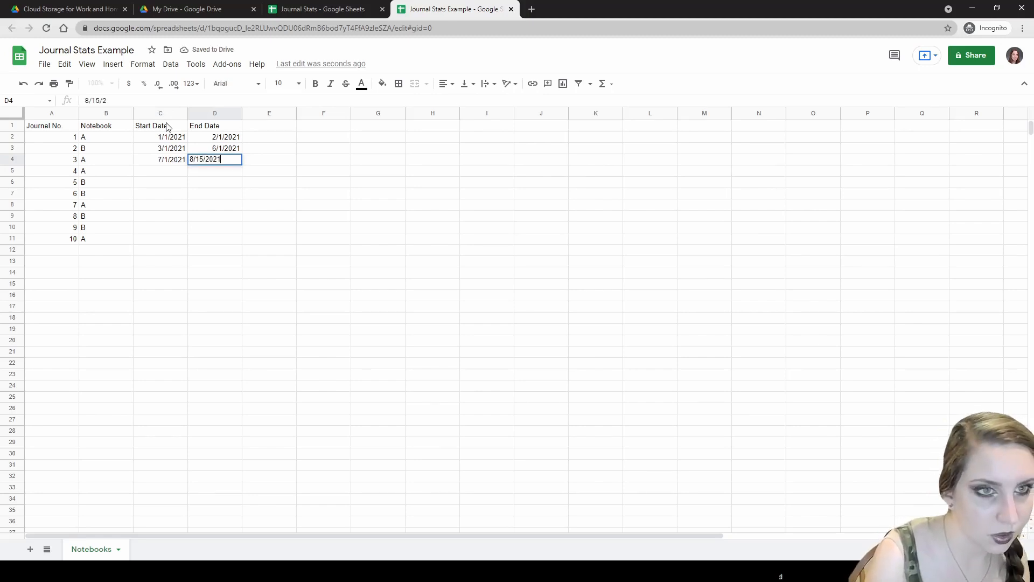
key("Return")
- Enter dates for journals 4–5: 8/16/2021–9/1/2021 and 9/2/2021–12/1/2021
type("8/16/2021")
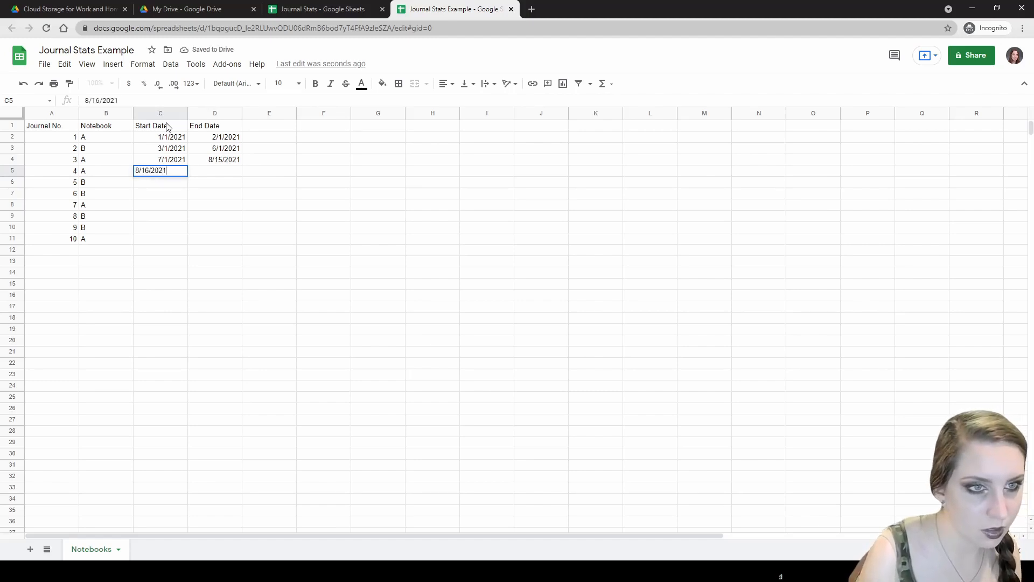
key("Tab")
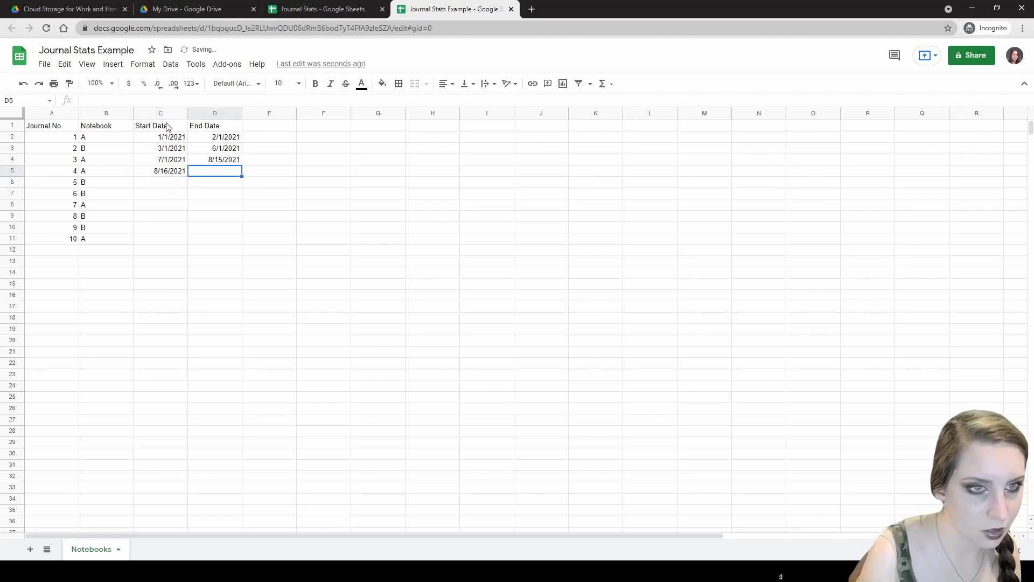
type("9/1/2021")
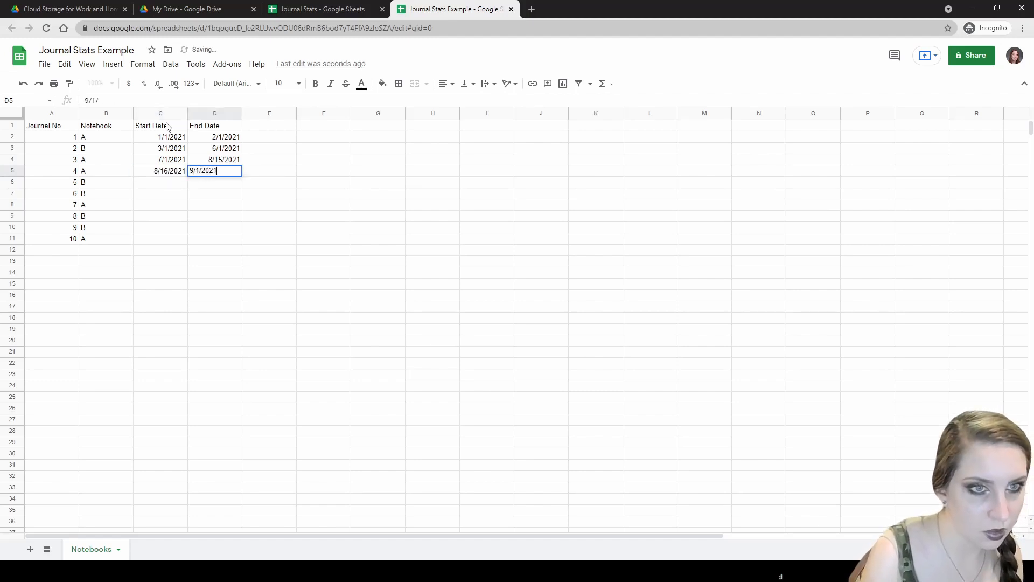
key("Return")
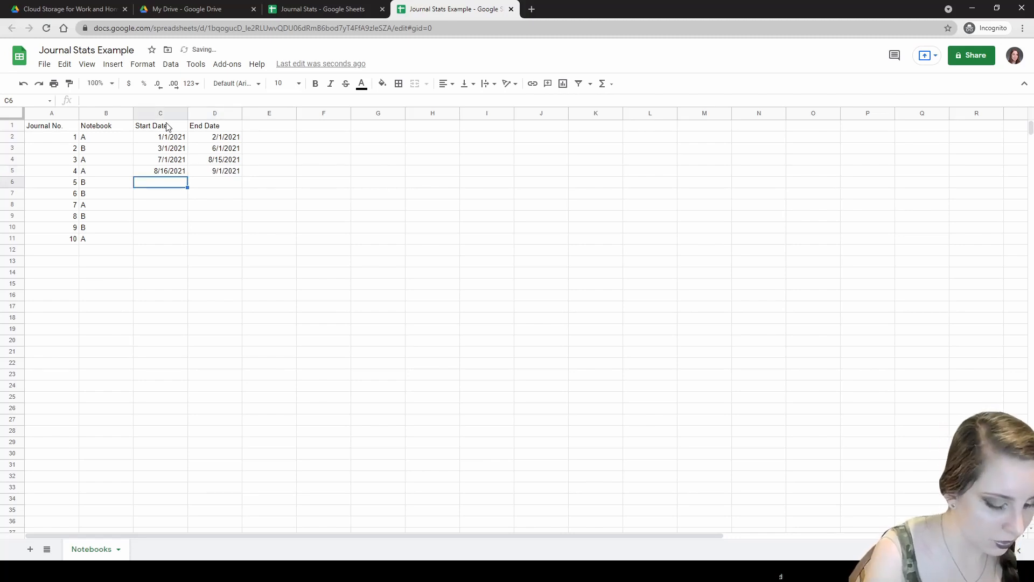
type("9/2/101")
key("BackSpace")
type("21")
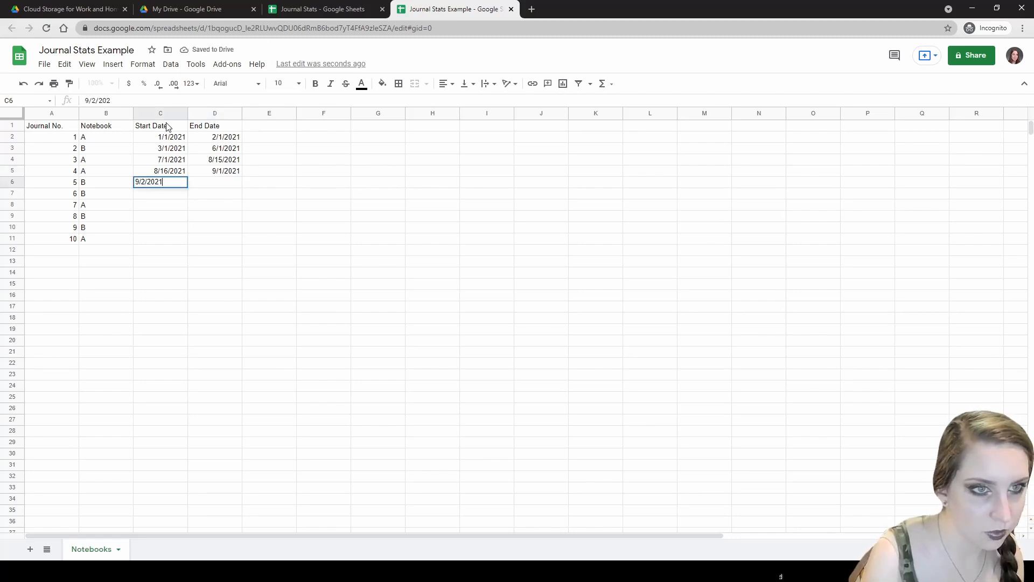
key("Tab")
type("12/1/2021")
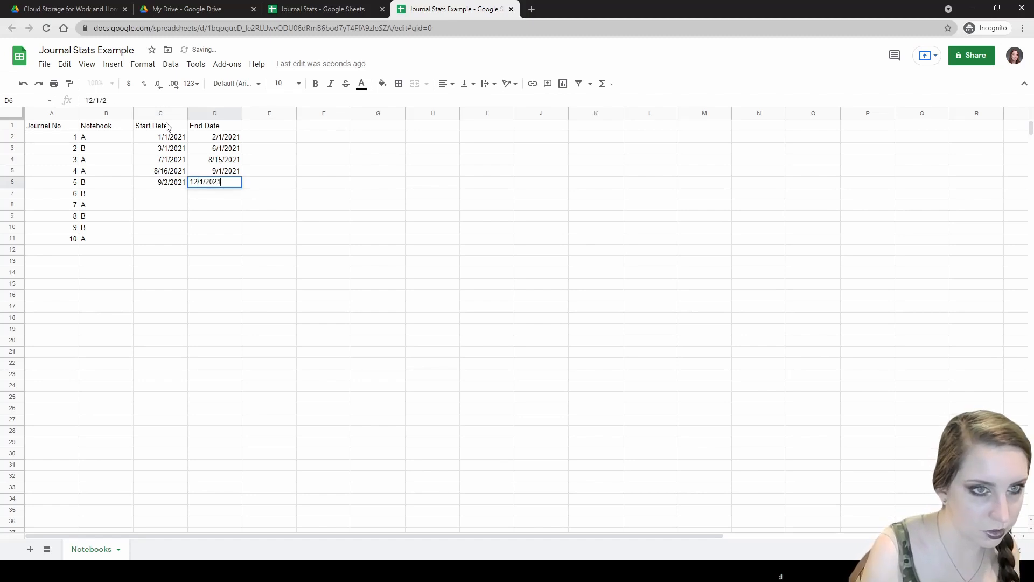
key("Return")
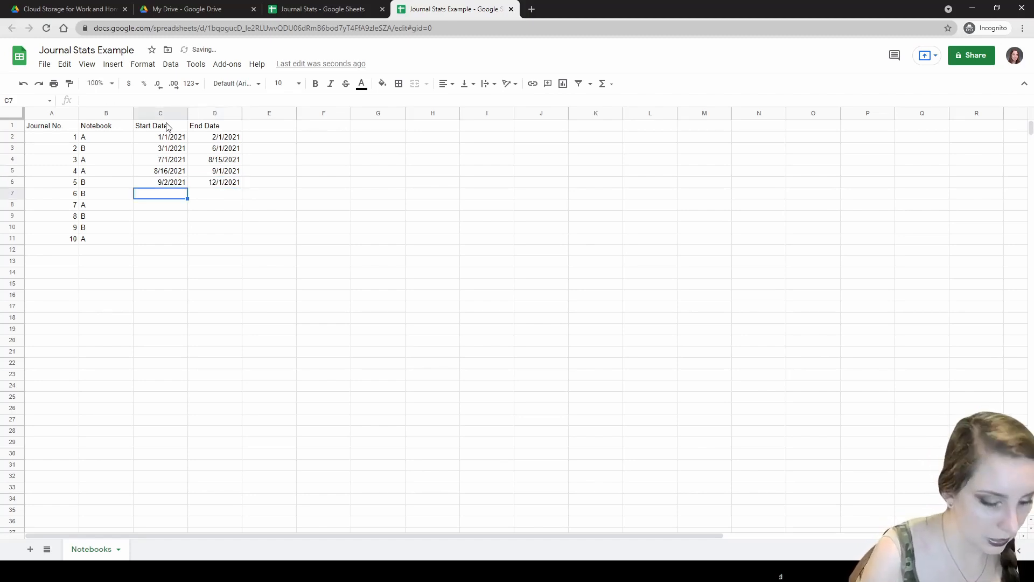
- Enter dates for journals 6–7: 1/1/2021–4/1/2021 and 4/2/2021–5/2/2021
type("1/1/2021")
key("Tab")
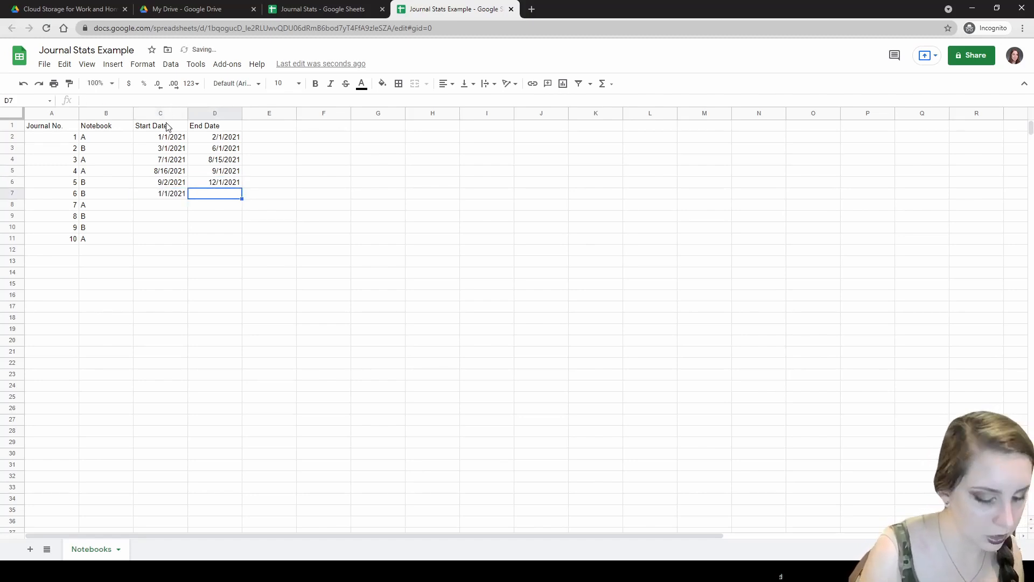
type("4/1/2021")
key("Return")
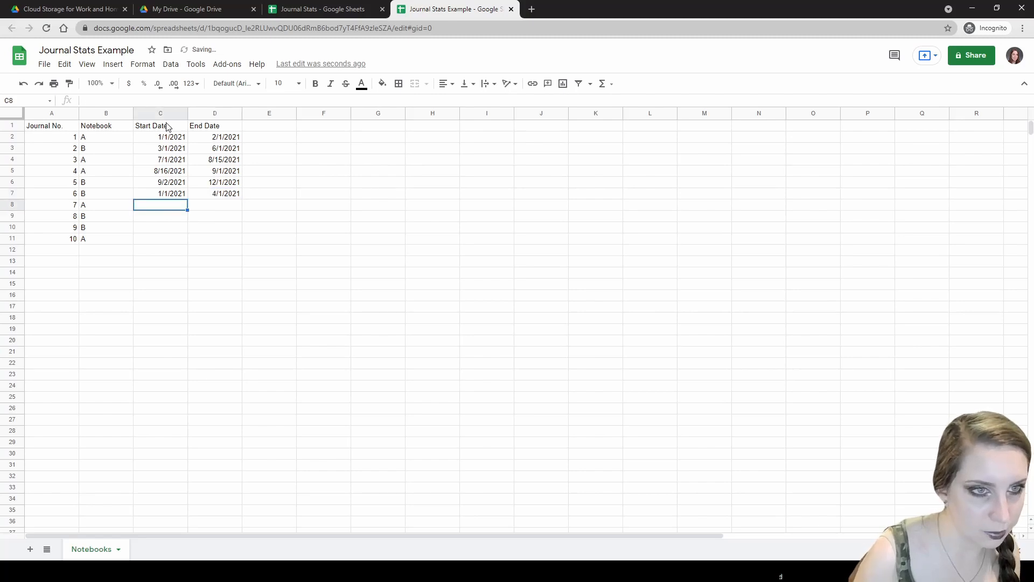
type("4/2/2021")
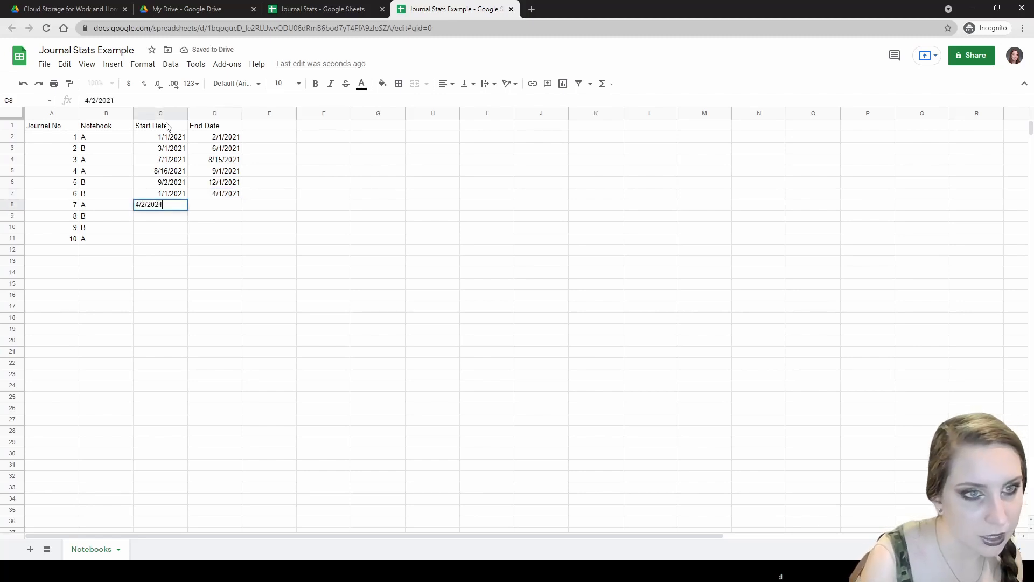
key("Tab")
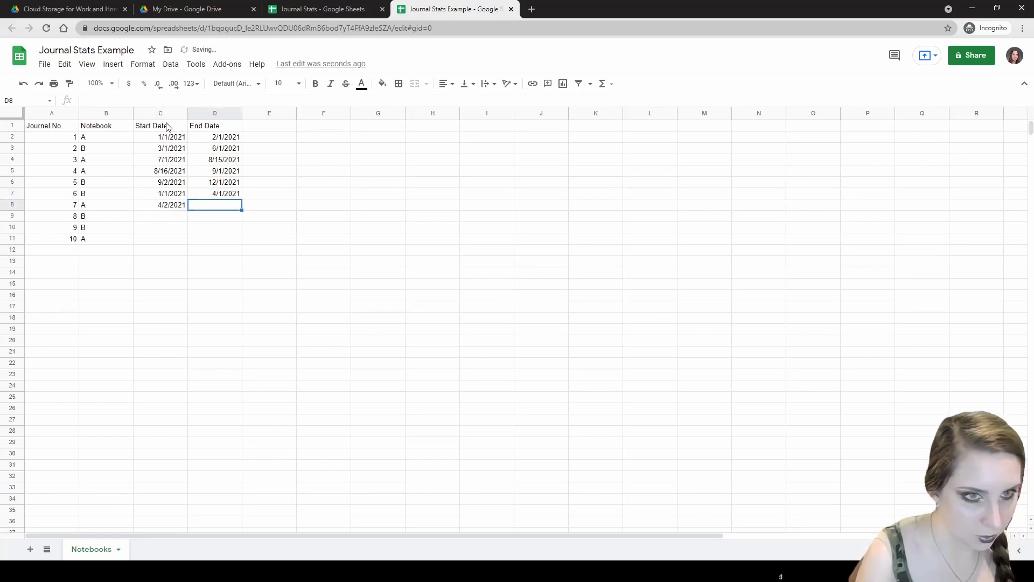
type("5/2/2021")
key("Return")
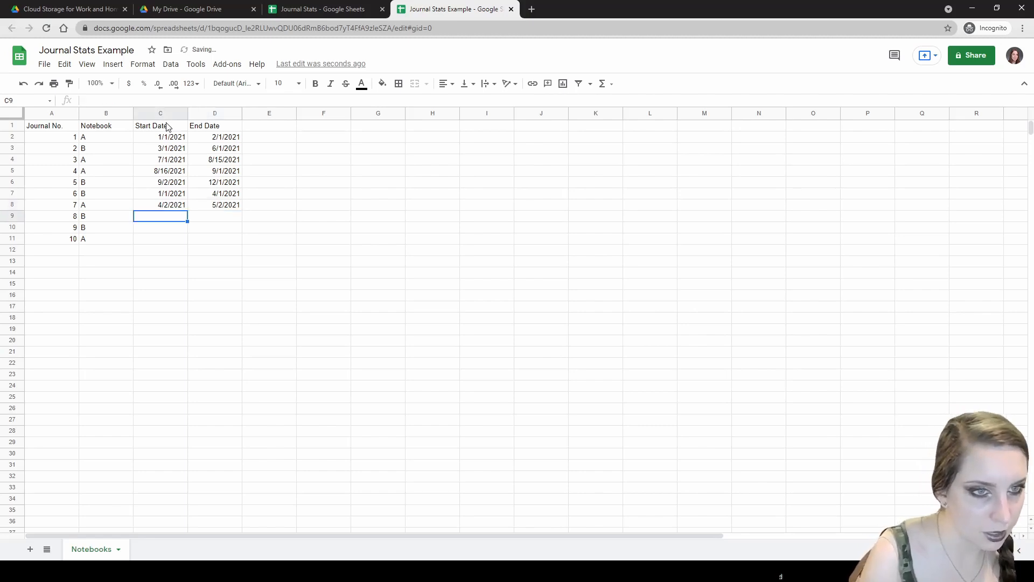
- Enter dates for journals 8–10: 5/3–8/3, 8/4–12/4, 12/5–12/31/2021, fixing D11
type("5/3/2021")
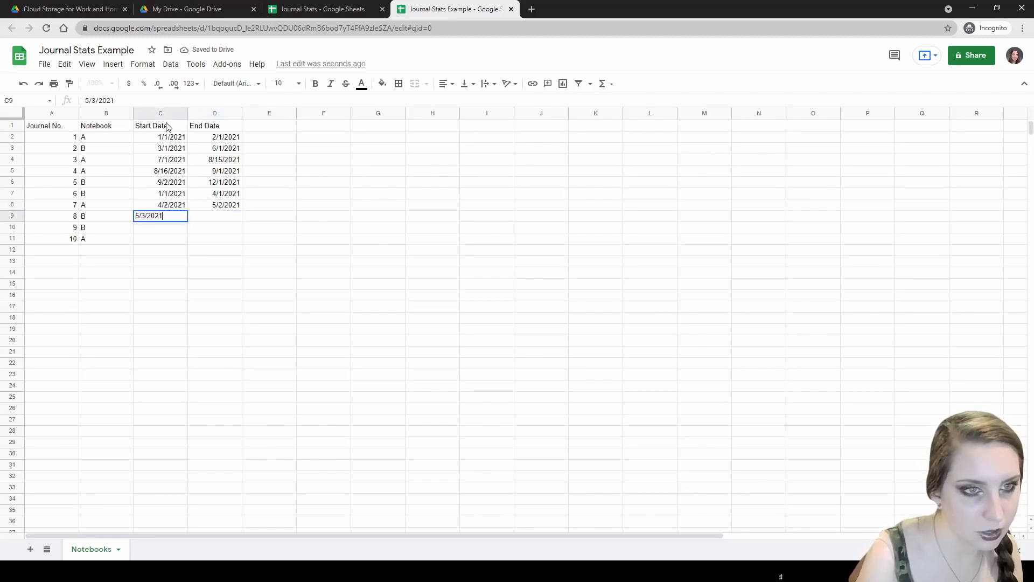
key("Tab")
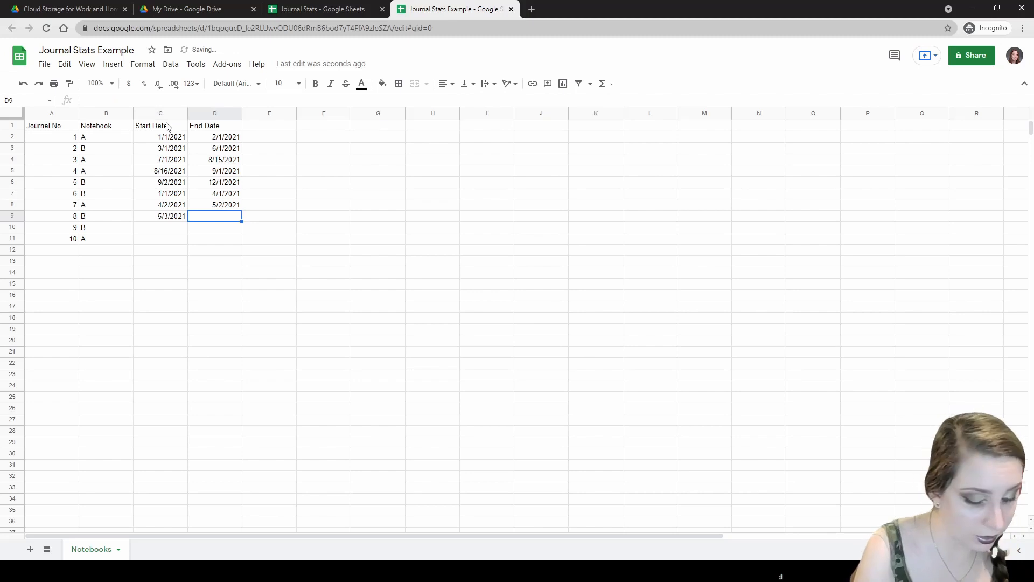
type("8/3/2021")
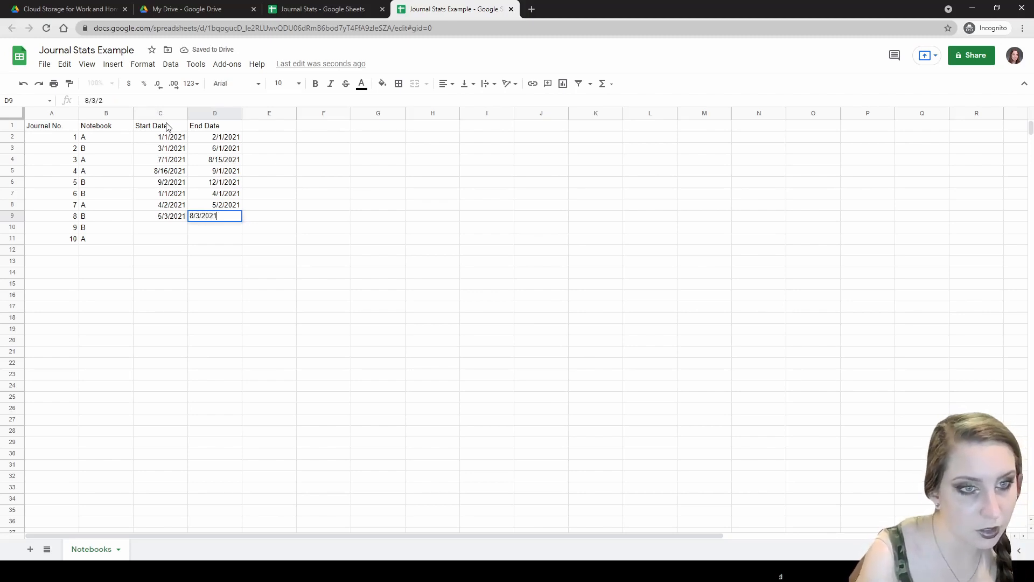
key("Return")
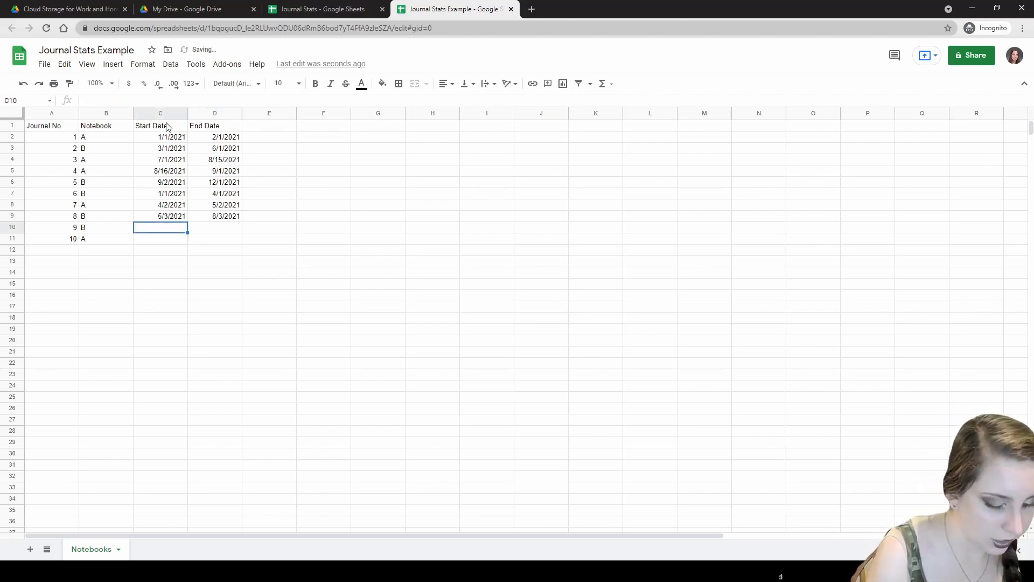
type("8/4/2021")
key("Tab")
type("12/202")
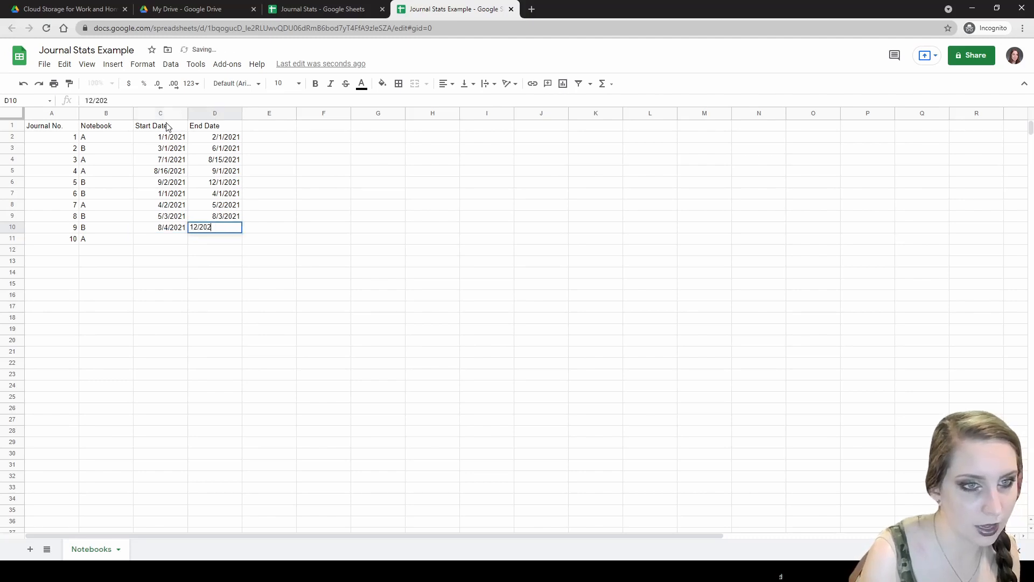
key("BackSpace")
key("BackSpace")
type("4/2021")
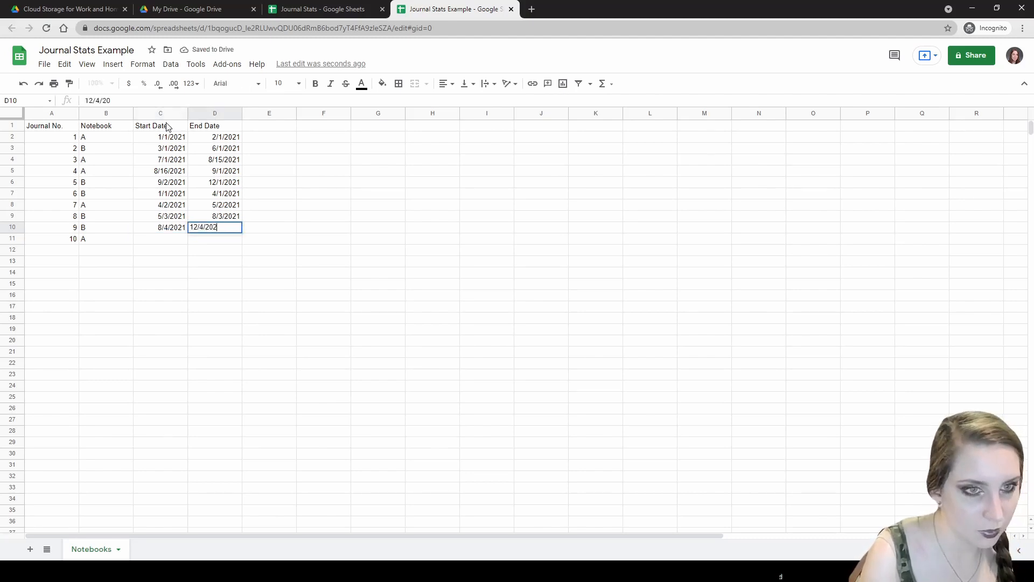
key("Return")
type("12")
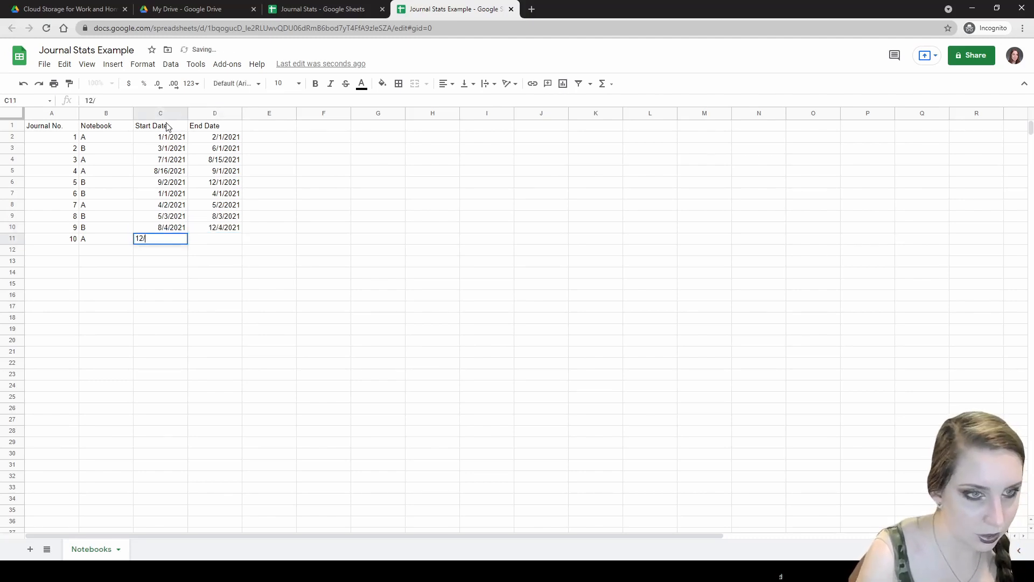
type("/5/2021")
key("Tab")
type("12")
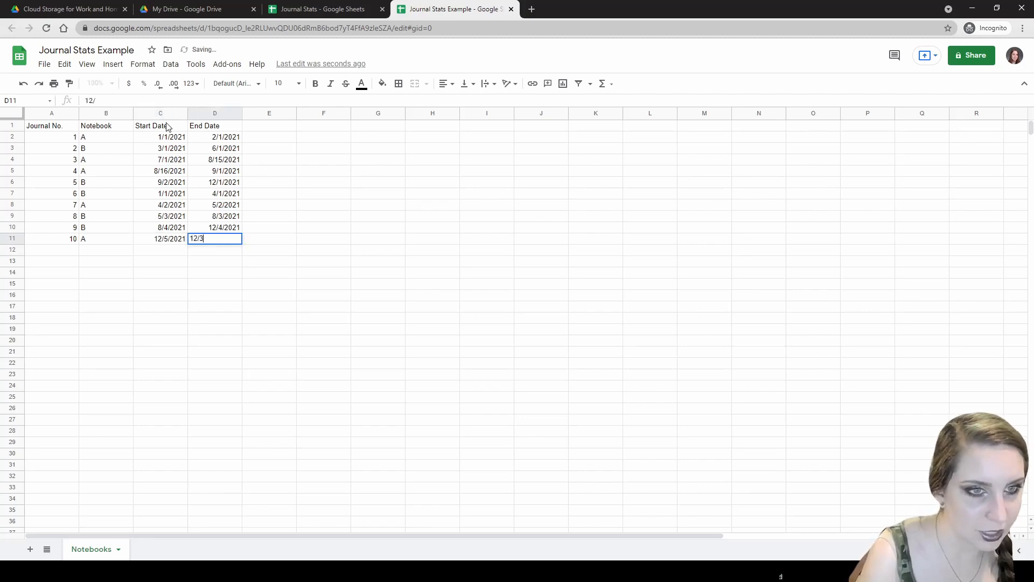
type("/31/2021")
key("Return")
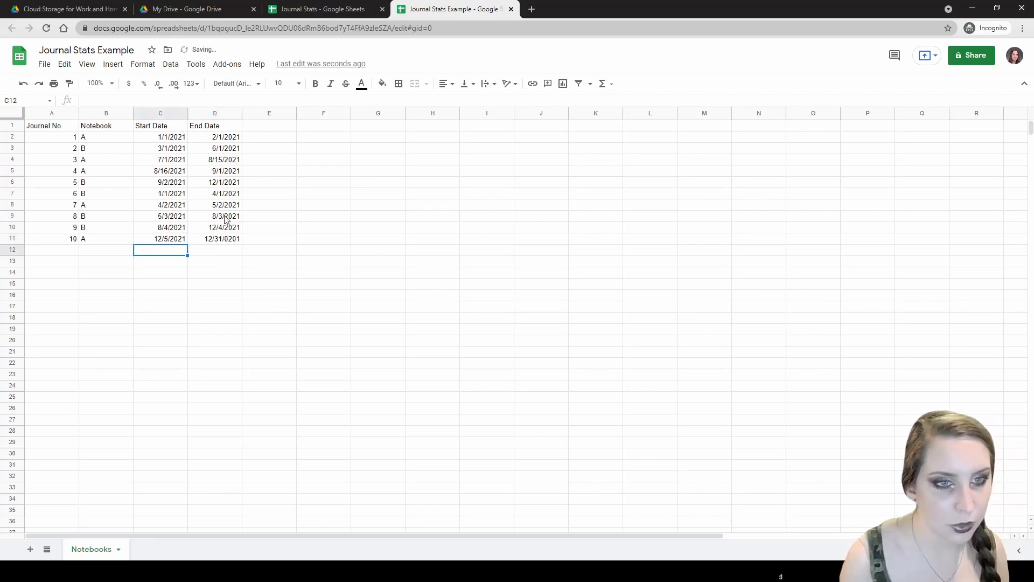
left_click(217, 232)
type("12/31/2021")
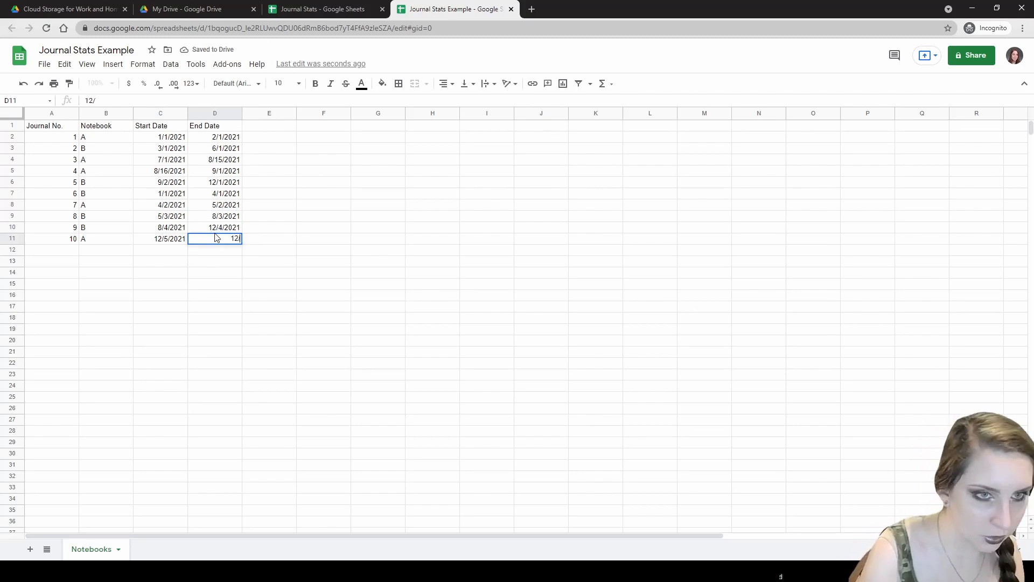
key("Return")
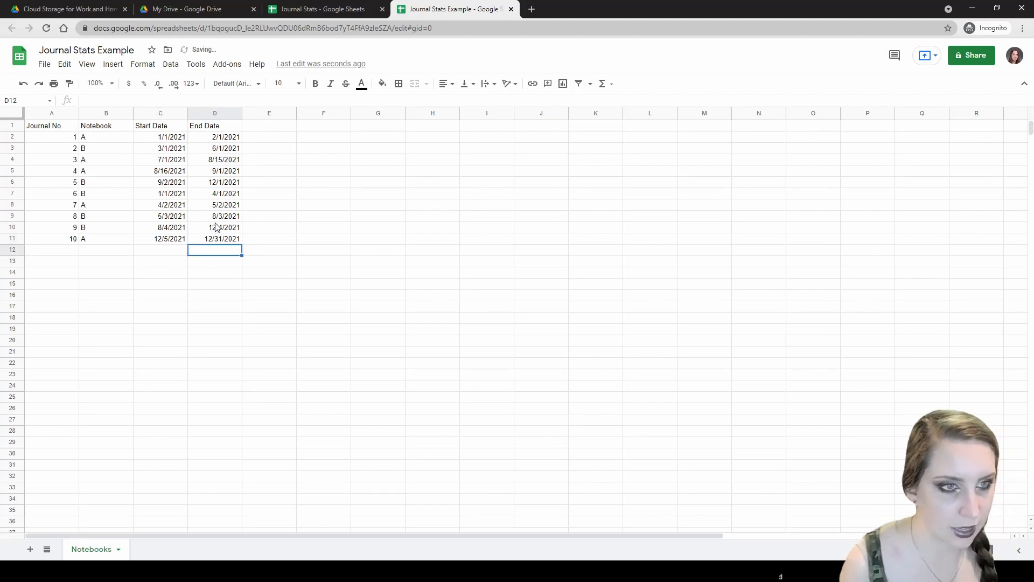
- Recheck the first journals' start and end dates, then switch to the Journal Stats reference
left_click(99, 152)
left_click(208, 151)
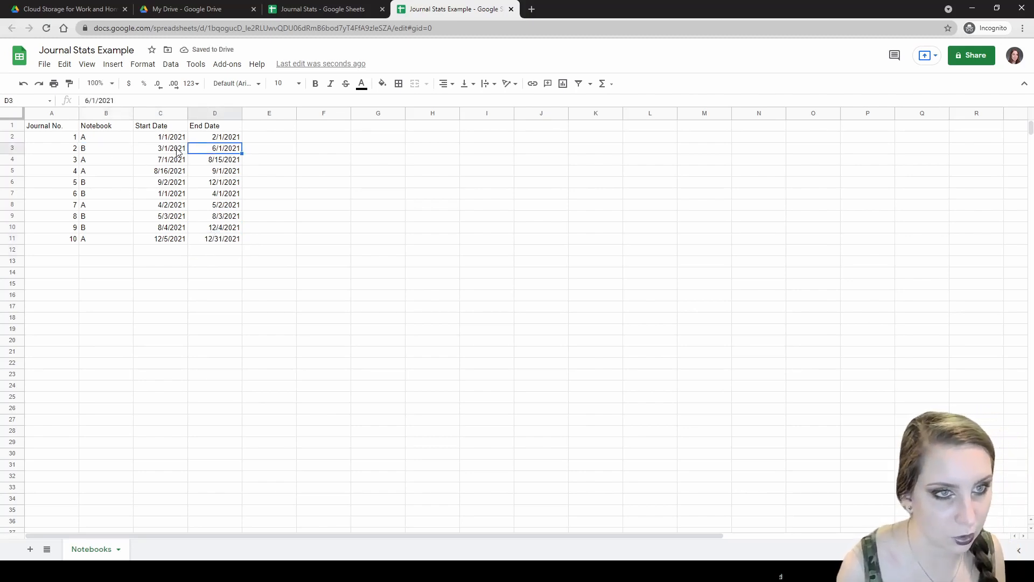
left_click(150, 139)
left_click(196, 152)
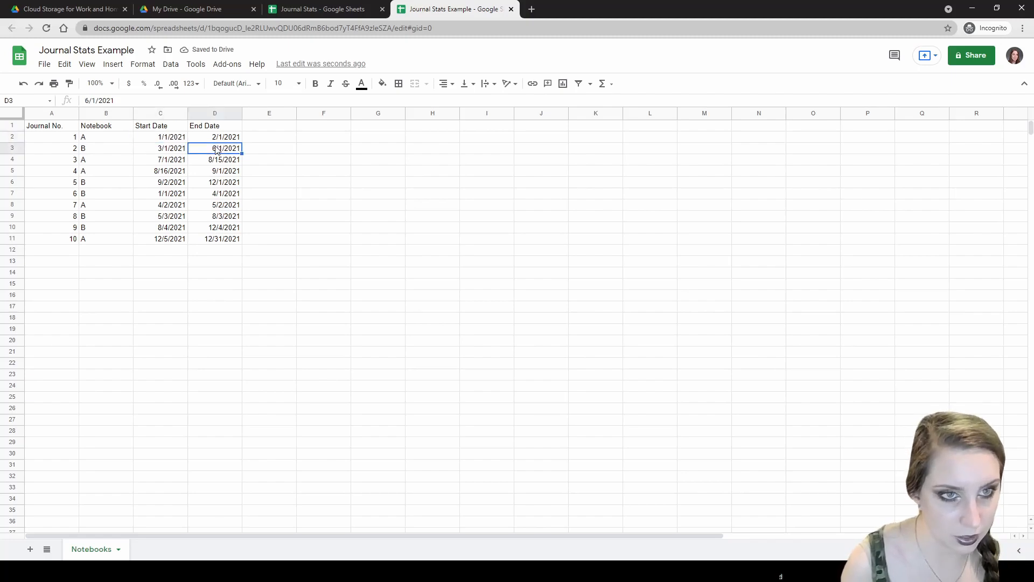
left_click(270, 127)
left_click(300, 9)
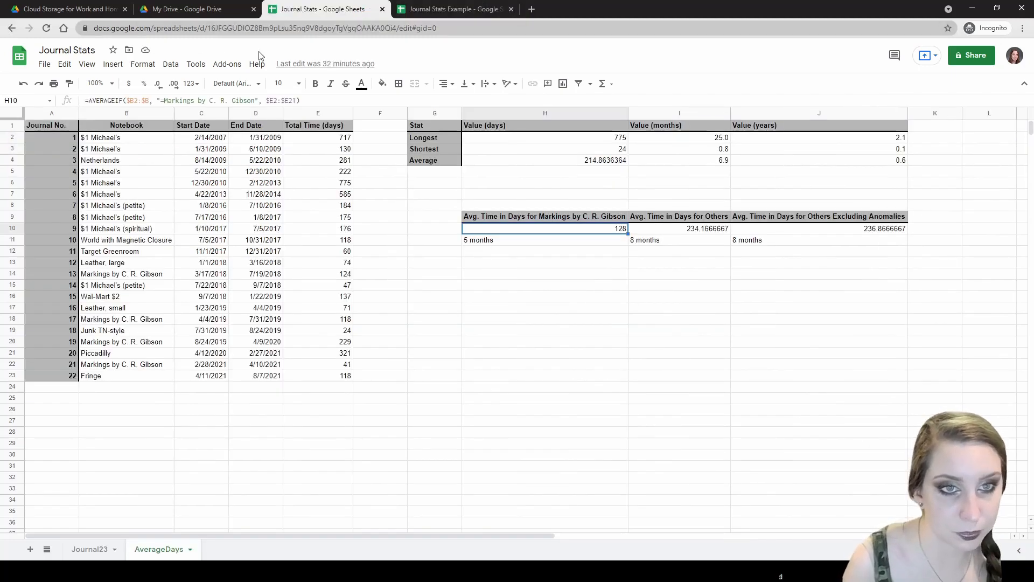
- In Journal Stats Example, enter headings Total Time (days), Total Time (months) and Total Time (years) in E1:G1
left_click(434, 8)
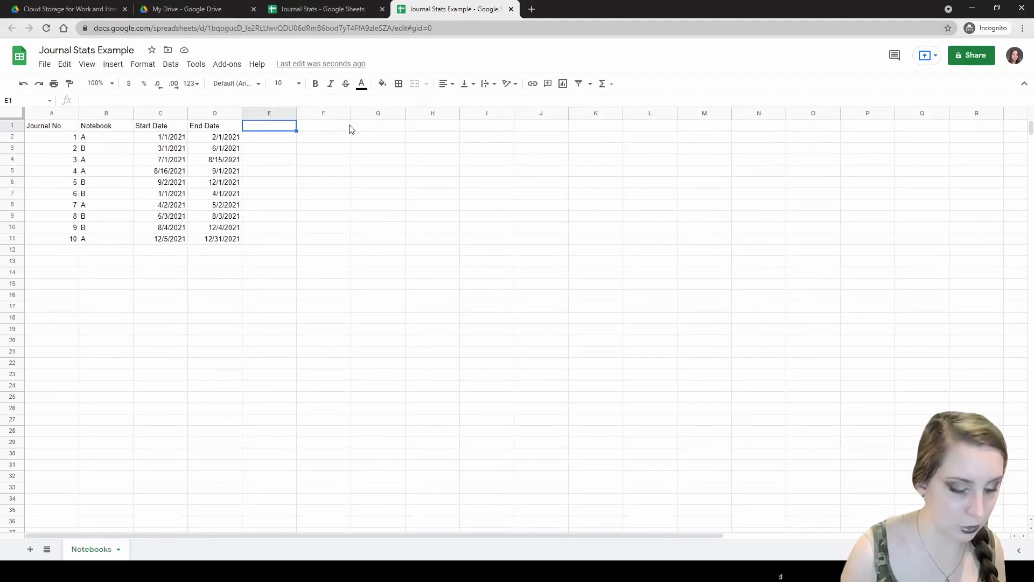
type("Total Time (days)")
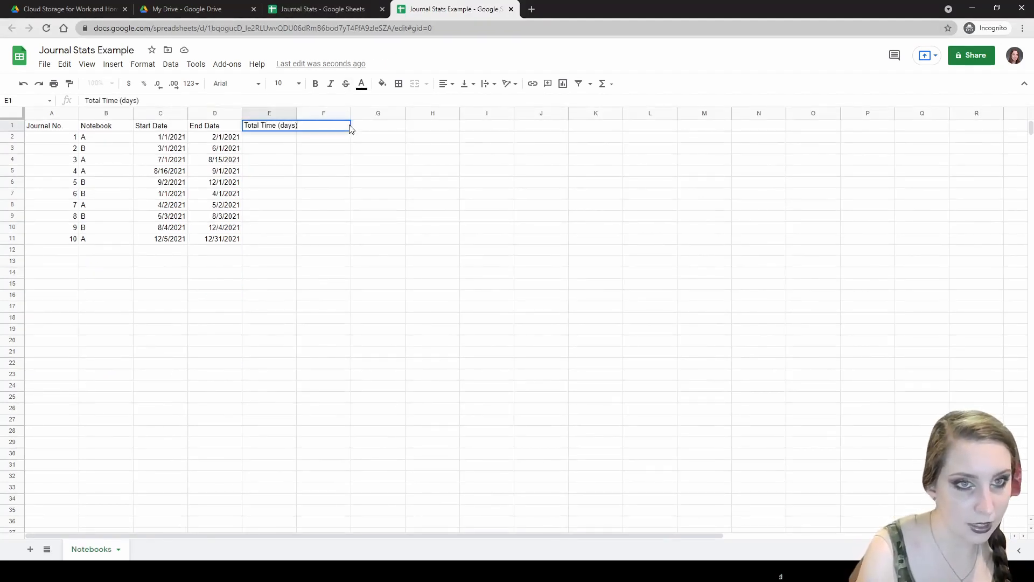
key("Return")
key("Up")
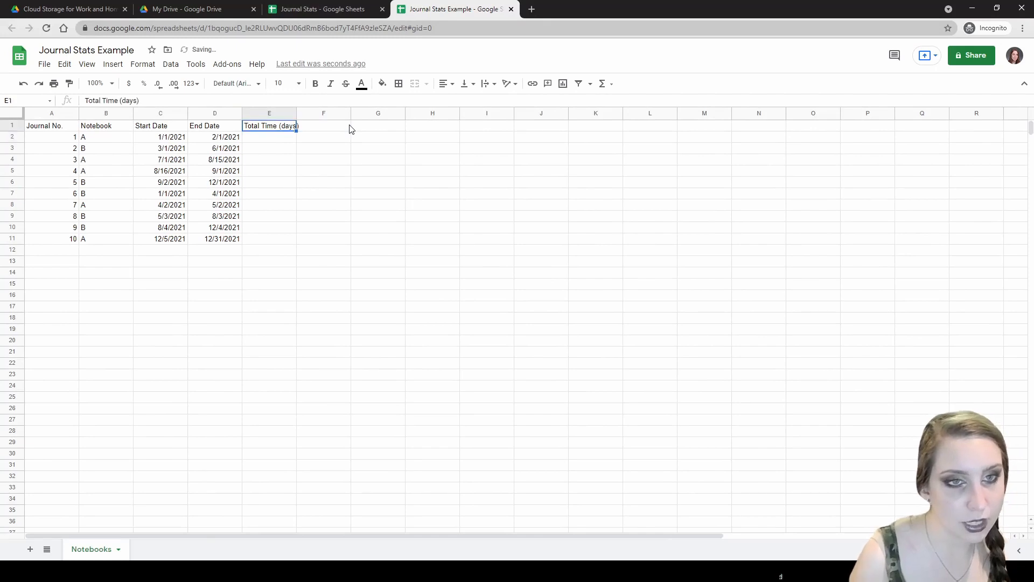
left_click(349, 128)
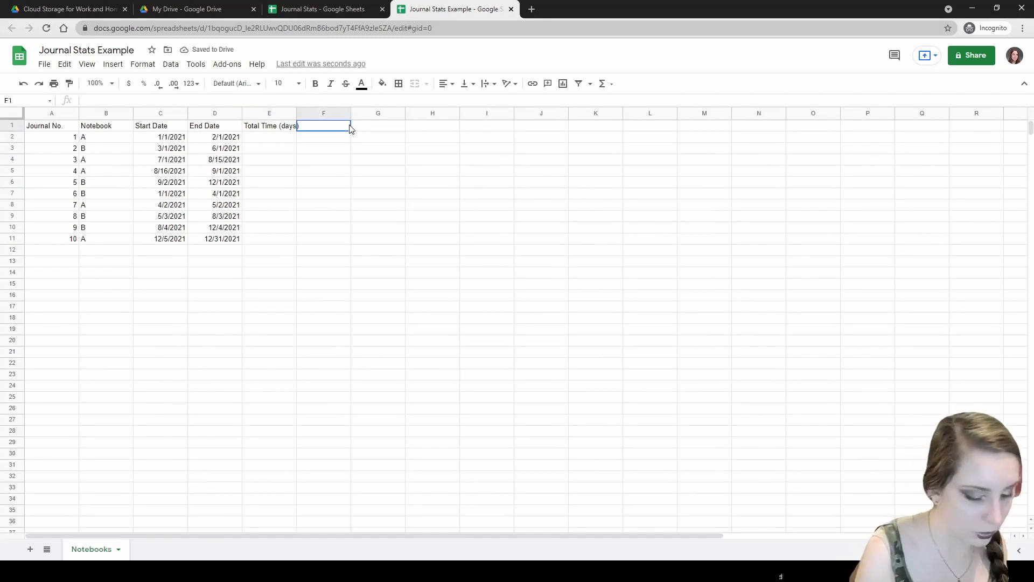
type("Total Time (")
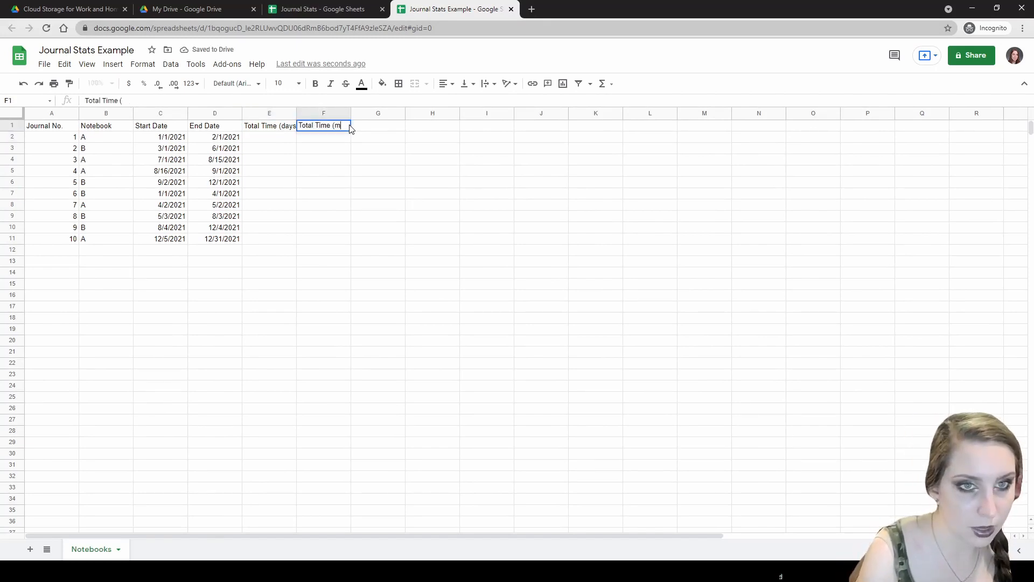
type("months)")
key("Tab")
type("Total ")
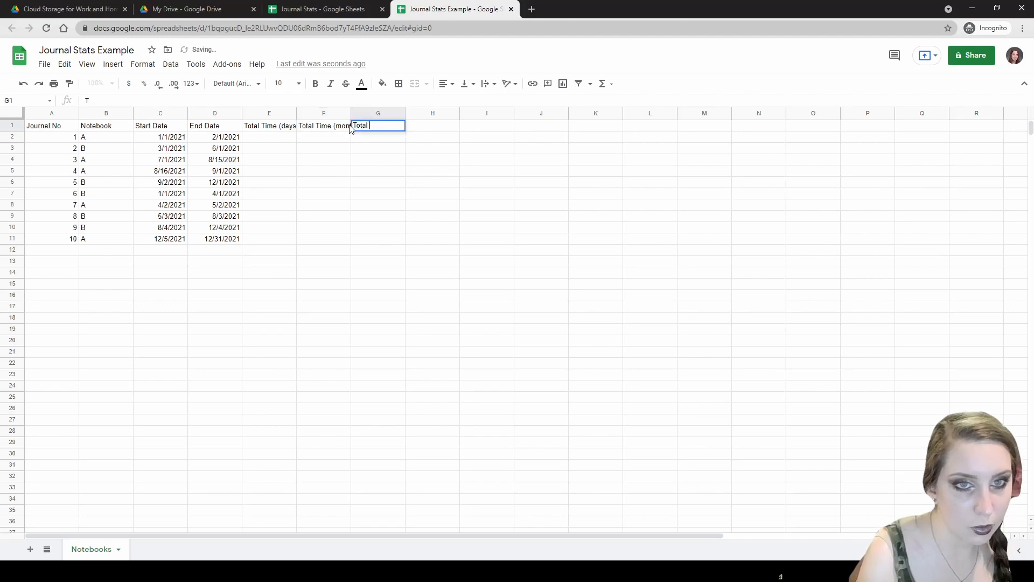
type("Time (years)")
left_click(323, 138)
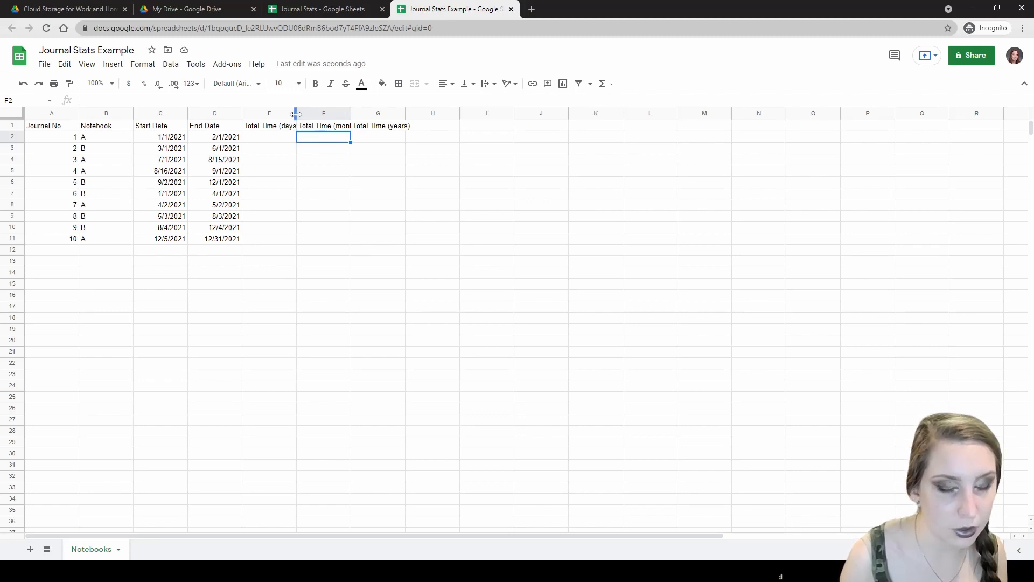
- Widen columns E and F, then make header row A1:G1 bold with a grey fill
double_click(295, 114)
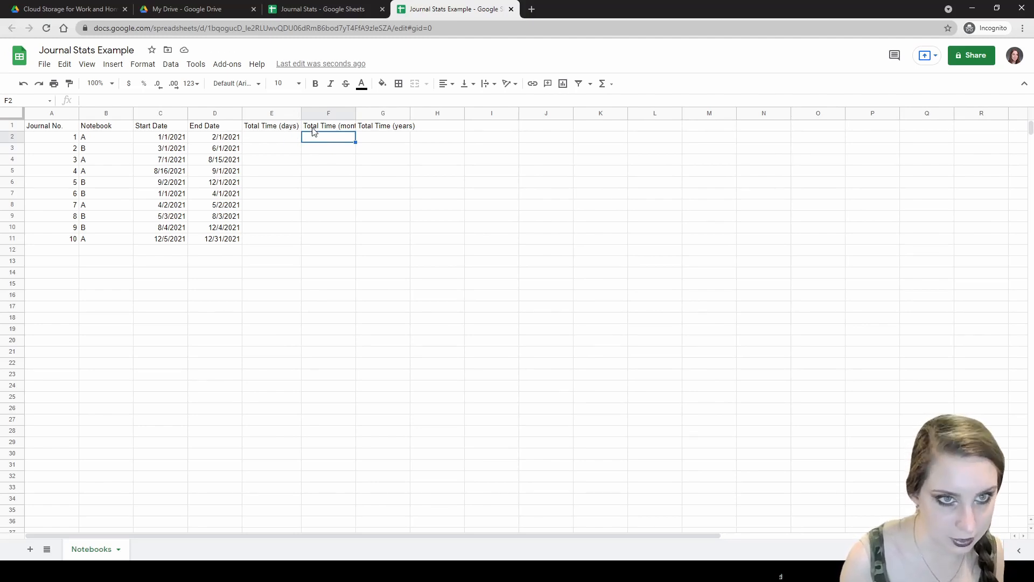
double_click(355, 112)
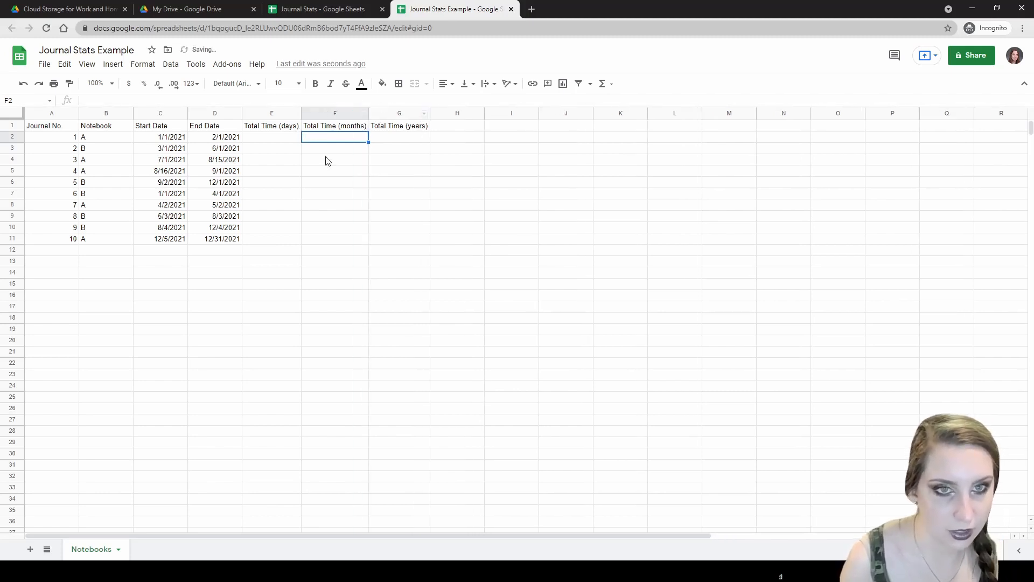
left_click(76, 128)
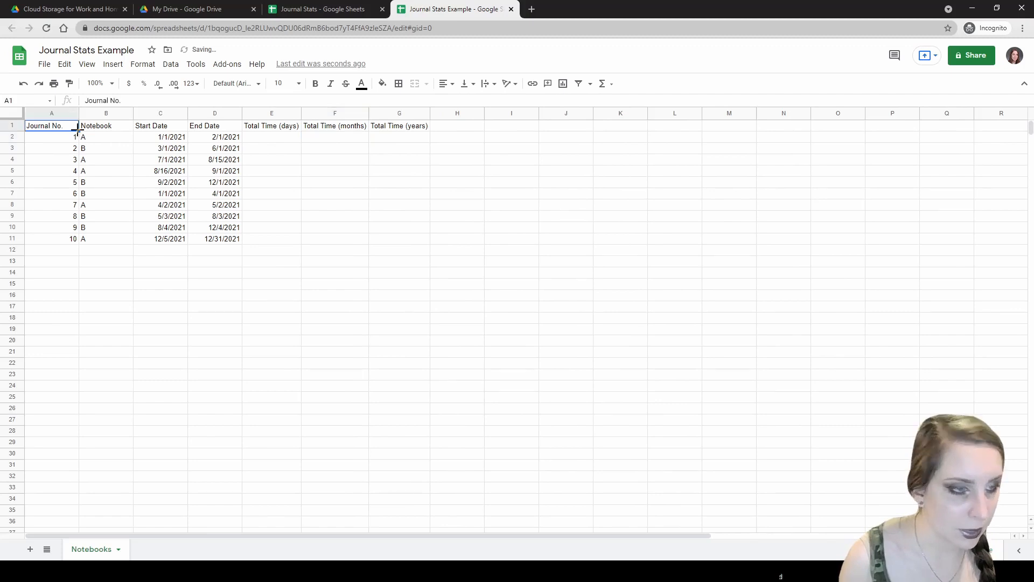
left_click(379, 130, "shift")
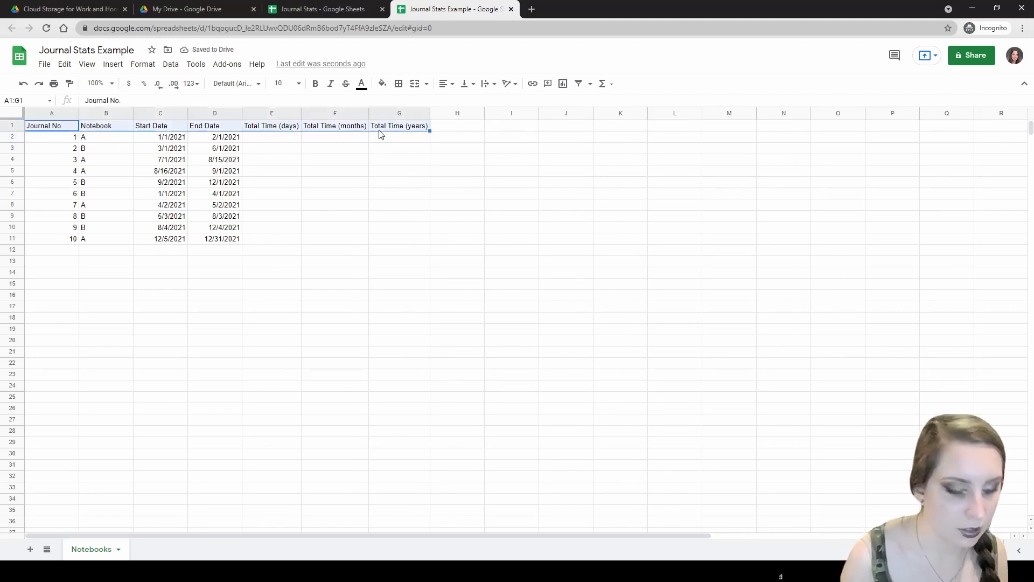
key("ctrl+b")
left_click(382, 84)
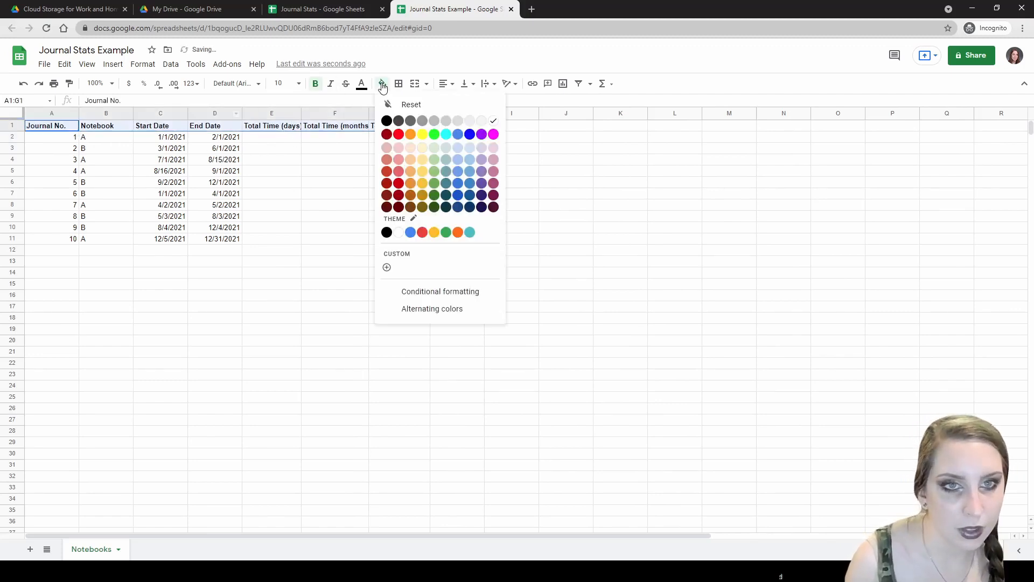
left_click(434, 122)
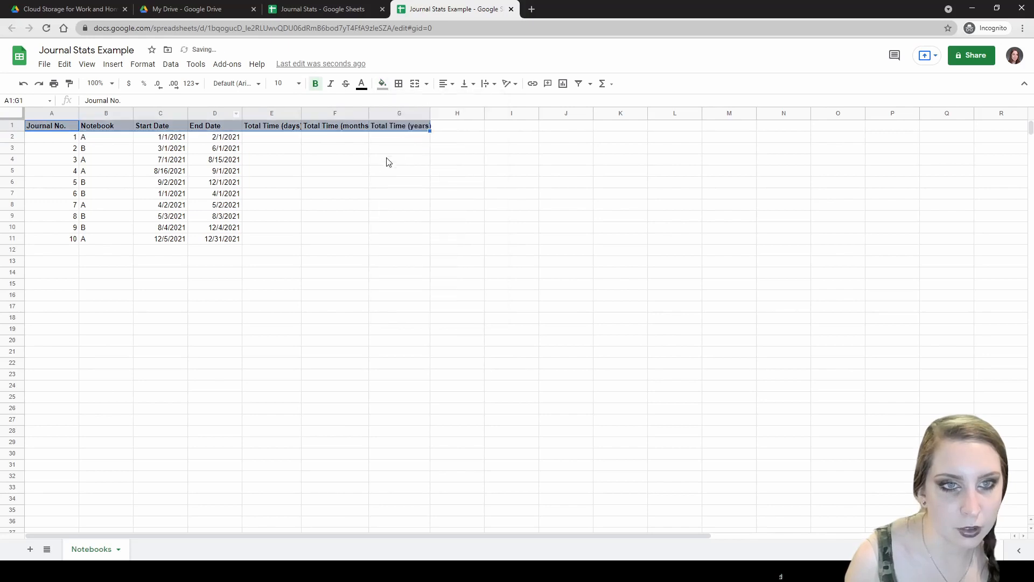
left_click(360, 172)
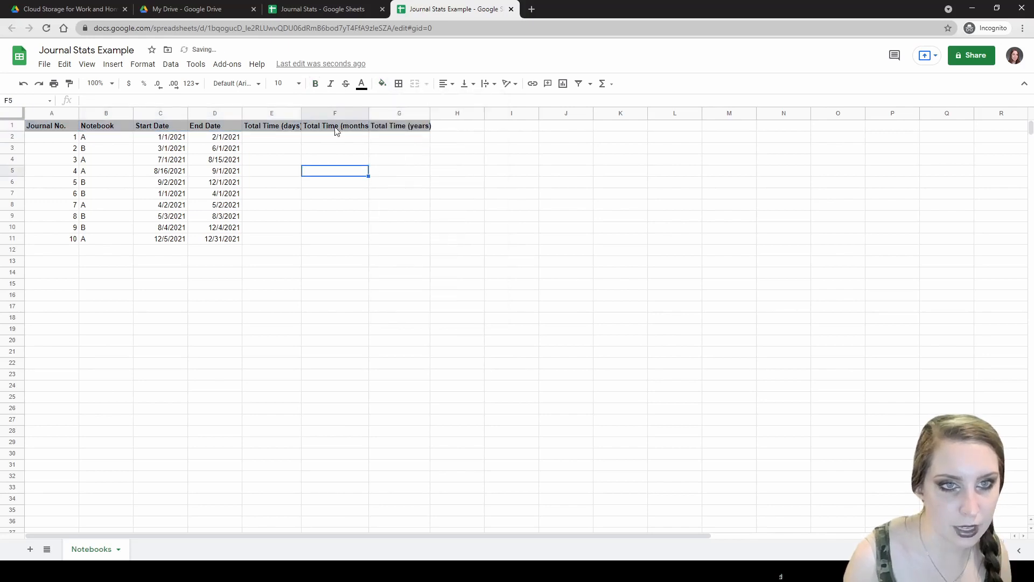
- Auto-fit columns E, F and G to their Total Time headings
double_click(301, 113)
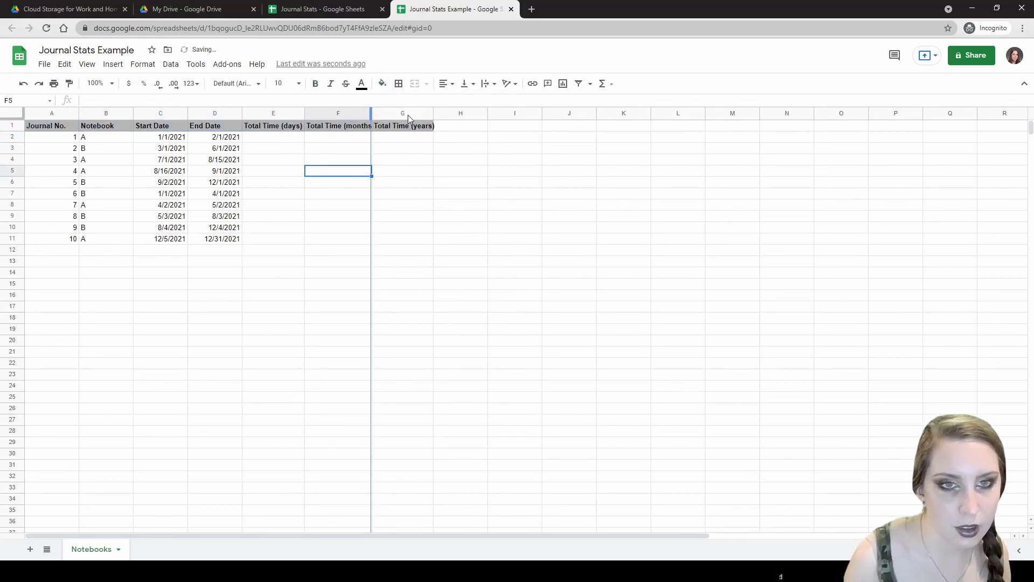
double_click(371, 114)
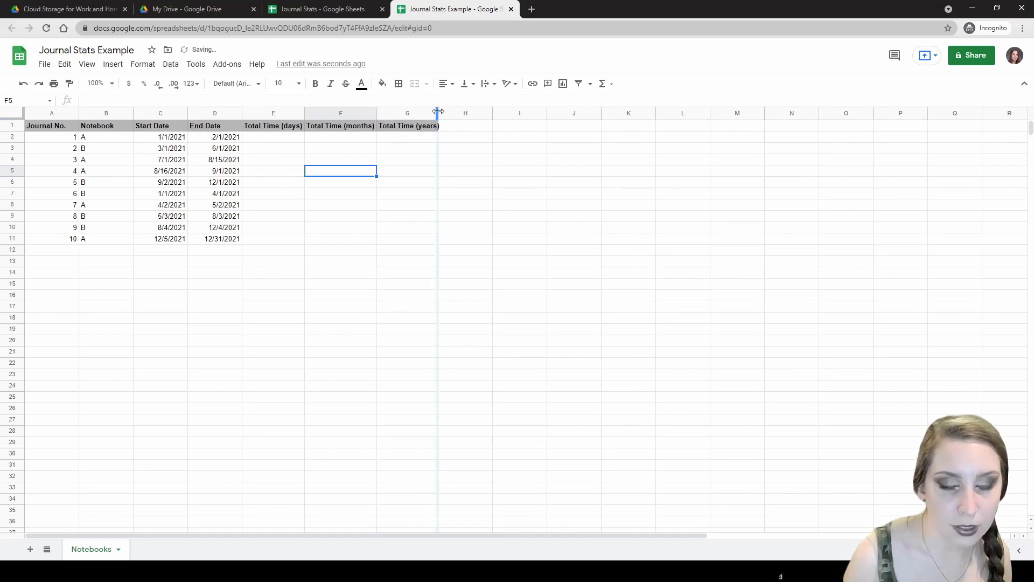
double_click(438, 113)
left_click_drag(70, 138, 72, 237)
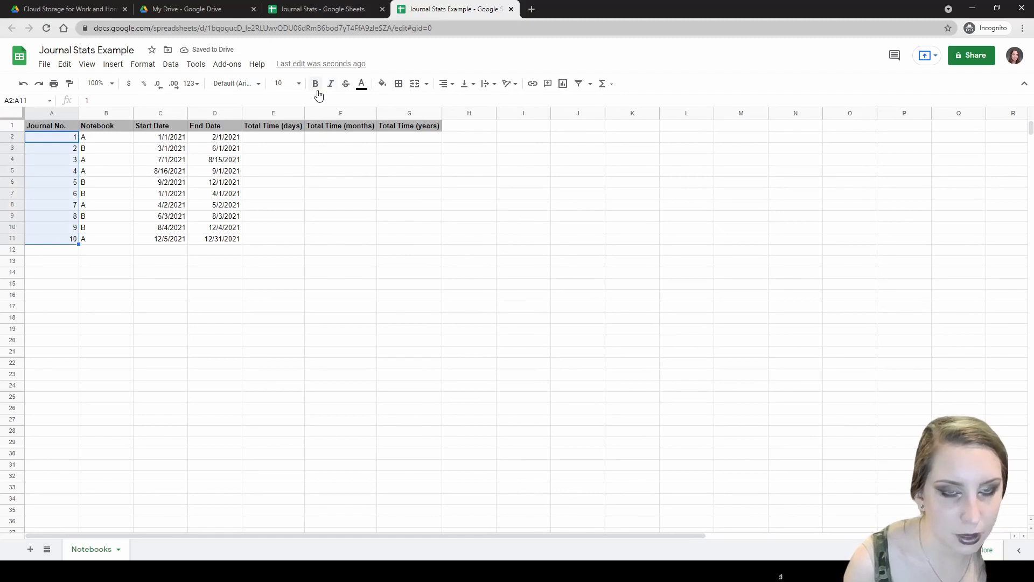
- Give the journal numbers in A2:A11 a grey fill and bold text
left_click(383, 83)
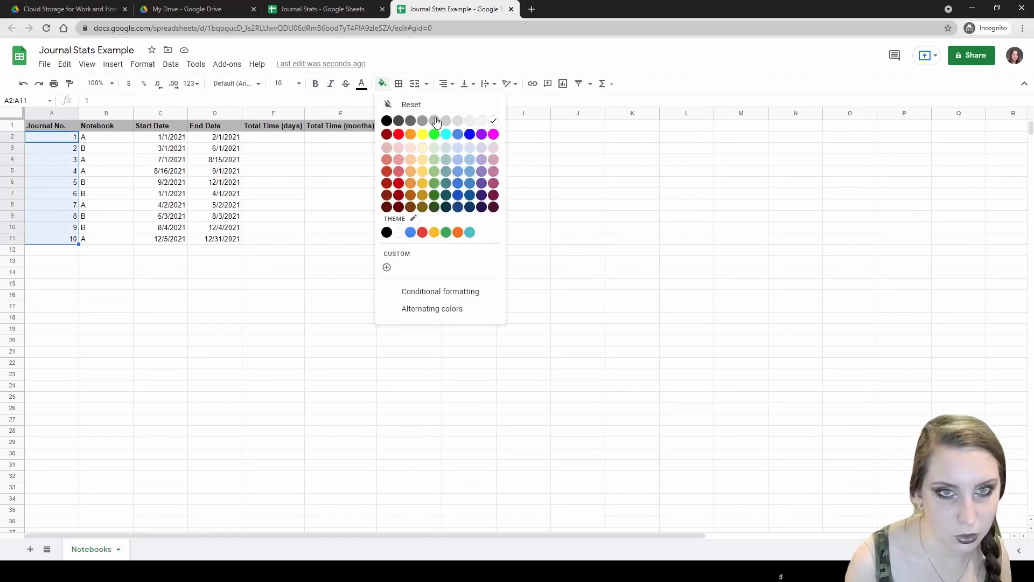
left_click(435, 119)
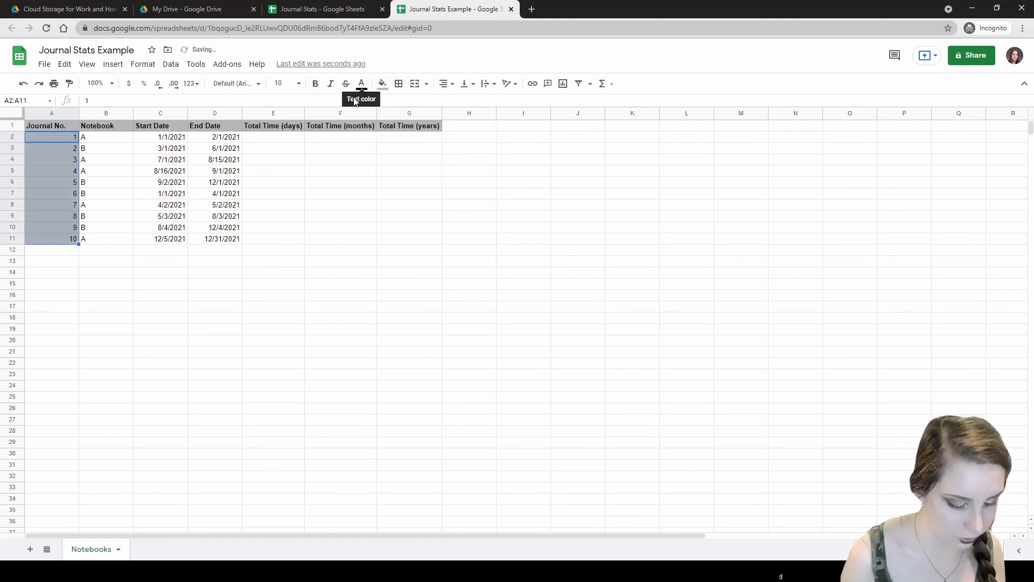
key("ctrl+b")
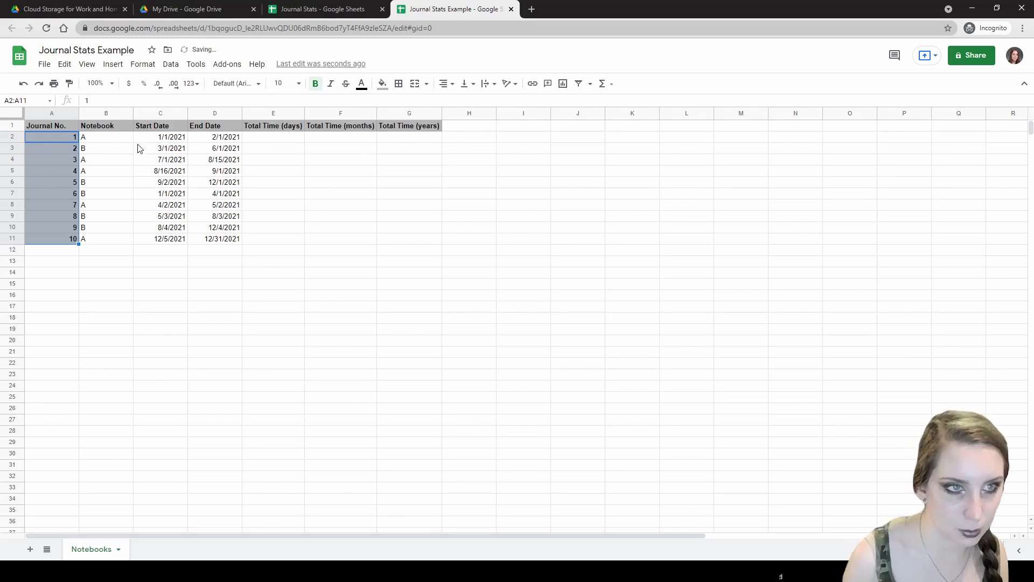
- Add a thick bottom border beneath header row A1:G1
left_click(69, 127)
left_click(386, 130, "shift")
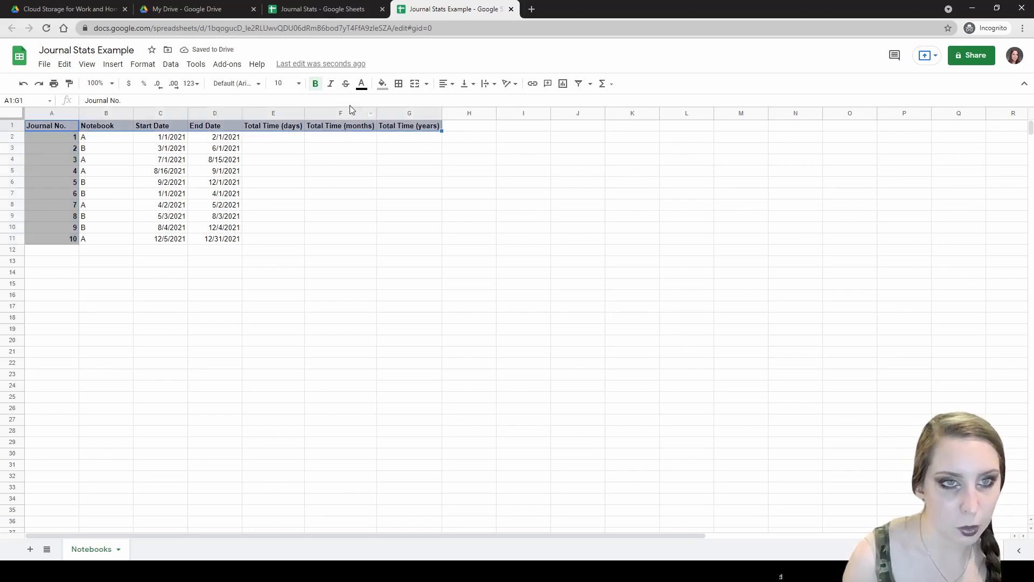
left_click(398, 84)
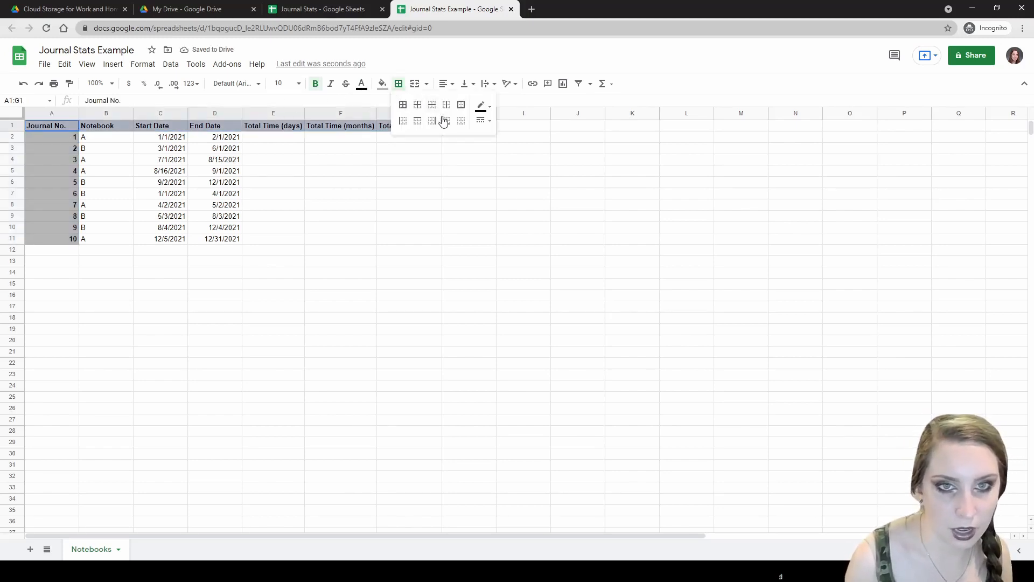
left_click(483, 120)
left_click(491, 150)
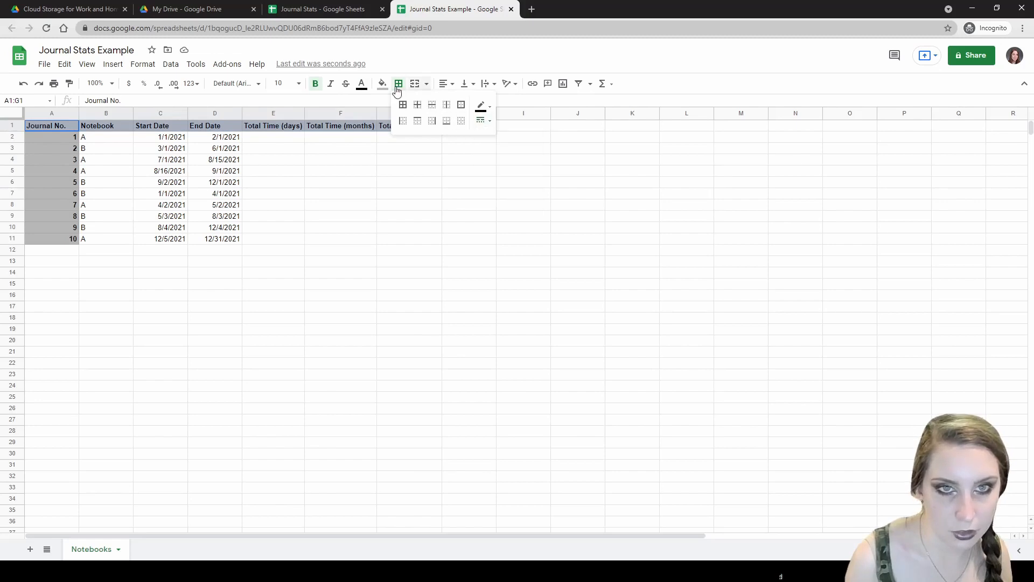
left_click(397, 85)
left_click(397, 86)
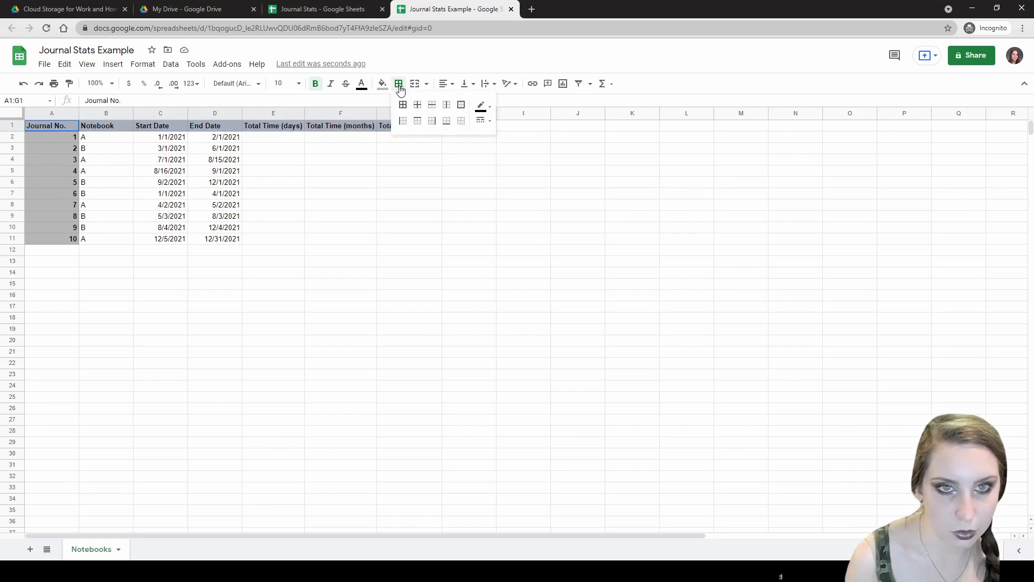
left_click(480, 120)
left_click(484, 147)
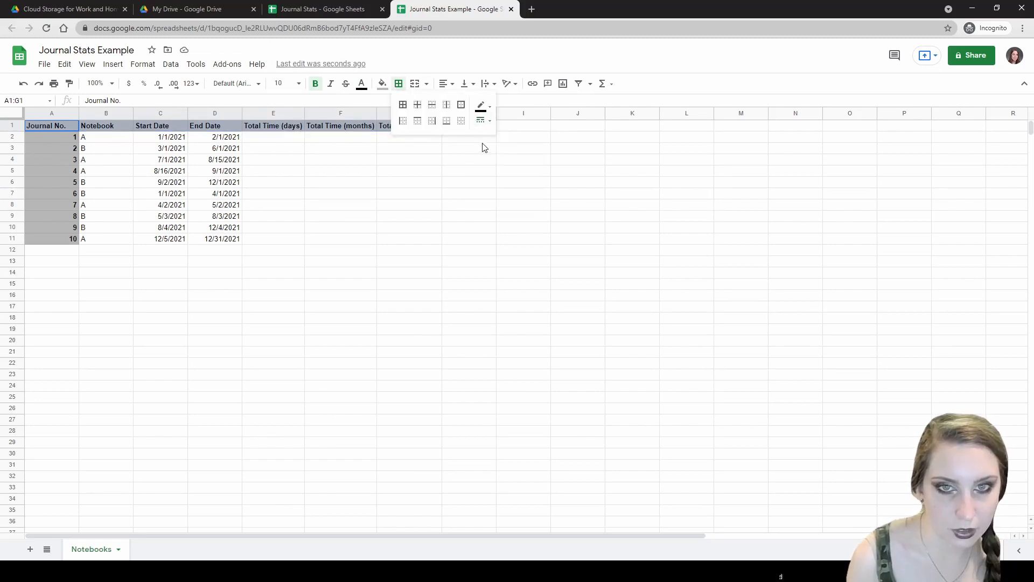
left_click(446, 122)
left_click(139, 175)
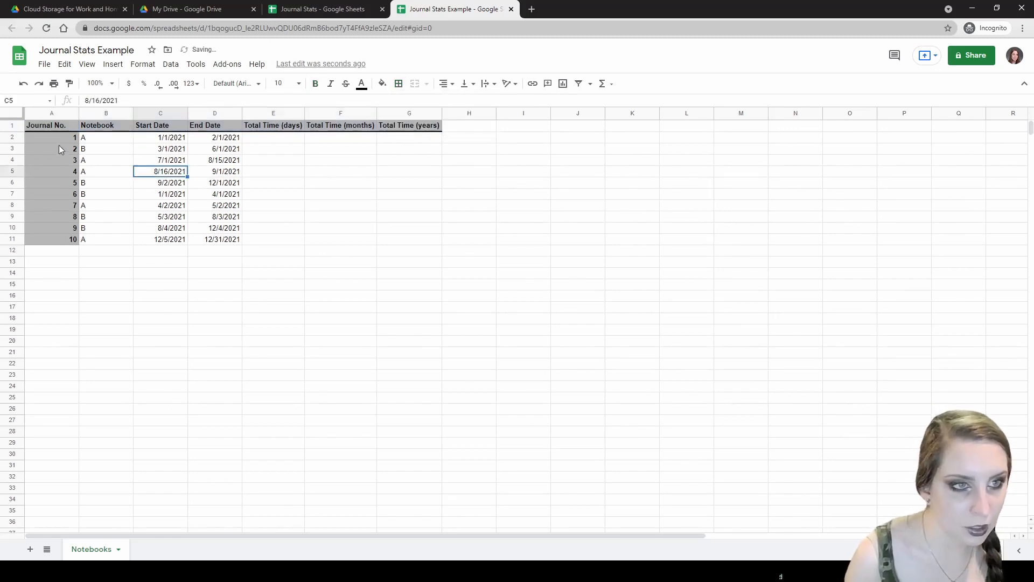
- Add a thick right border along A1:A11
left_click_drag(54, 127, 59, 238)
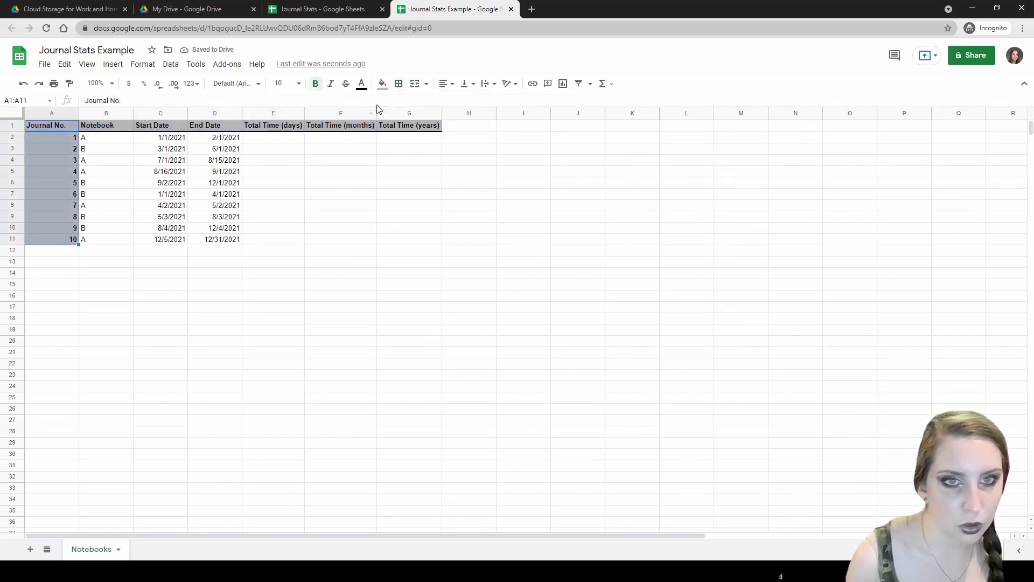
left_click(398, 83)
left_click(478, 122)
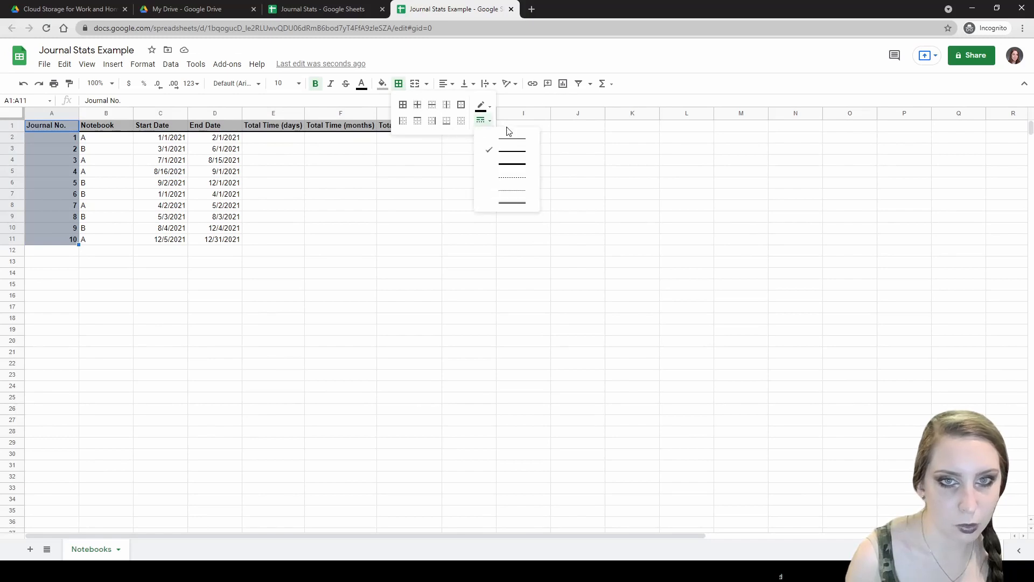
left_click(492, 154)
left_click(433, 122)
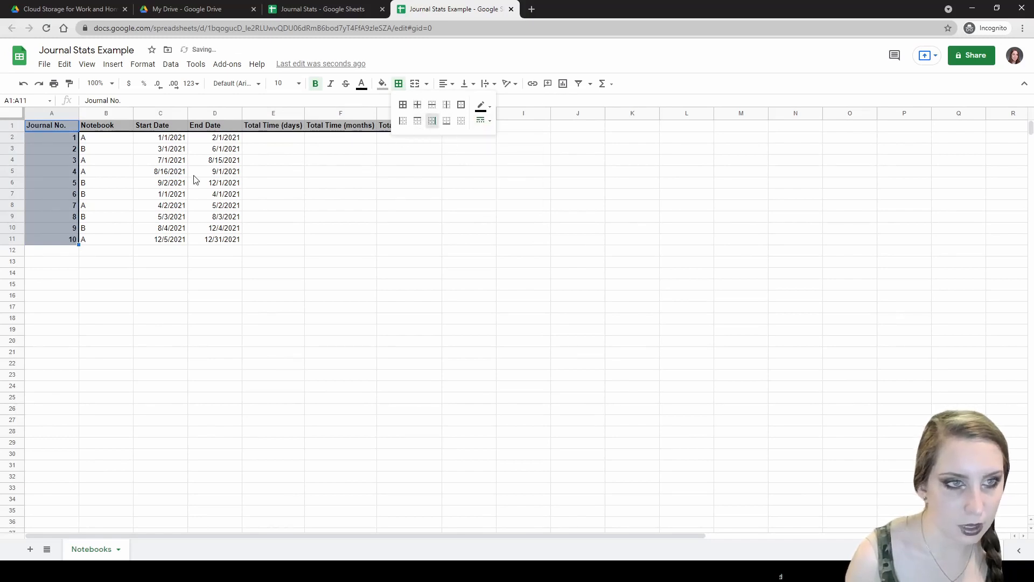
- Repeat the thick right border with F4 on columns B, C, D, E and F, rows 1–11
left_click(114, 126)
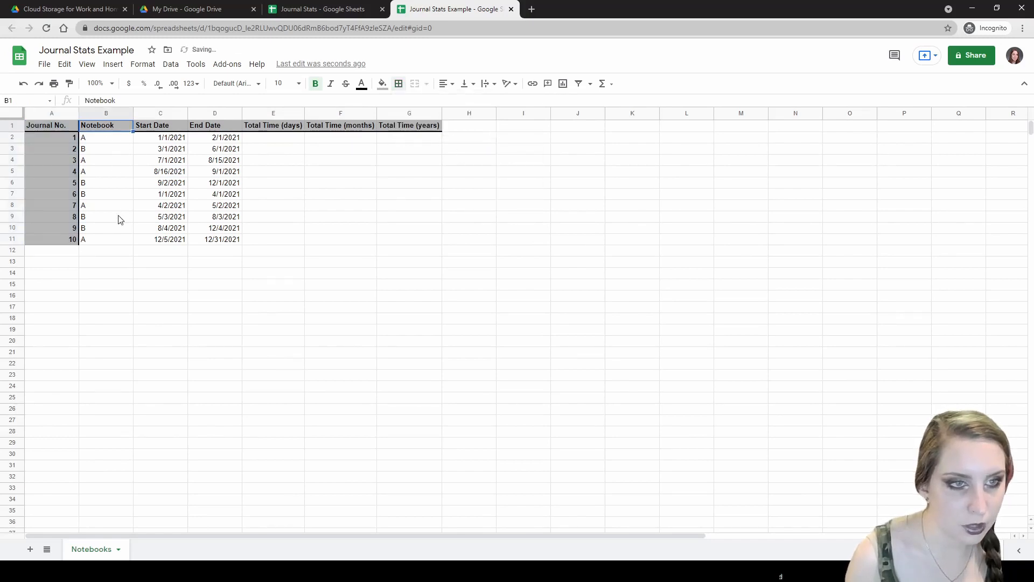
left_click(94, 239, "shift")
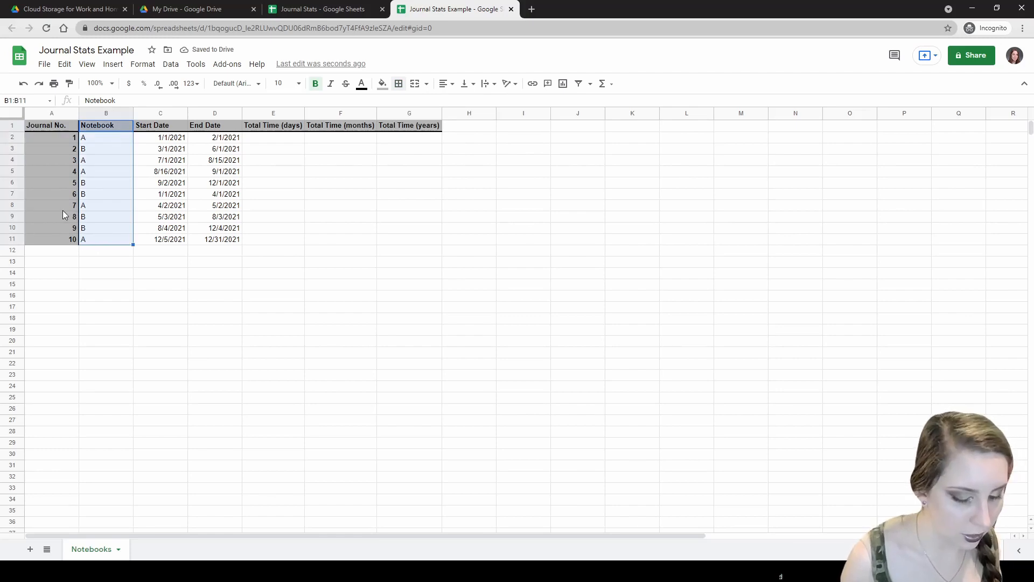
key("F4")
left_click(161, 127)
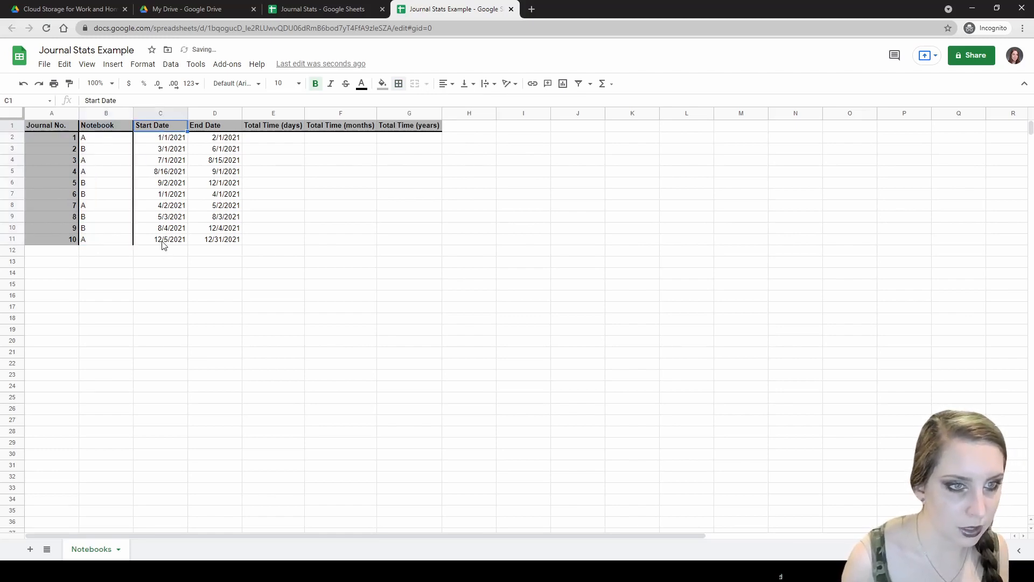
left_click(164, 245, "shift")
key("F4")
left_click(218, 129)
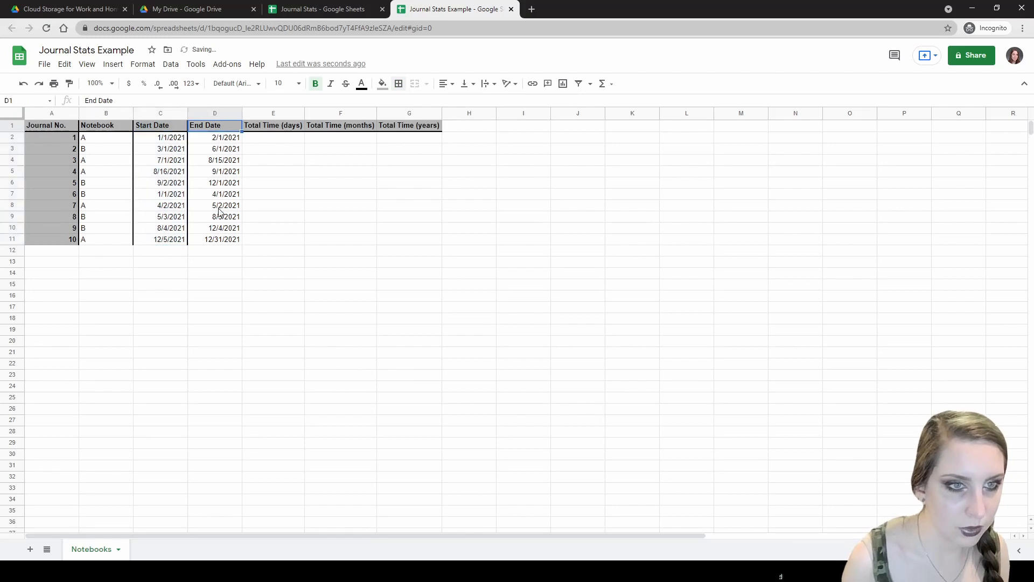
left_click(218, 241, "shift")
key("F4")
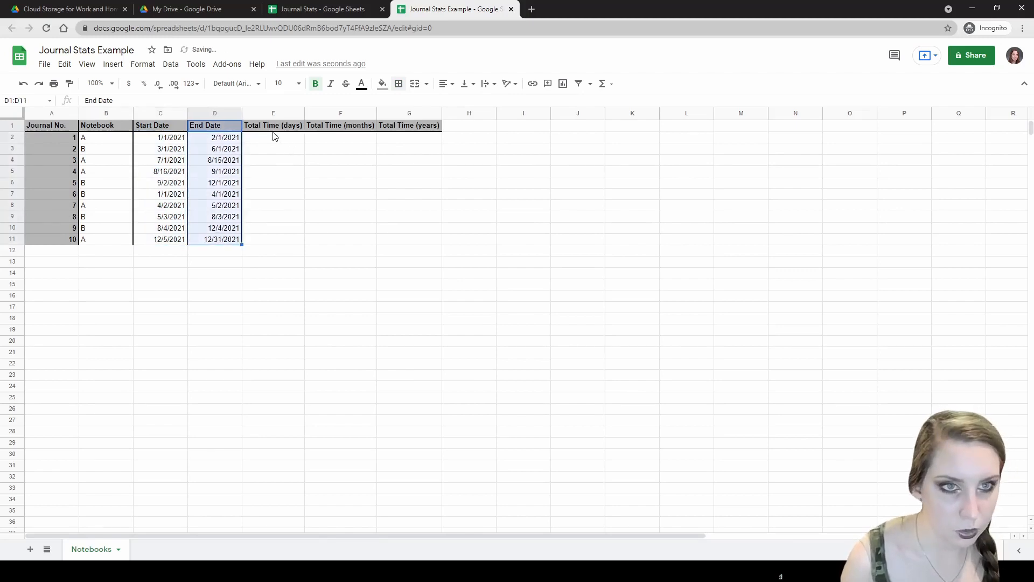
left_click(275, 129)
left_click(275, 238, "shift")
key("F4")
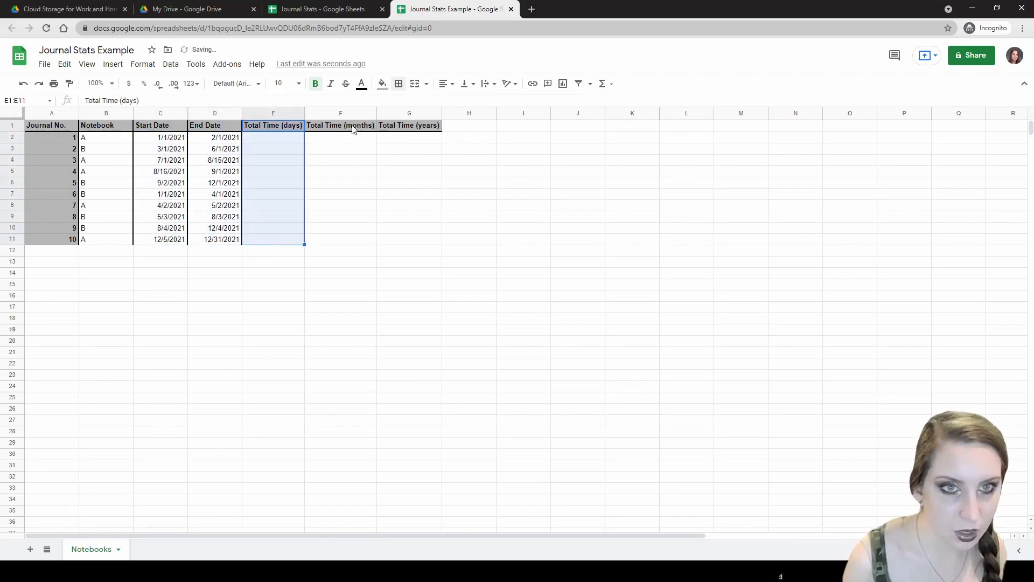
left_click(353, 128)
left_click(326, 240, "shift")
key("F4")
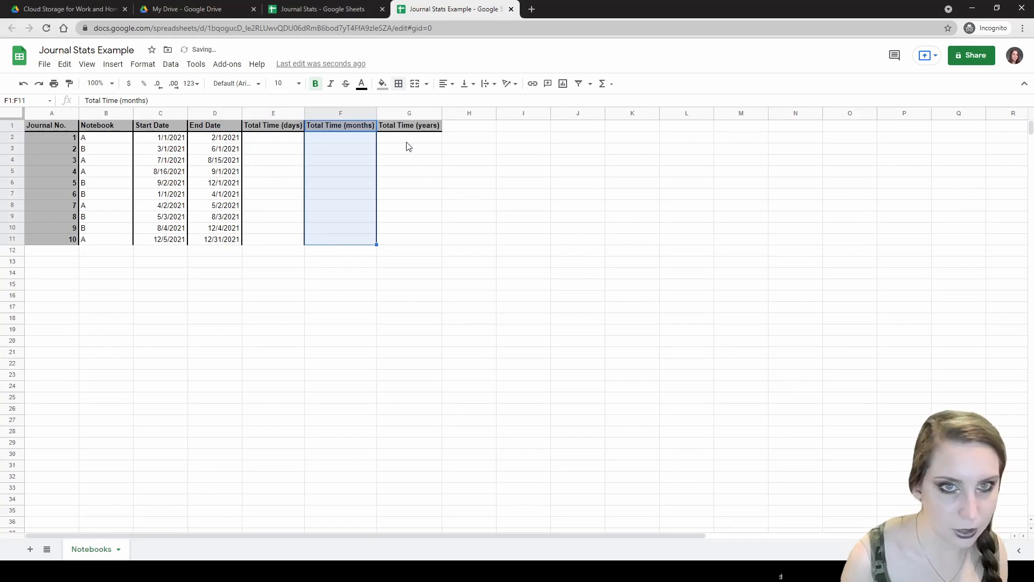
- Undo a full-column border on G and apply the thick right border to G1:G11 only
left_click(414, 112)
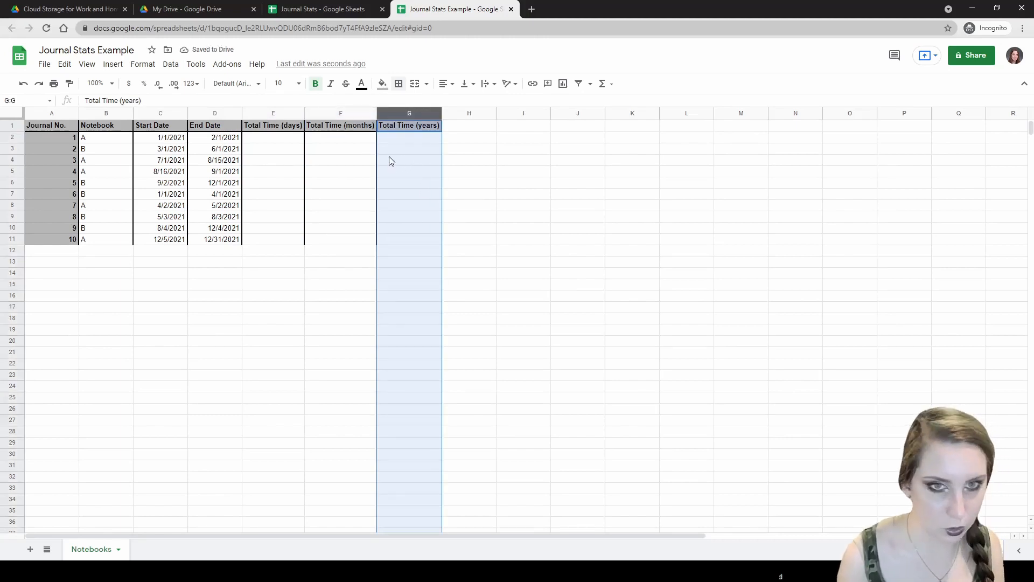
key("F4")
left_click(531, 151)
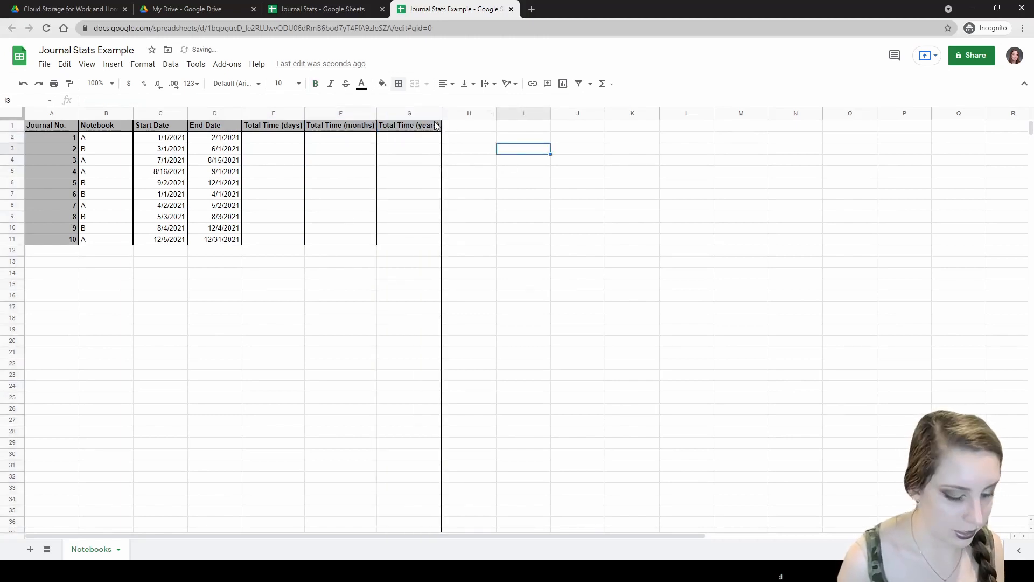
key("ctrl+z")
left_click(411, 139)
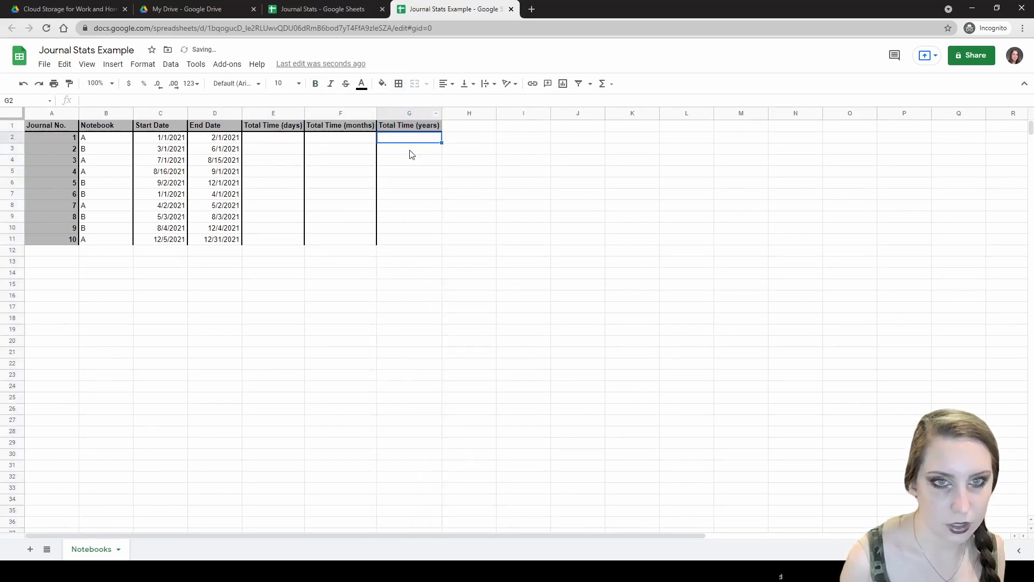
left_click(411, 125)
left_click(385, 239, "shift")
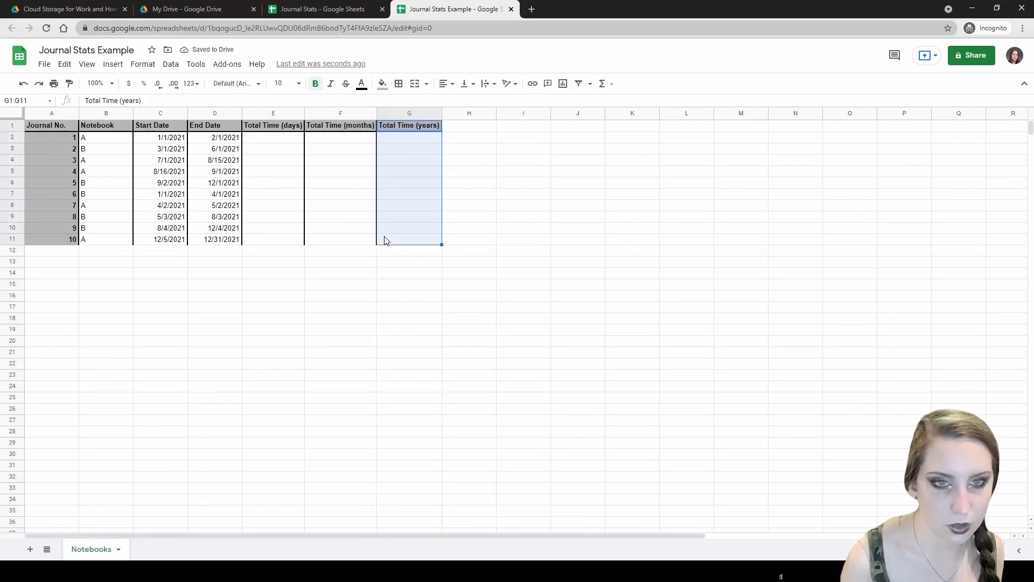
left_click(399, 84)
left_click(432, 120)
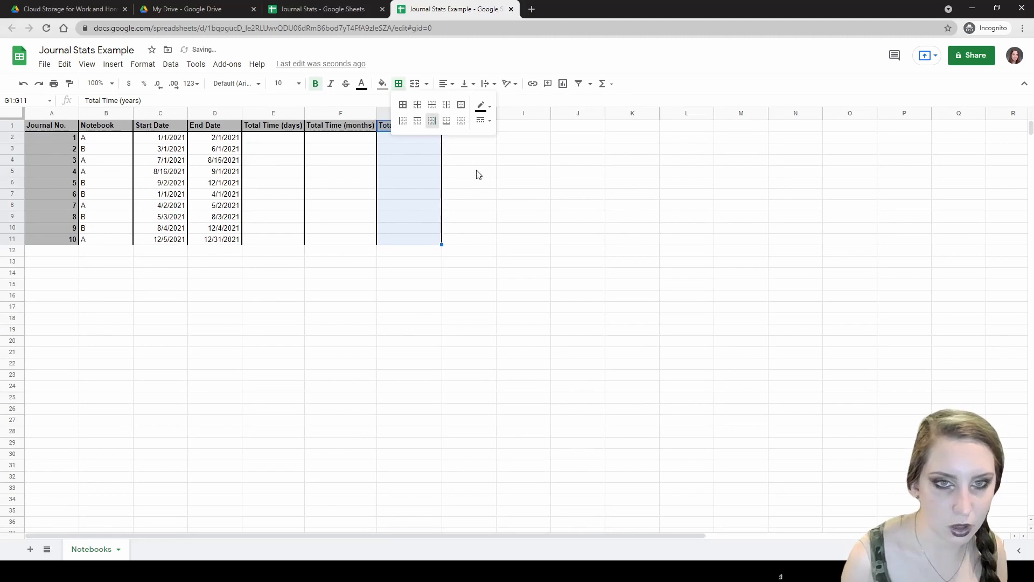
left_click(476, 174)
left_click(310, 311)
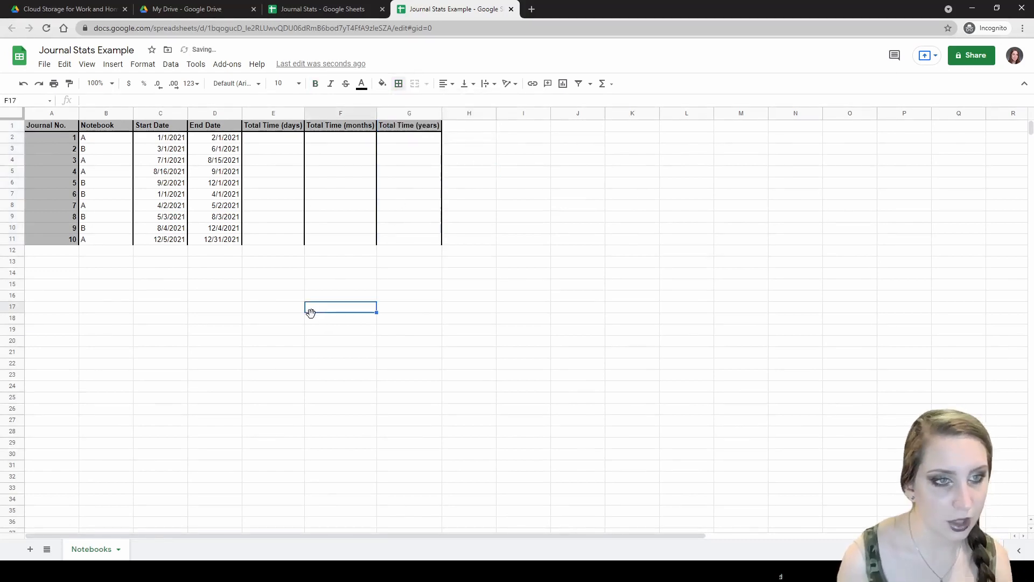
left_click(256, 139)
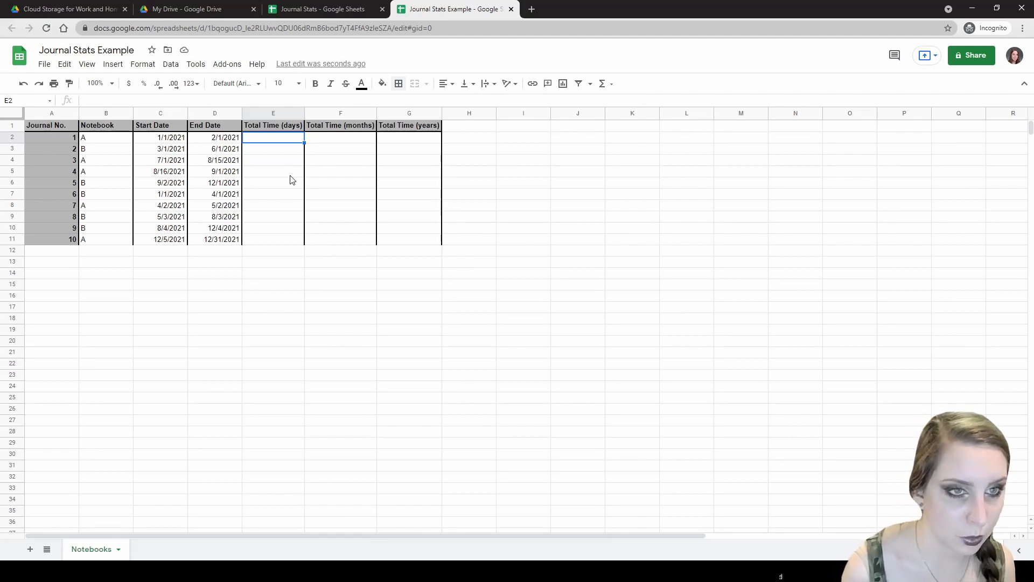
left_click(157, 139)
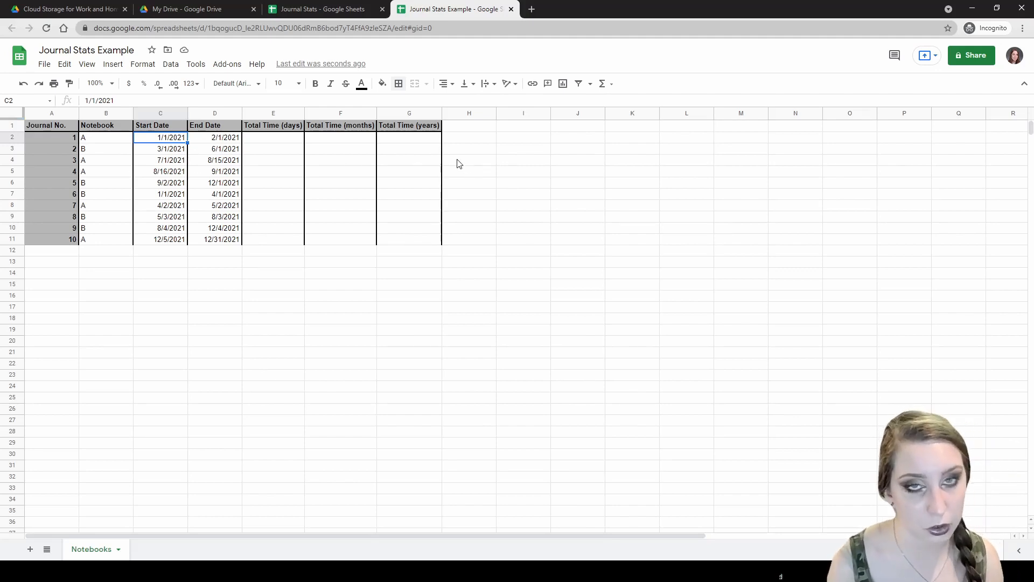
left_click(191, 84)
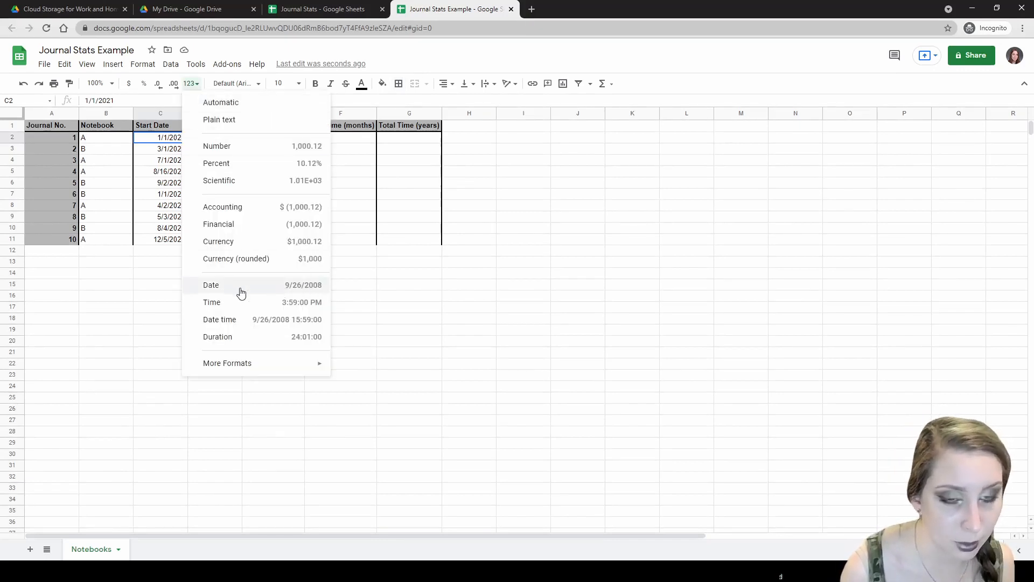
left_click(154, 139)
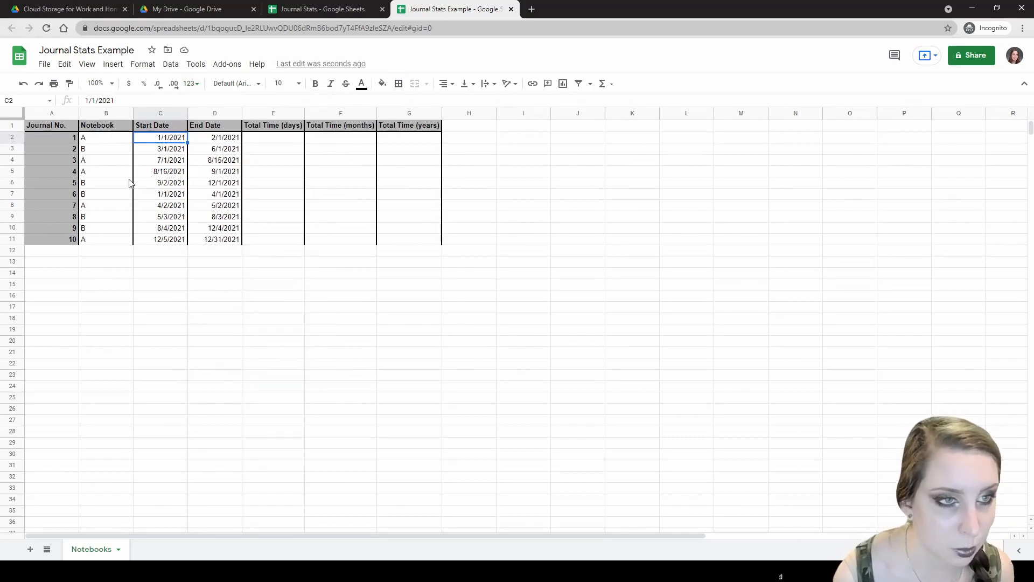
left_click(259, 140)
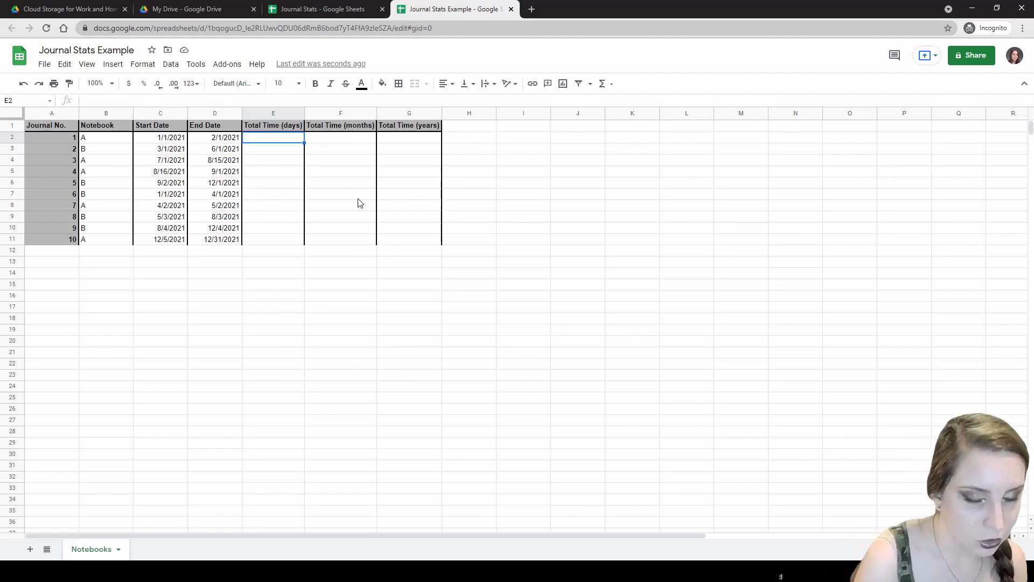
- Enter =DATEDIF(C2, D2, "D") in E2, giving 31 days for journal 1
type("=")
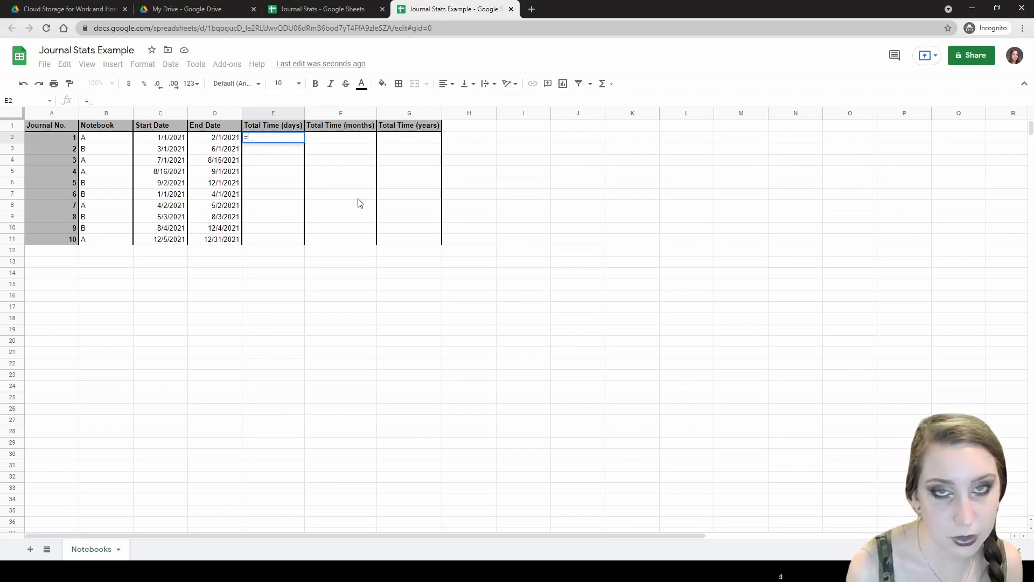
type("DATEDIF")
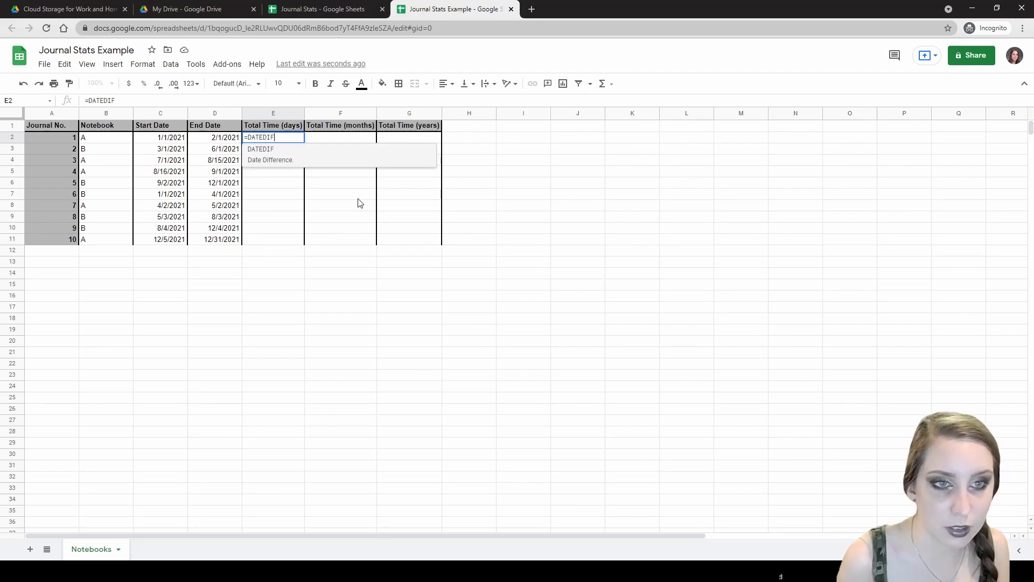
type("(")
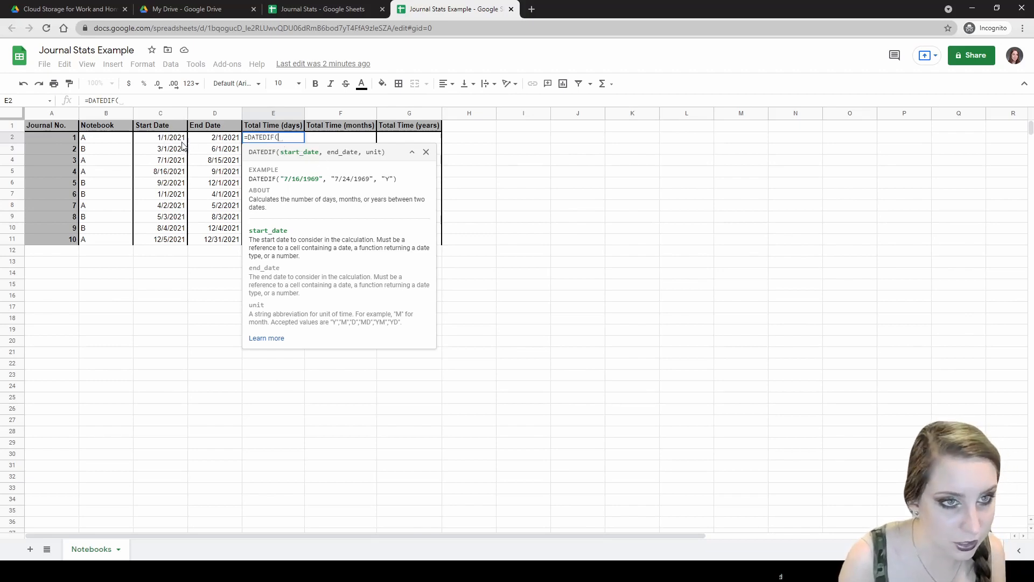
type("c")
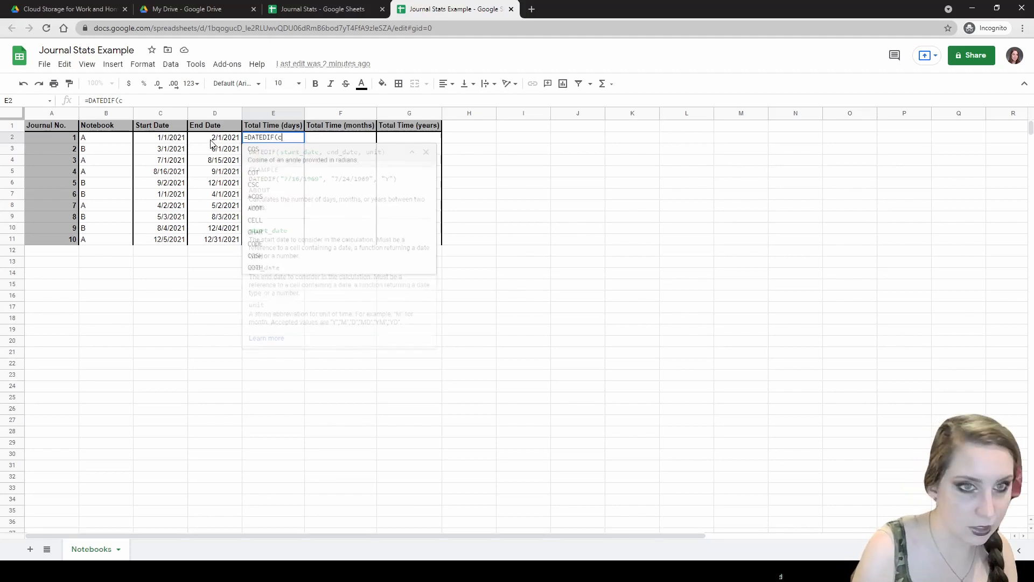
key("BackSpace")
type("c")
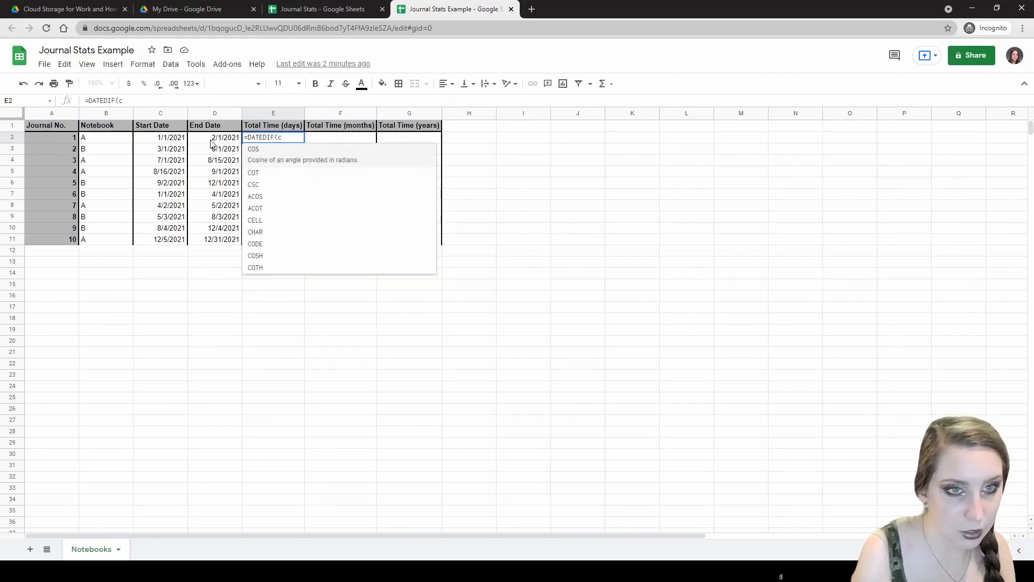
type("2")
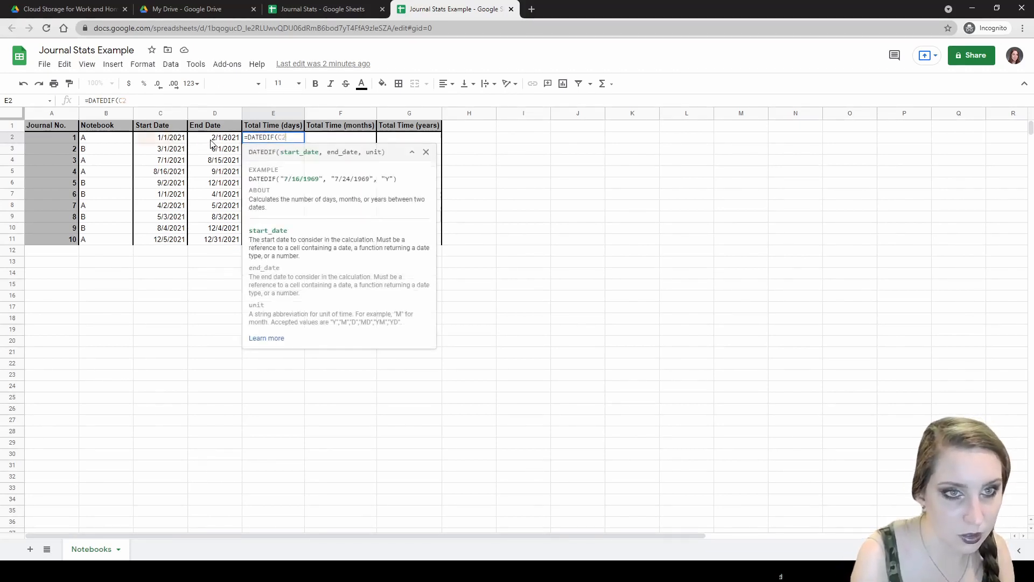
type(",")
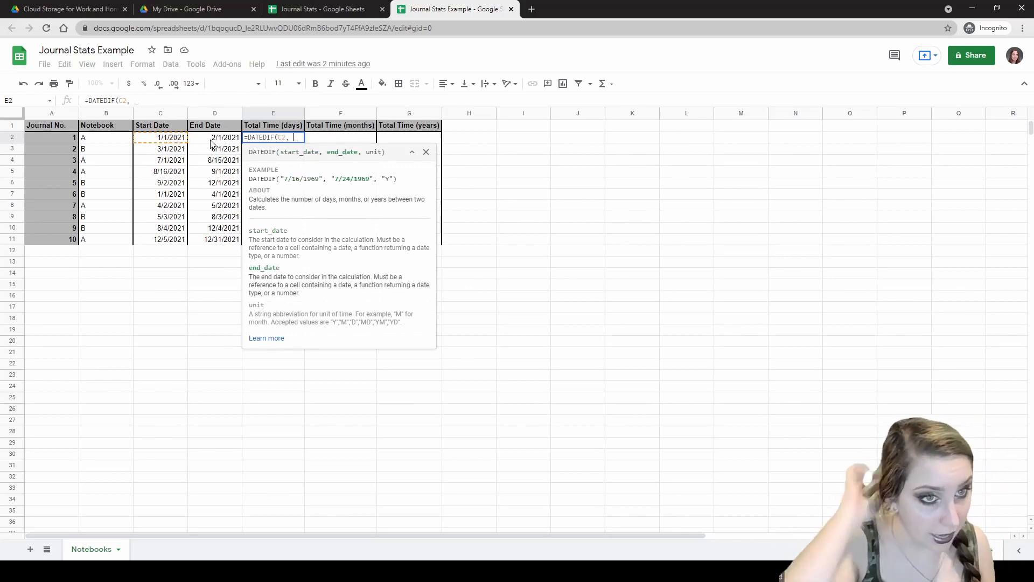
left_click(211, 141)
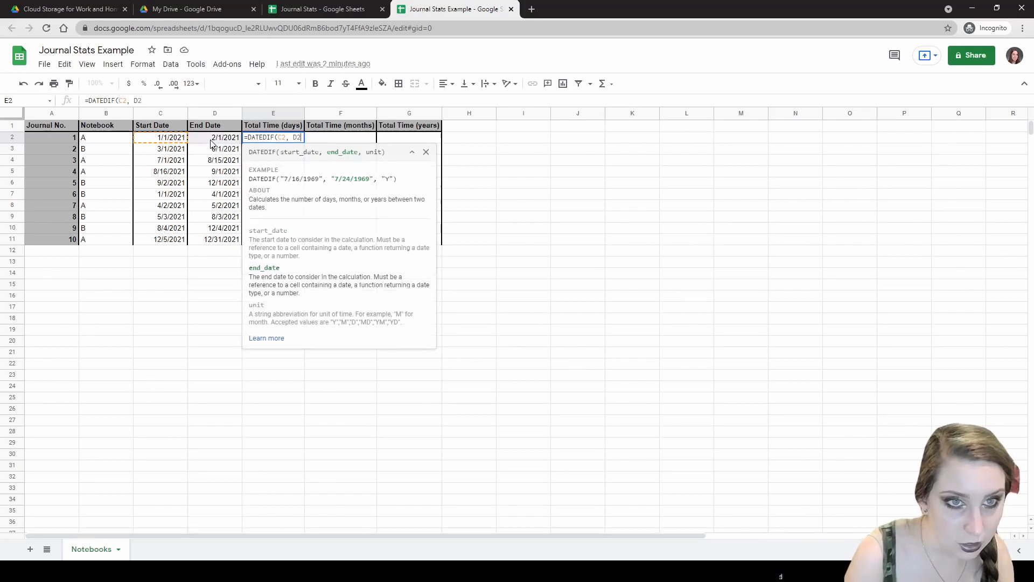
type(",")
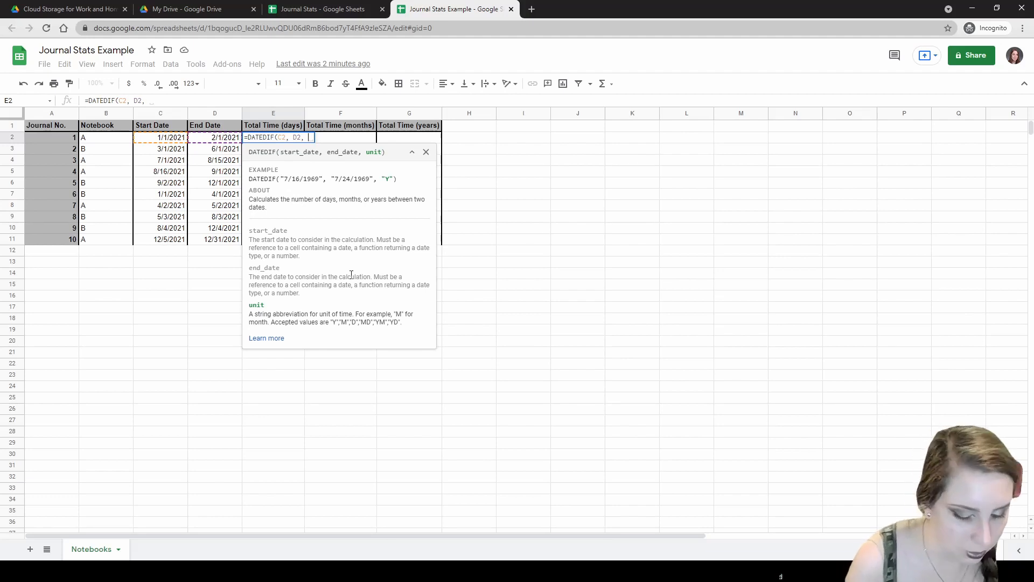
type("\"D\"")
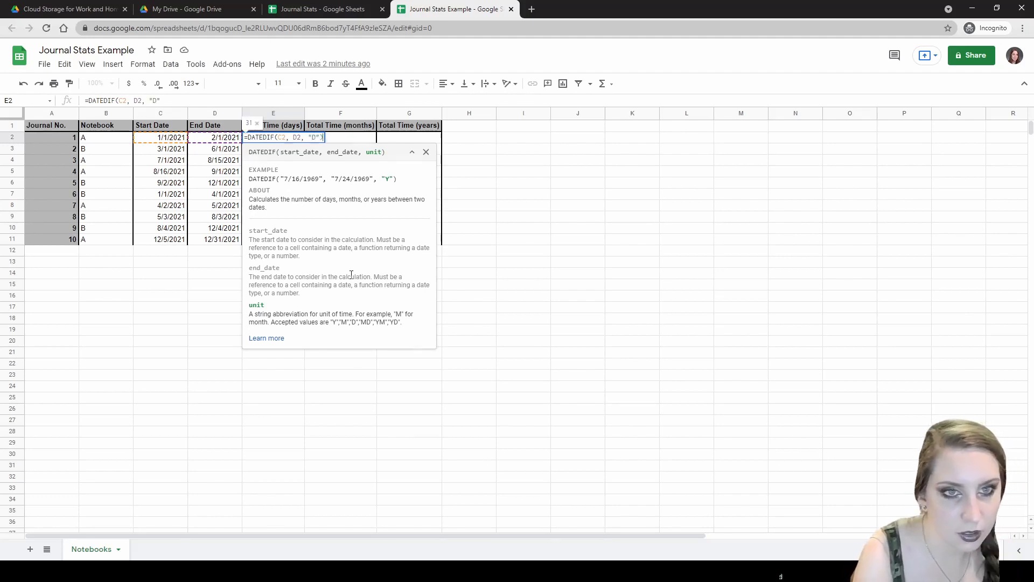
type(")")
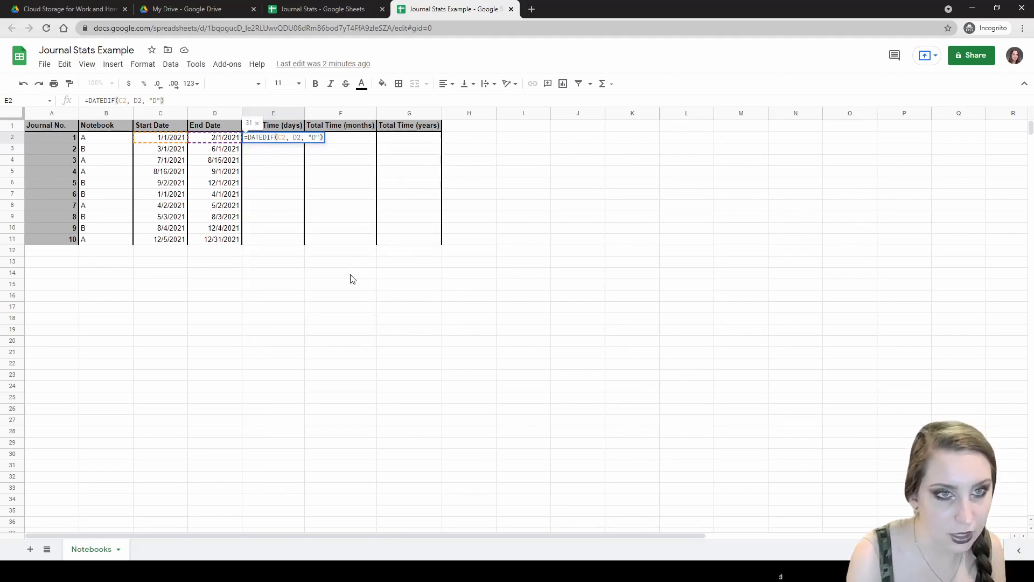
key("Return")
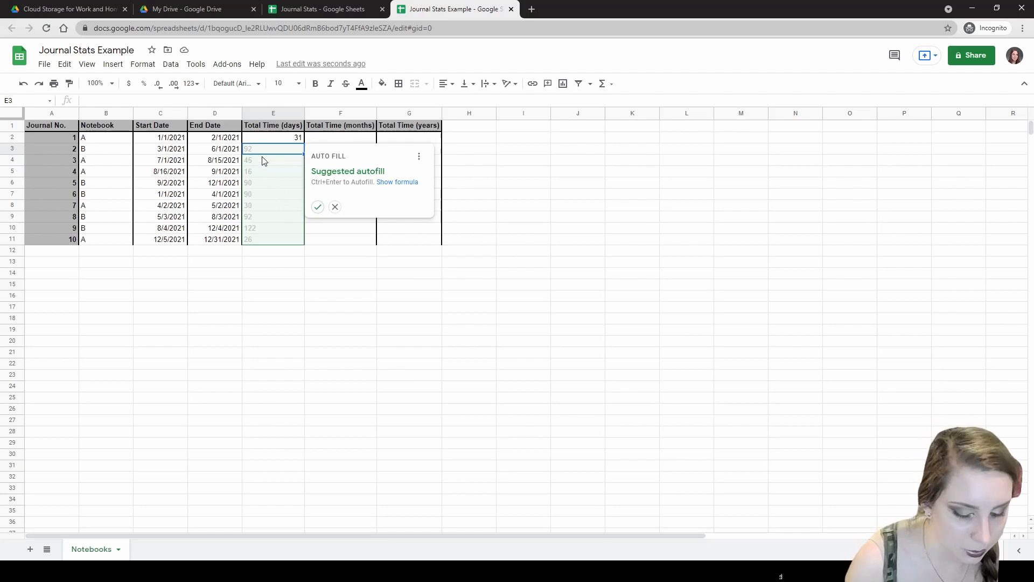
key("ctrl+Return")
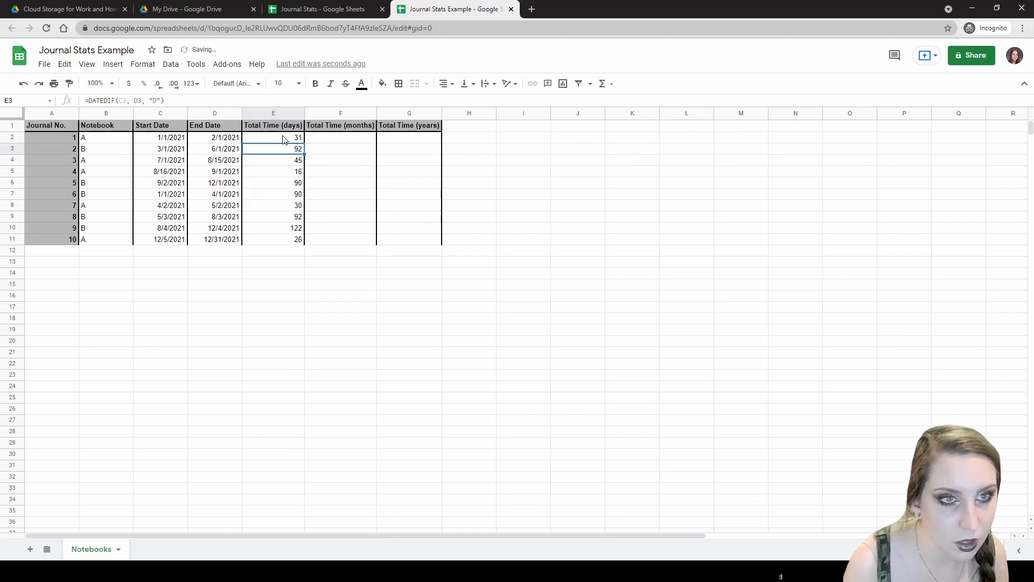
left_click(281, 140)
left_click(283, 151)
left_click(283, 161)
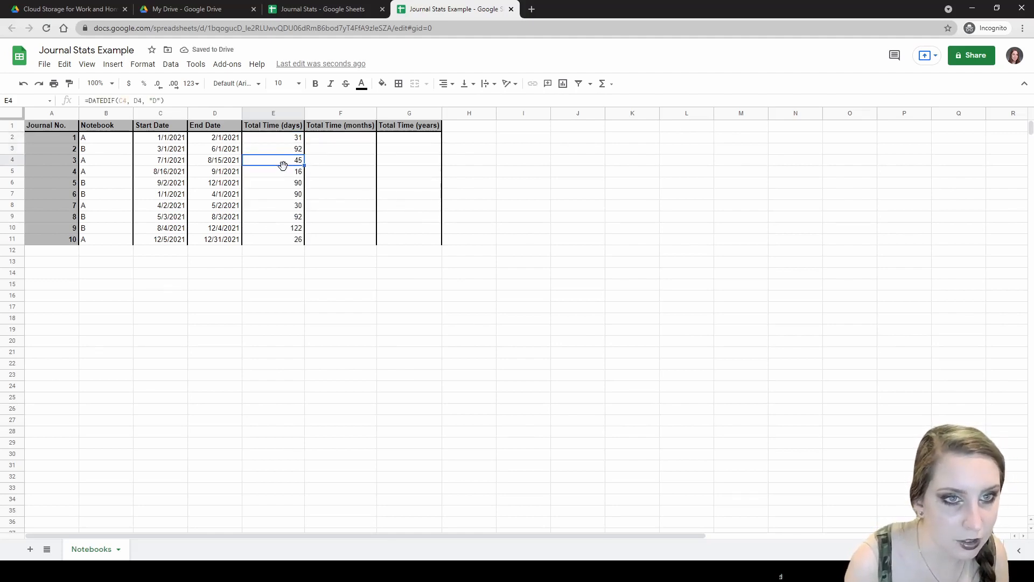
left_click(285, 172)
left_click(284, 183)
left_click(285, 194)
left_click(285, 206)
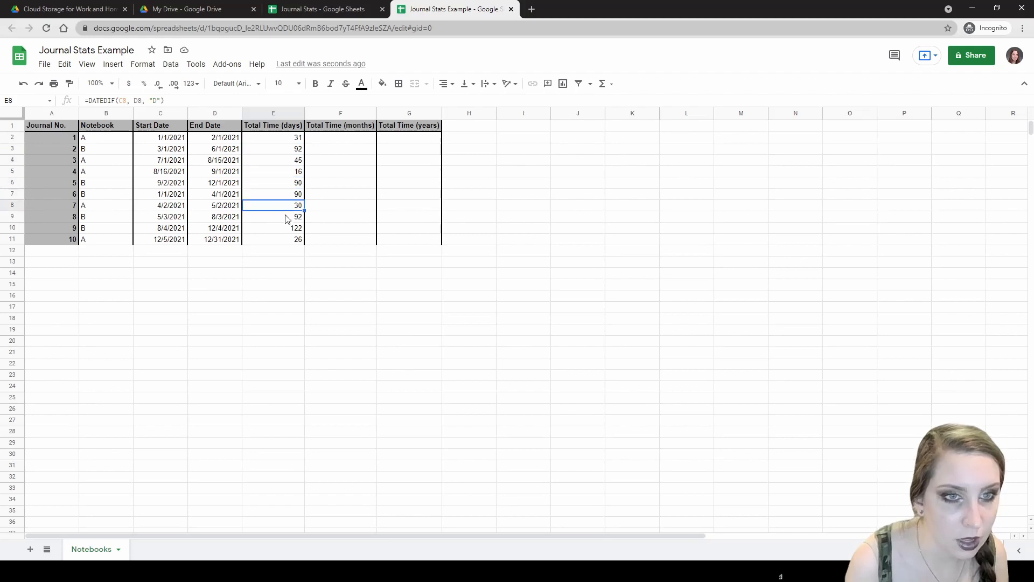
left_click(286, 216)
left_click(289, 231)
left_click(289, 242)
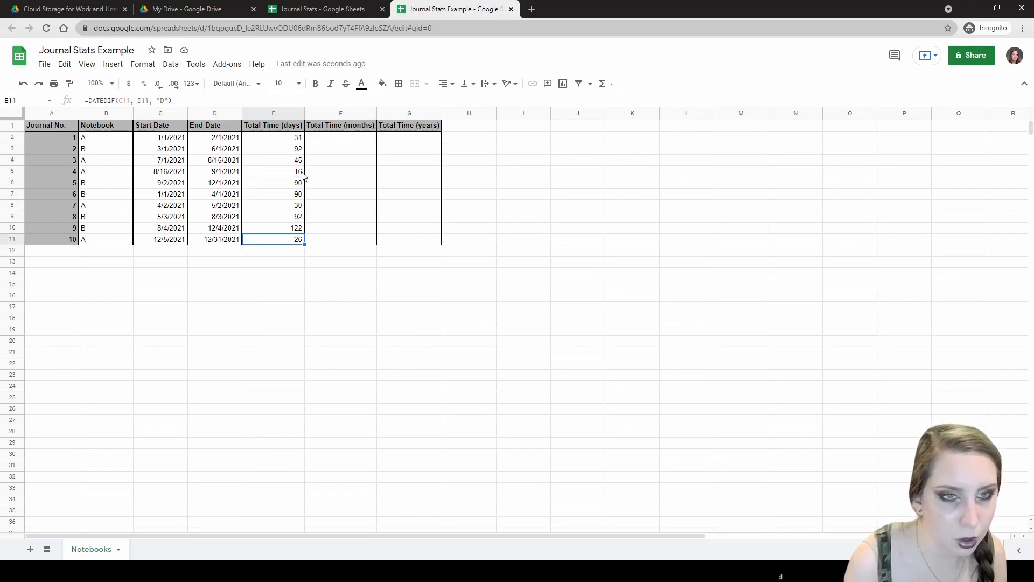
left_click(298, 141)
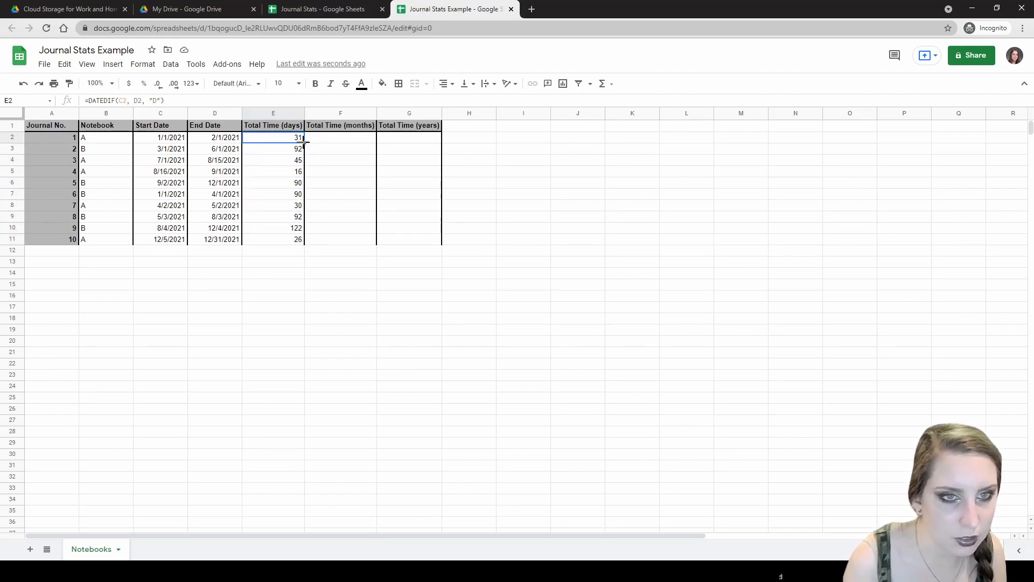
left_click_drag(304, 142, 301, 246)
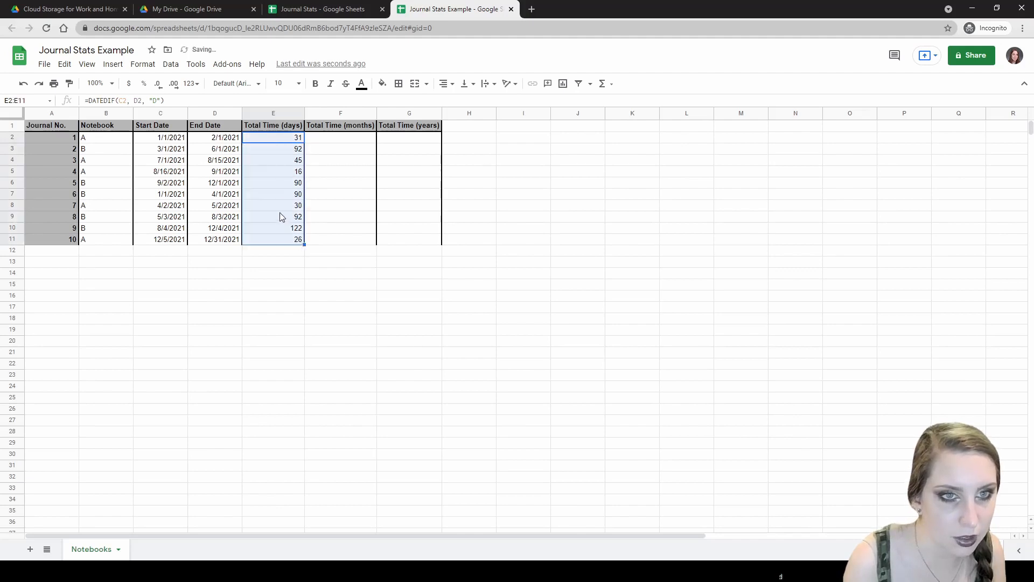
left_click(286, 203)
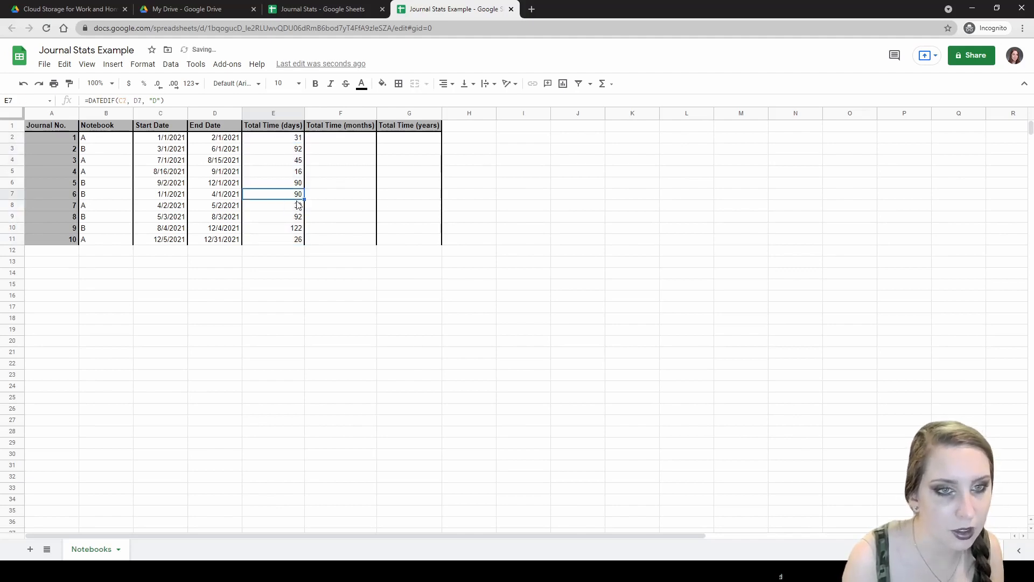
left_click(281, 142)
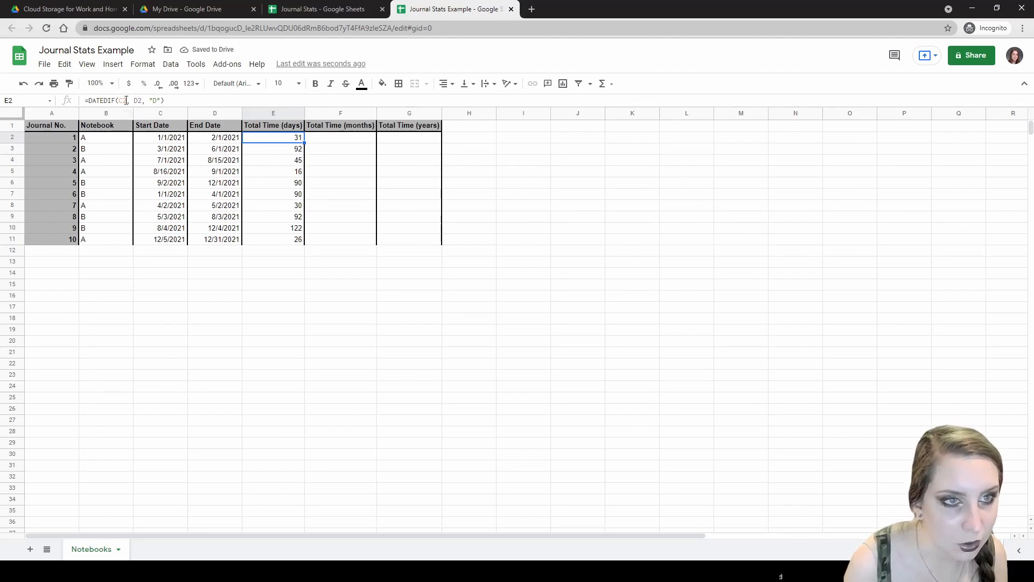
left_click(278, 151)
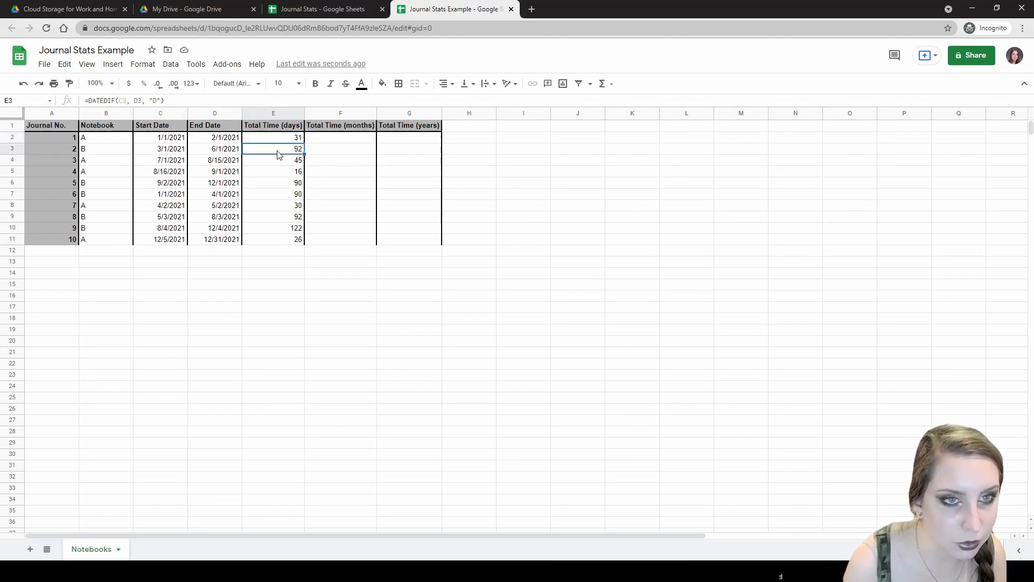
left_click(277, 161)
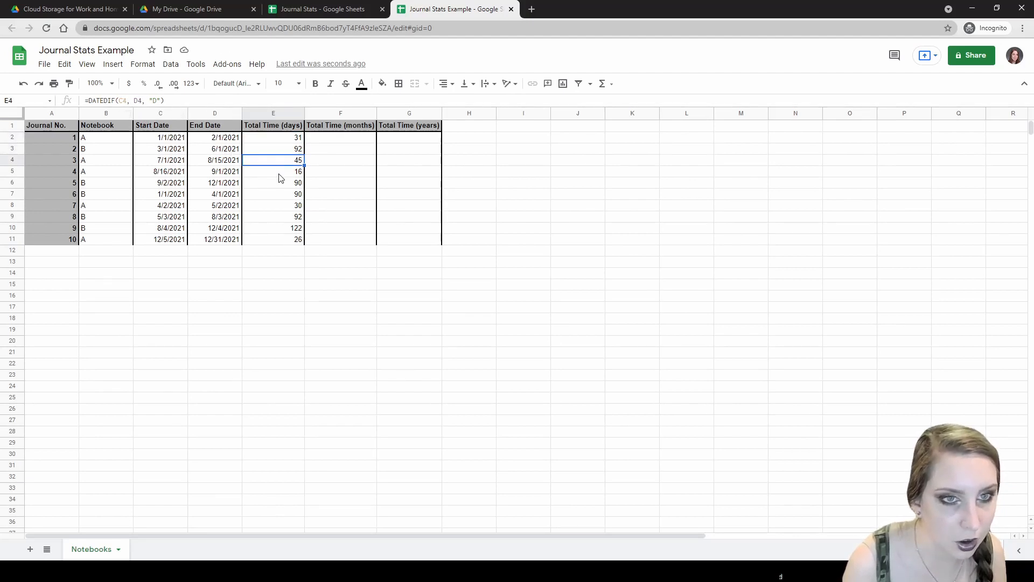
left_click(280, 172)
left_click(281, 183)
left_click(283, 194)
left_click(283, 206)
left_click(284, 216)
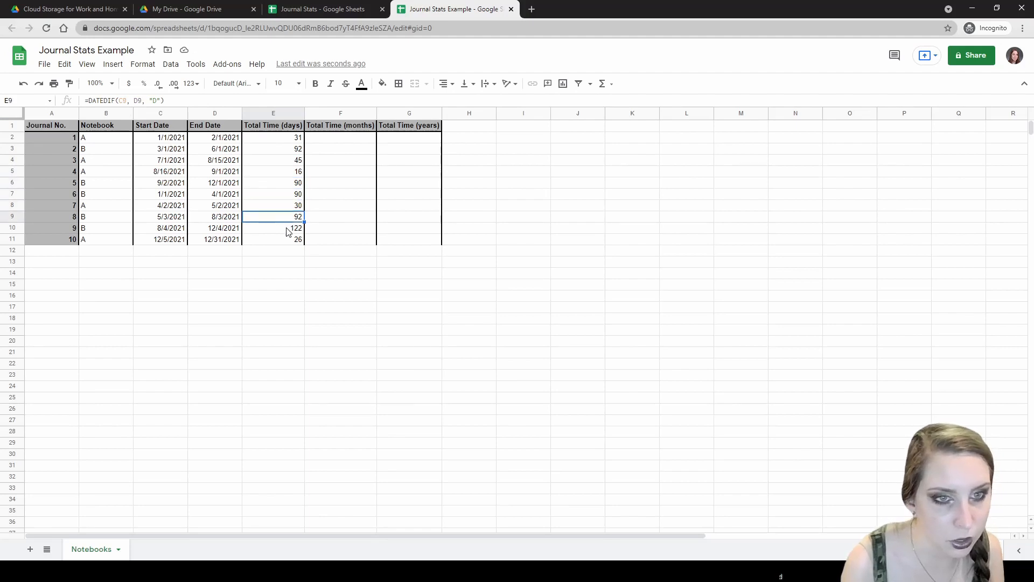
left_click(285, 228)
left_click(282, 239)
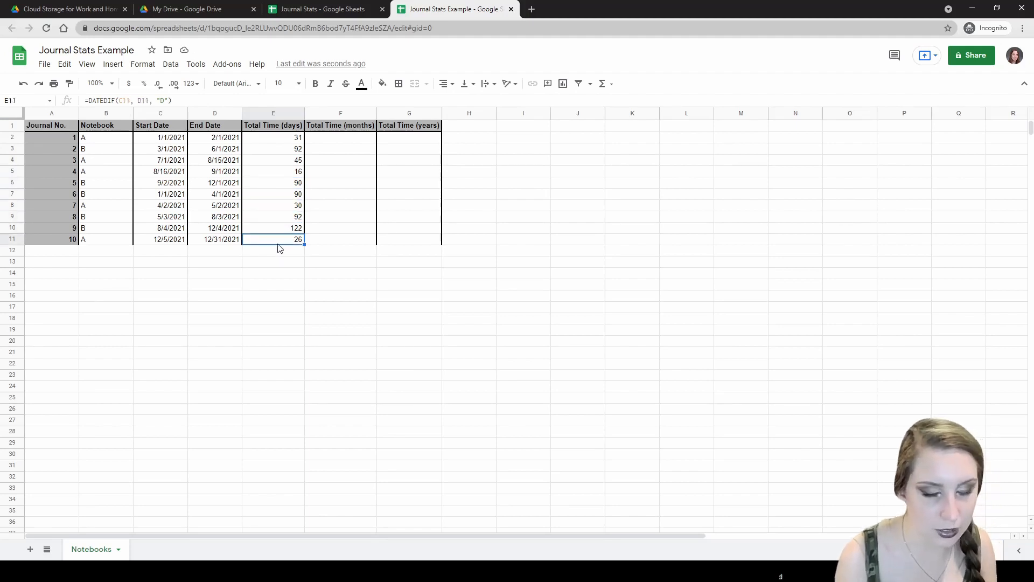
left_click(272, 139)
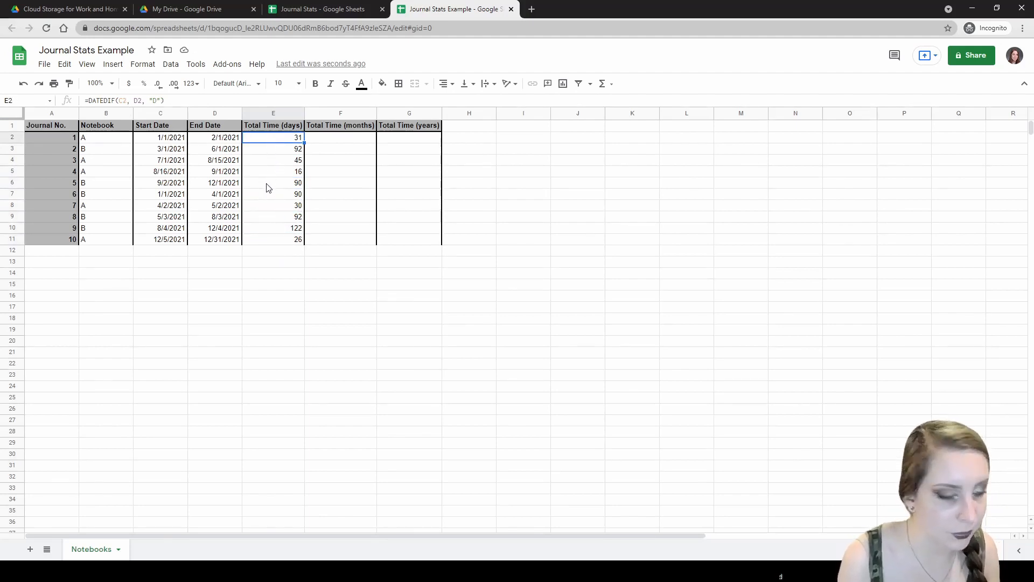
left_click(747, 128)
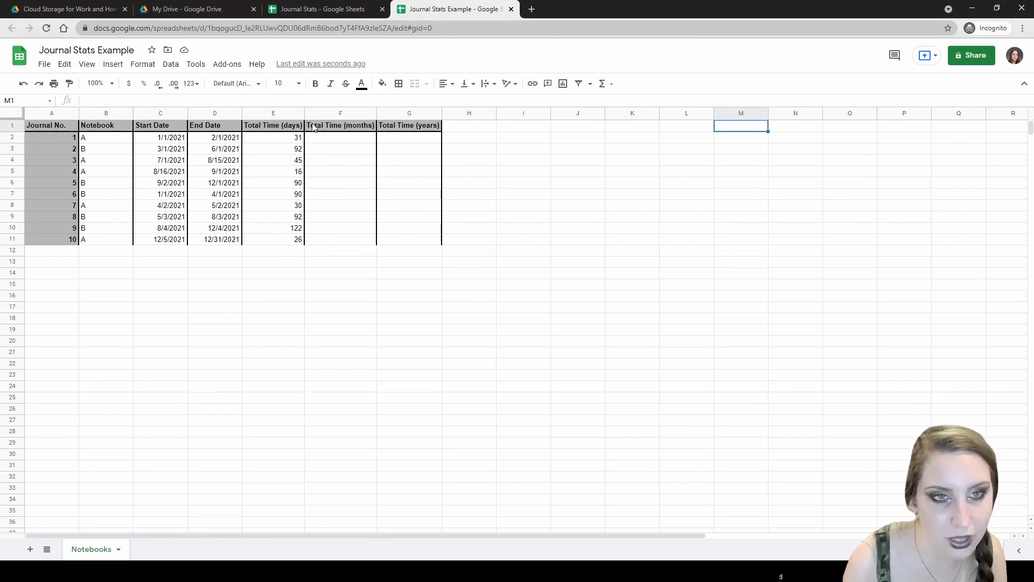
- Copy the days formulas E2:E11 and paste them starting at L1
left_click(285, 141)
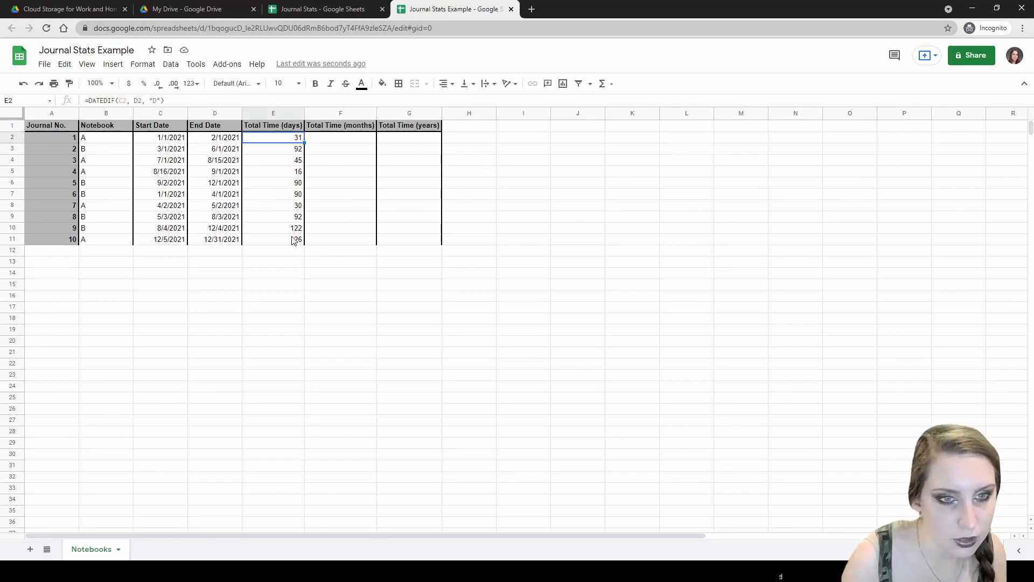
left_click(294, 240, "shift")
key("ctrl+c")
left_click(701, 129)
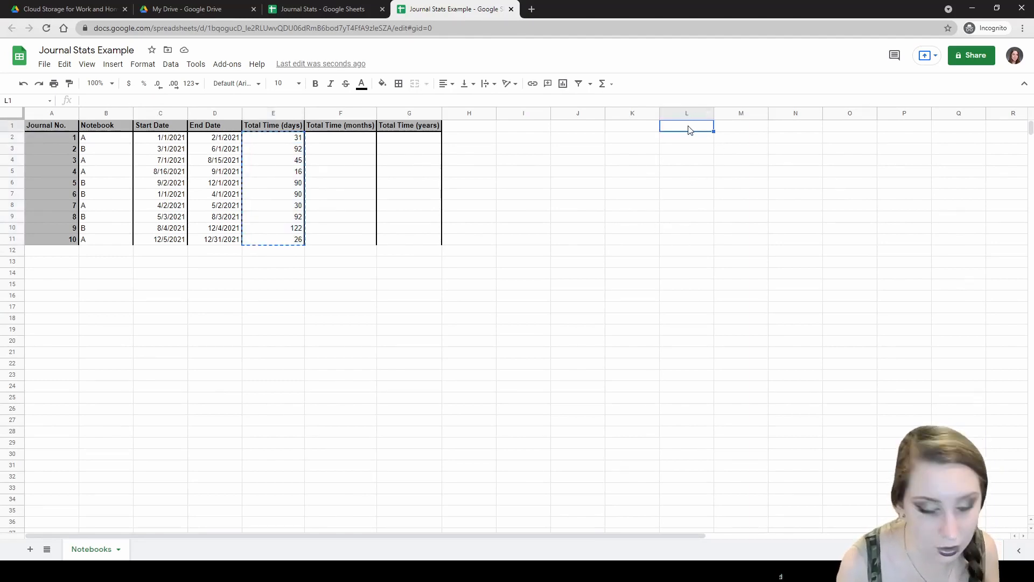
key("ctrl+v")
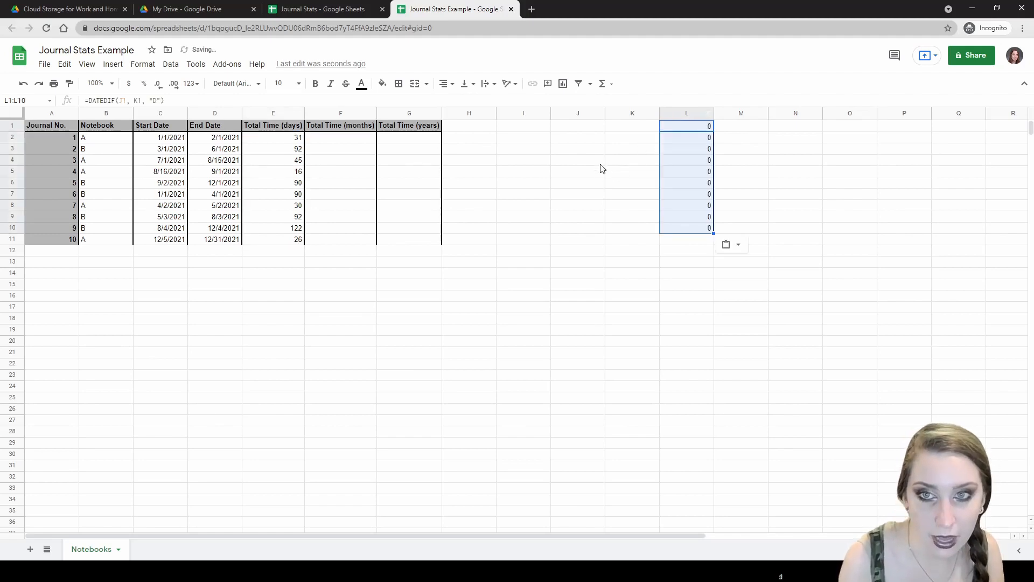
left_click(593, 171)
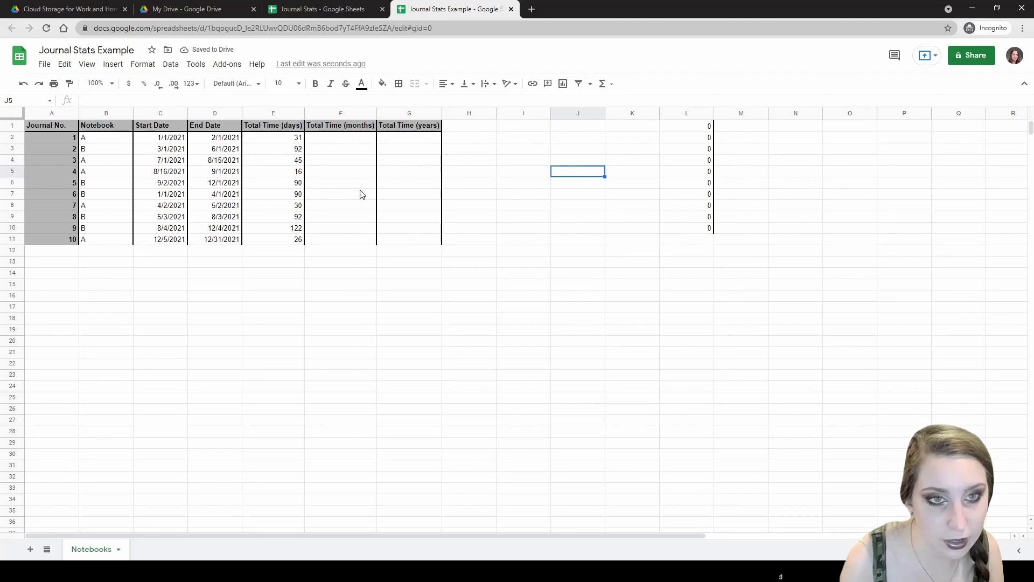
- Inspect E2's formula and the Start Date and End Date cells it references
left_click(291, 134)
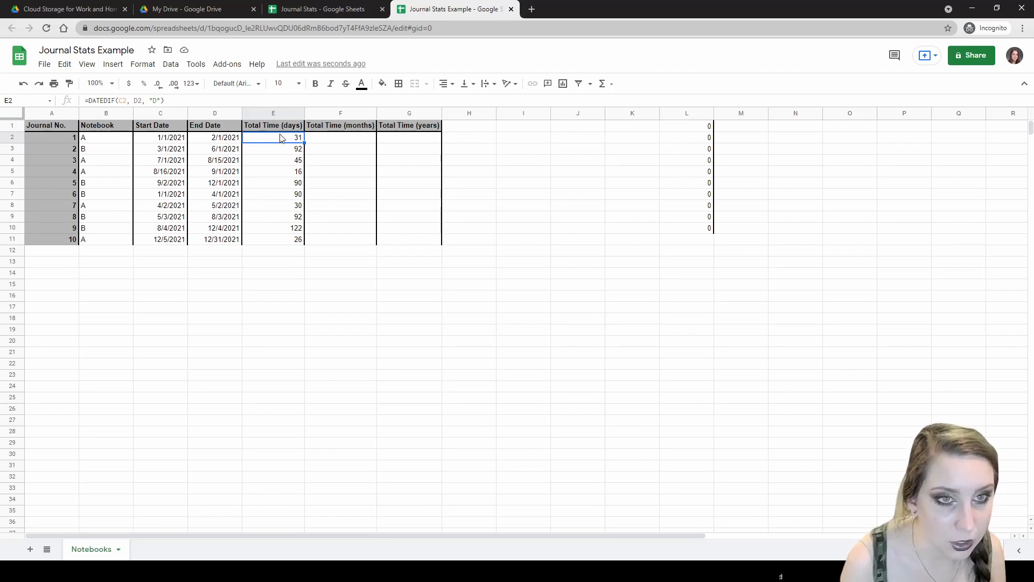
key("Down")
key("Down")
key("Down")
key("Down")
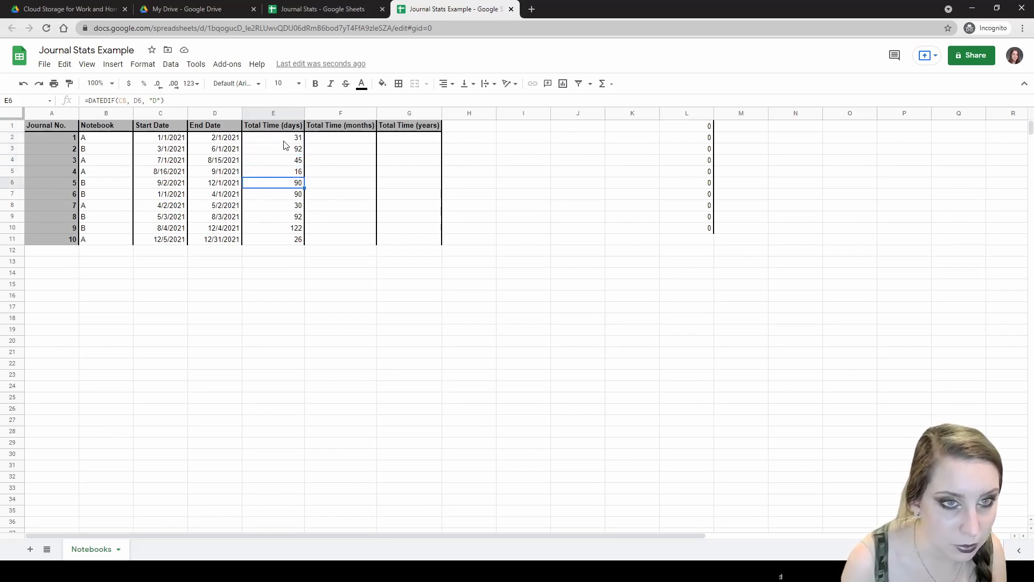
left_click(285, 140)
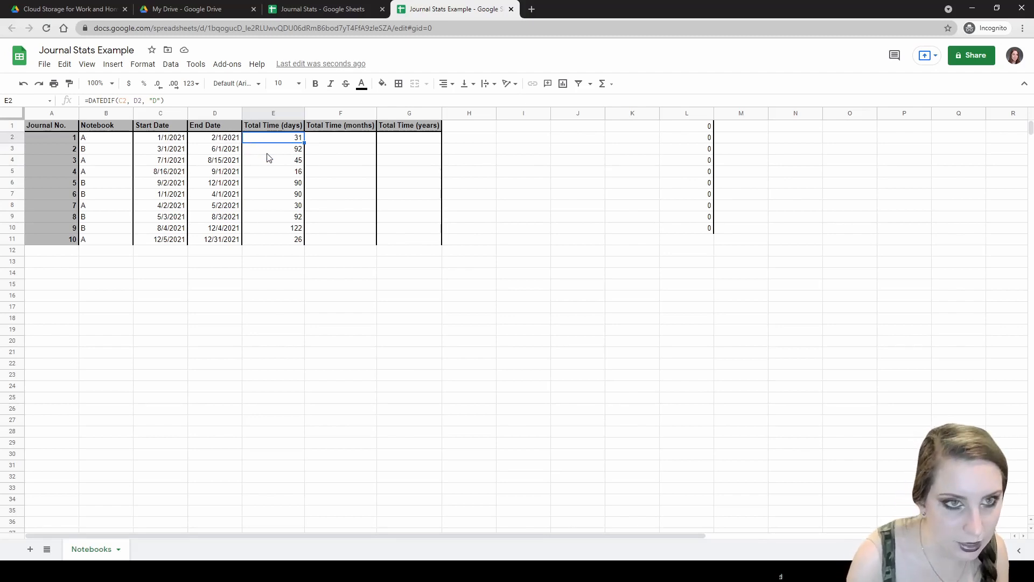
key("Left")
key("Right")
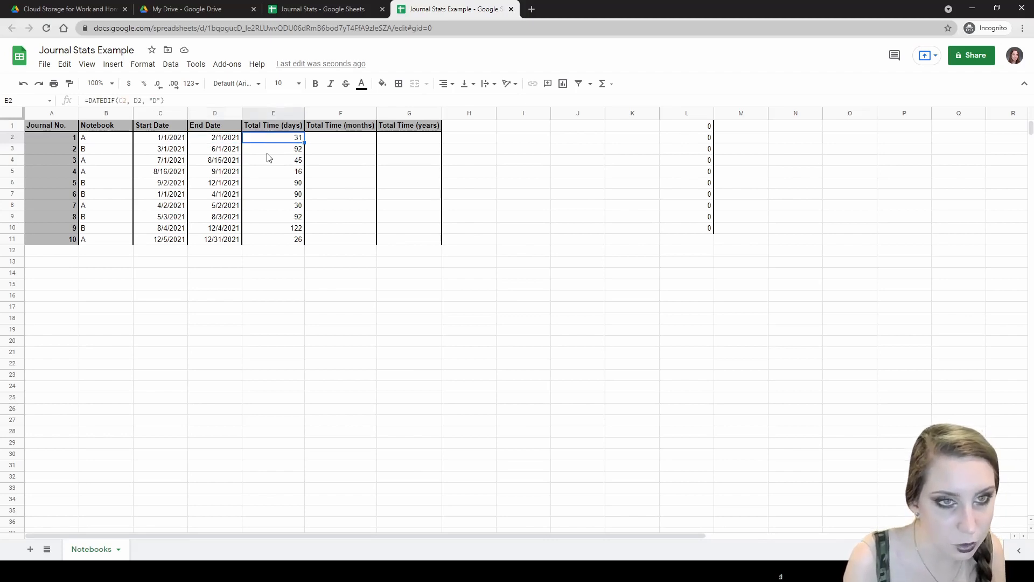
key("Left")
key("Left")
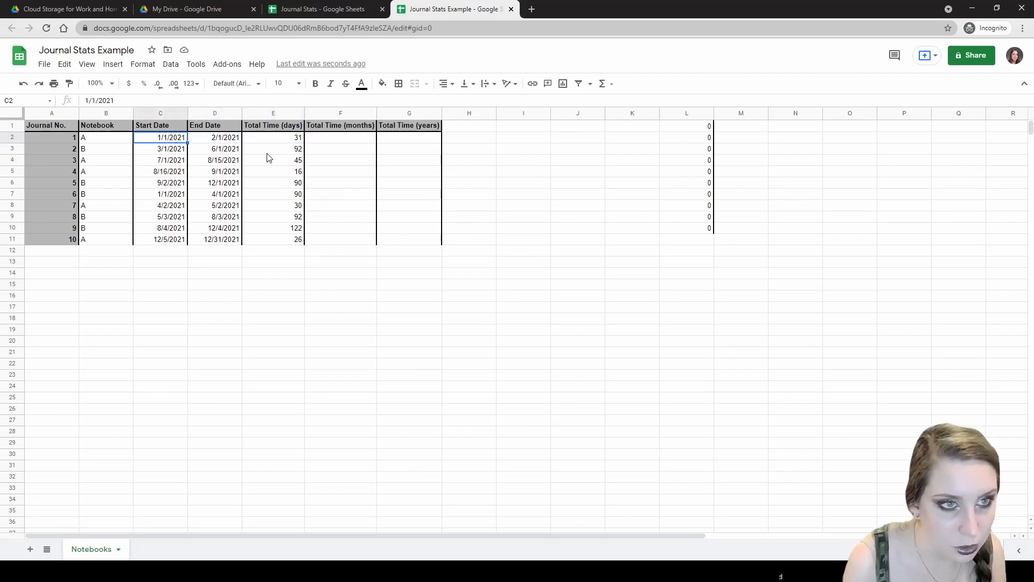
key("Right")
key("Right")
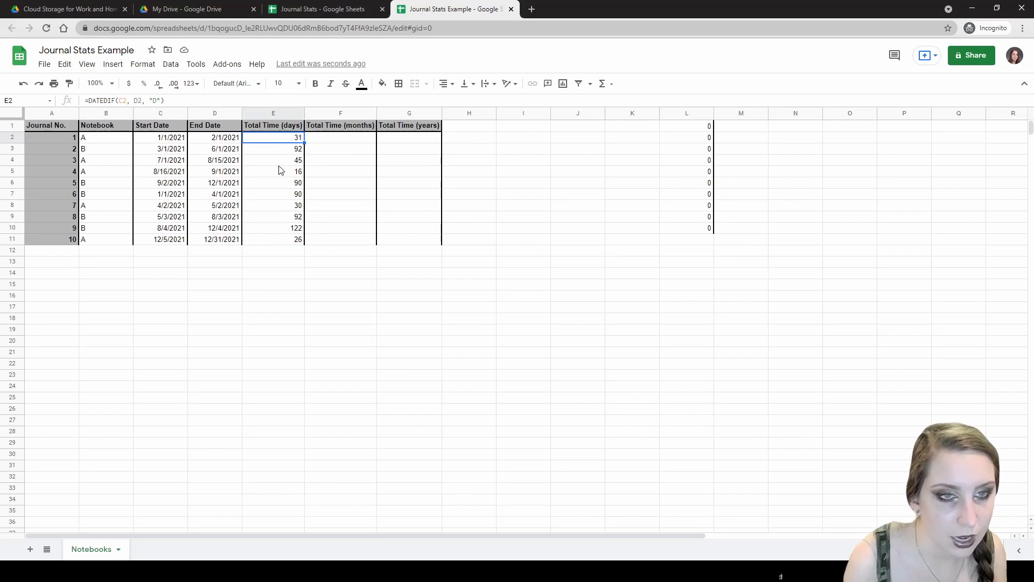
left_click(279, 164)
left_click(294, 140)
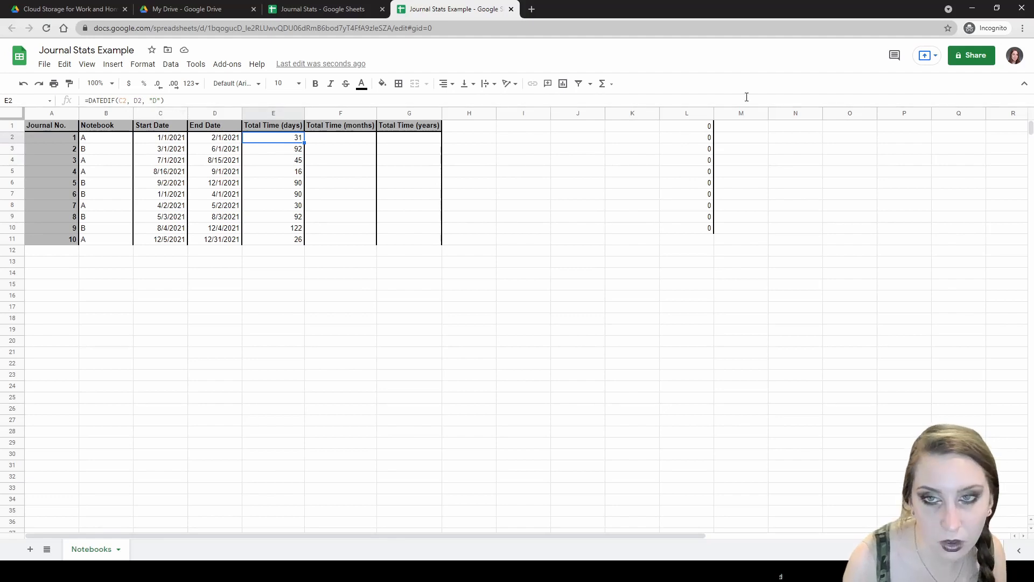
- Compare L1's shifted formula with E2, showing it references empty J1 and K1
left_click(704, 130)
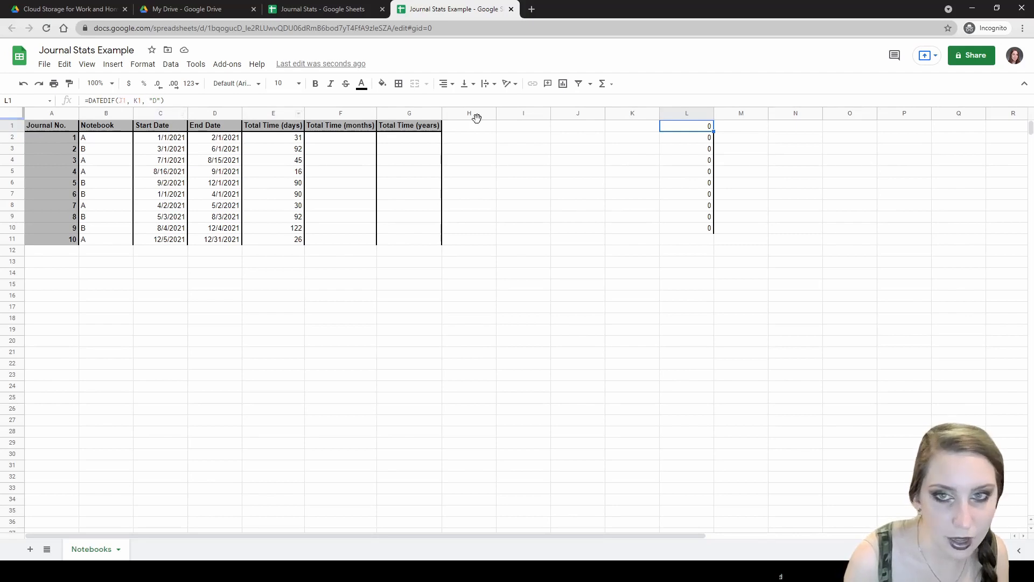
left_click(232, 142)
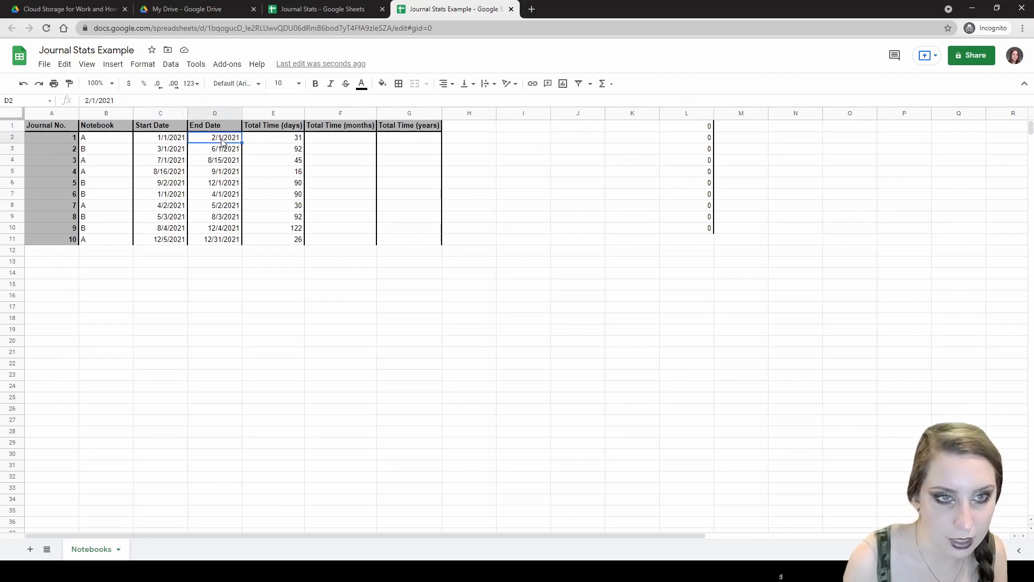
left_click(291, 142)
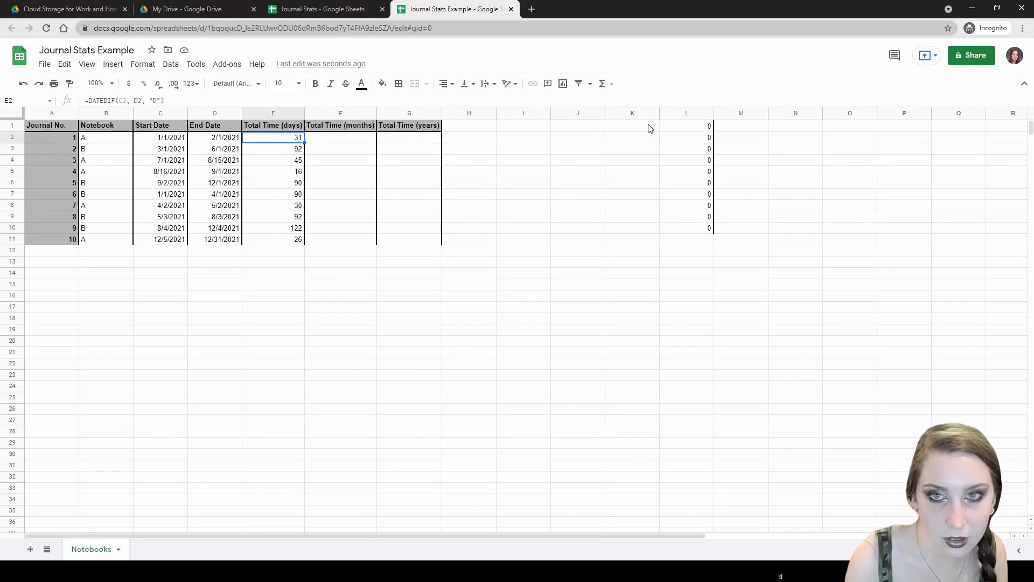
left_click(651, 128)
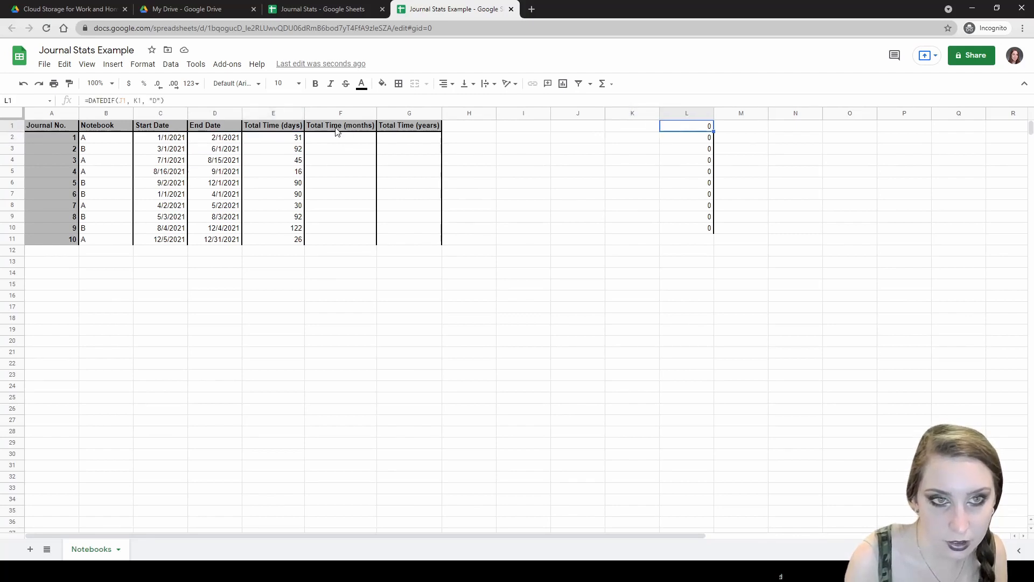
left_click(142, 137)
left_click(273, 142)
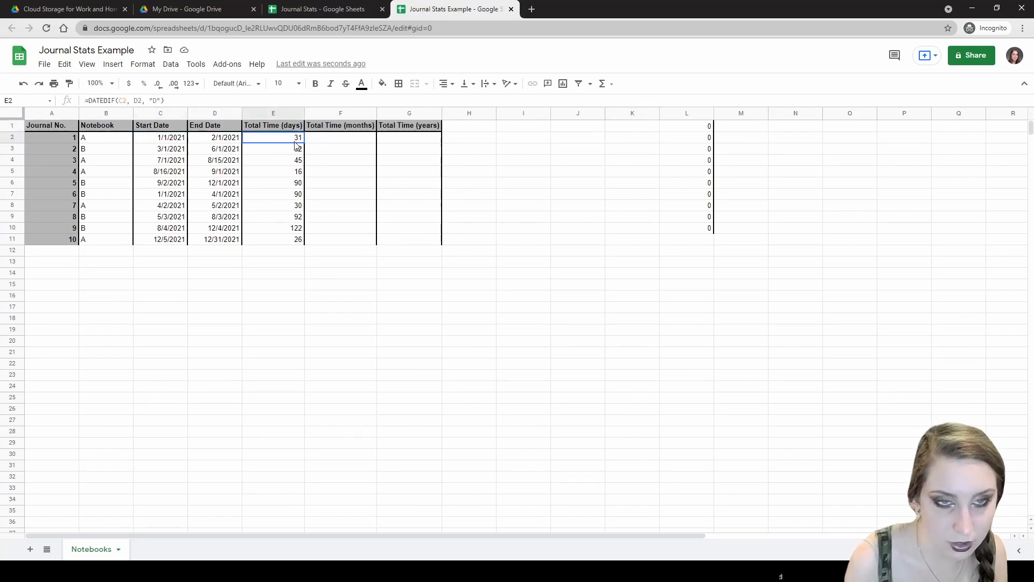
left_click(568, 133)
left_click(670, 132)
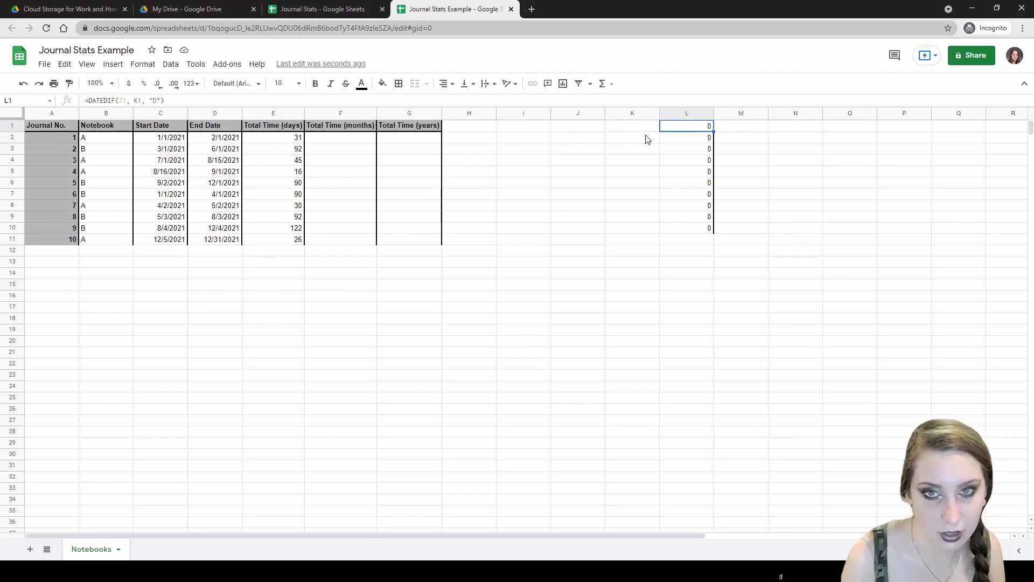
left_click(694, 230, "shift")
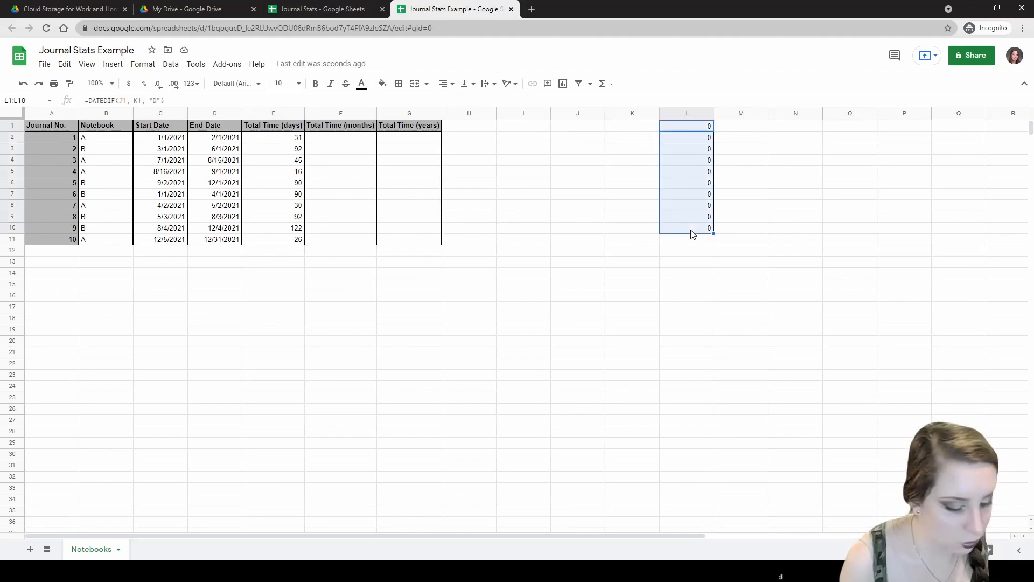
- Delete the pasted test formulas from L1:L10 and review the days formulas
key("Delete")
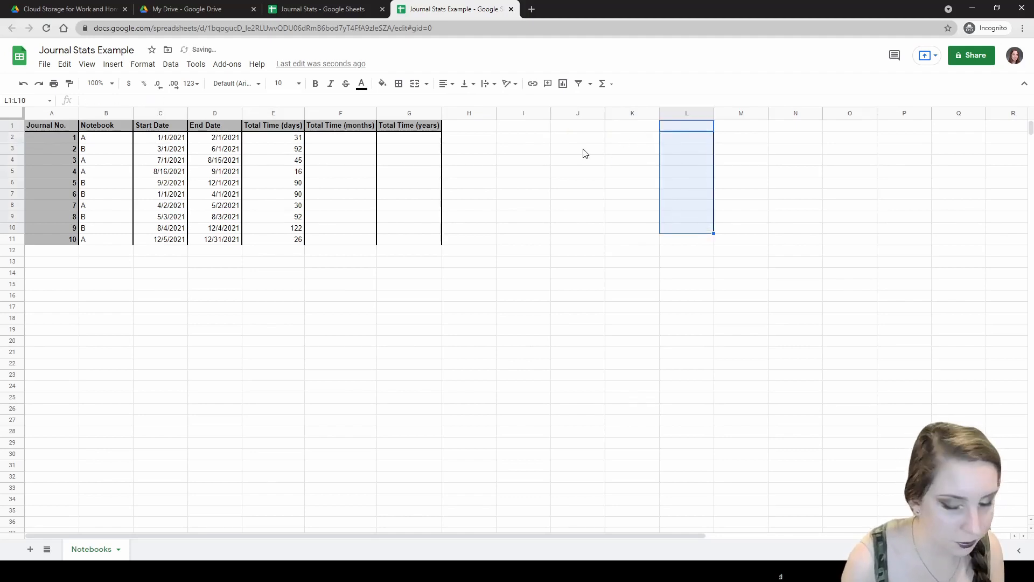
key("ctrl+z")
key("ctrl+z")
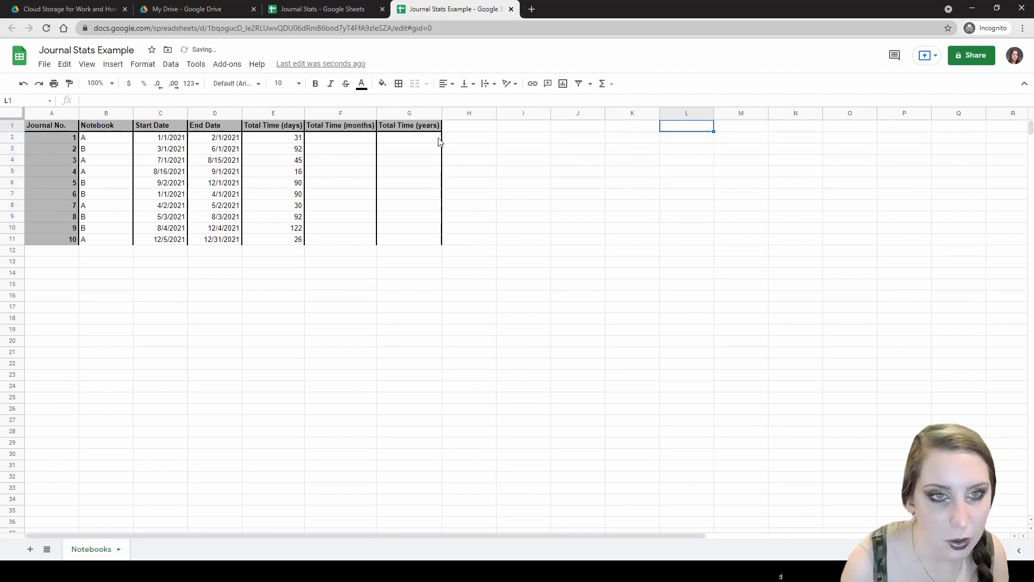
left_click(280, 140)
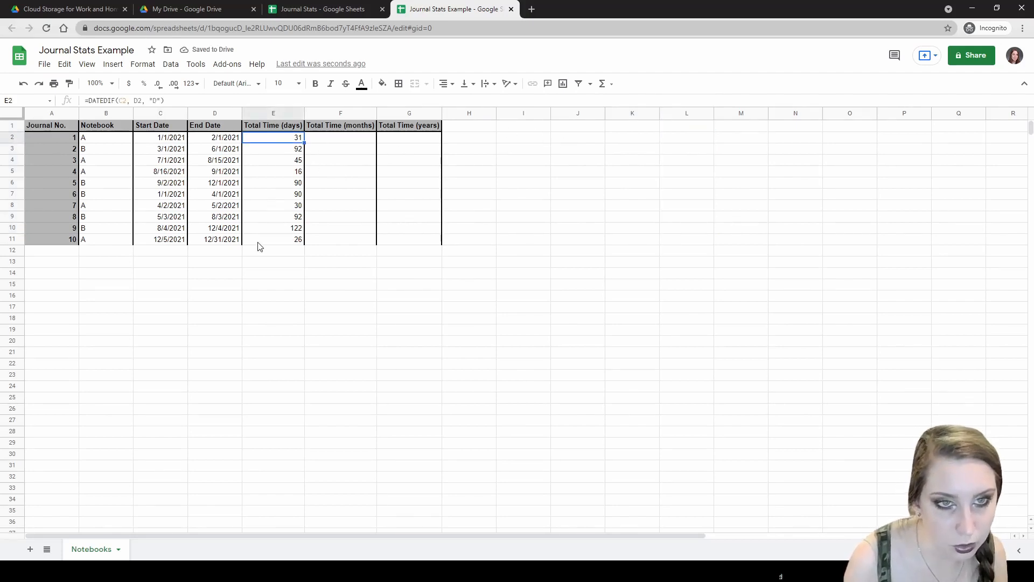
key("Down")
key("Down")
key("Down")
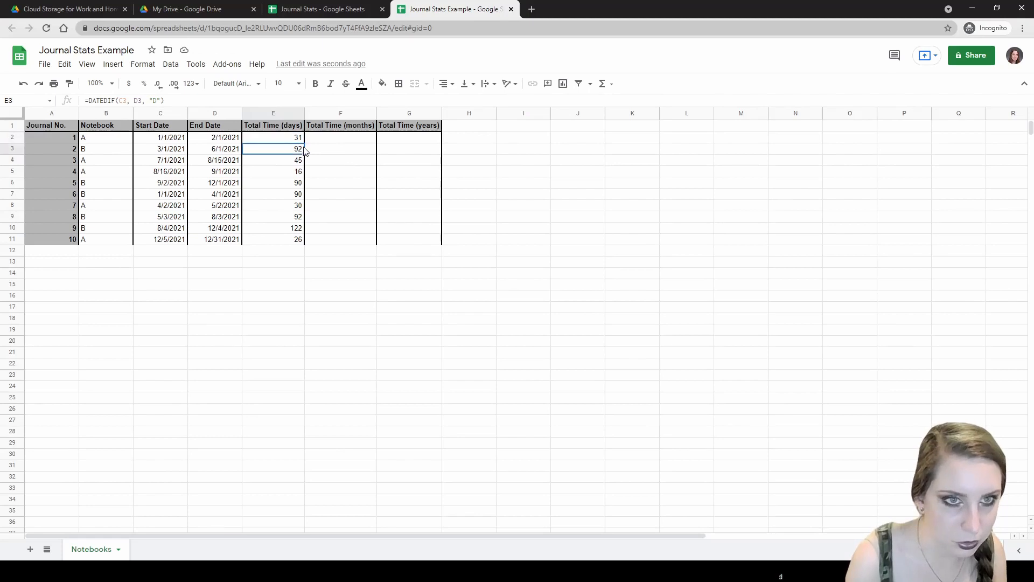
left_click(297, 139)
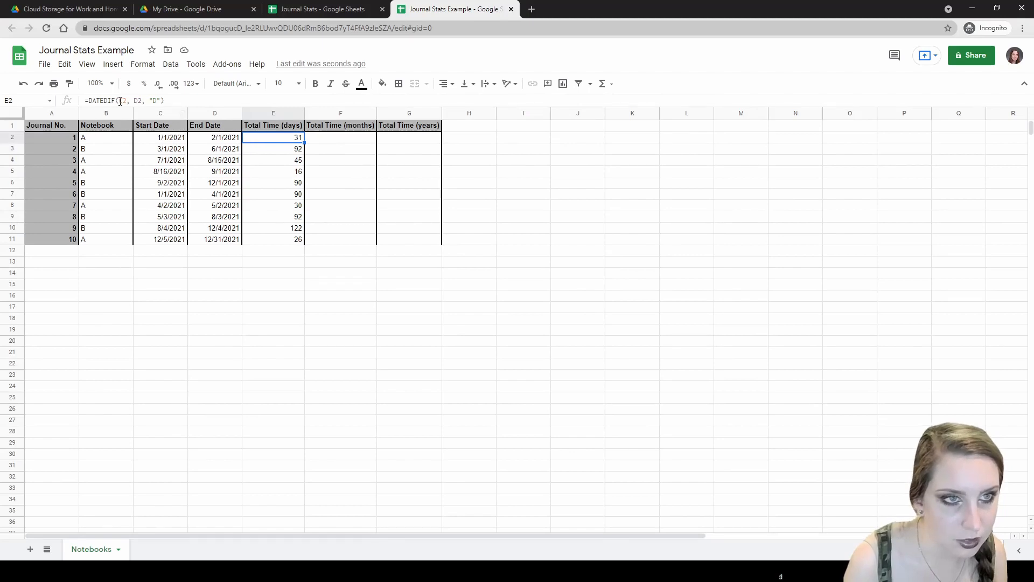
- Change E2 to =DATEDIF($C2, $D2, "D") and fill it down to E11
double_click(261, 139)
type("$")
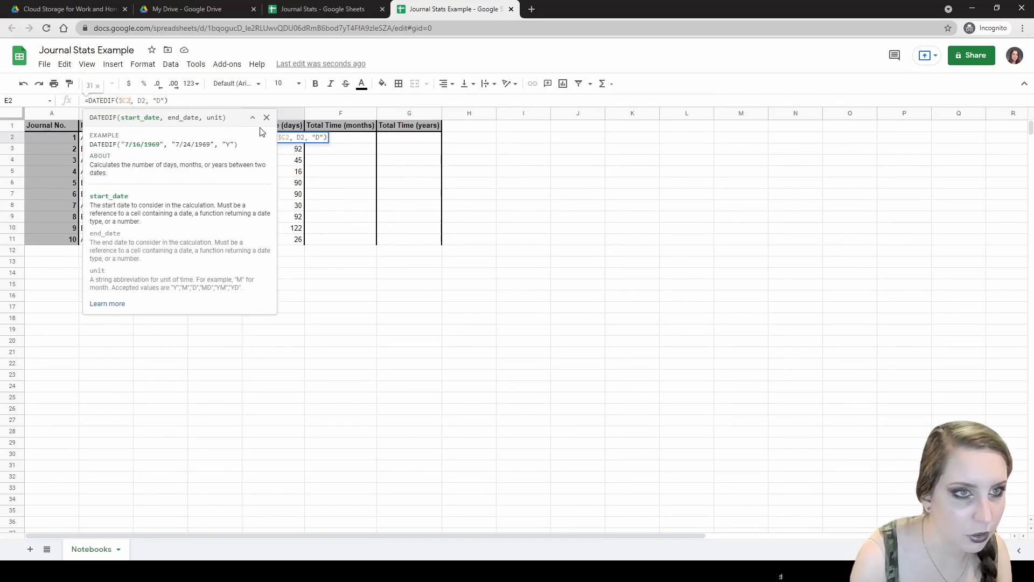
key("Right")
key("Right")
type("$")
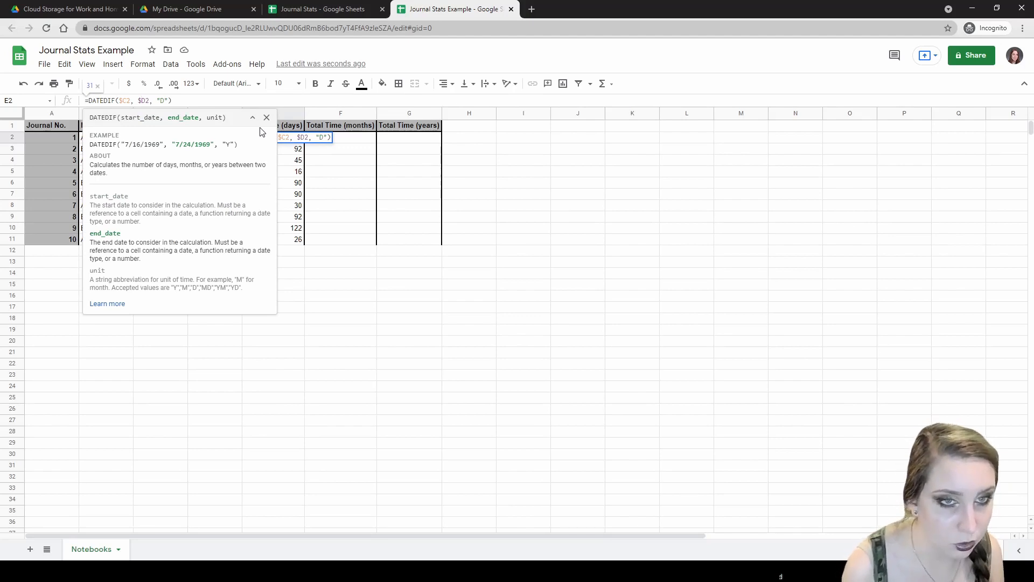
key("Return")
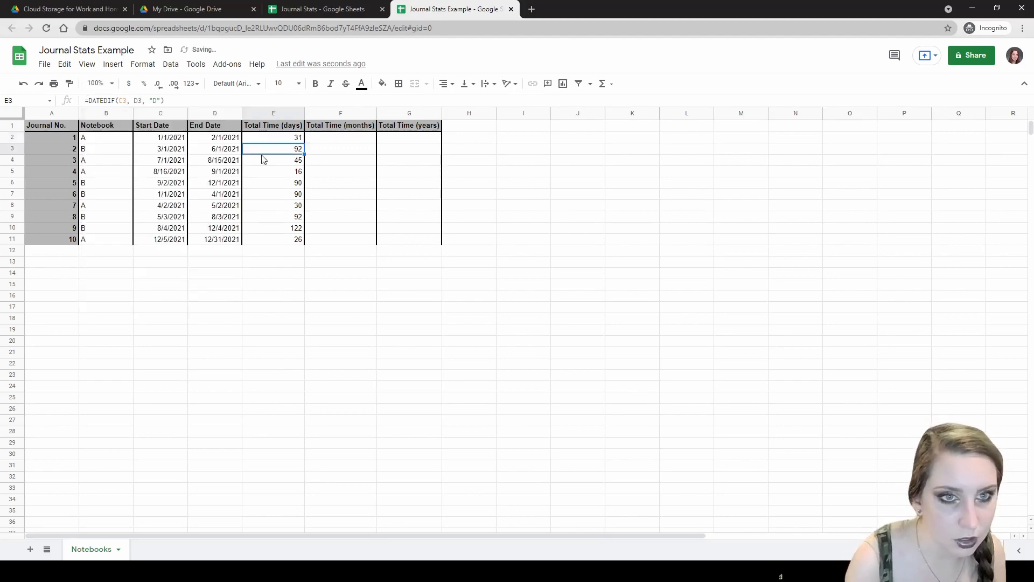
left_click(298, 138)
left_click(302, 147)
left_click(299, 139)
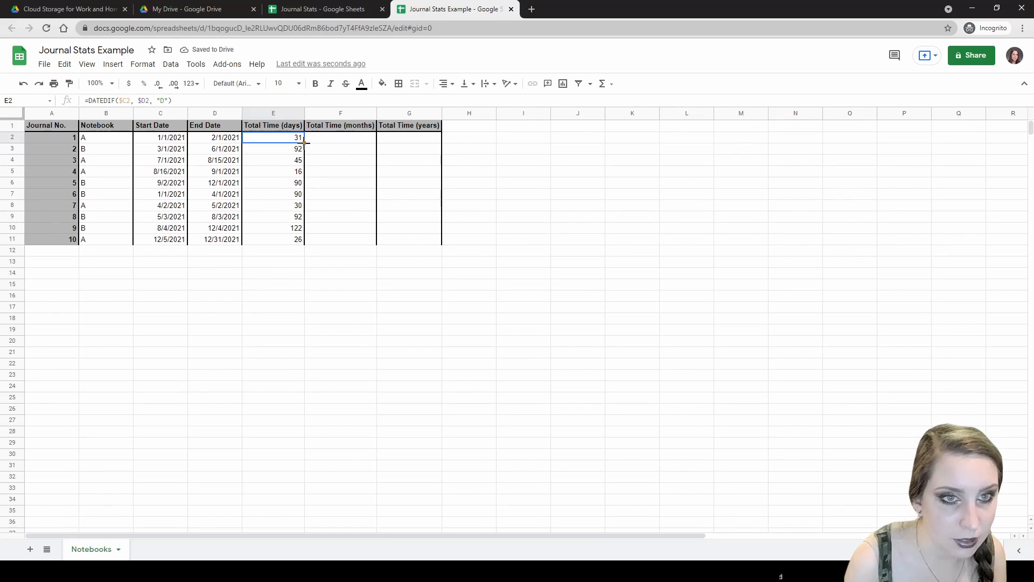
left_click_drag(304, 143, 304, 246)
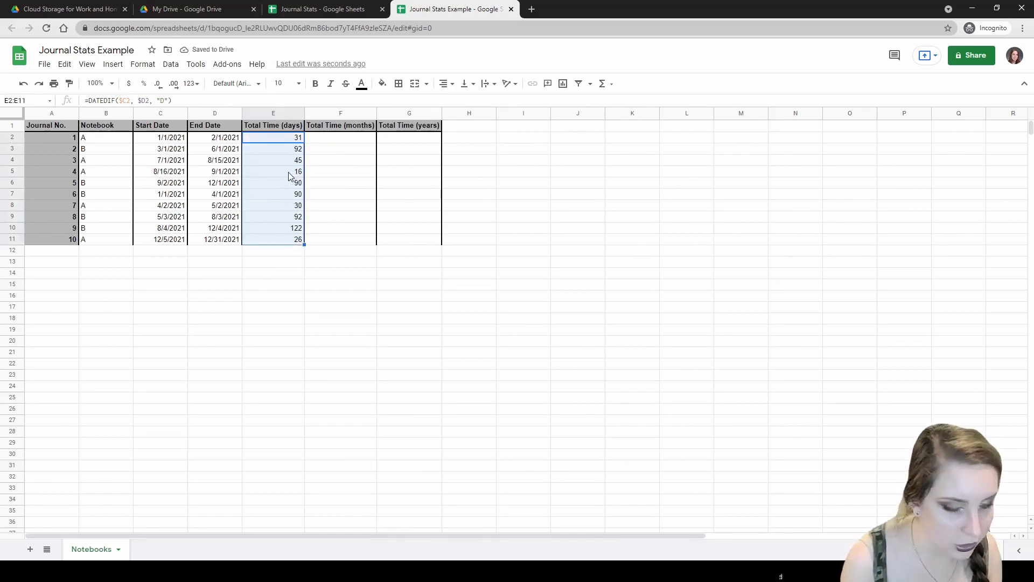
key("ctrl+c")
left_click(634, 129)
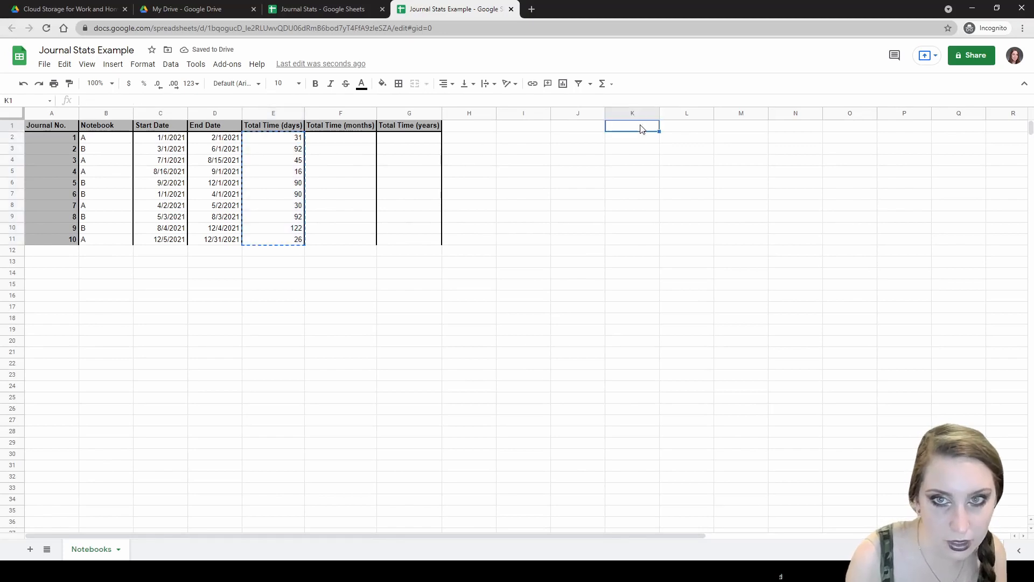
left_click(628, 145)
key("ctrl+v")
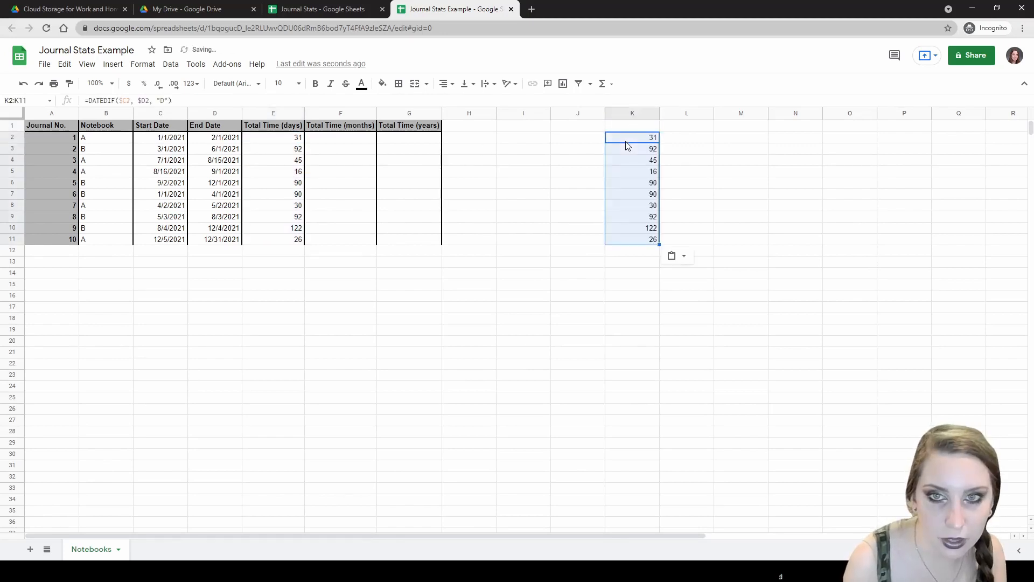
left_click(656, 208)
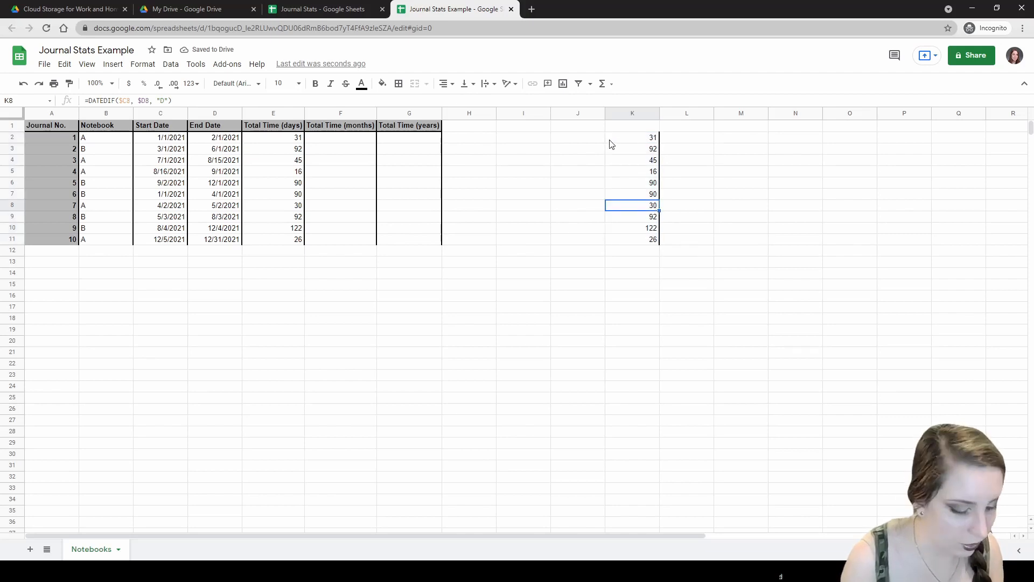
key("ctrl+z")
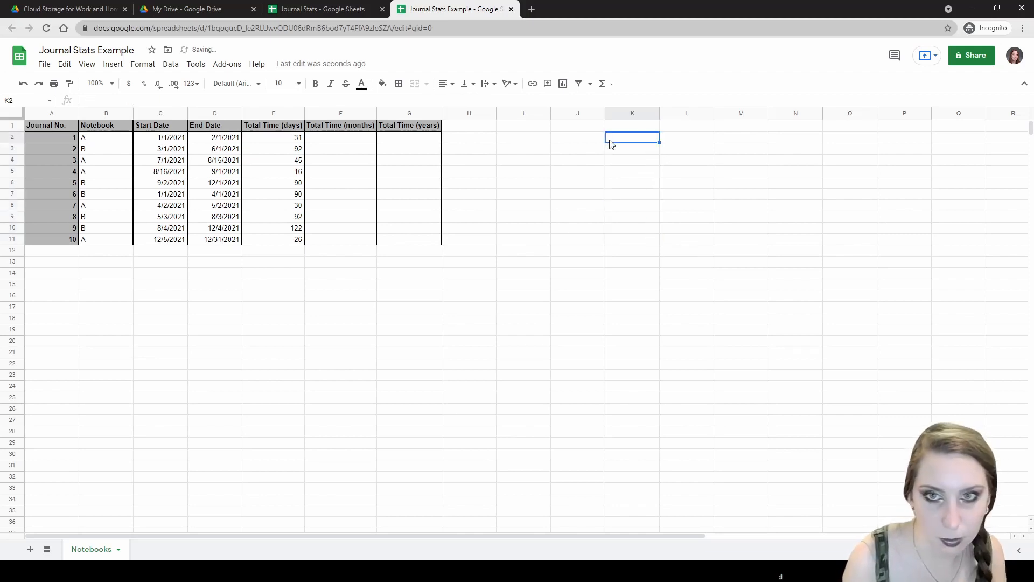
left_click(321, 141)
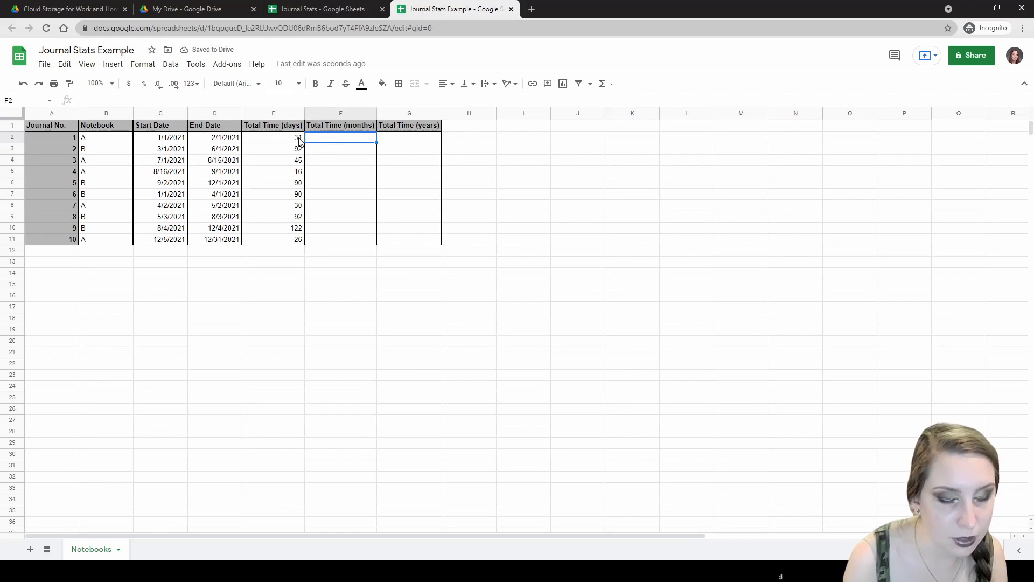
- Copy E2's formula into F2, change the unit to "M", and autofill it down F2:F11
left_click(300, 141)
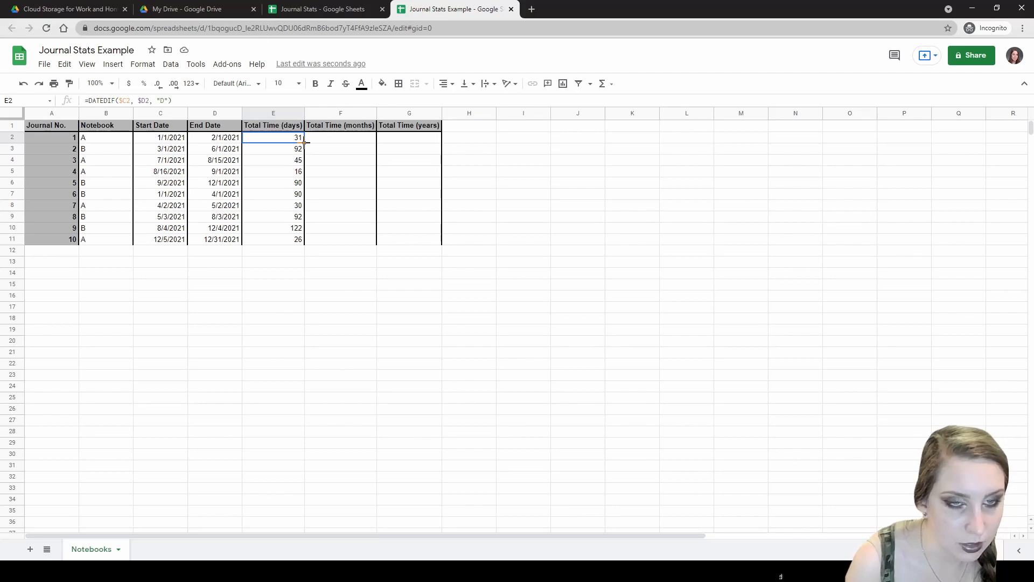
left_click_drag(305, 142, 354, 143)
left_click(355, 144)
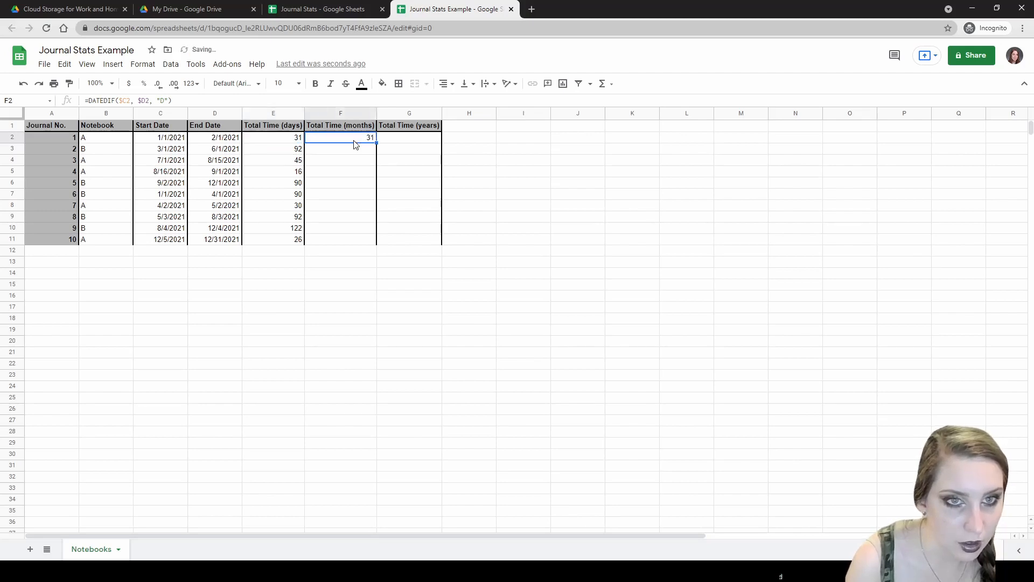
double_click(351, 139)
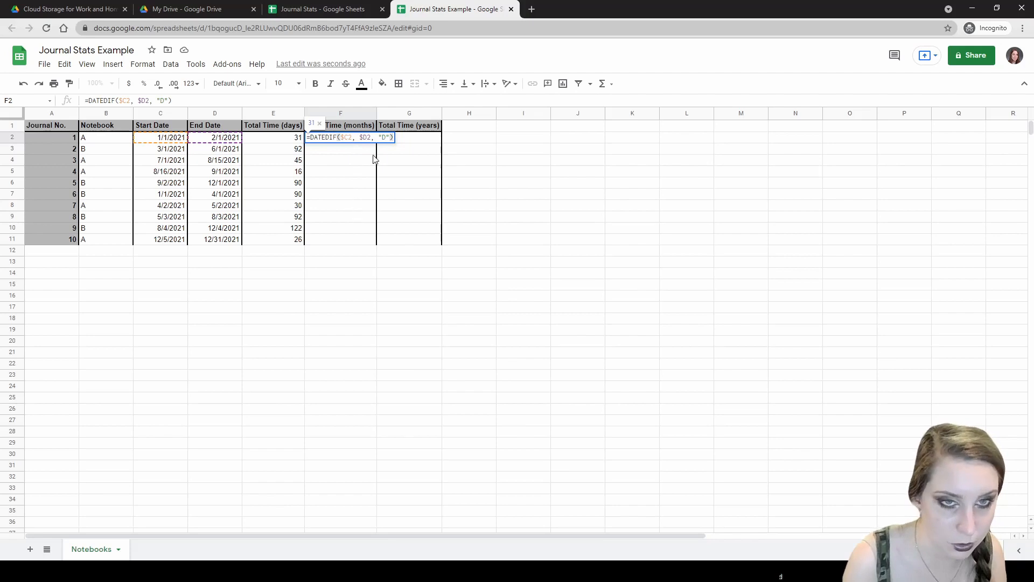
left_click(384, 136)
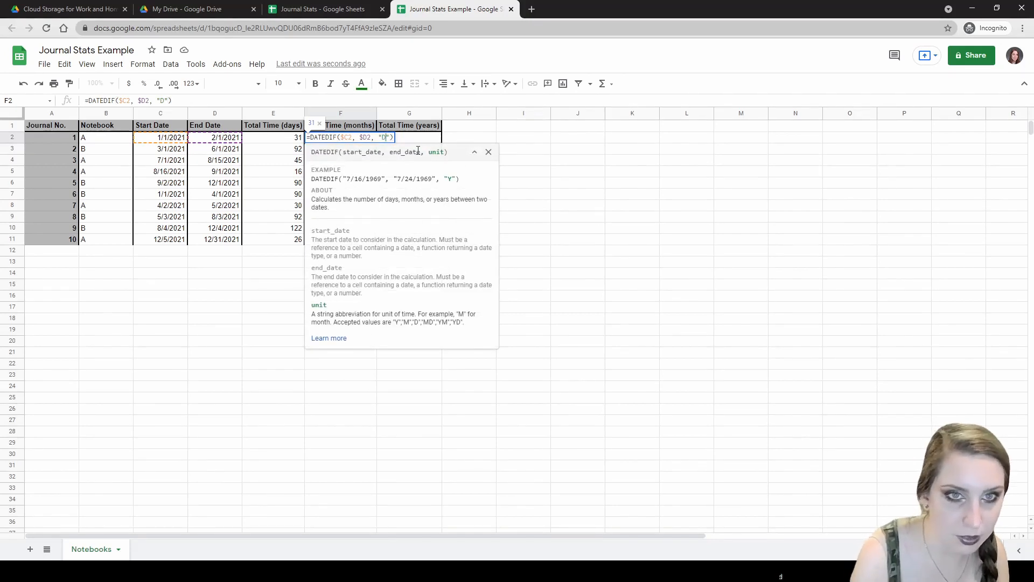
key("BackSpace")
type("M")
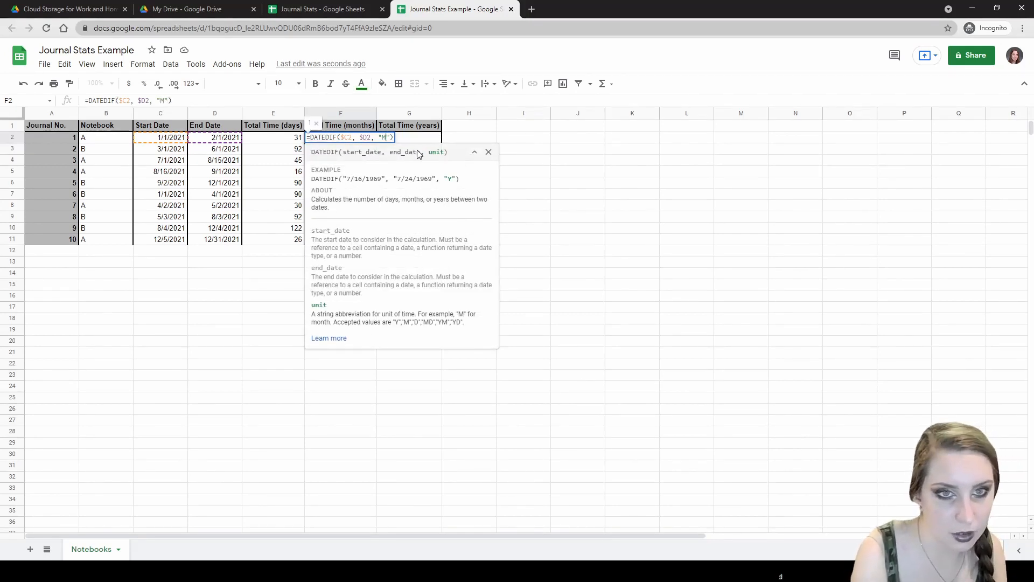
key("Return")
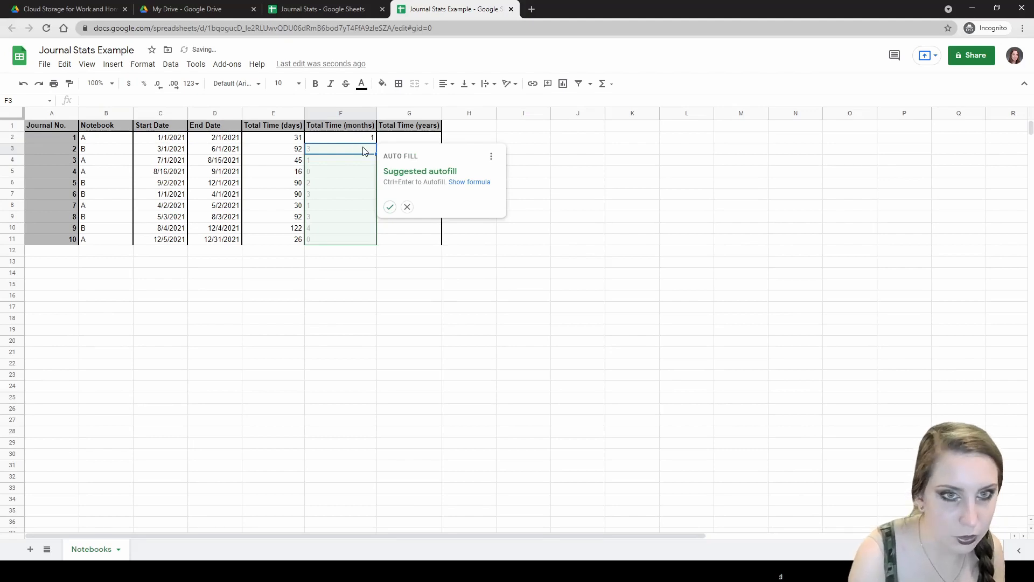
key("ctrl+Return")
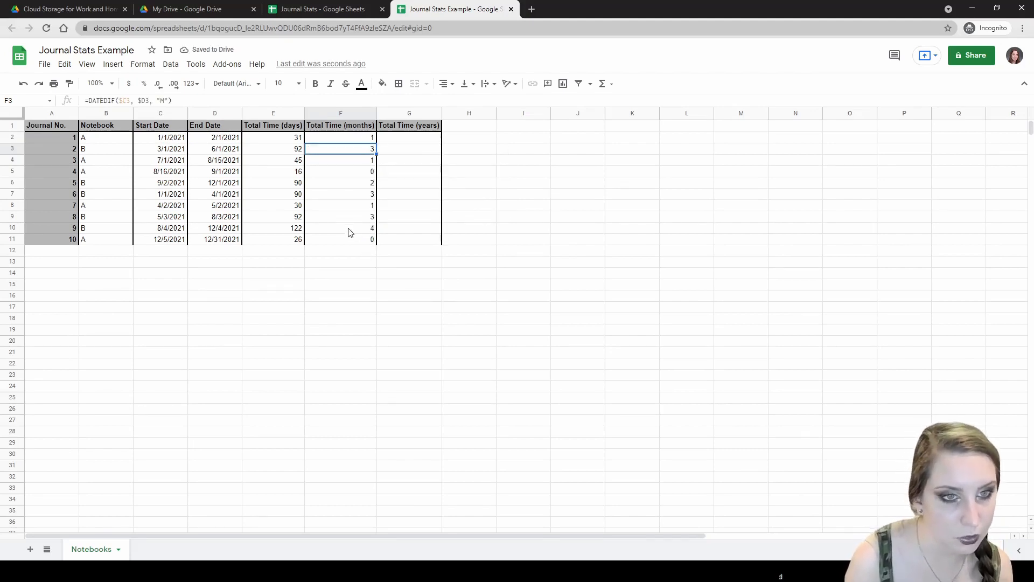
left_click(345, 231)
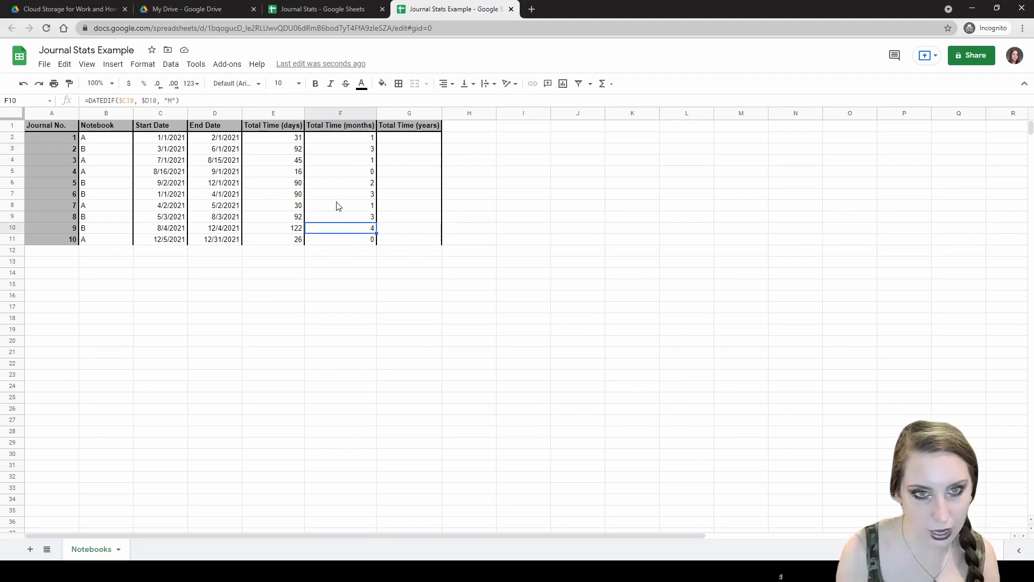
left_click(199, 140)
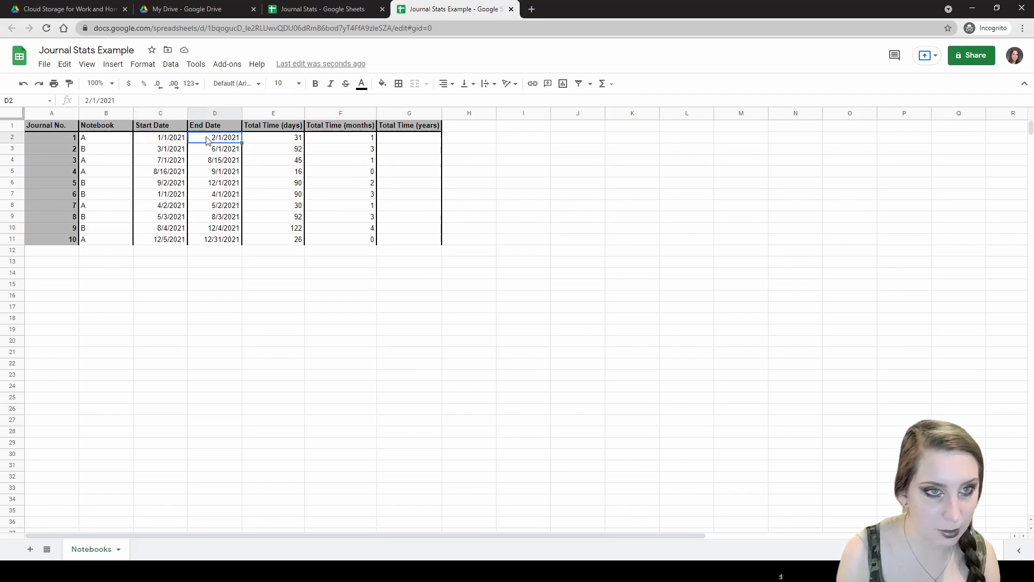
- Copy F2's formula into G2 and change its unit to "Y"
left_click(405, 140)
left_click(371, 139)
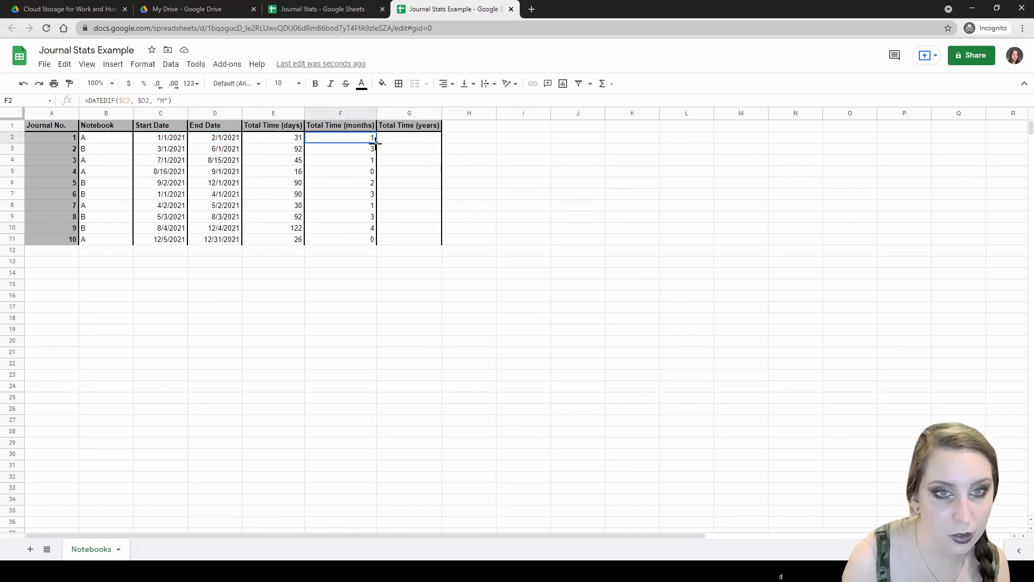
left_click_drag(376, 142, 408, 144)
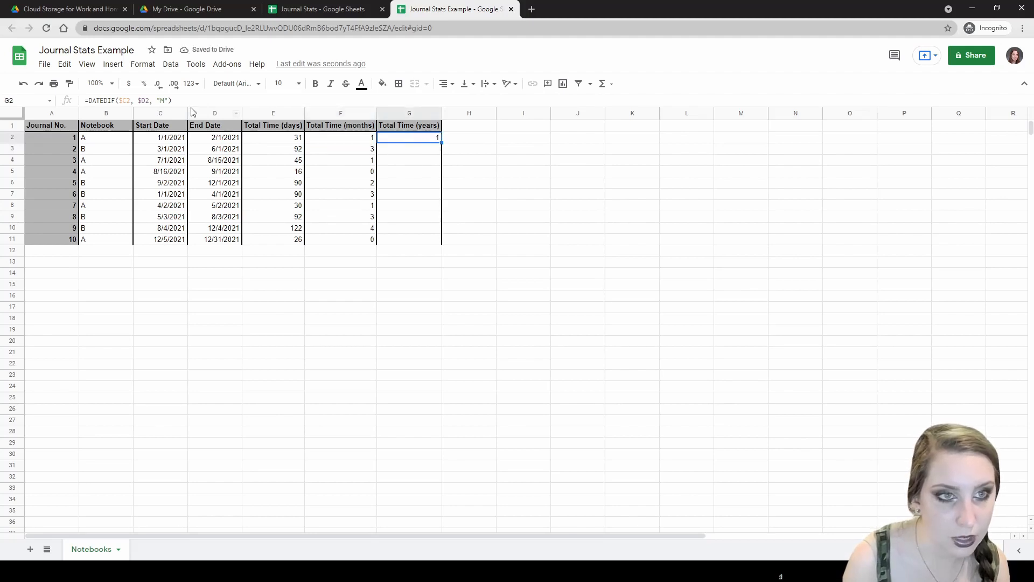
left_click(164, 102)
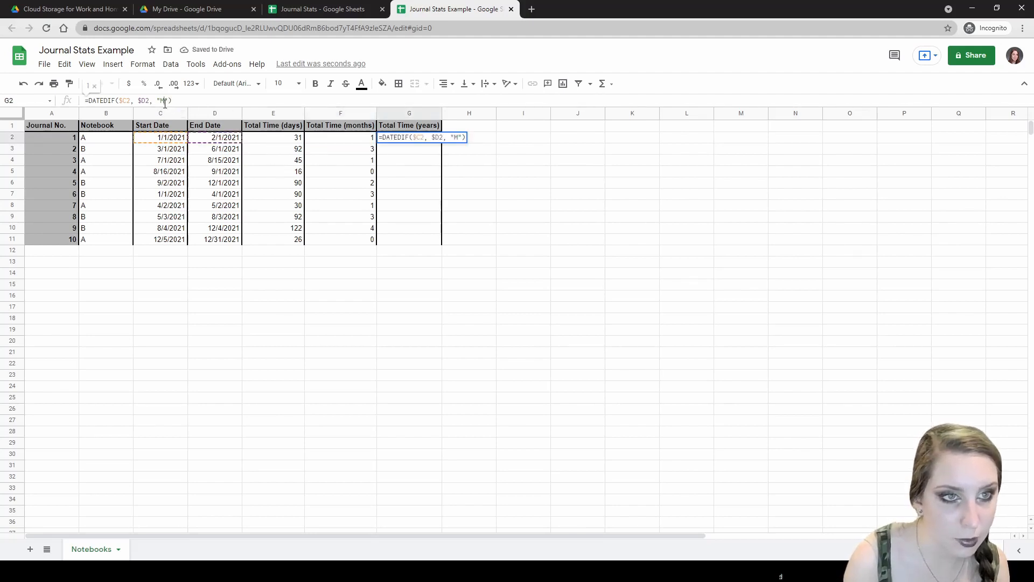
key("BackSpace")
type("Y")
key("Return")
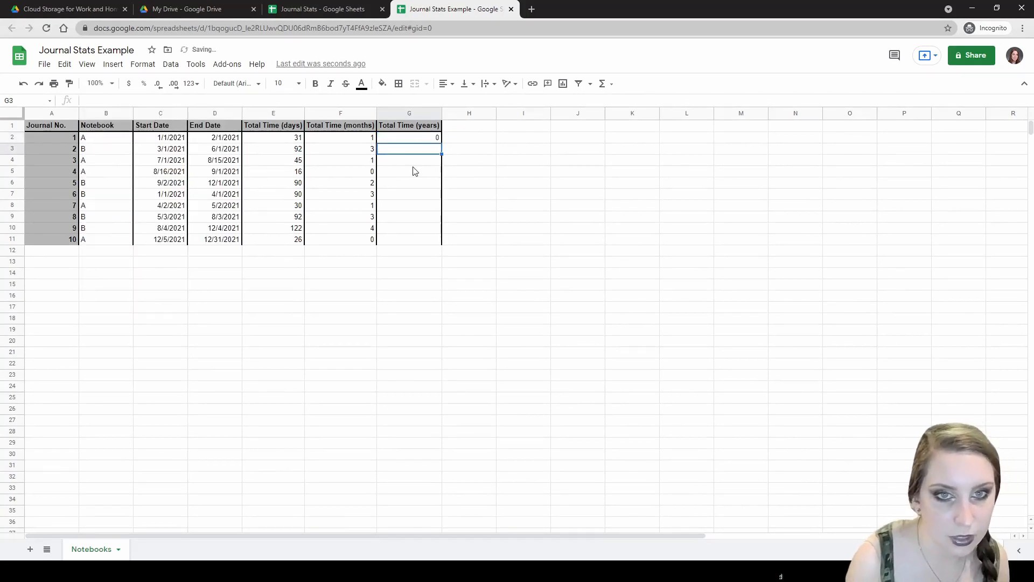
left_click(426, 140)
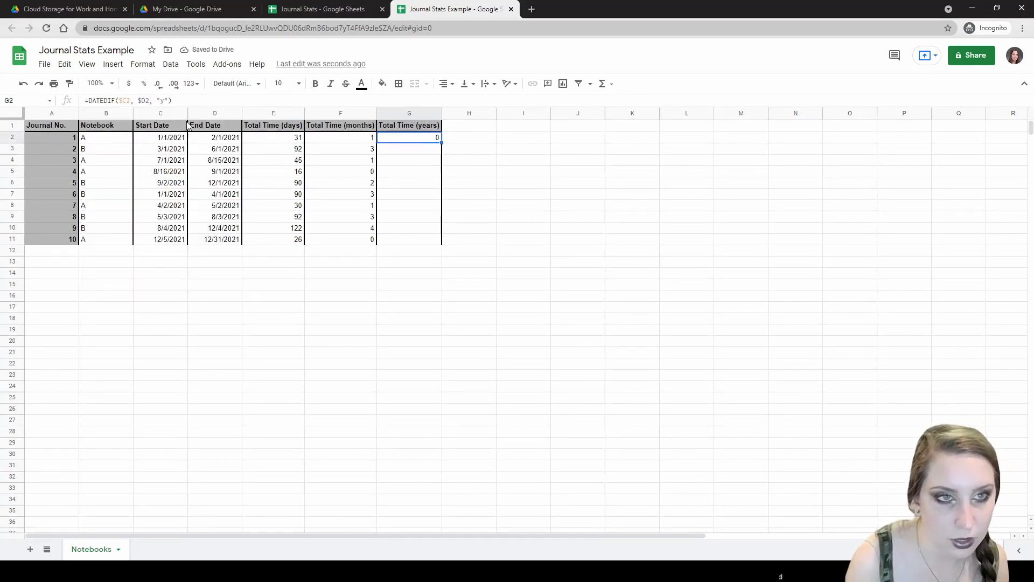
left_click(162, 101)
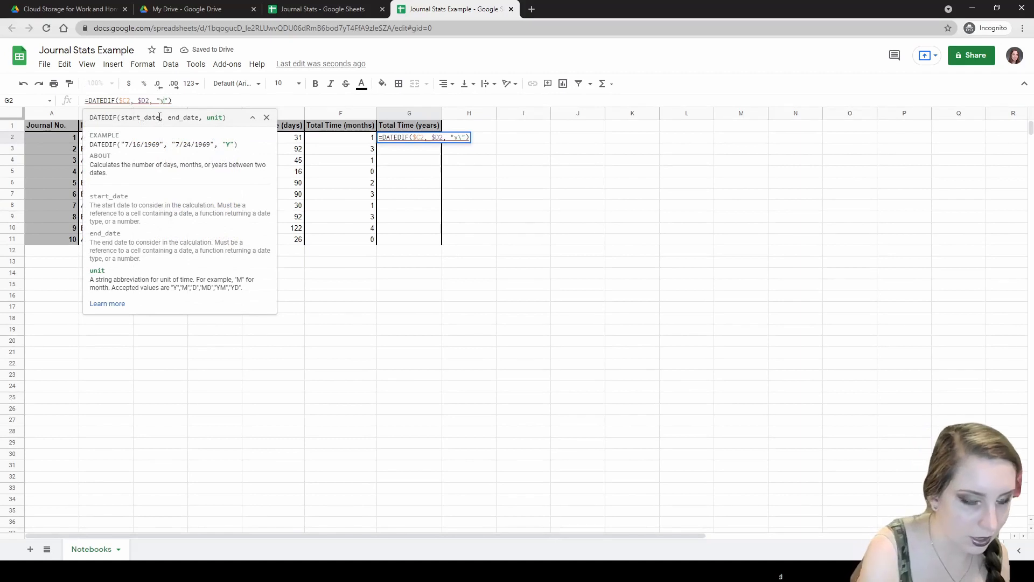
key("Return")
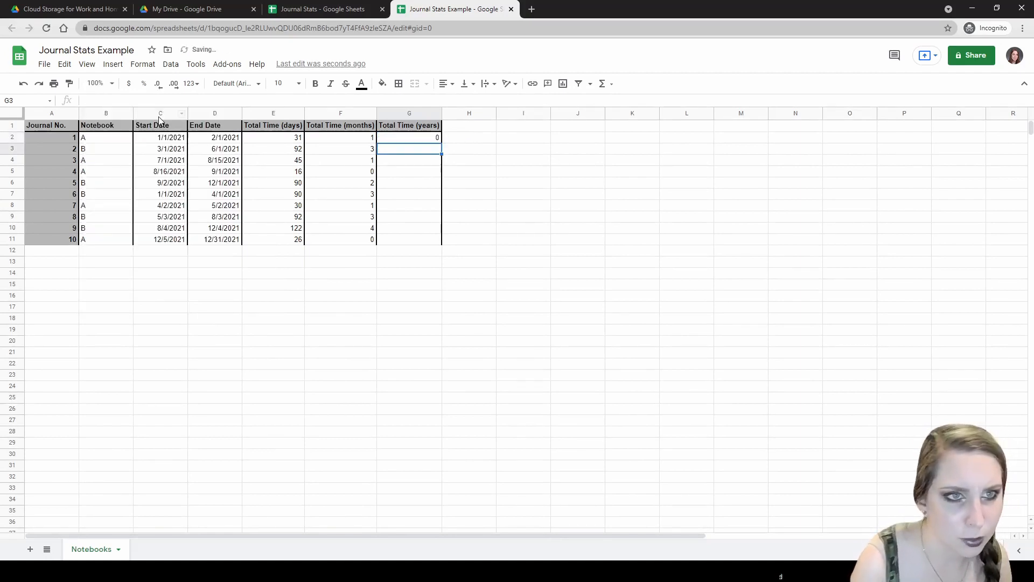
- Fill the years formula from G2 down to G11
left_click(406, 138)
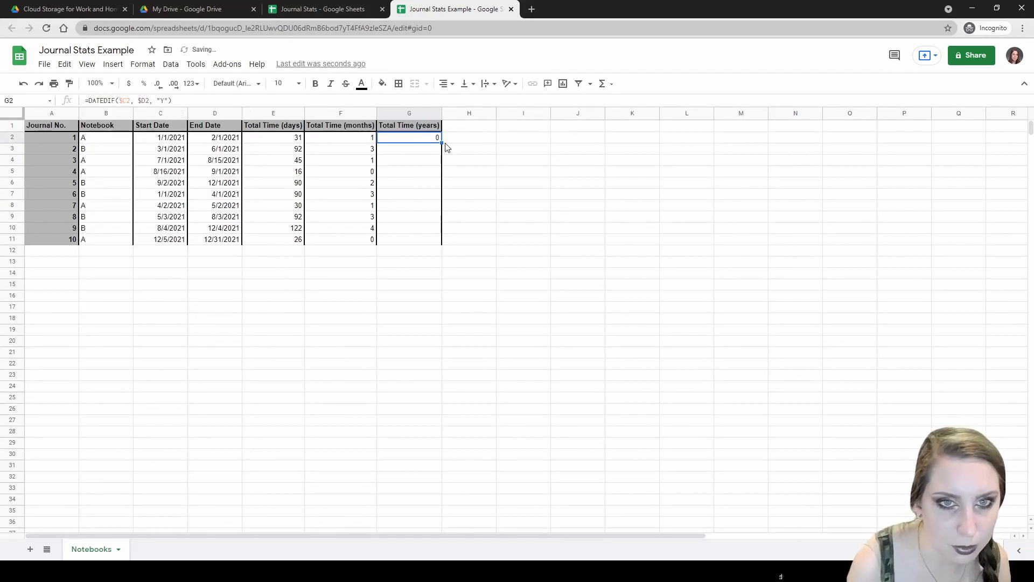
left_click_drag(442, 142, 439, 240)
left_click(463, 229)
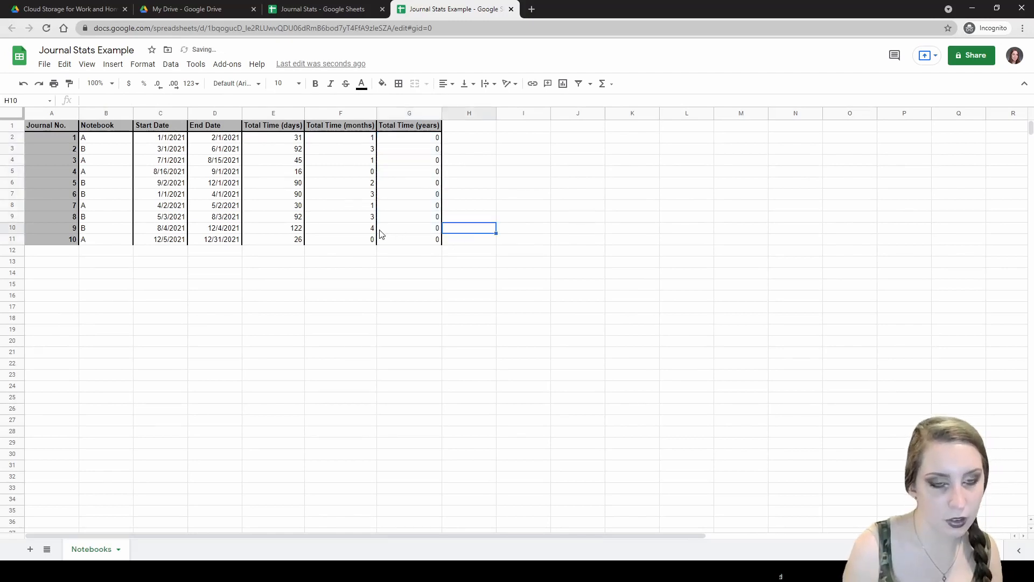
- Change journal 9's end date in D10 to 12/4/2022, giving 487 days, 16 months, 1 year
left_click(240, 240)
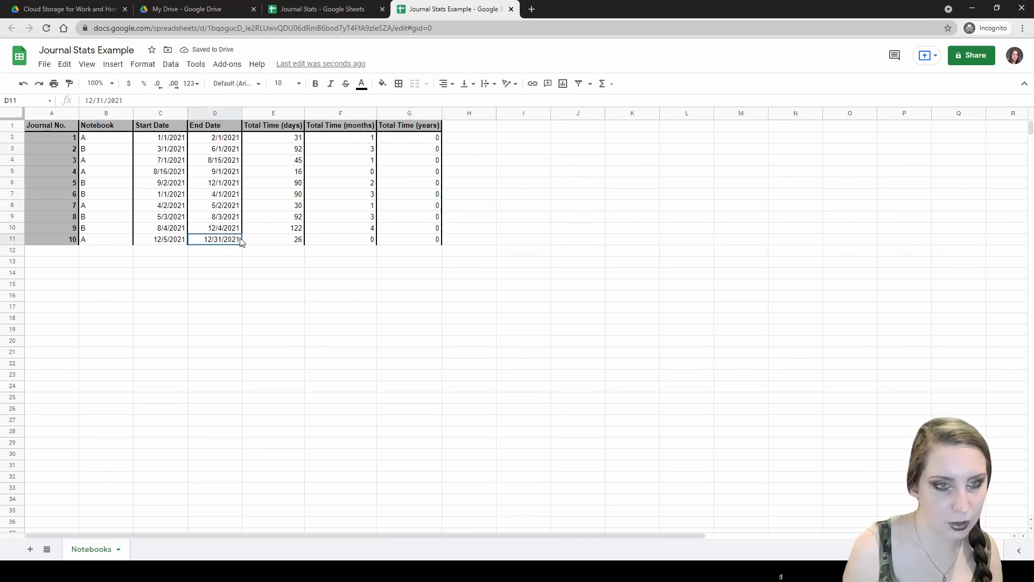
double_click(240, 242)
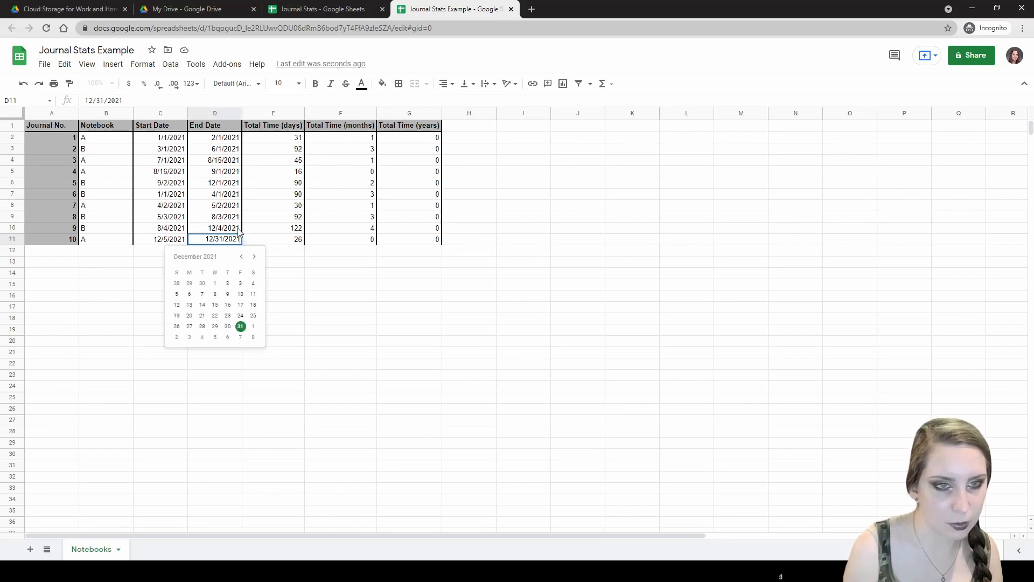
double_click(239, 228)
key("BackSpace")
type("2")
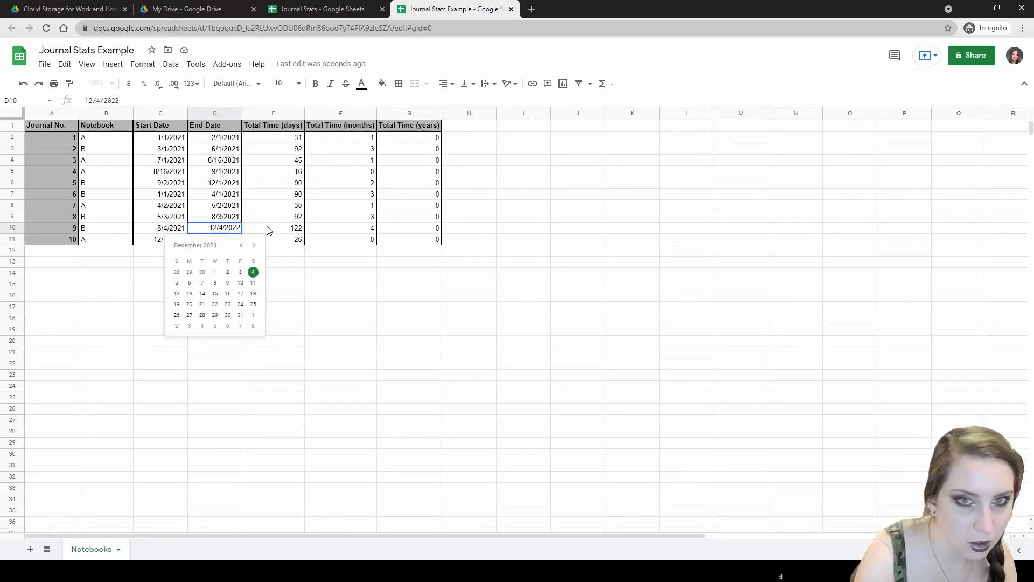
key("Return")
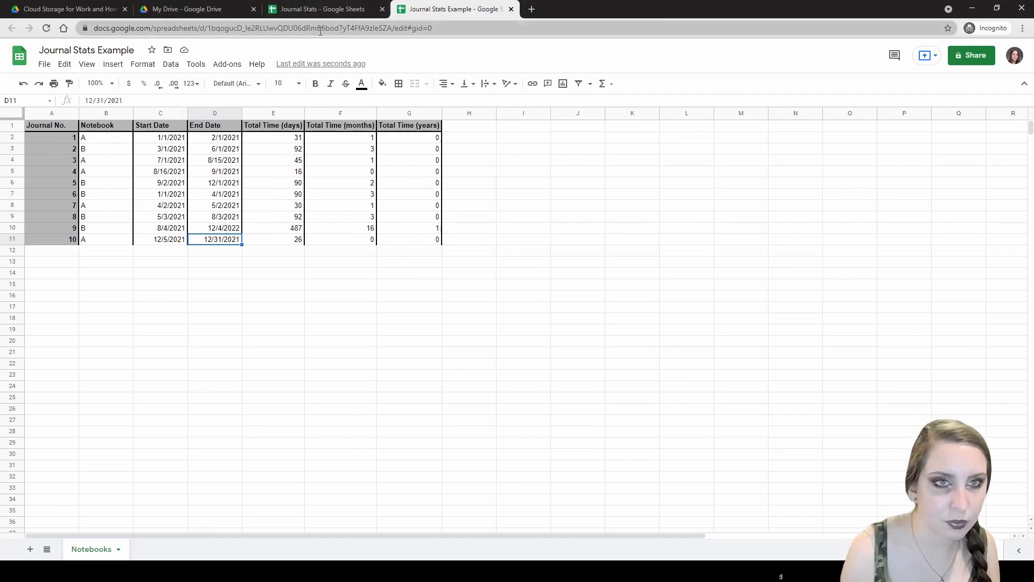
- Review the date and formula cells, then switch to the Journal Stats spreadsheet
left_click(176, 178)
key("Right")
key("Right")
key("Up")
key("Left")
key("Left")
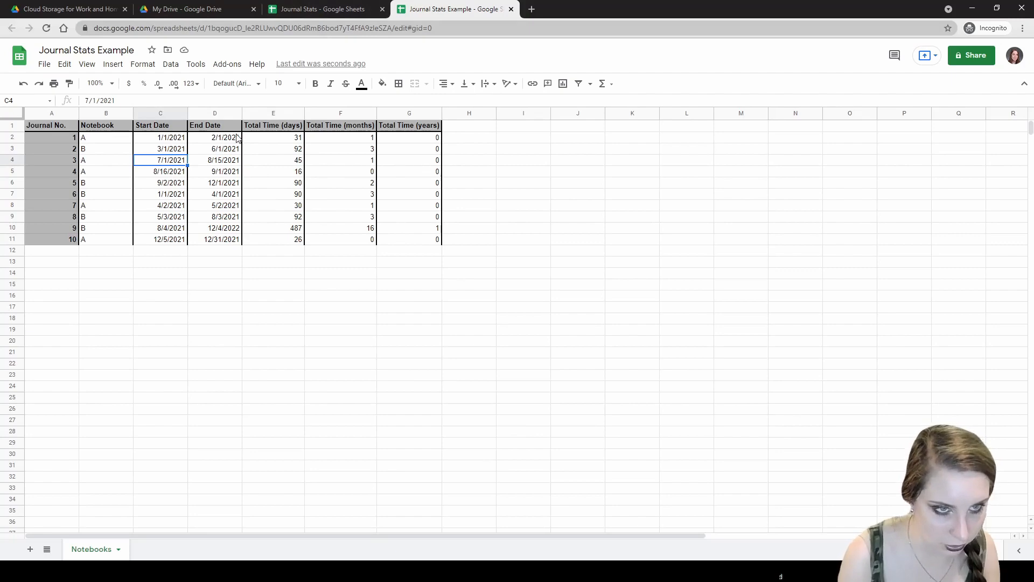
left_click(301, 9)
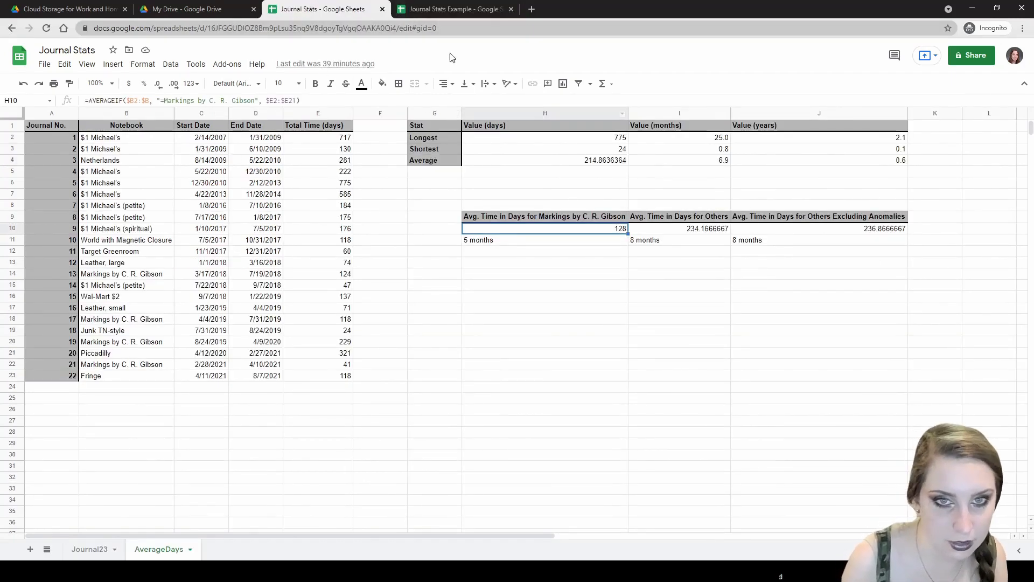
- Back in Journal Stats Example, enter headings Stat, Value (days), Value (months), Value (years) in I1:L1
left_click(457, 9)
left_click(516, 129)
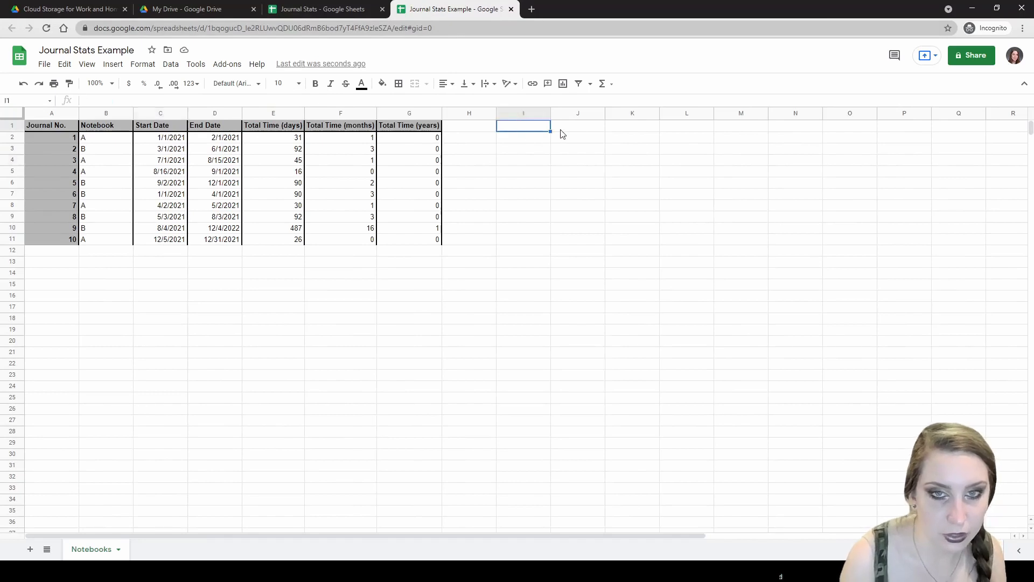
type("sTAT")
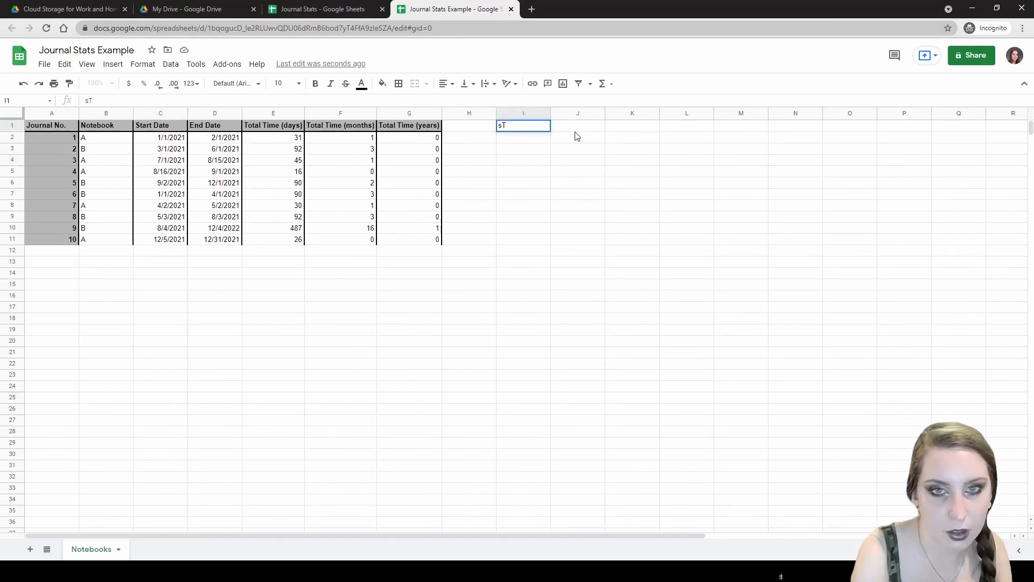
key("BackSpace")
key("BackSpace")
left_click(574, 130)
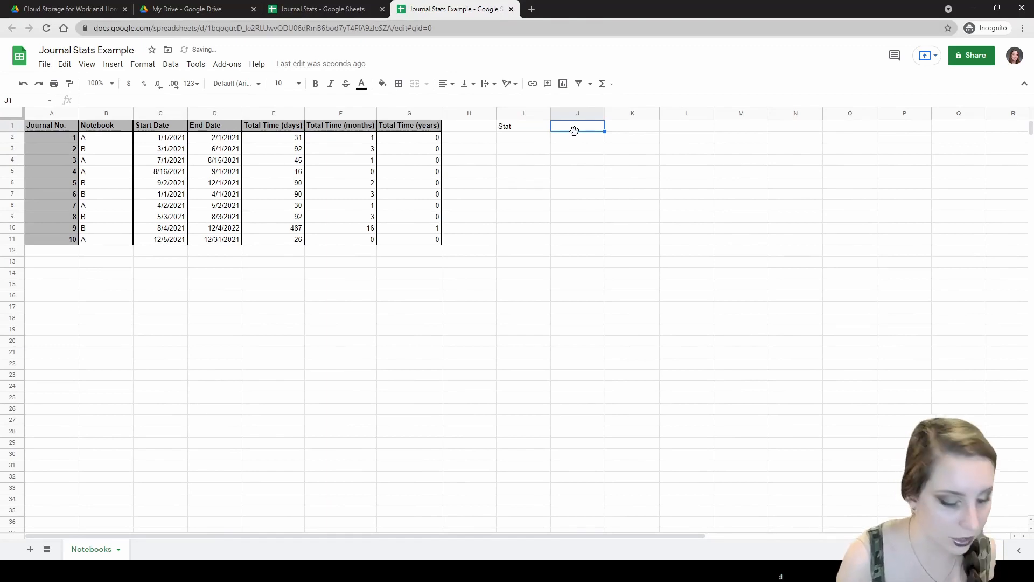
type("Value (days)")
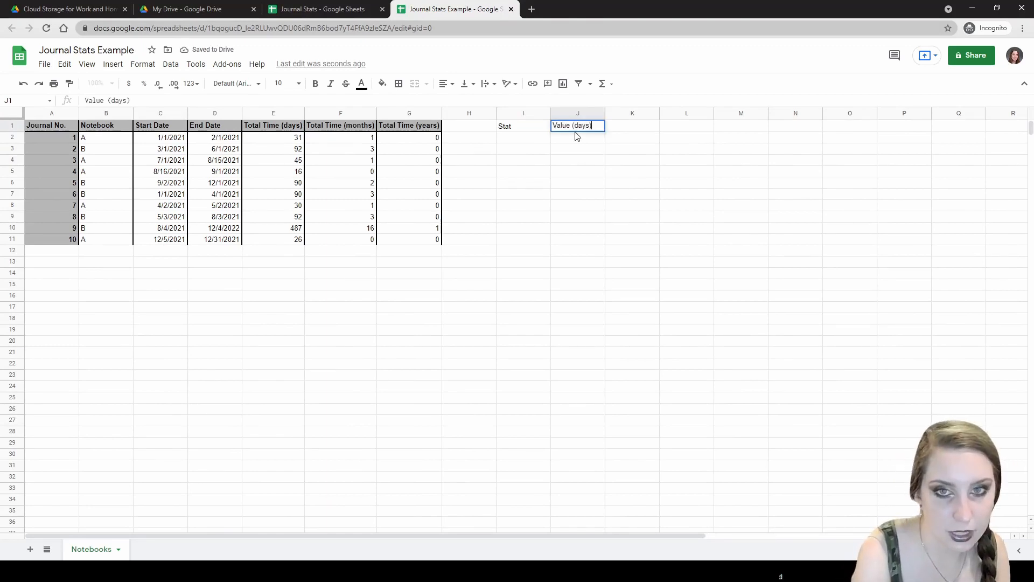
key("Tab")
type("Value (months)")
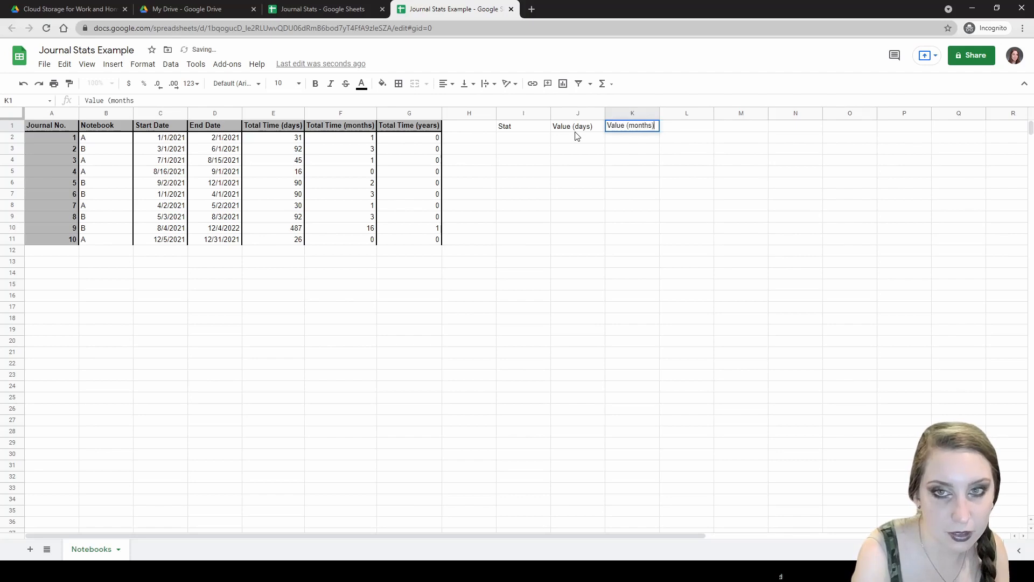
key("Tab")
type("Value (years)")
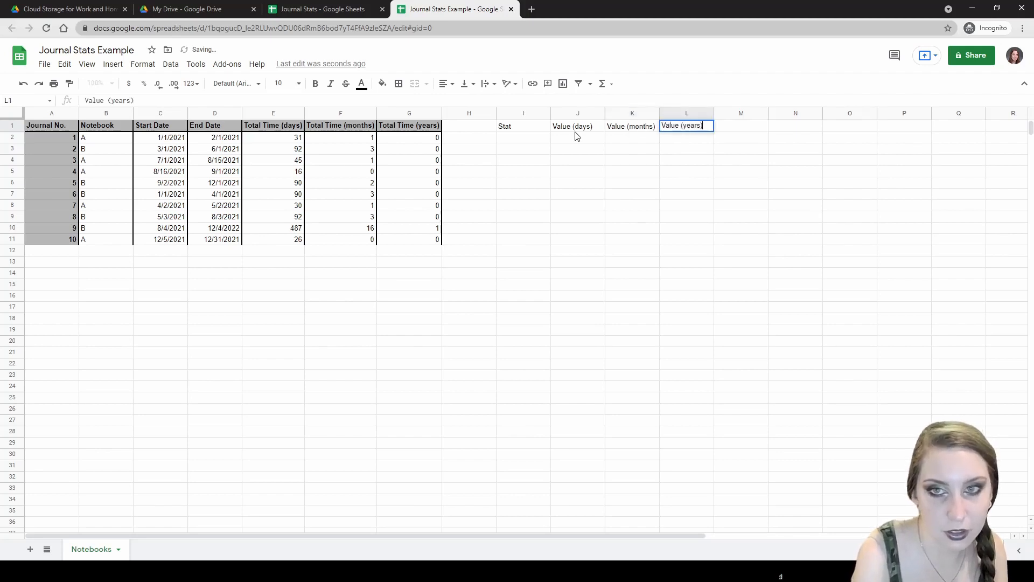
key("Return")
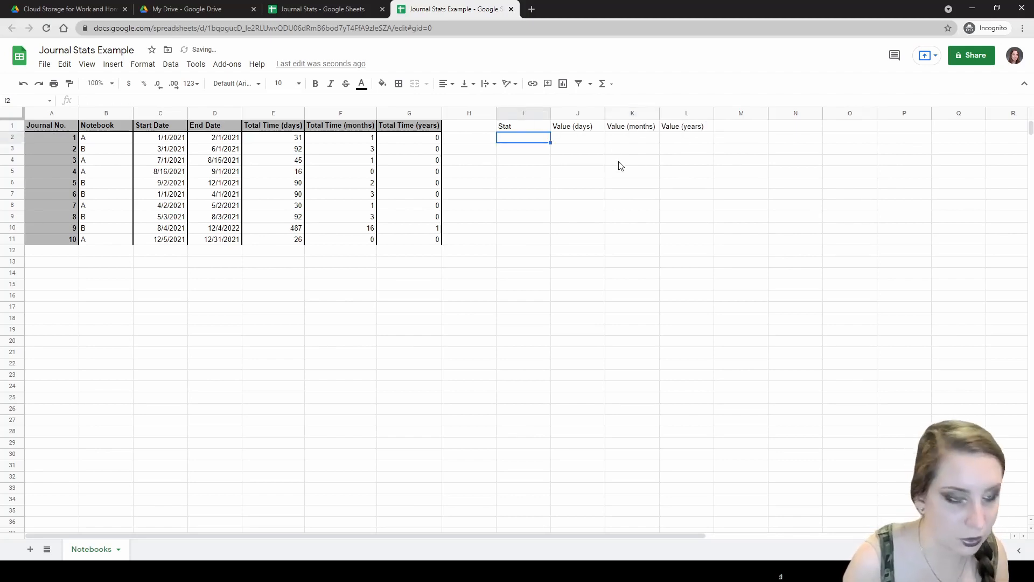
- Enter the row labels Longest, Shortest and Average Time in I2:I4
type("Lonfgest")
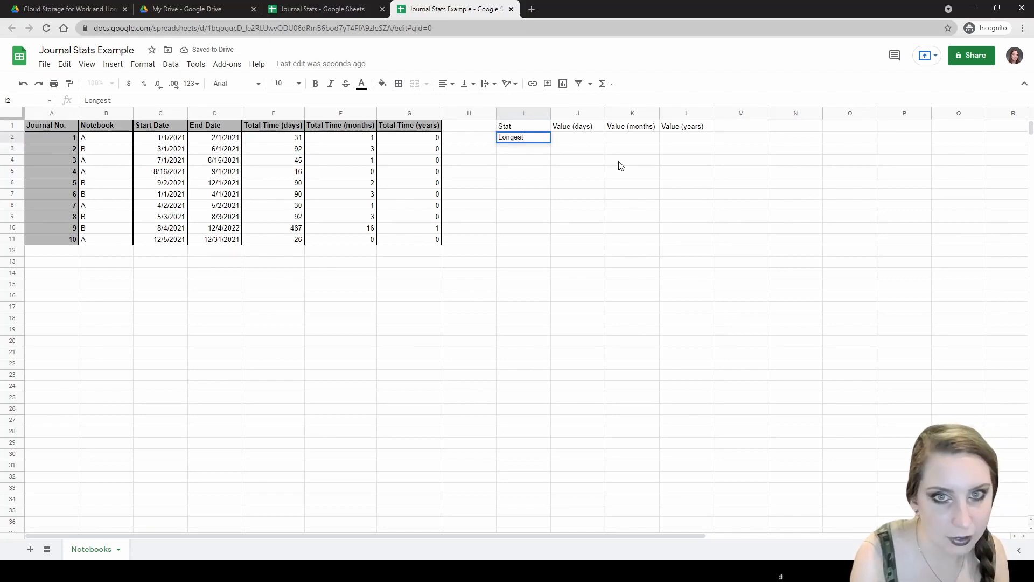
key("Return")
type("Short")
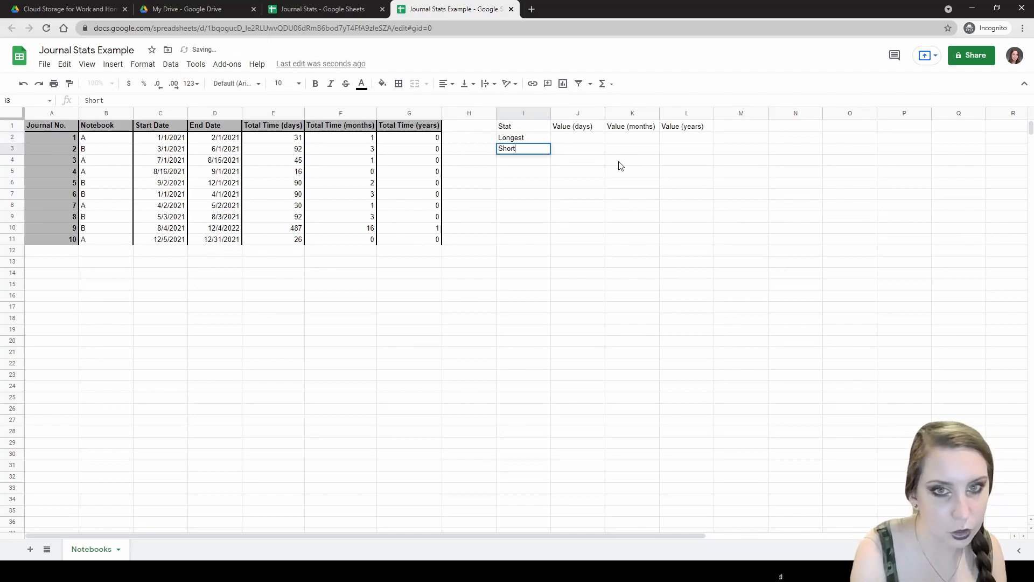
type("est")
key("Return")
type("Averag")
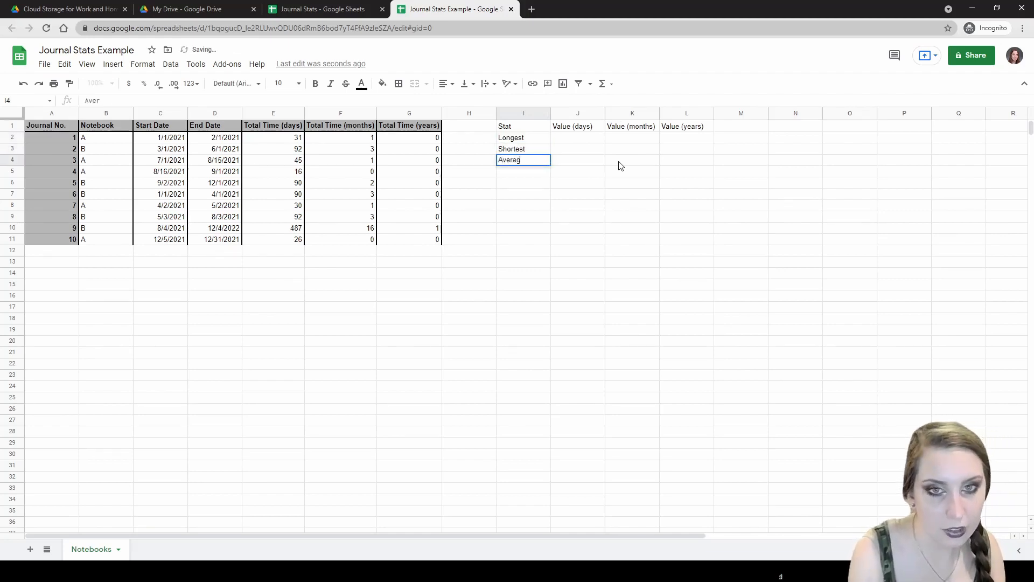
type("e Time")
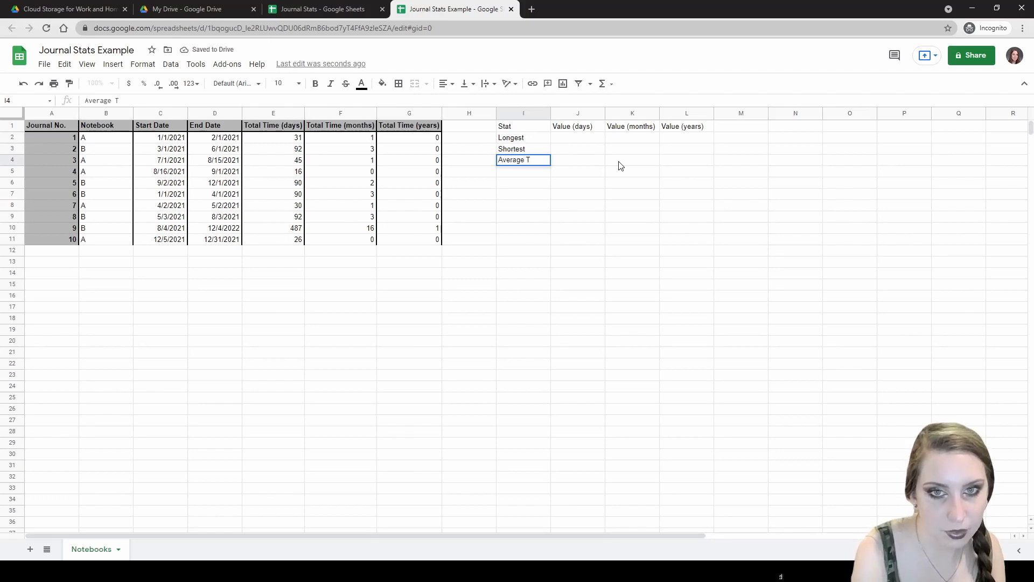
key("BackSpace")
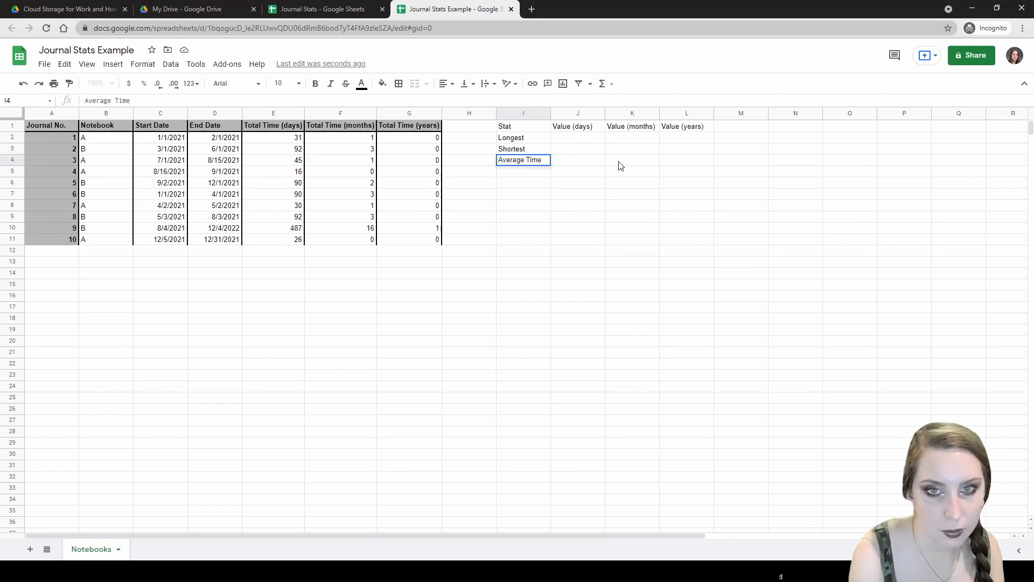
key("Return")
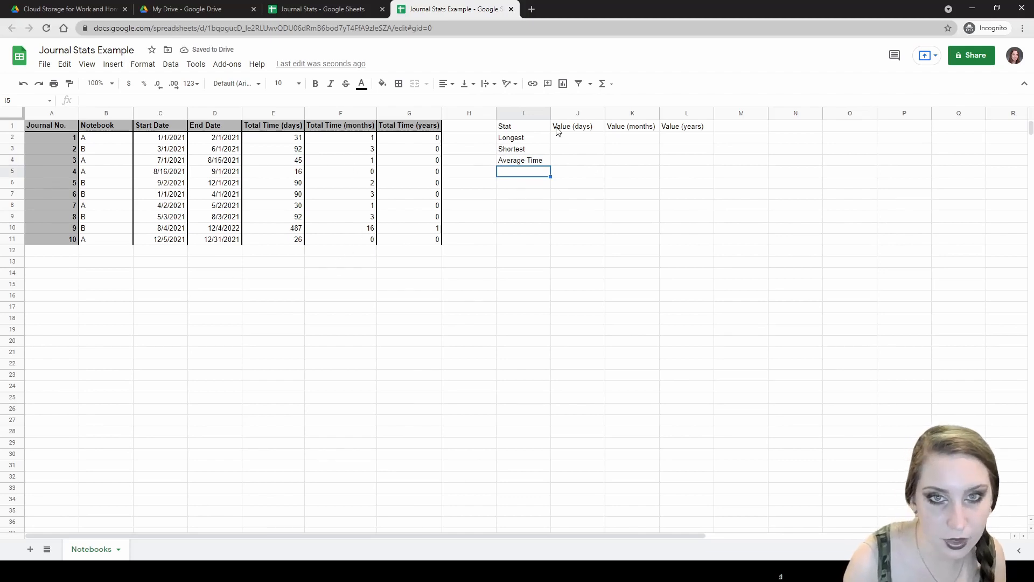
- Shade the header row I1:L1 and row labels I2:I4 grey, and bold the labels
left_click(539, 129)
left_click(670, 127, "shift")
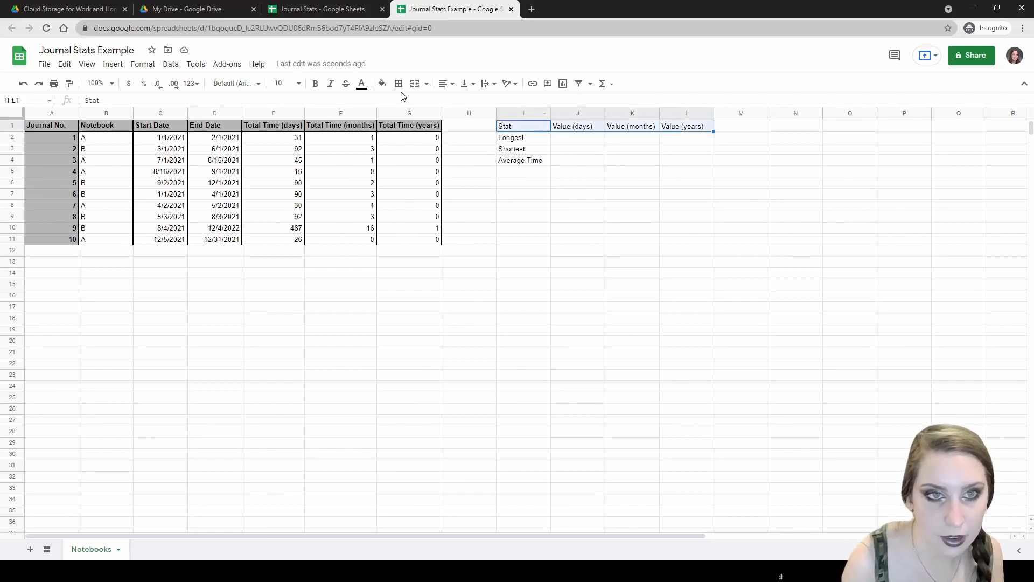
left_click(383, 83)
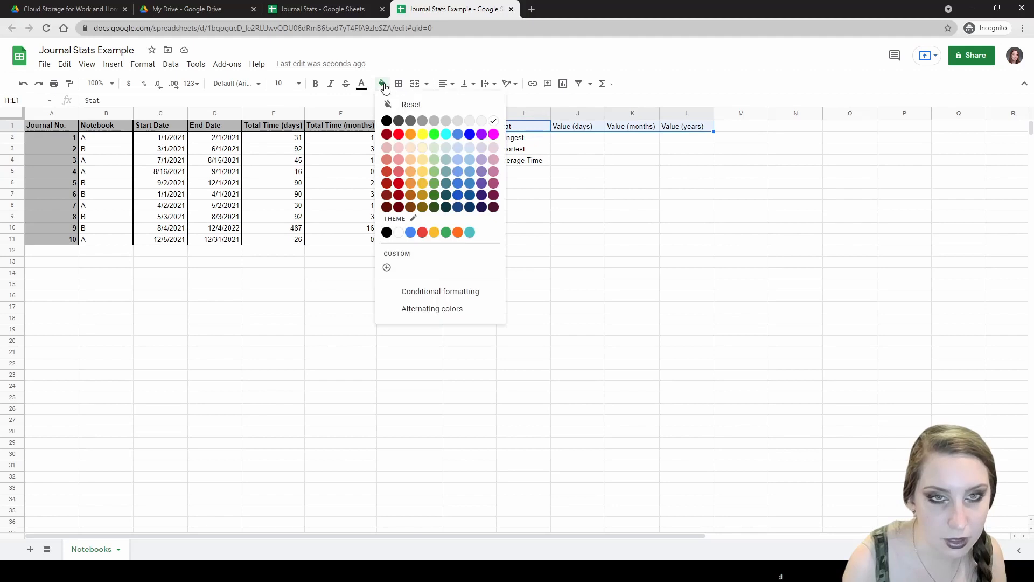
left_click(431, 120)
left_click(521, 141)
left_click(523, 161, "shift")
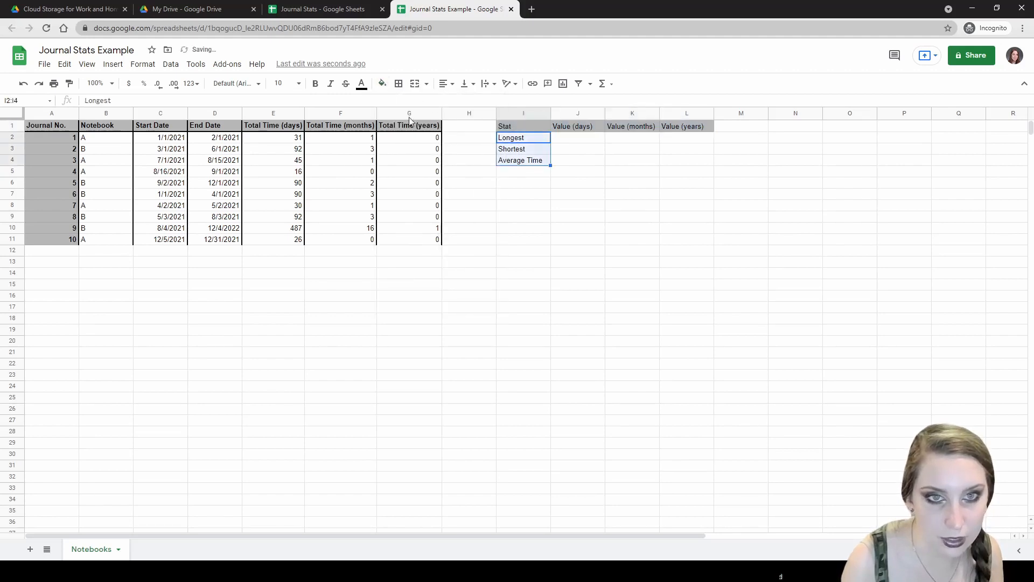
left_click(381, 83)
left_click(431, 123)
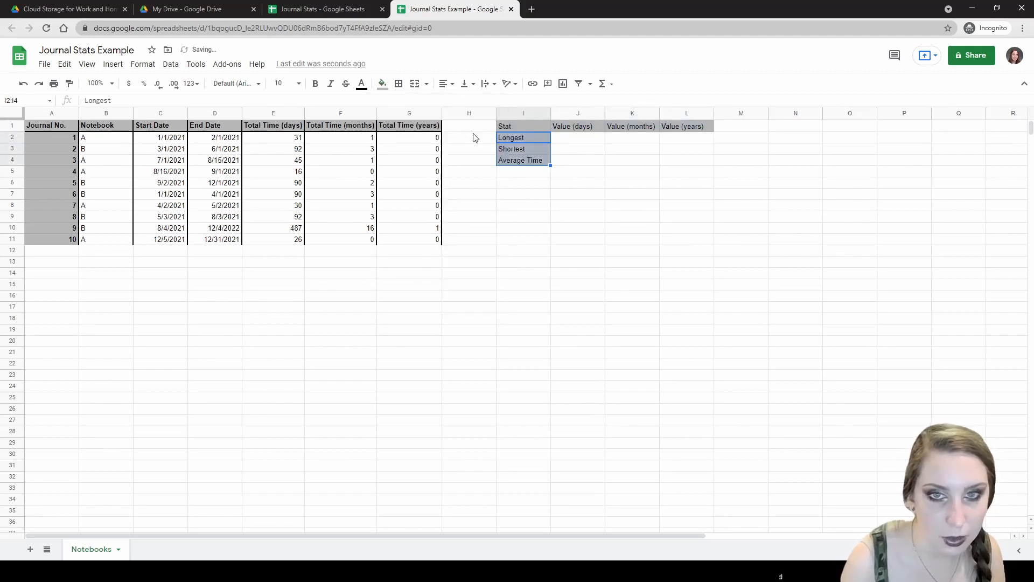
key("ctrl+b")
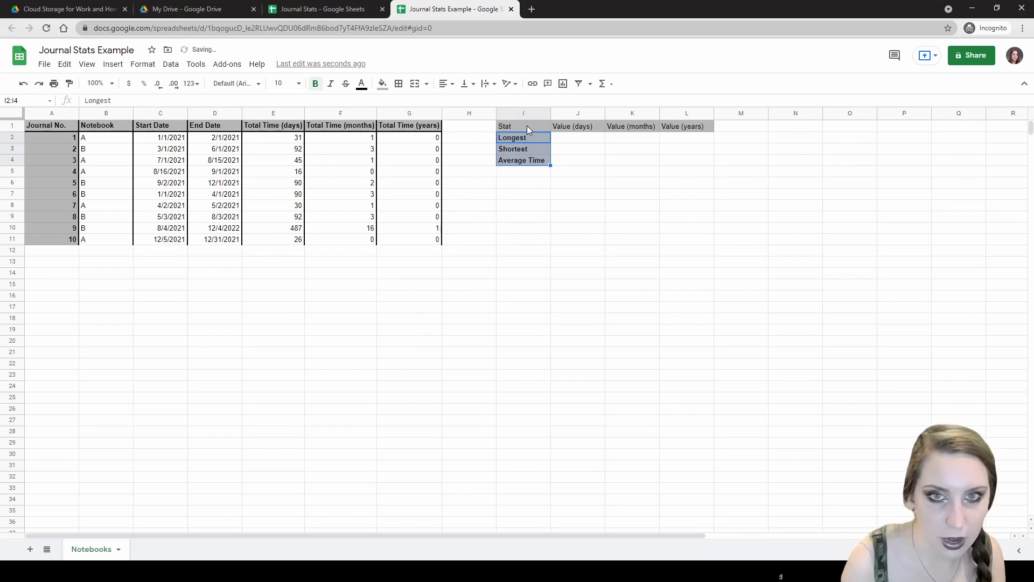
- Make the header row I1:L1 bold, keeping its cells unmerged
left_click(527, 126)
left_click(673, 130, "shift")
key("ctrl+b")
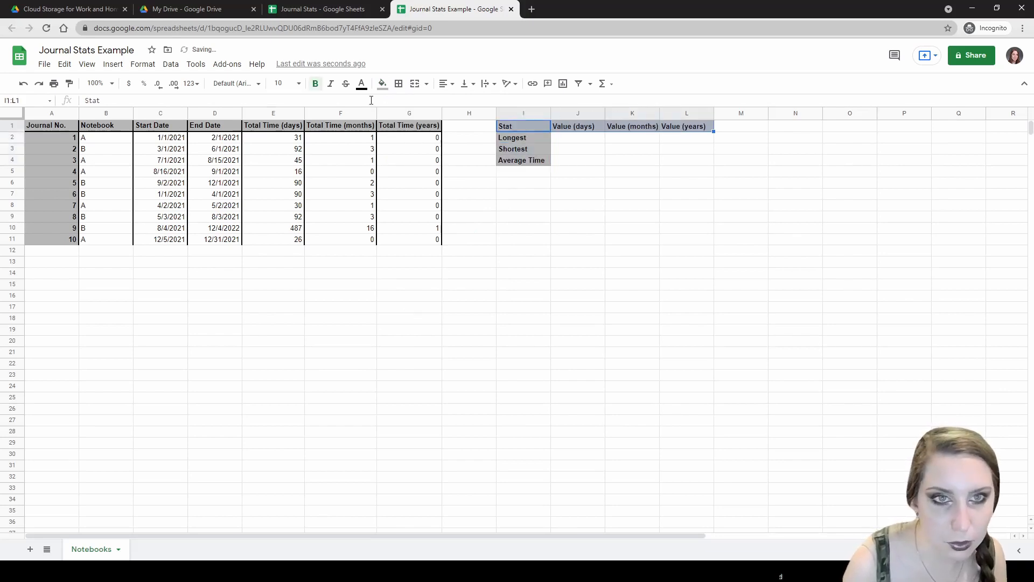
left_click(414, 83)
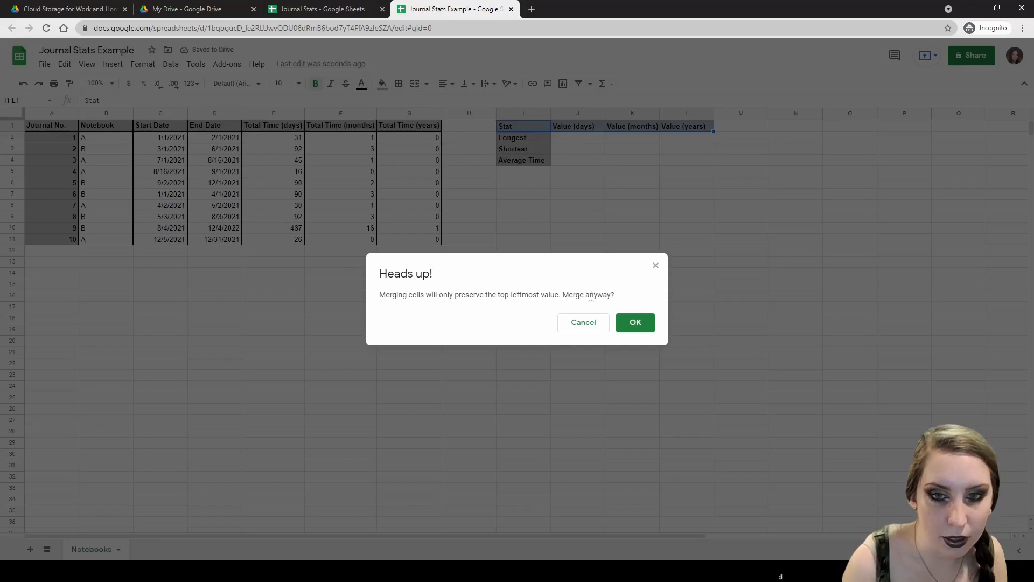
left_click(595, 323)
- Add a thick bottom border under the header row I1:L1
left_click(399, 84)
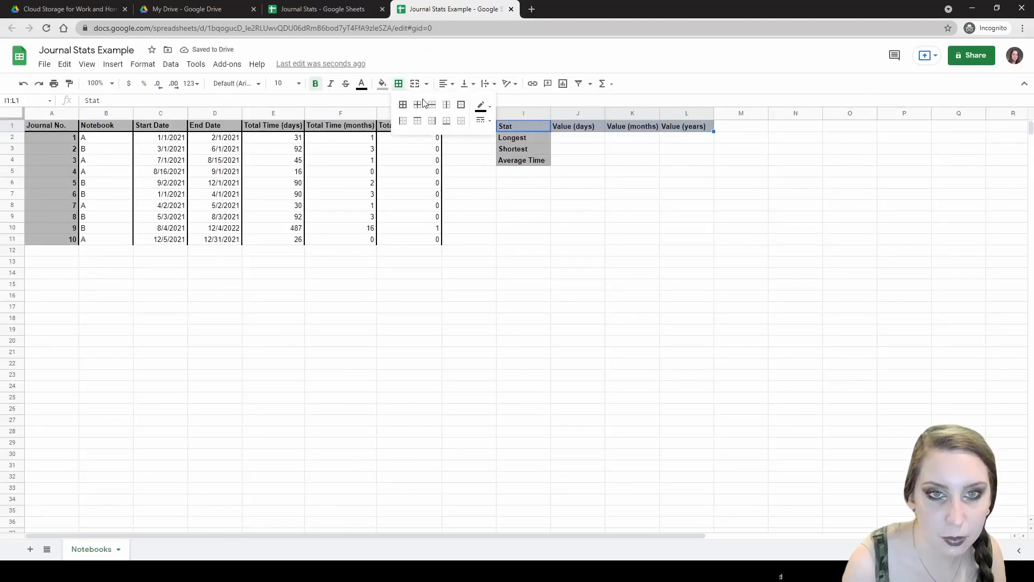
left_click(476, 122)
left_click(509, 149)
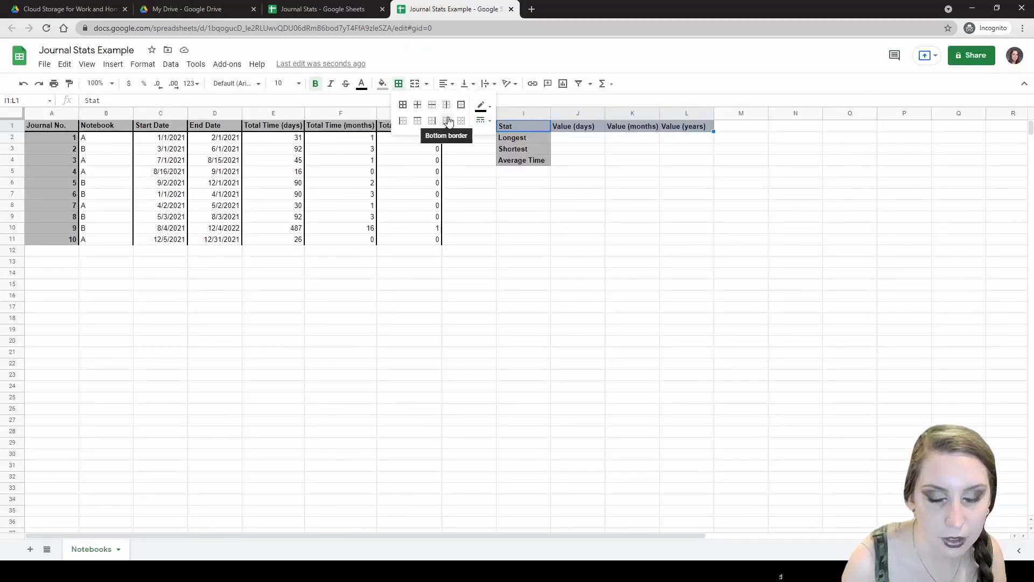
left_click(446, 120)
- Add right borders dividing columns I, J and K of the Stat table
left_click_drag(518, 126, 538, 162)
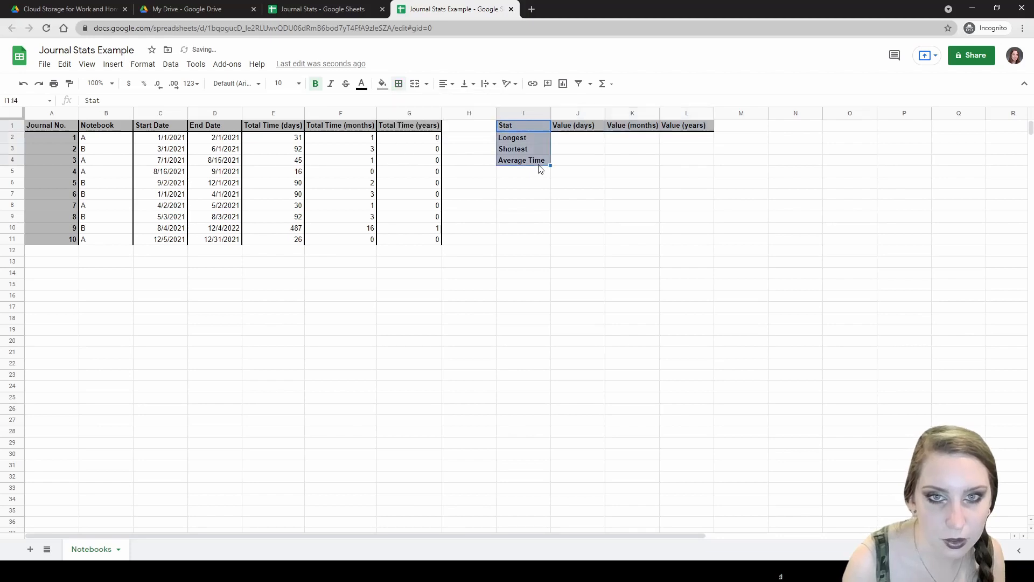
left_click(398, 84)
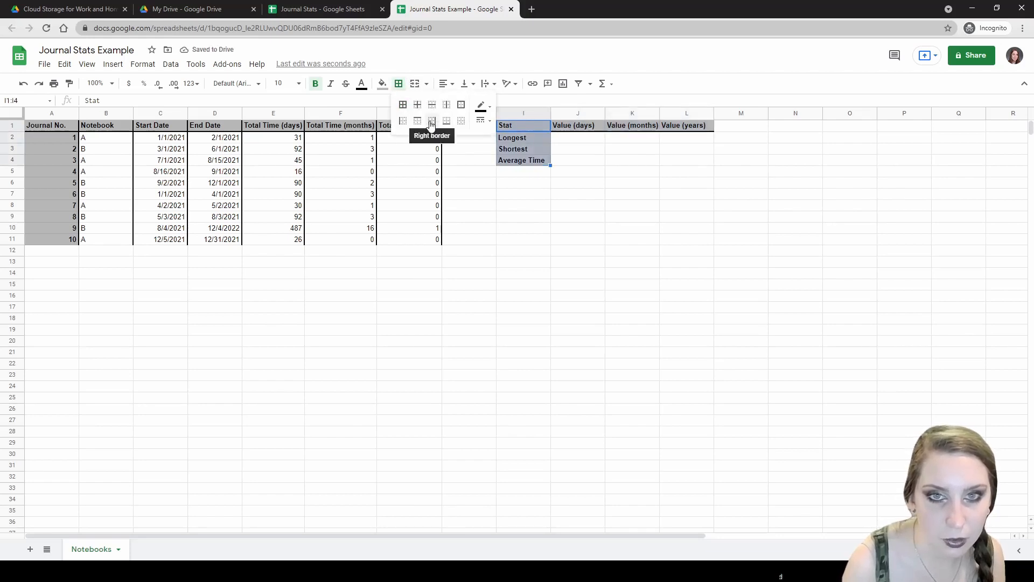
left_click(432, 121)
left_click_drag(571, 126, 576, 166)
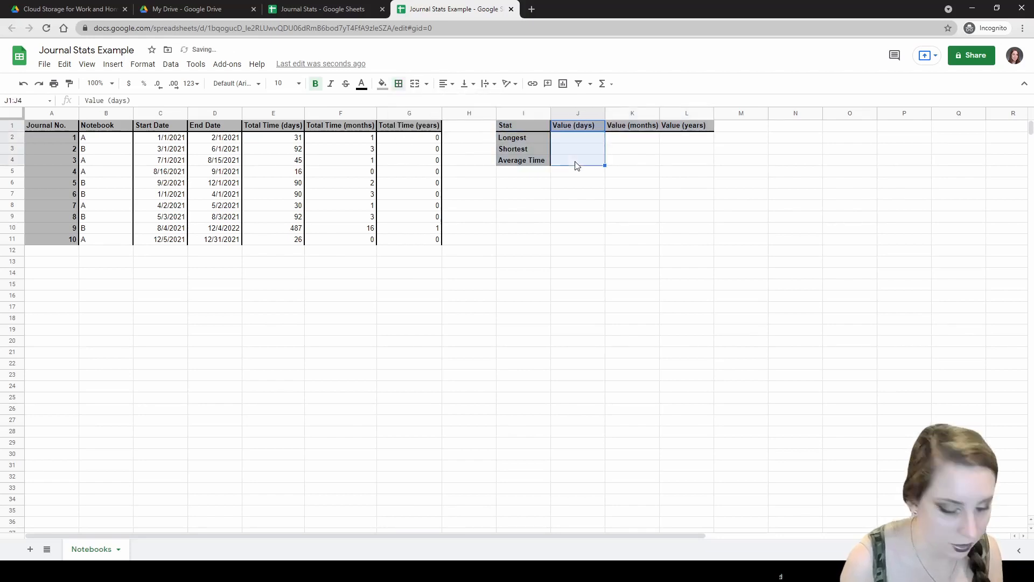
left_click_drag(618, 127, 625, 162)
left_click(649, 172)
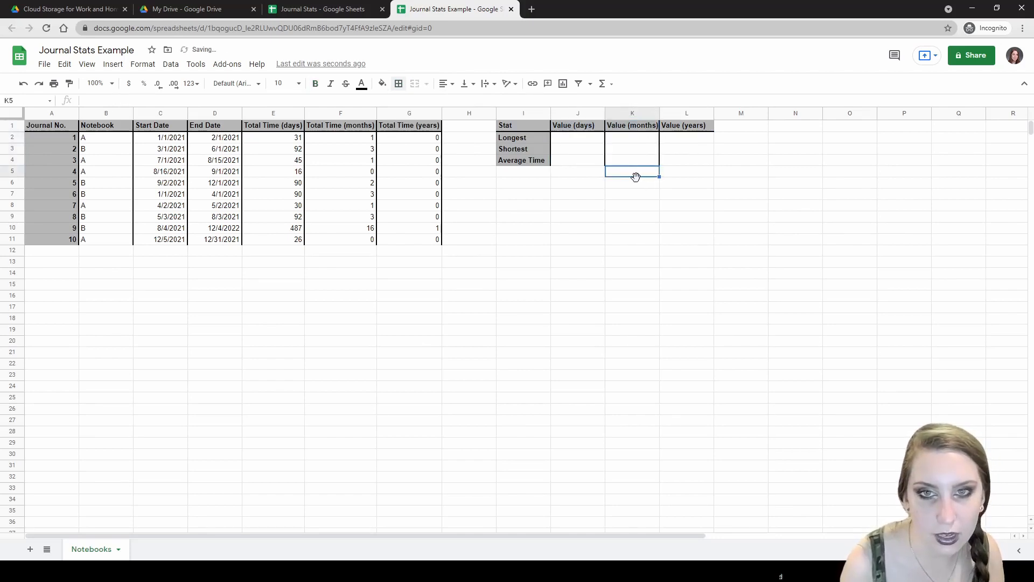
left_click(573, 139)
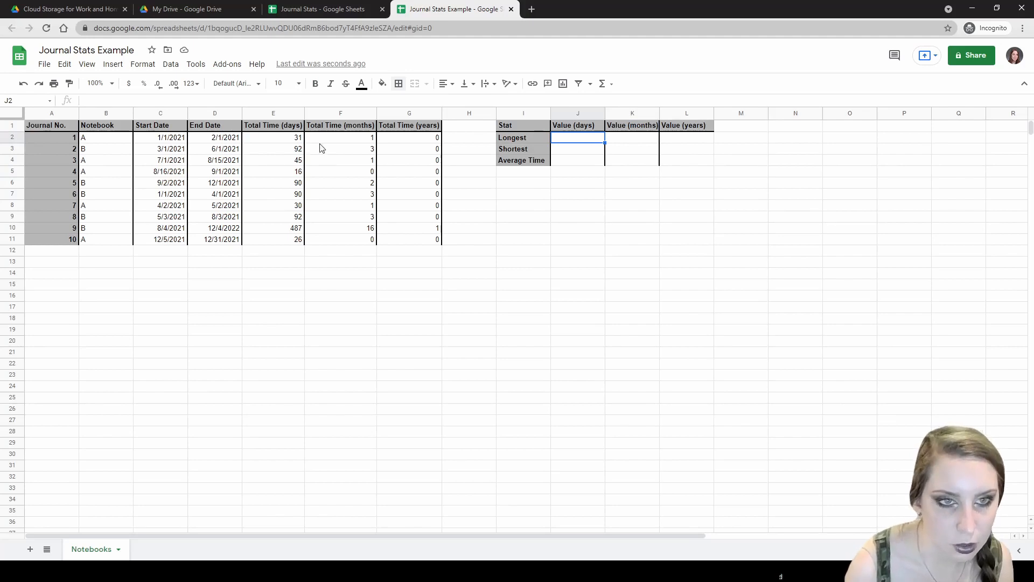
left_click(302, 143)
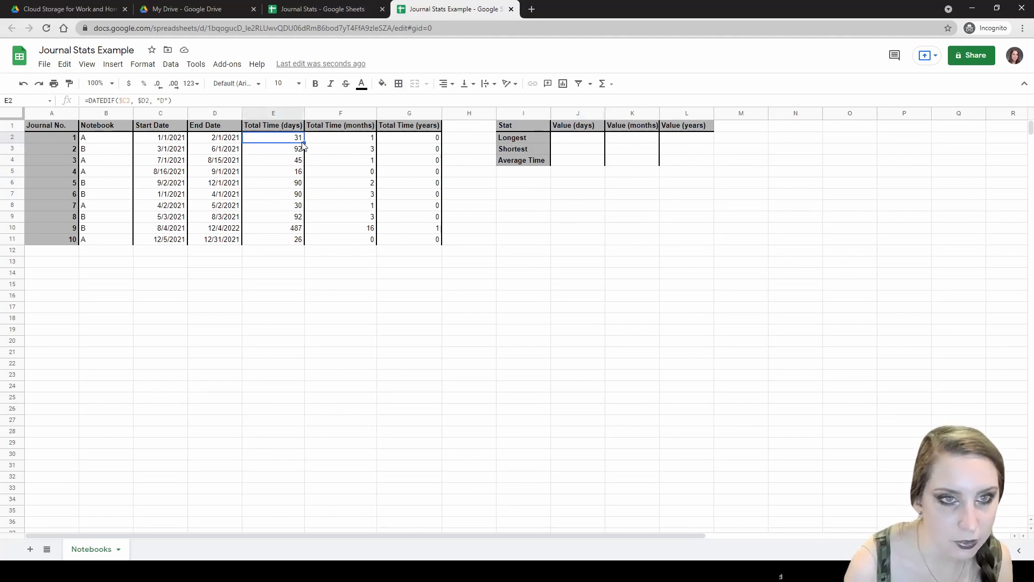
left_click(300, 240)
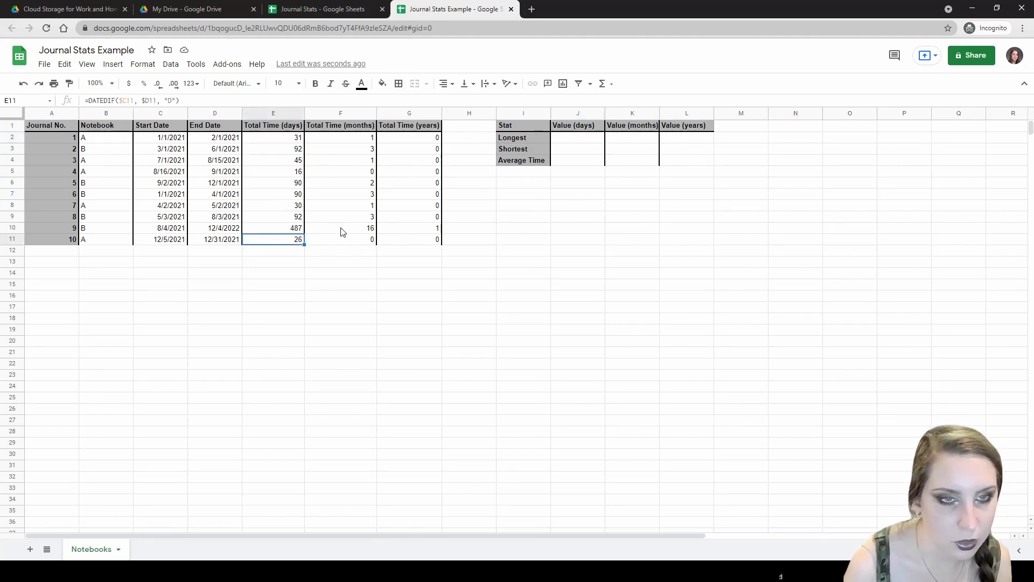
left_click(569, 141)
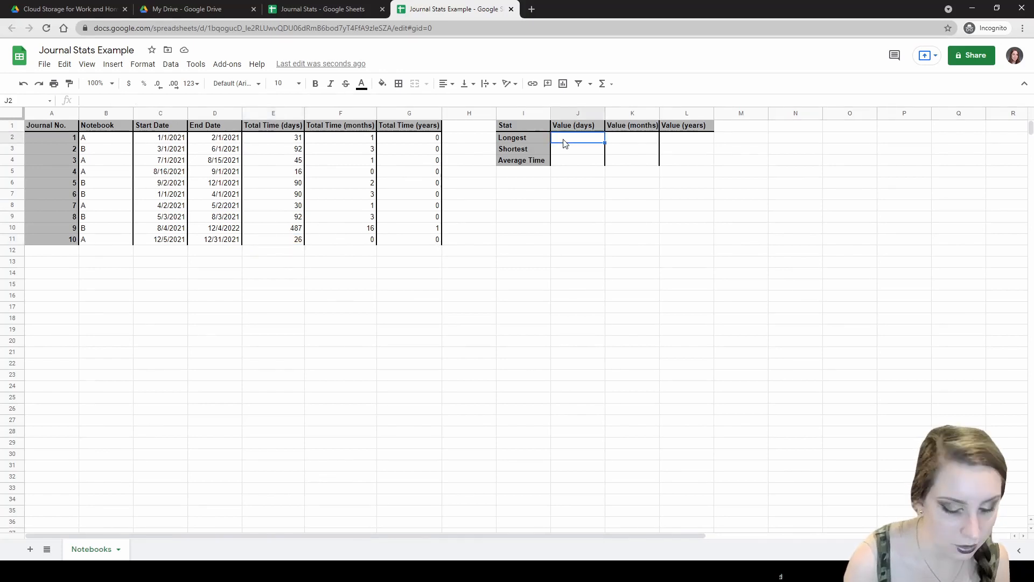
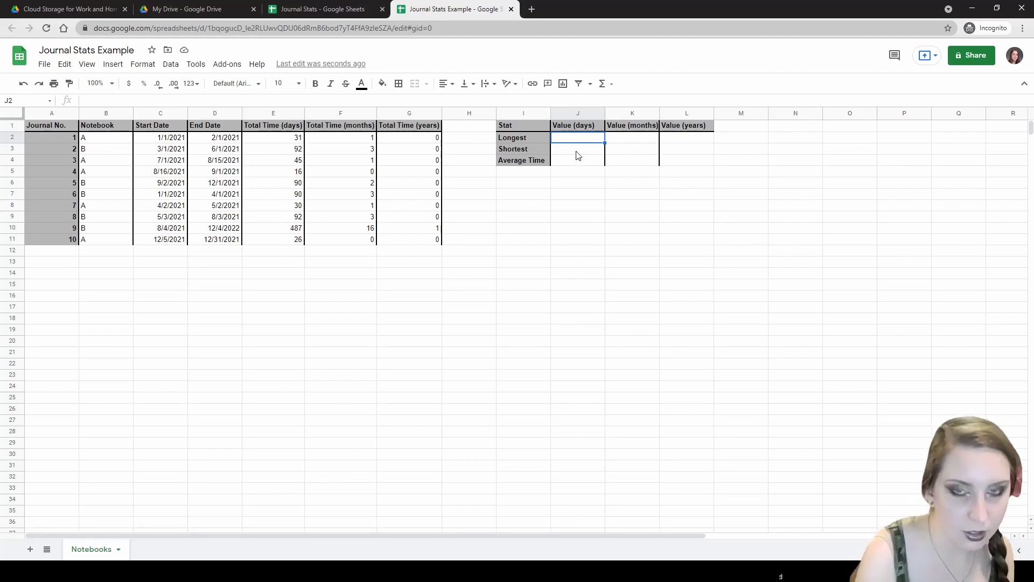
- Enter =MAX(E2:E11) in J2 for the Longest value
type("=")
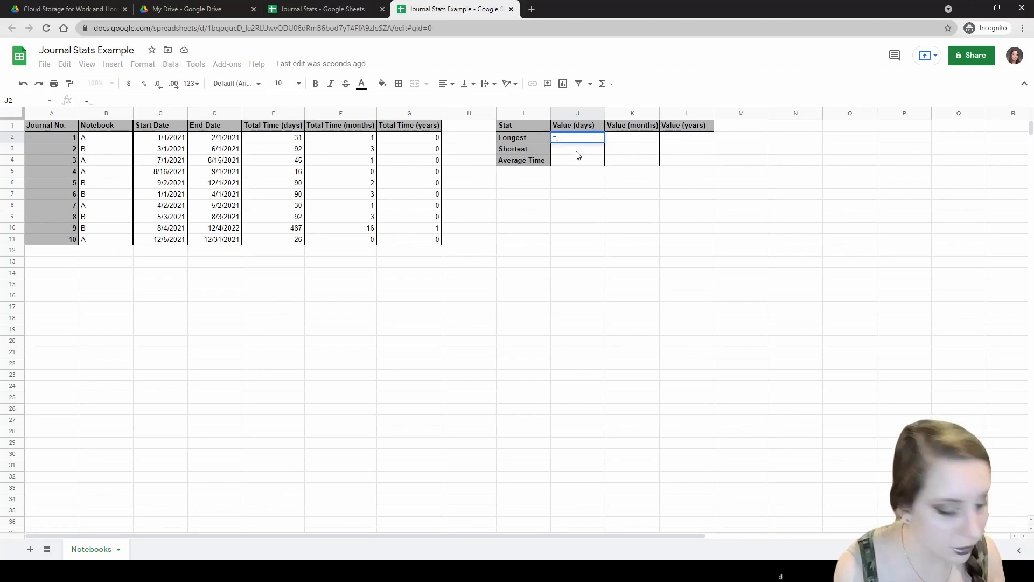
type("MAX")
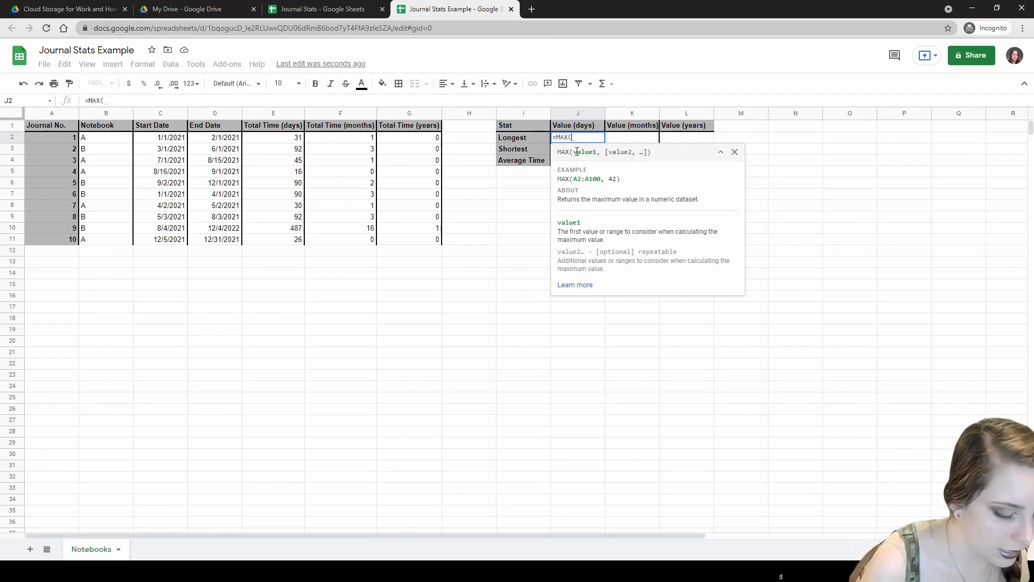
type("(e")
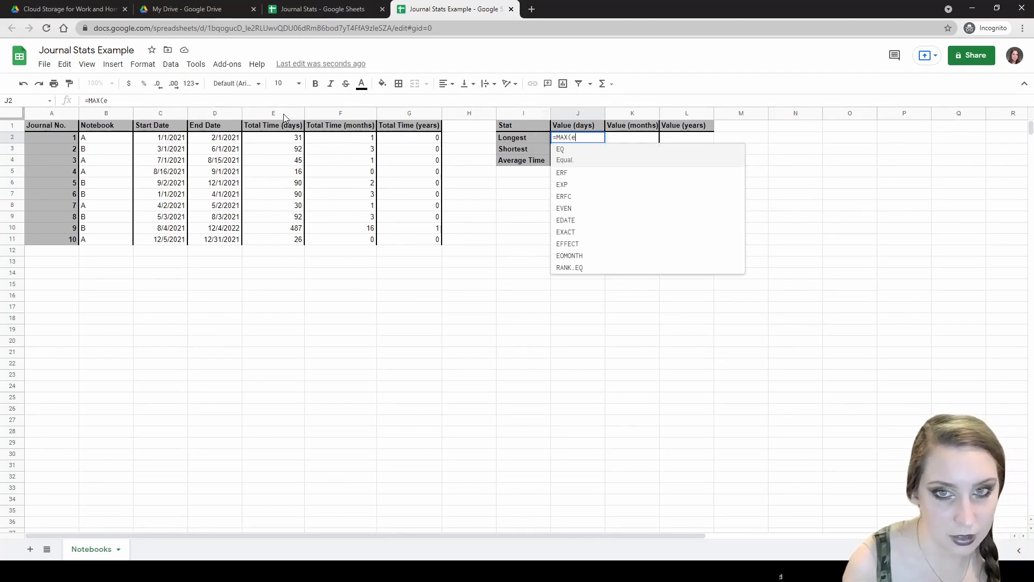
type("2")
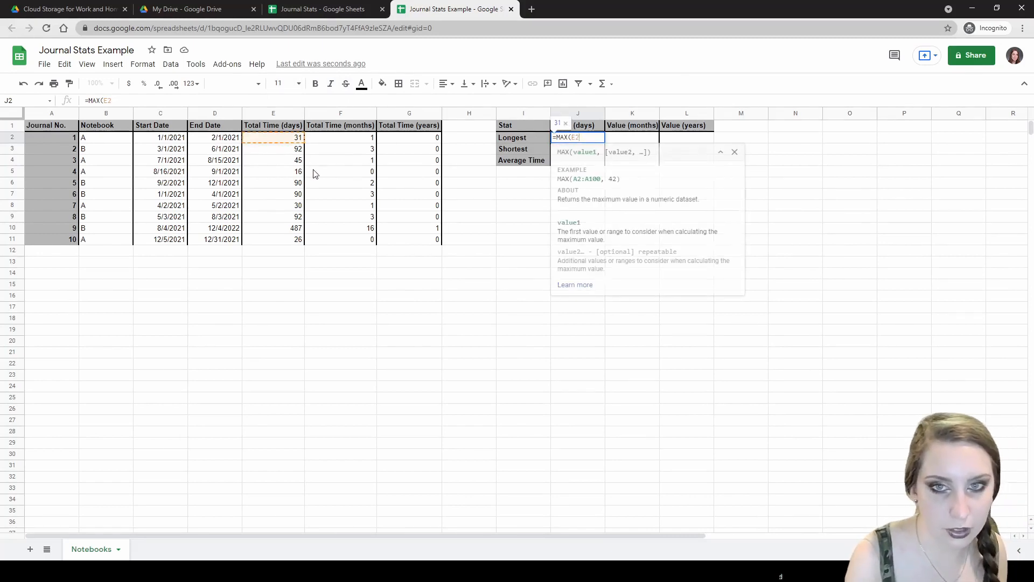
type(":")
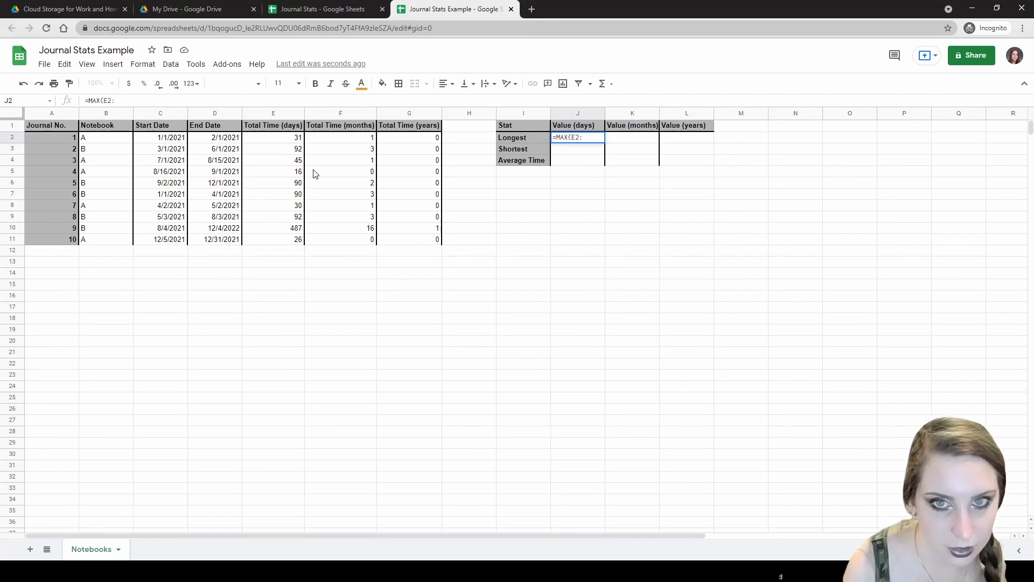
left_click(286, 240)
type(")")
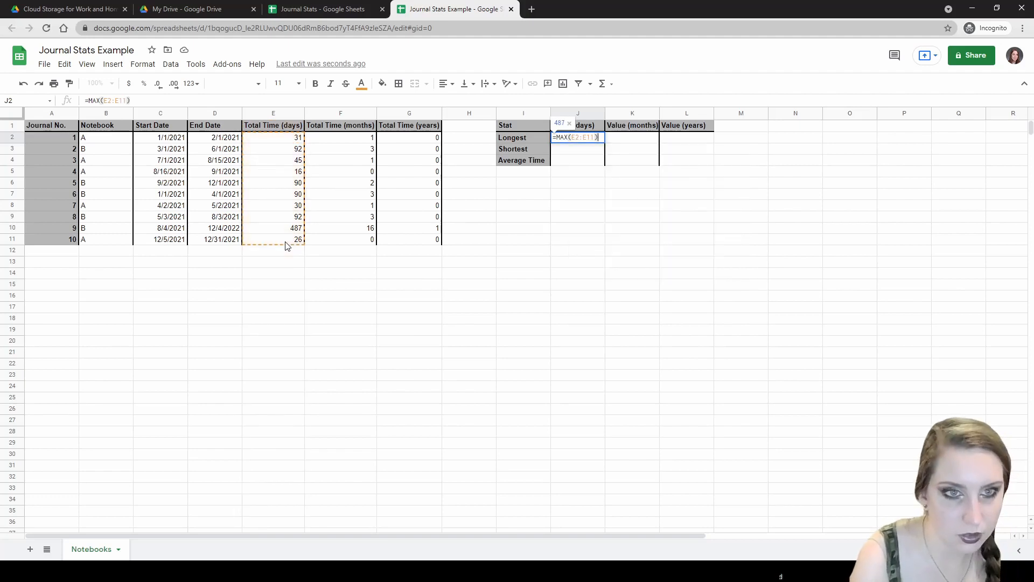
key("Return")
- Edit the Longest formula to =MAX(E2:E) so it covers all of column E
left_click(275, 234)
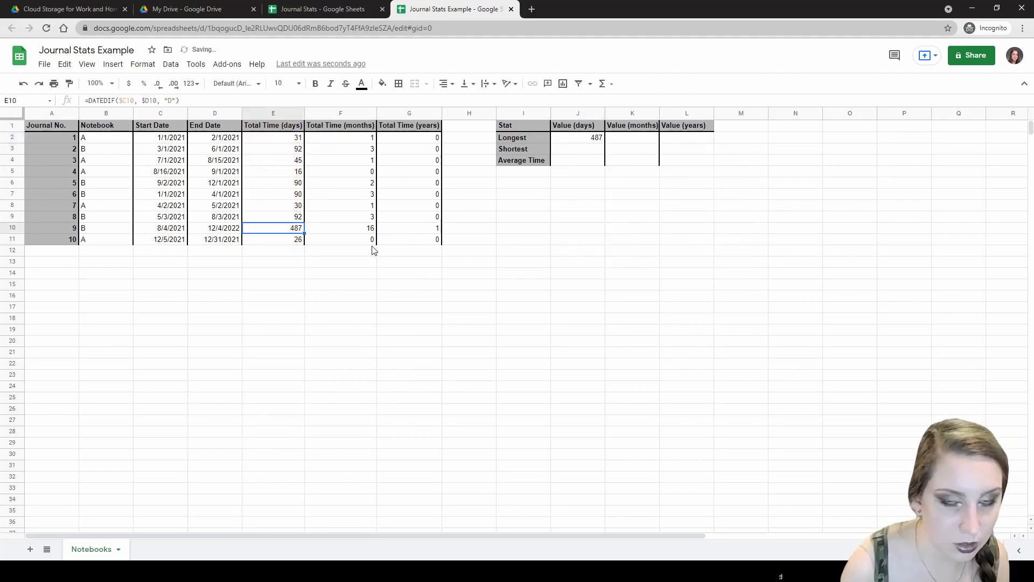
left_click(596, 139)
double_click(597, 138)
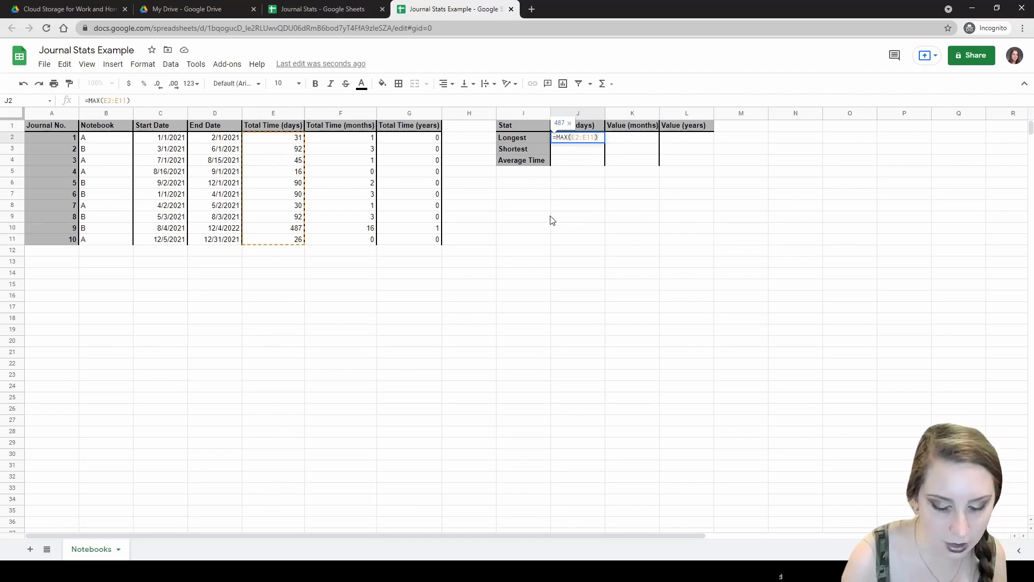
key("Left")
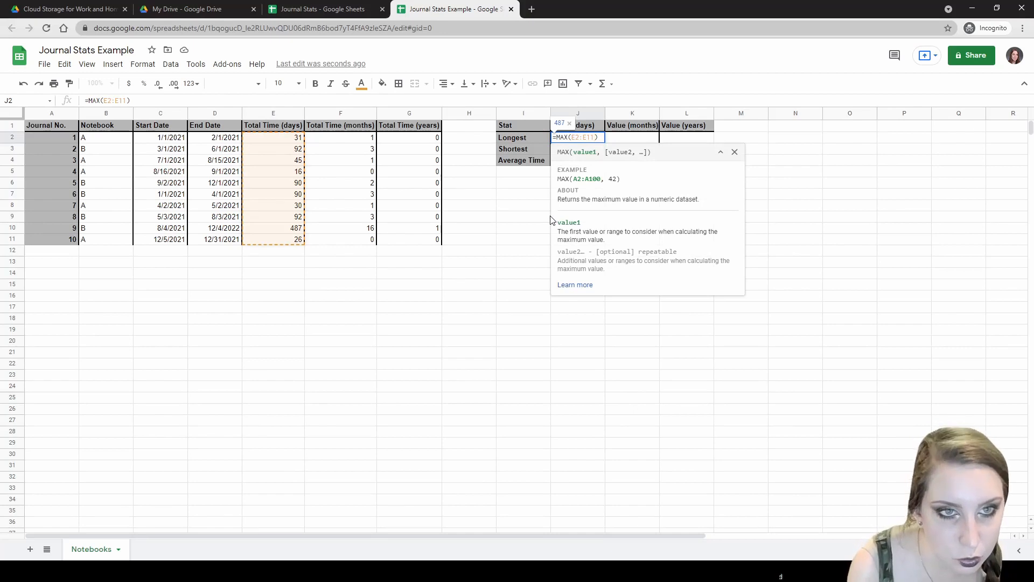
key("BackSpace")
key("BackSpace")
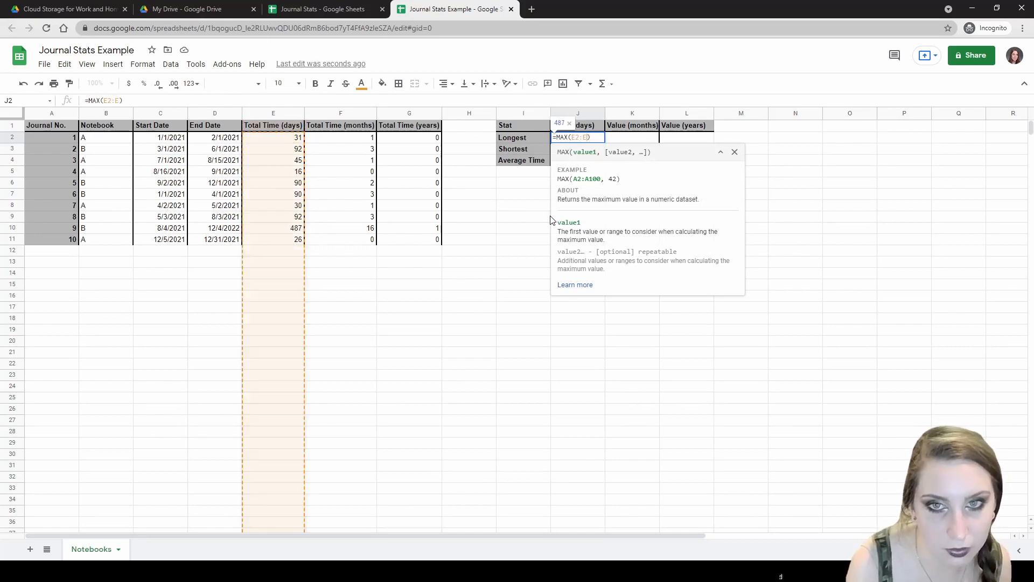
key("Return")
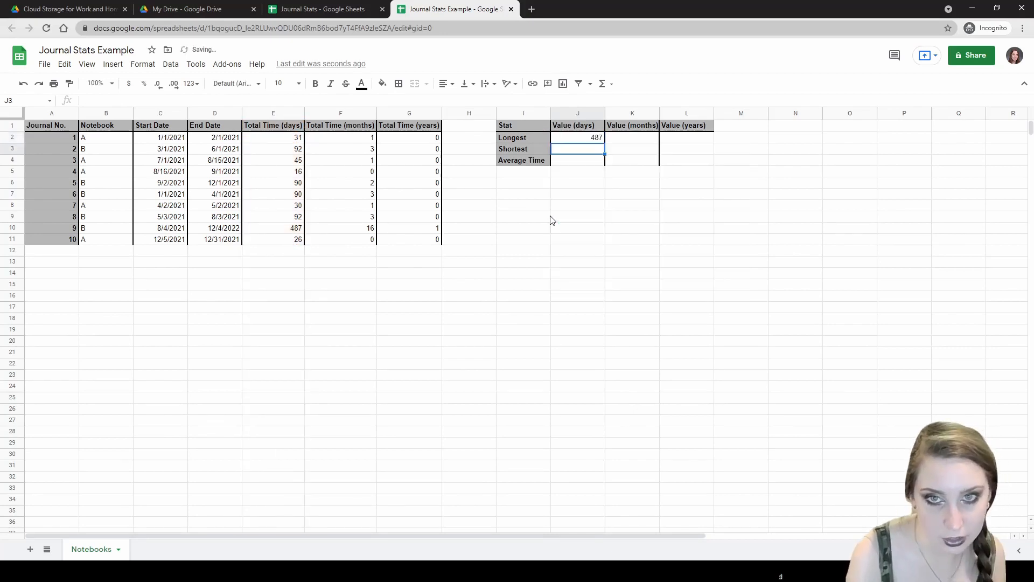
- Test the Longest formula with a temporary 600 in E12, then delete it
left_click(287, 232)
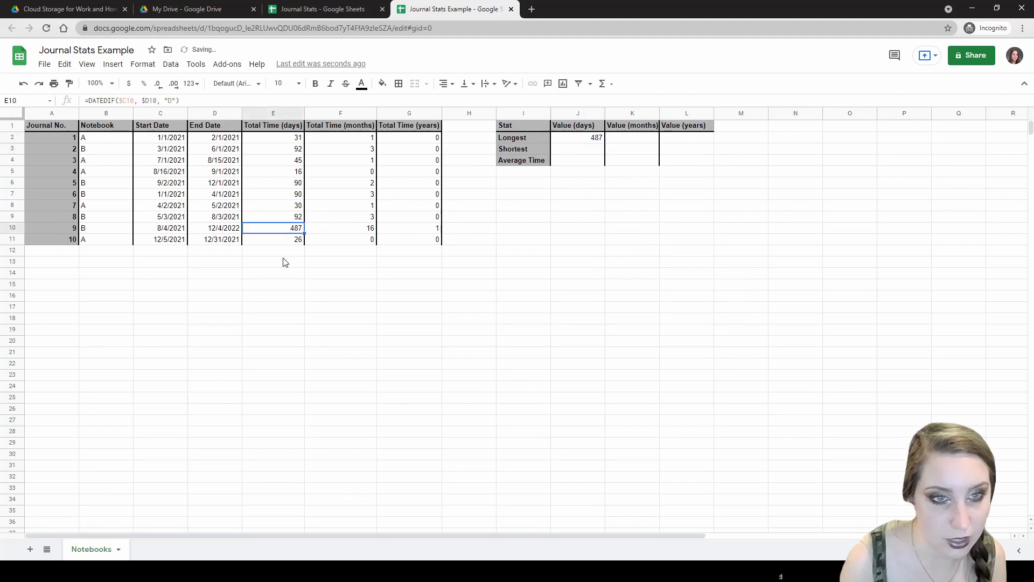
left_click(287, 253)
type("600")
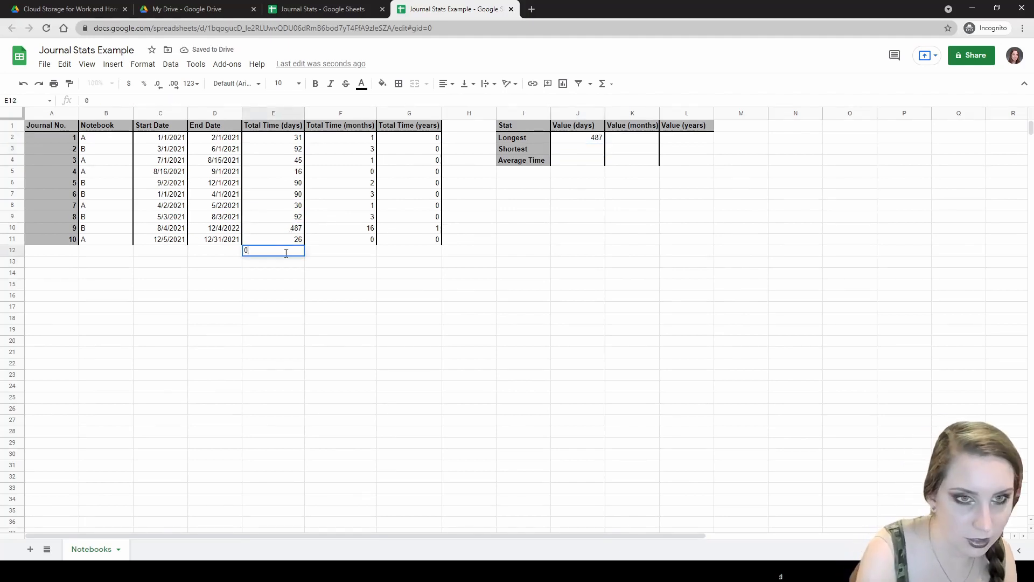
key("Return")
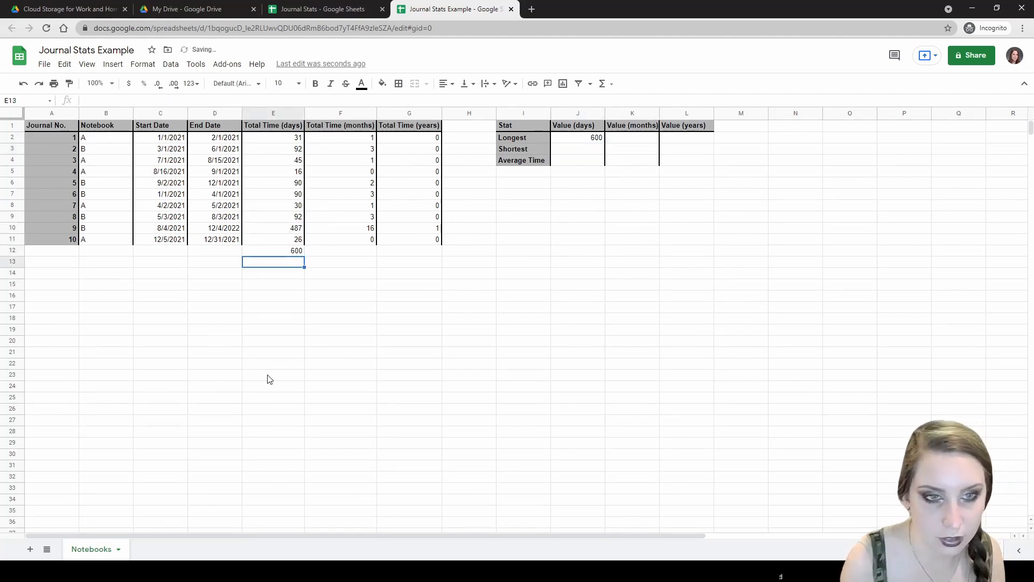
left_click(290, 254)
key("Delete")
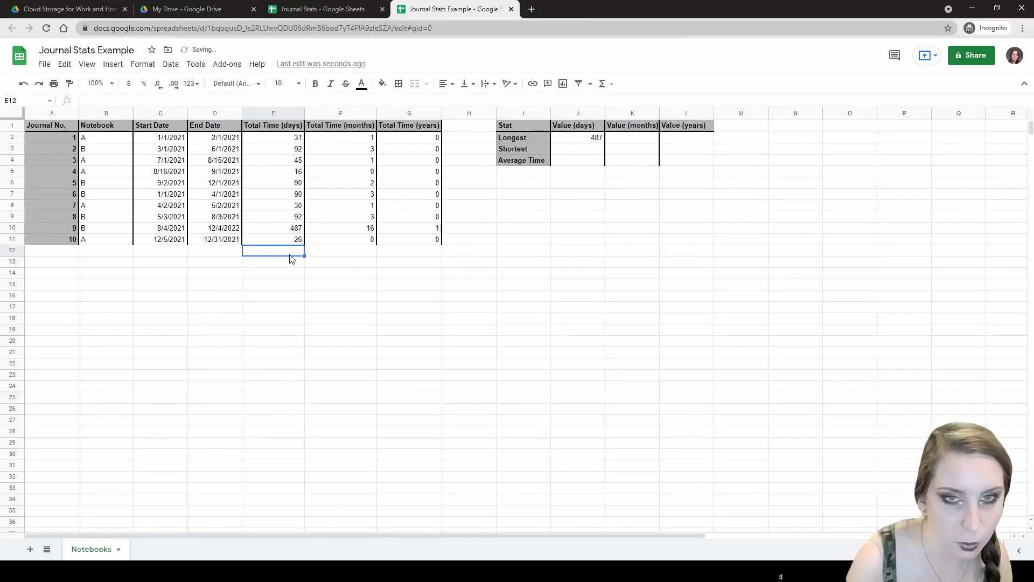
- Add dollar-sign anchors to the range in the J2 Longest formula
left_click(576, 131)
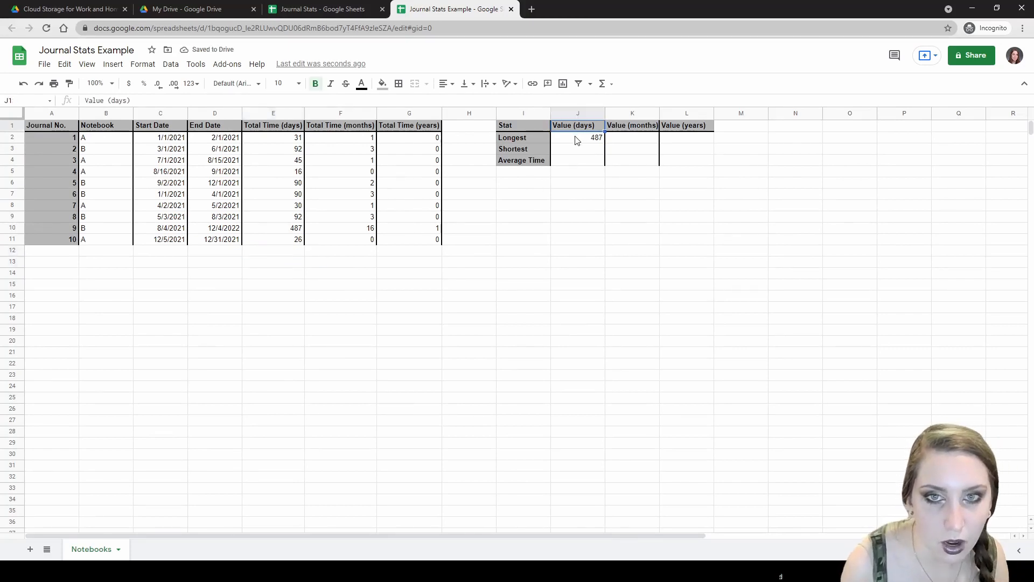
double_click(576, 139)
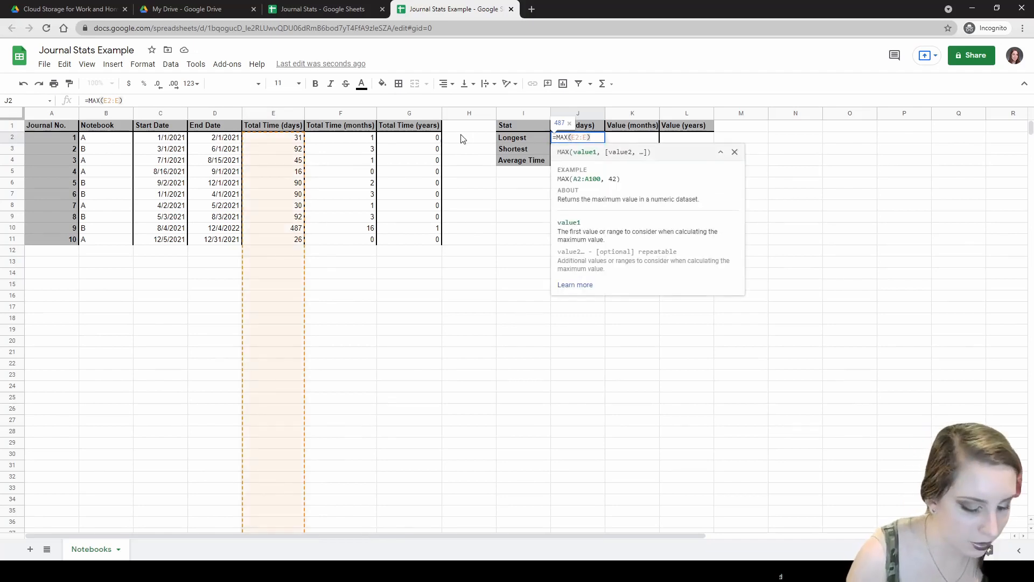
type("$")
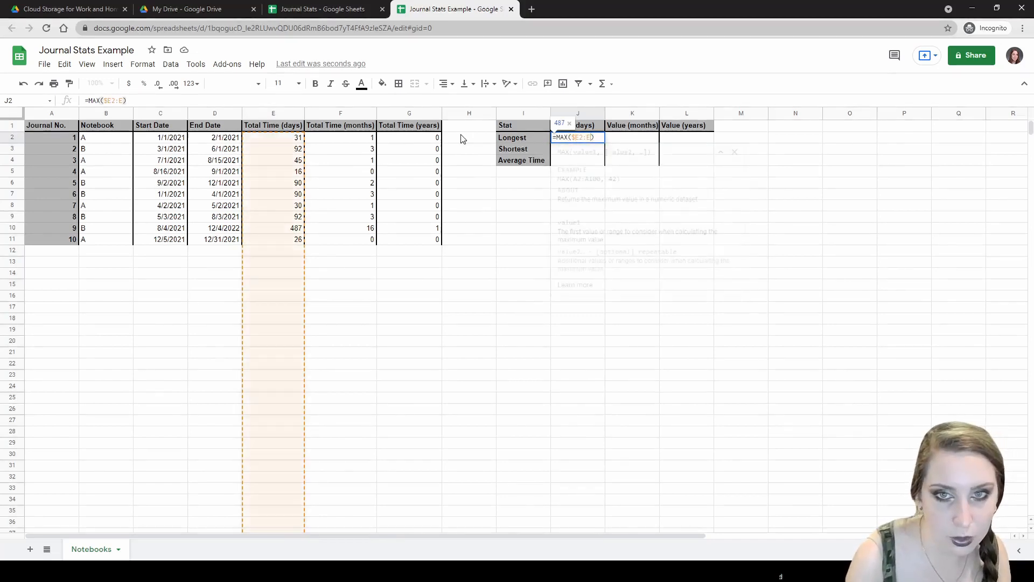
key("Right")
type("$")
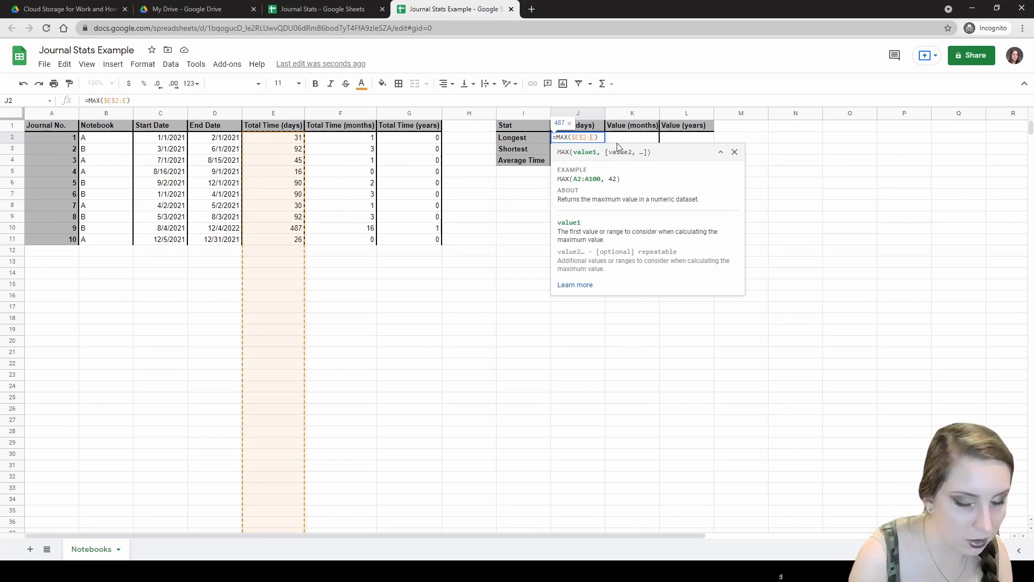
type("$")
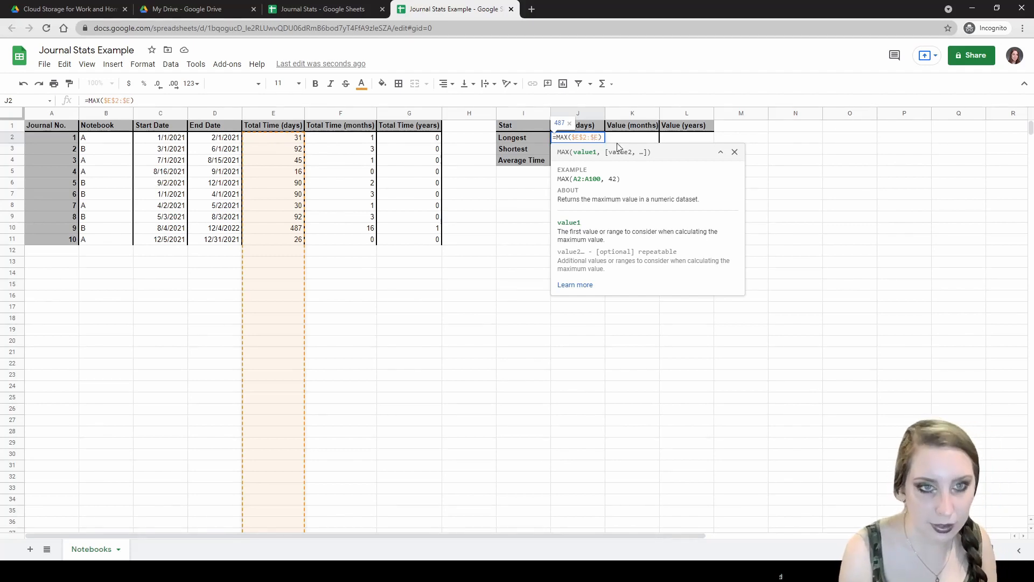
key("Return")
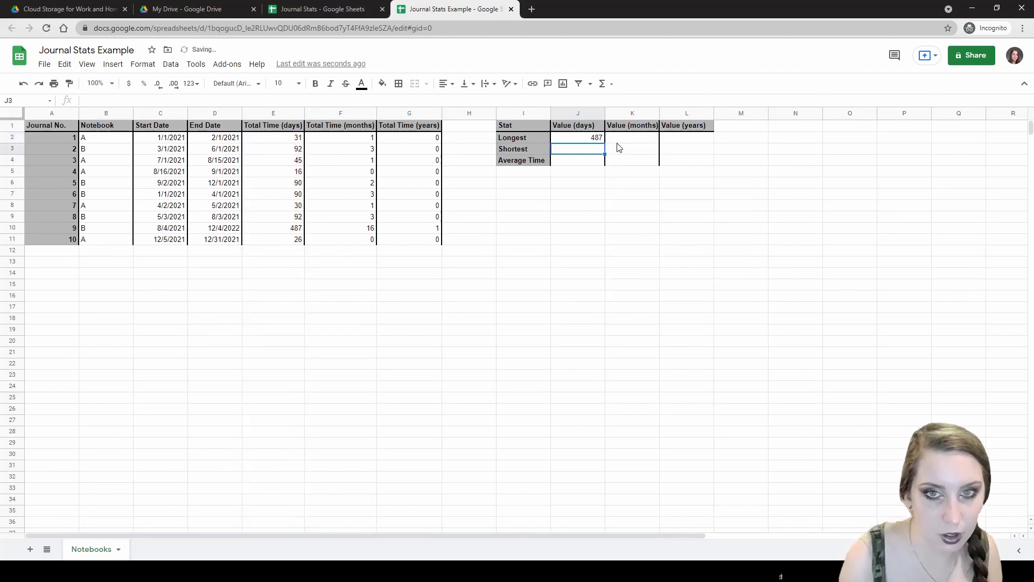
- Remove the column anchors so J2 reads =MAX(E$2:E), still showing 487
left_click(594, 139)
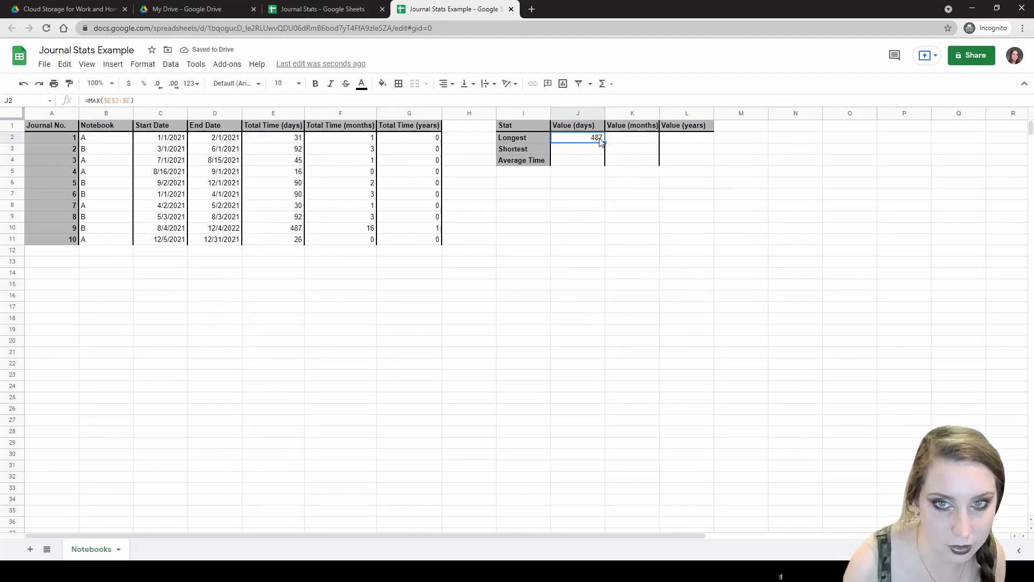
double_click(591, 139)
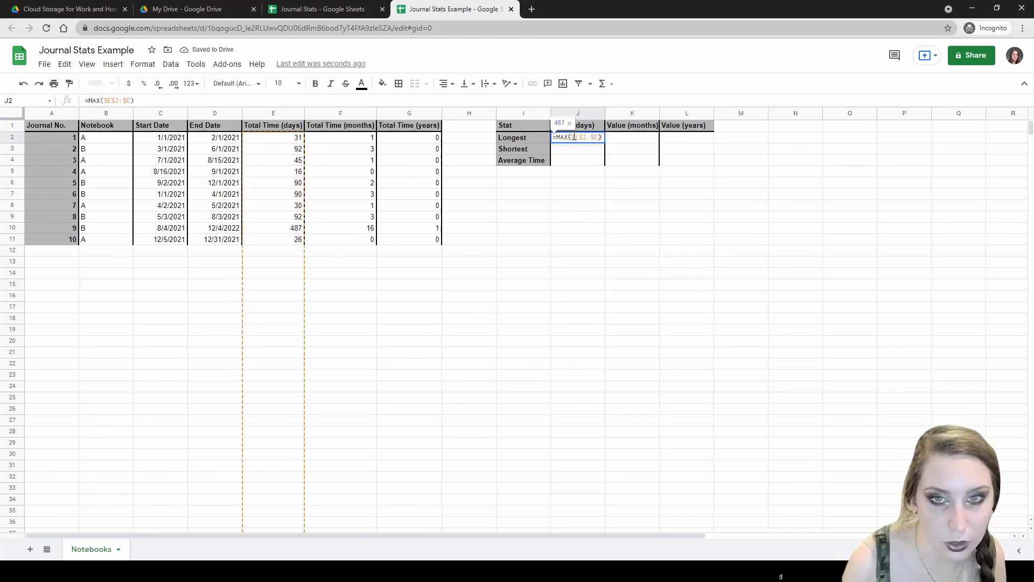
left_click(573, 137)
key("Delete")
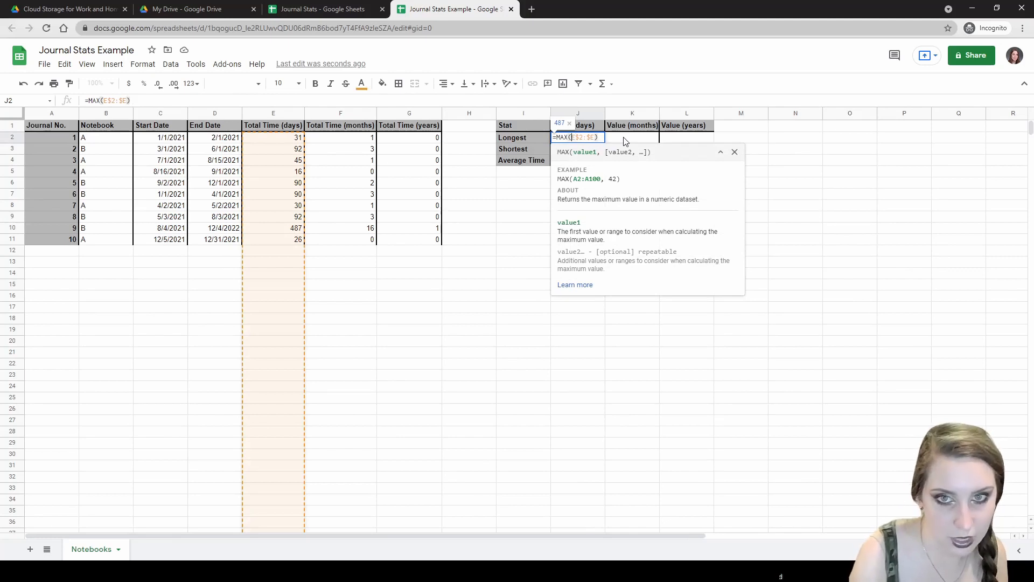
key("Right")
key("Right")
key("Right")
key("Right")
key("Delete")
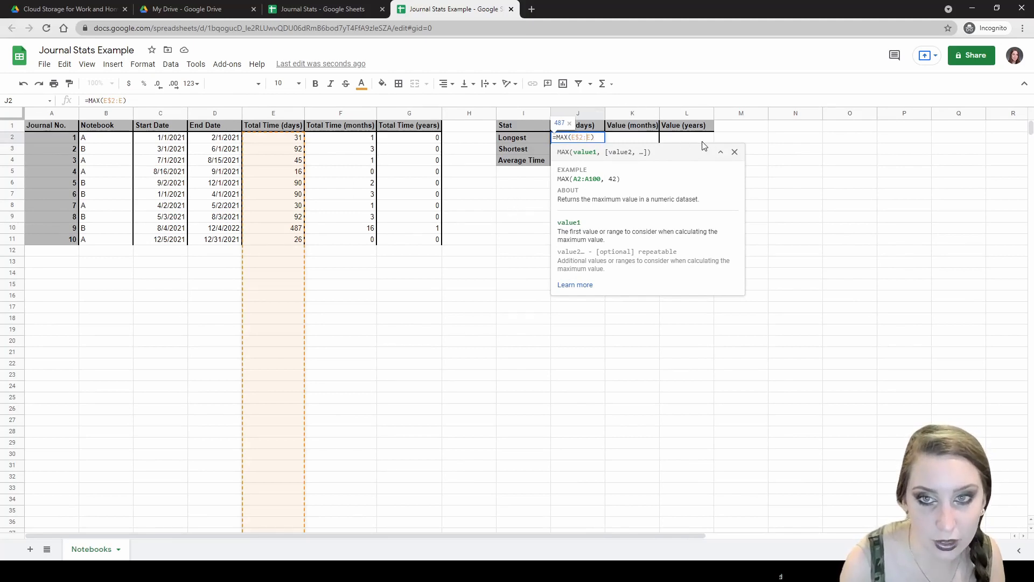
left_click(546, 183)
double_click(580, 140)
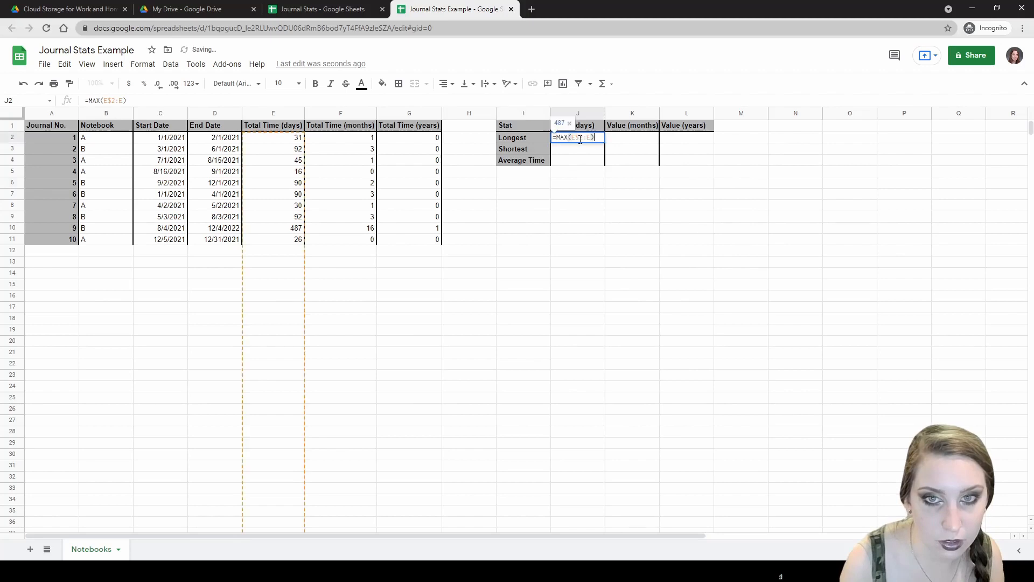
key("Return")
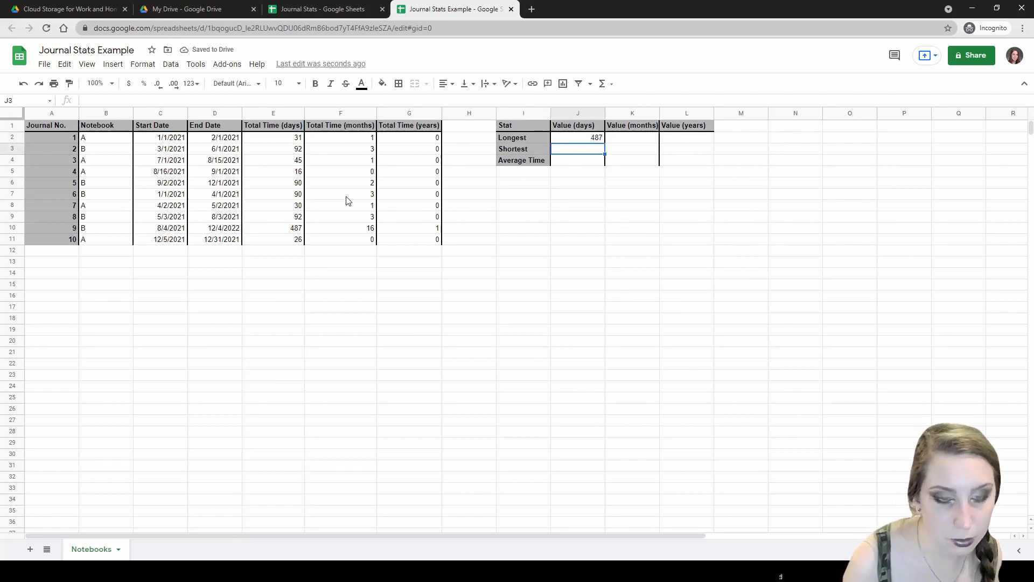
- Enter the Shortest formula =MIN(E$2:E), giving 16
type("=MIN(")
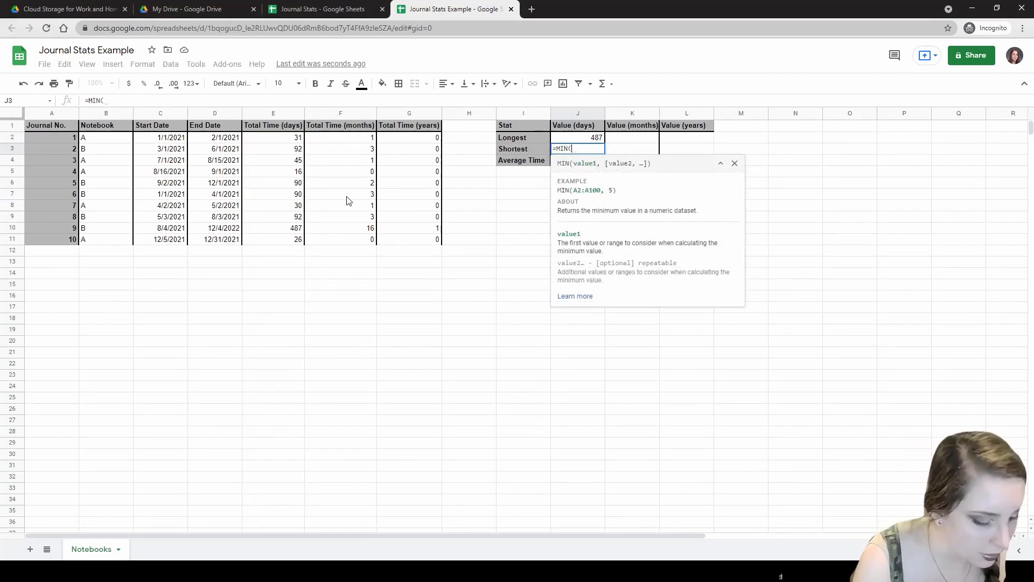
type("E")
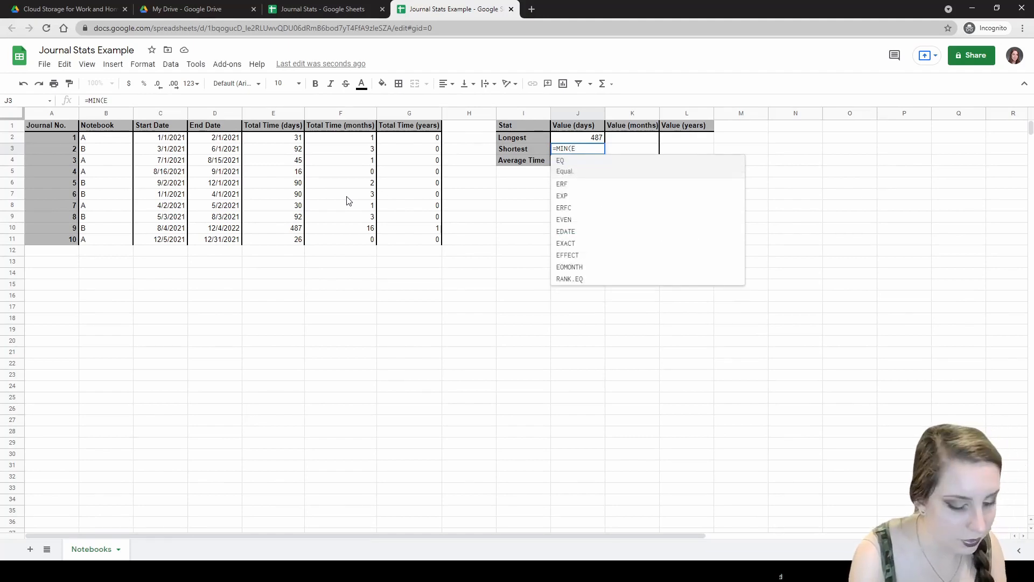
type("$2:E)")
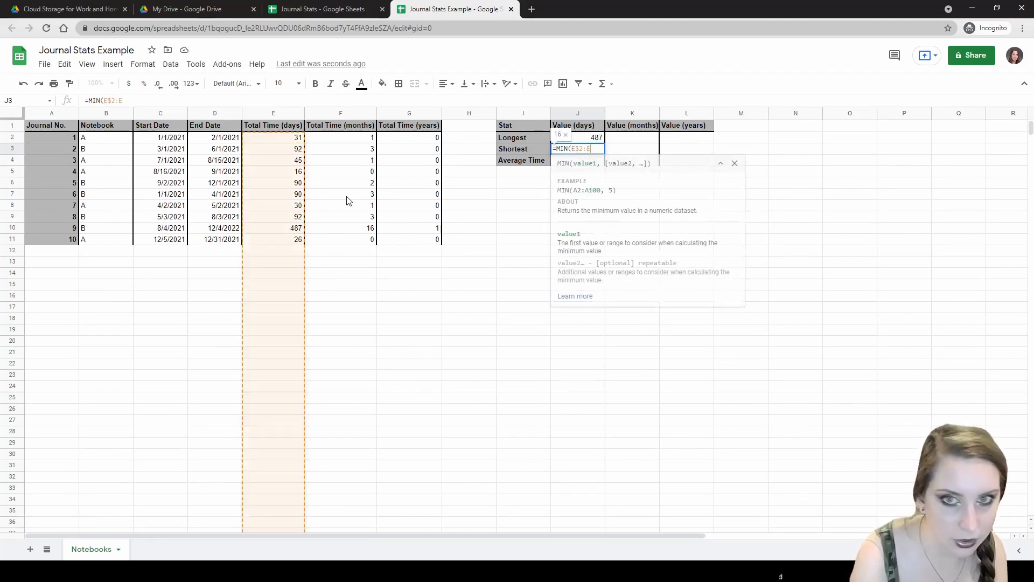
key("Return")
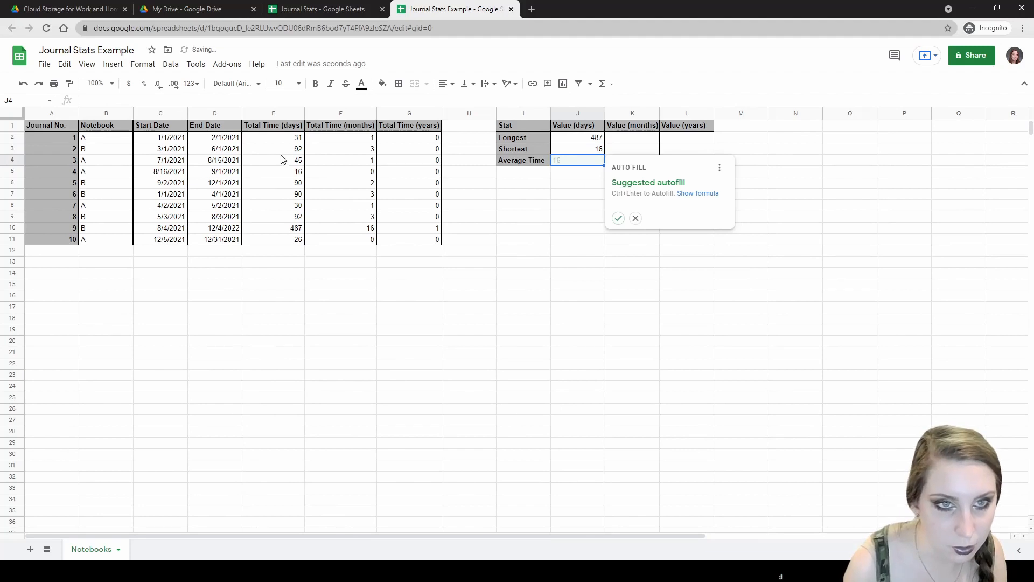
left_click(298, 172)
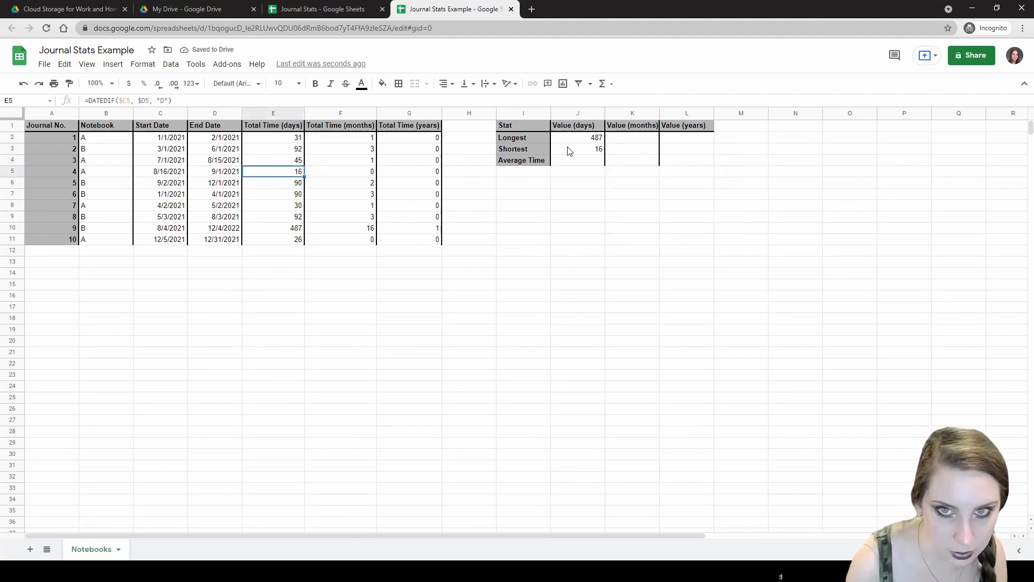
- Enter =AVERAGE(E$2:E) in J4 for Average Time, giving 99.9 days
left_click(576, 163)
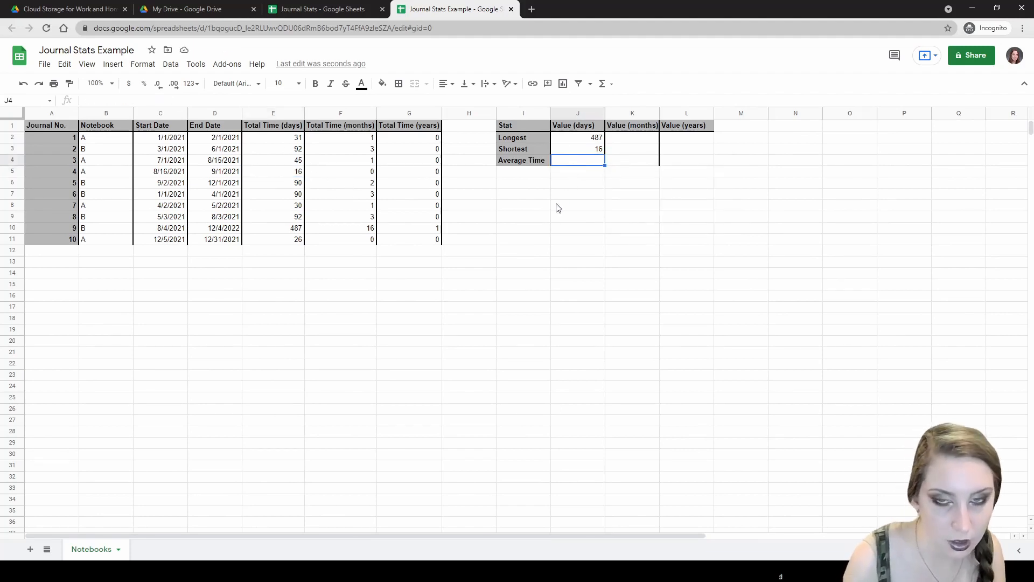
type("=")
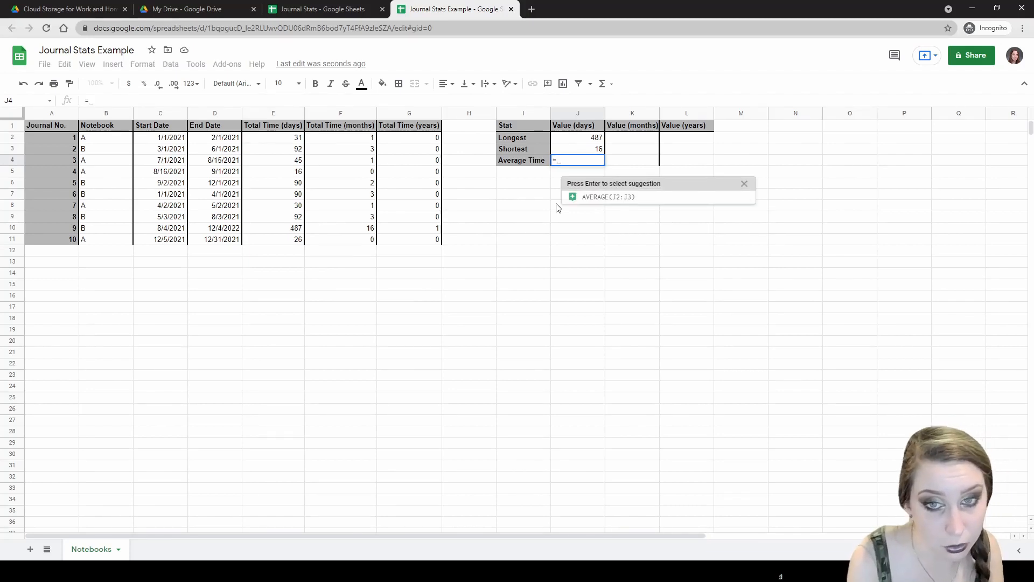
type("AVERAGE")
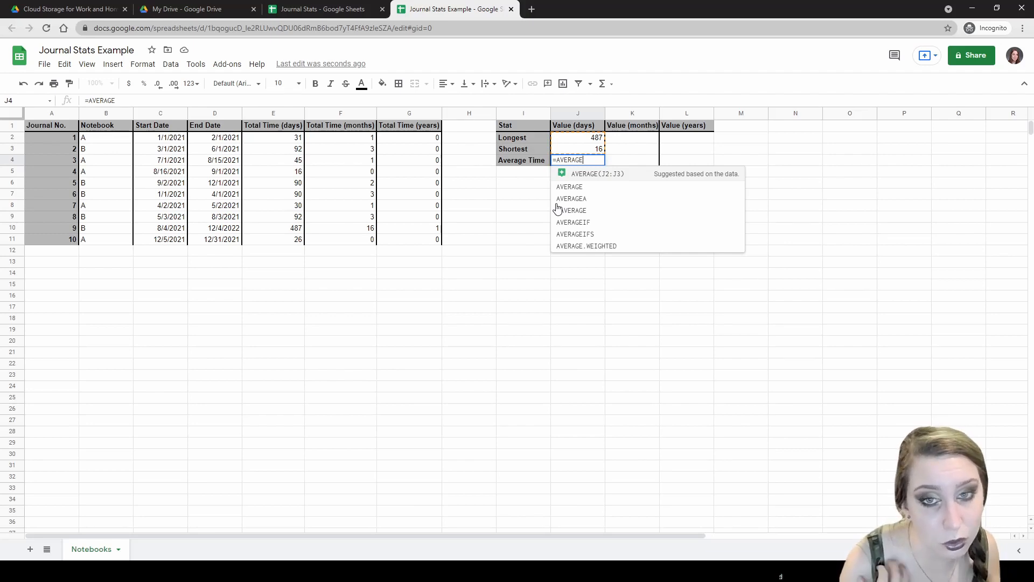
type("(")
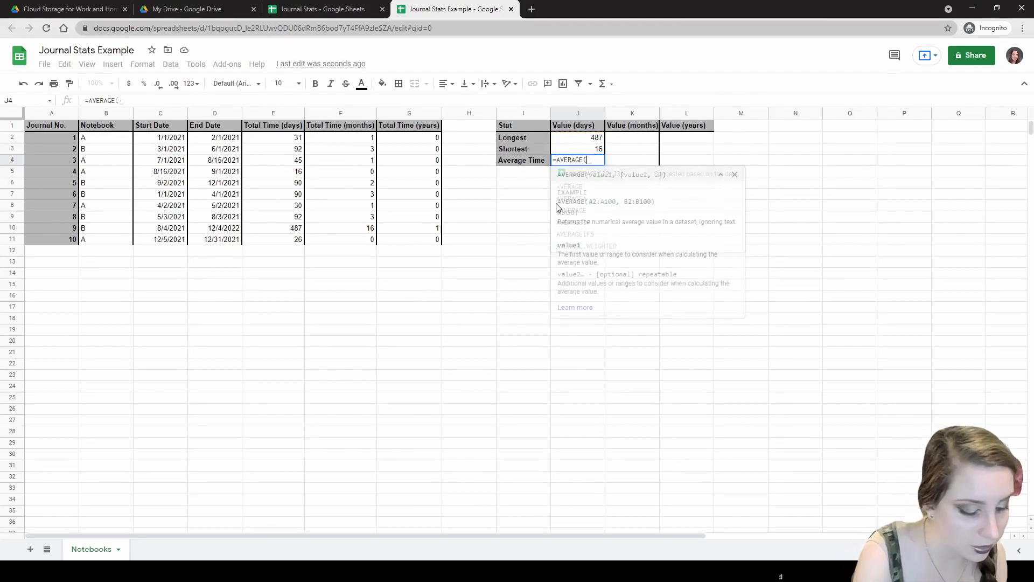
type("E")
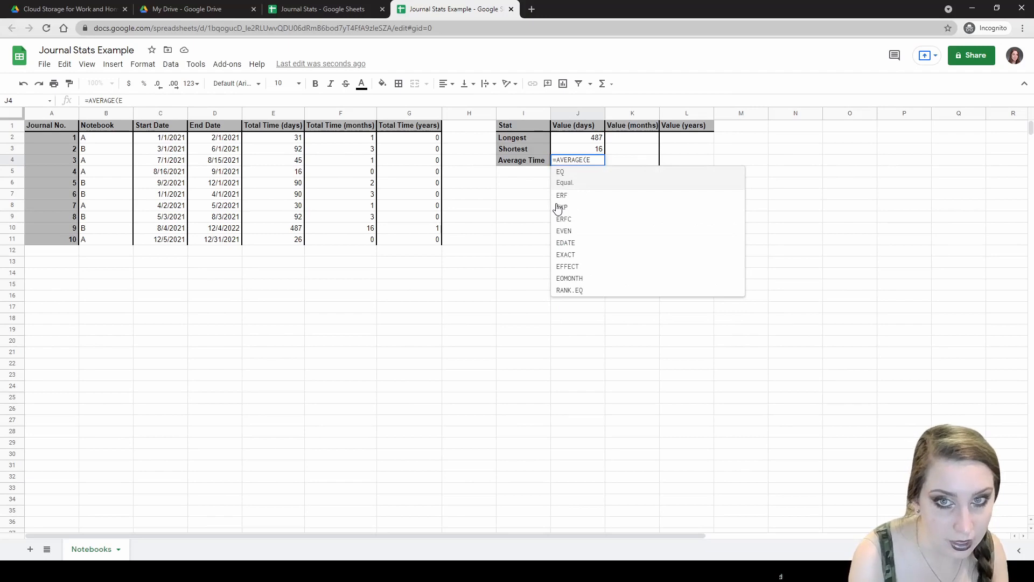
type("$2:")
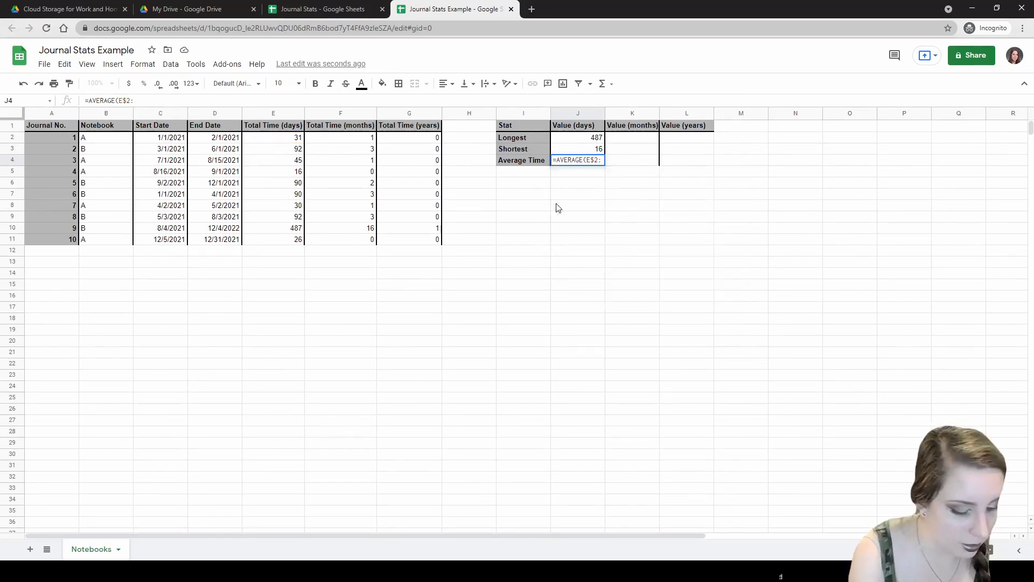
type("E)")
key("Return")
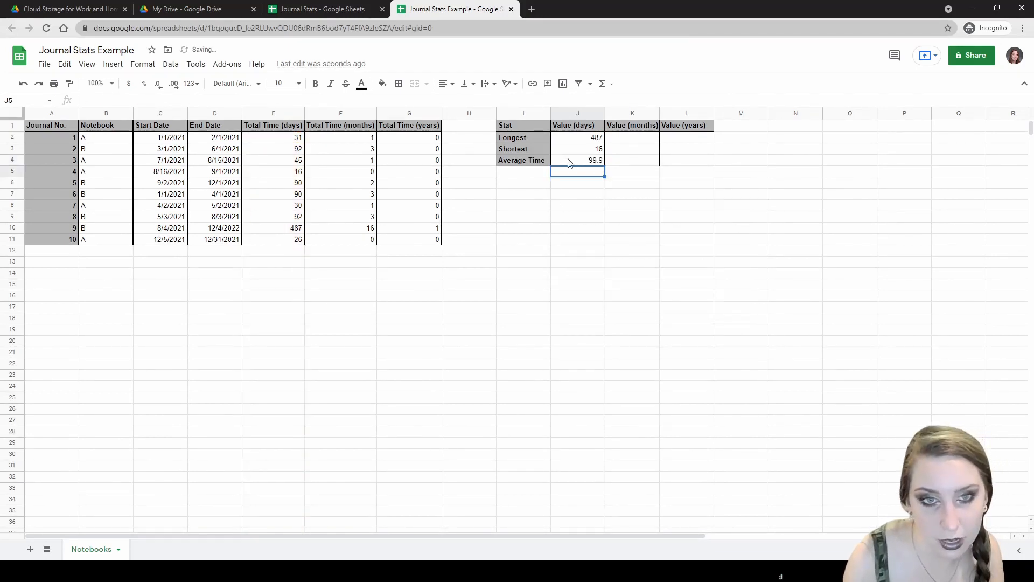
left_click(293, 232)
left_click(518, 171)
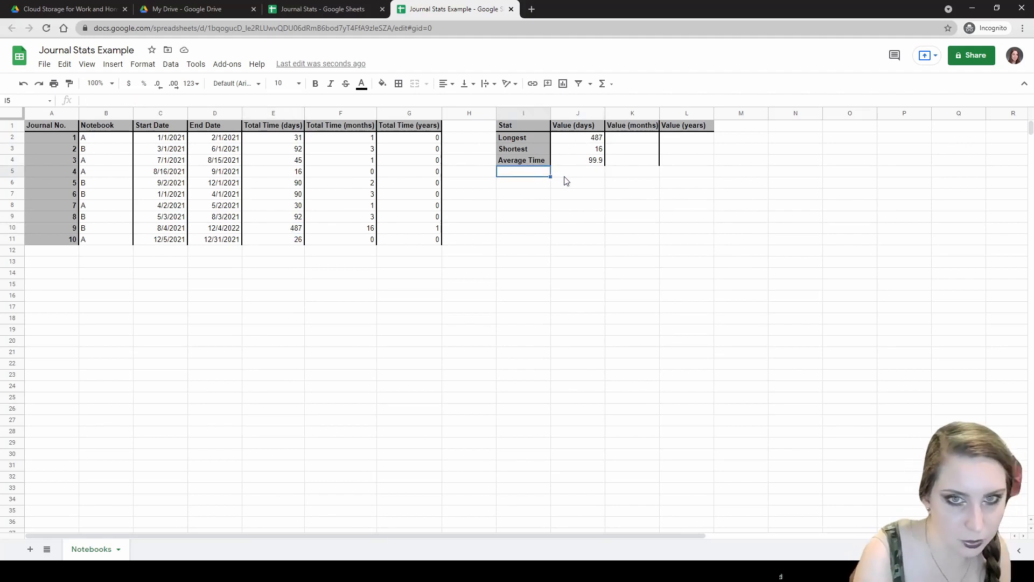
- Type 'Most Common' in I5, then make it bold with the grey label fill
type("mOST")
key("BackSpace")
key("BackSpace")
key("BackSpace")
key("BackSpace")
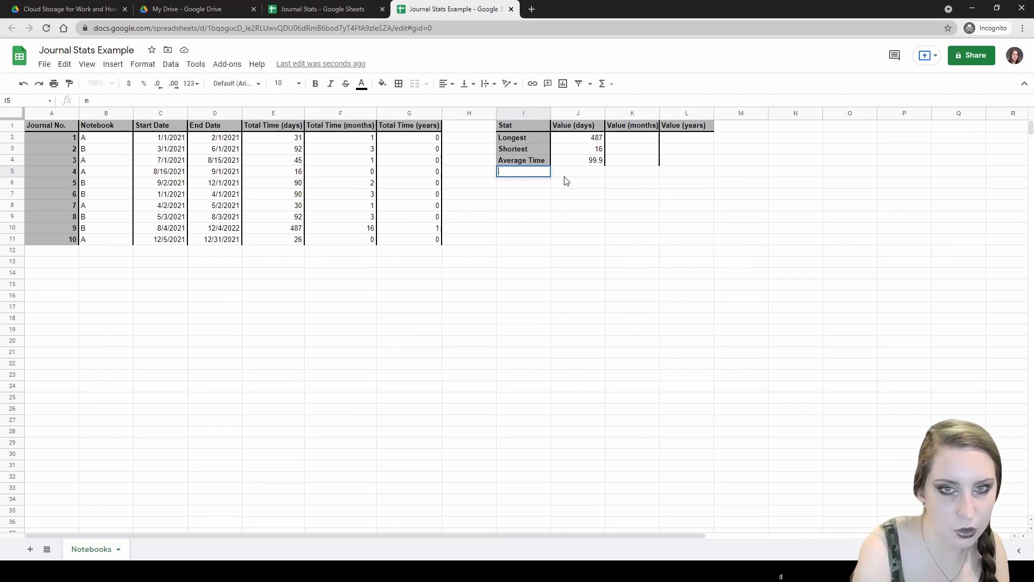
type("Most Common")
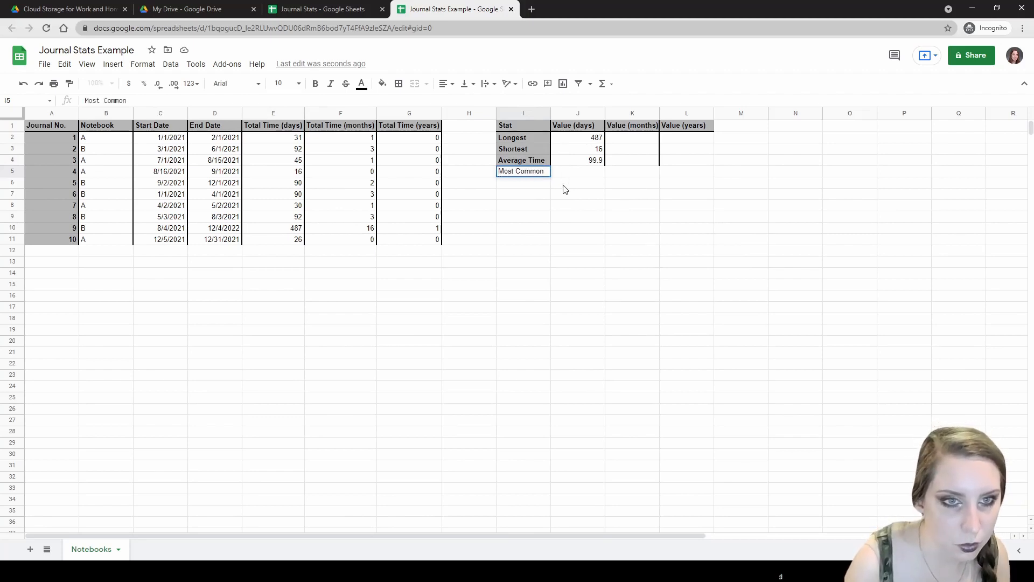
left_click(490, 235)
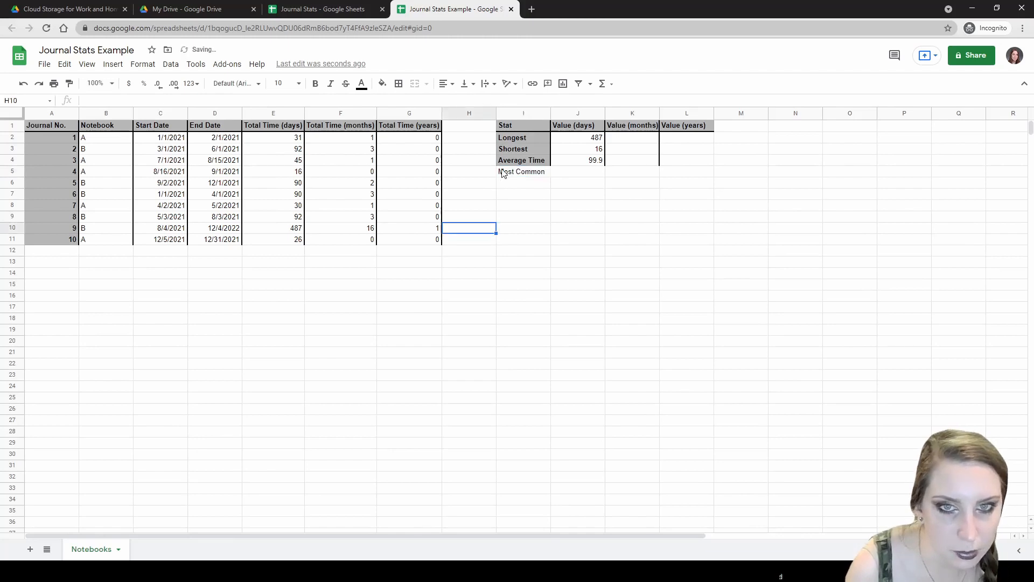
left_click(502, 173)
key("ctrl+b")
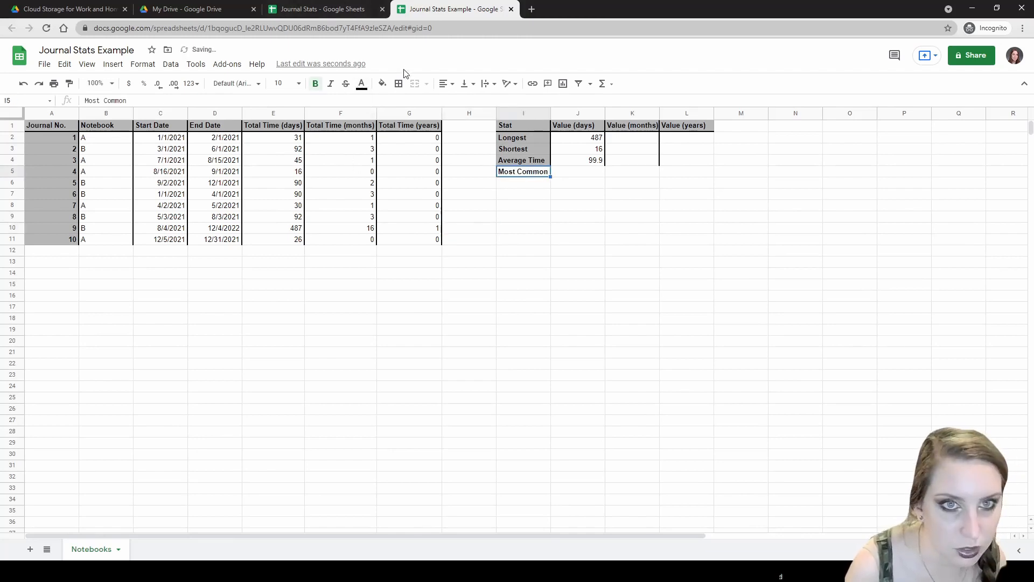
left_click(382, 83)
left_click(446, 120)
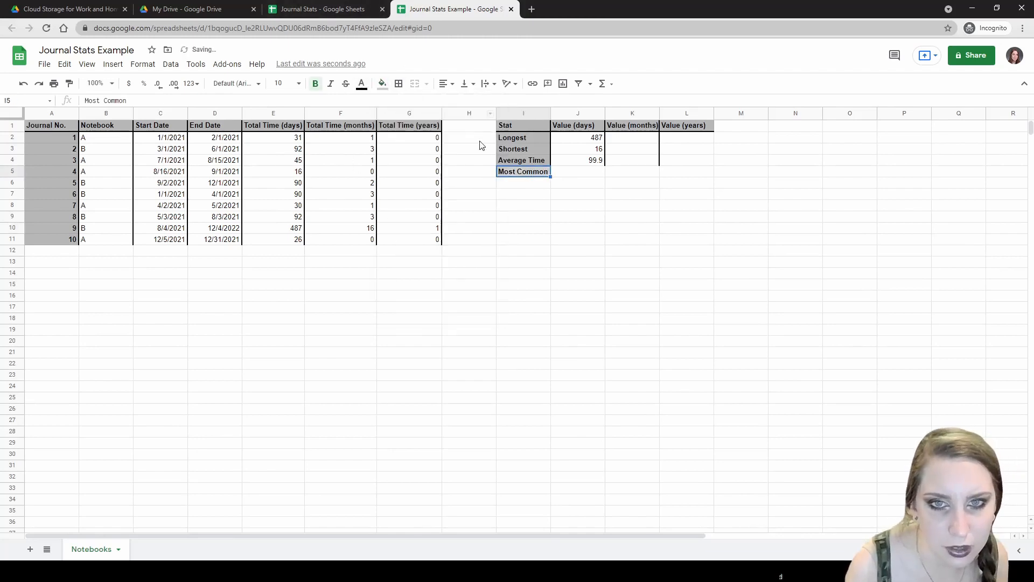
left_click(383, 84)
- Reapply the grey label fill and enter =MODE(E$2:E) in J5, returning 92
left_click(434, 122)
left_click(575, 171)
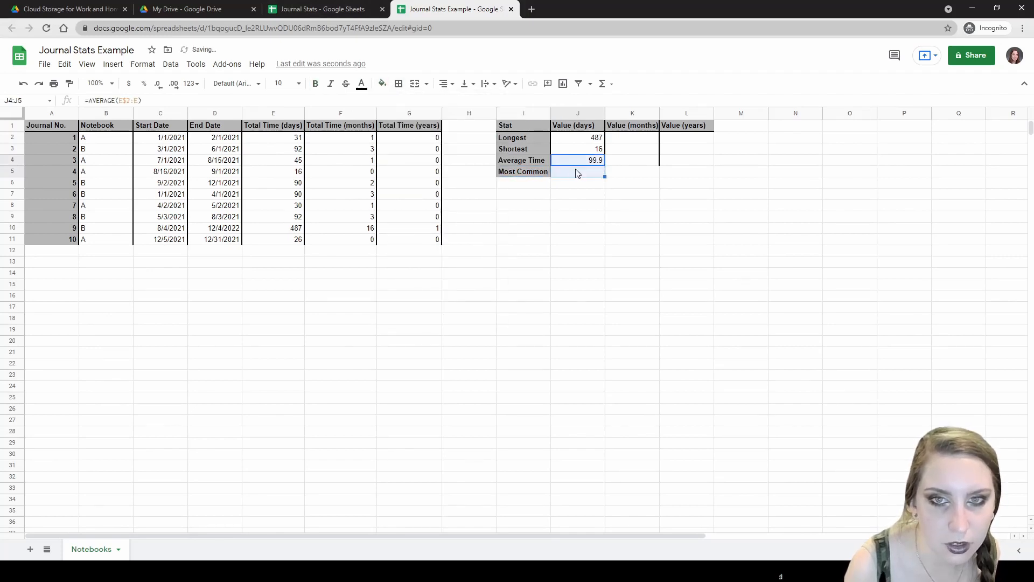
type("=MOD")
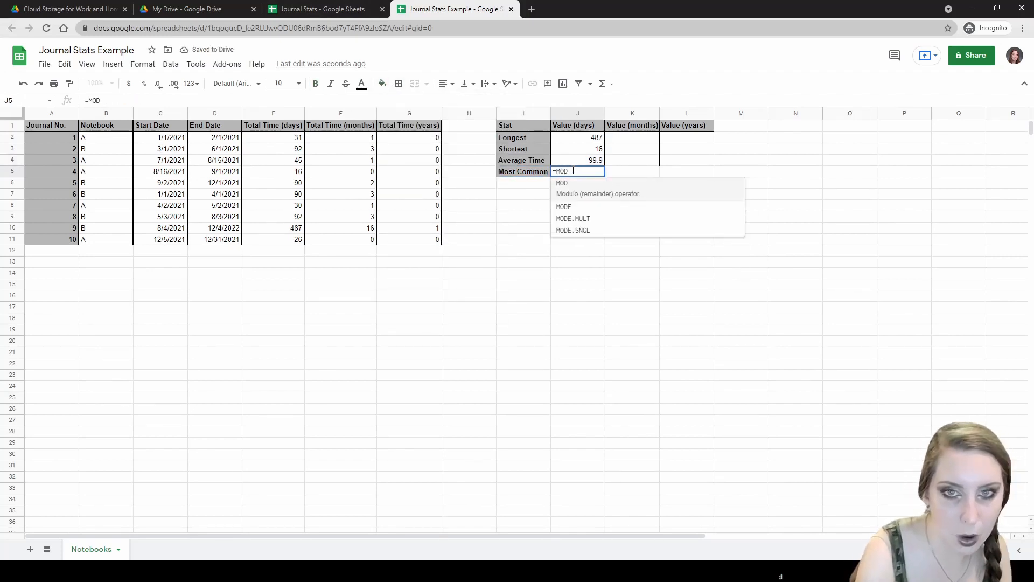
type("E(E$2:E")
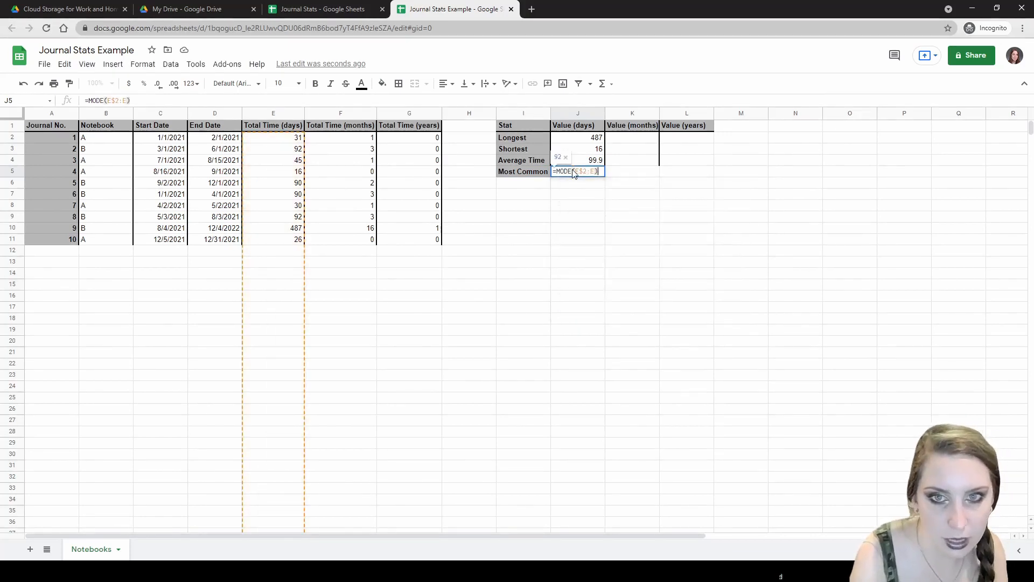
key("Return")
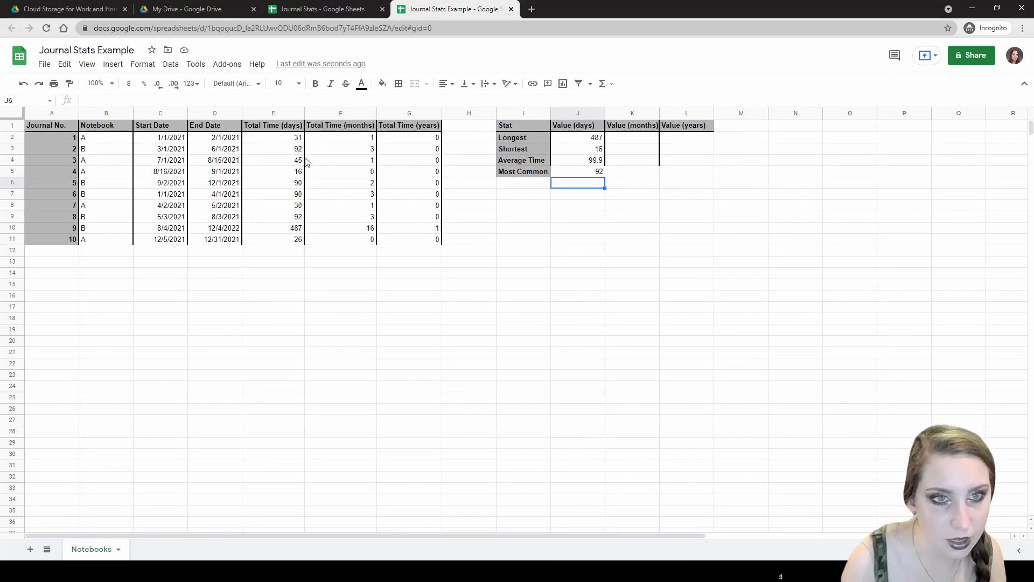
- Change journal 5's end date in D6 to 12/3/2021
left_click(289, 148)
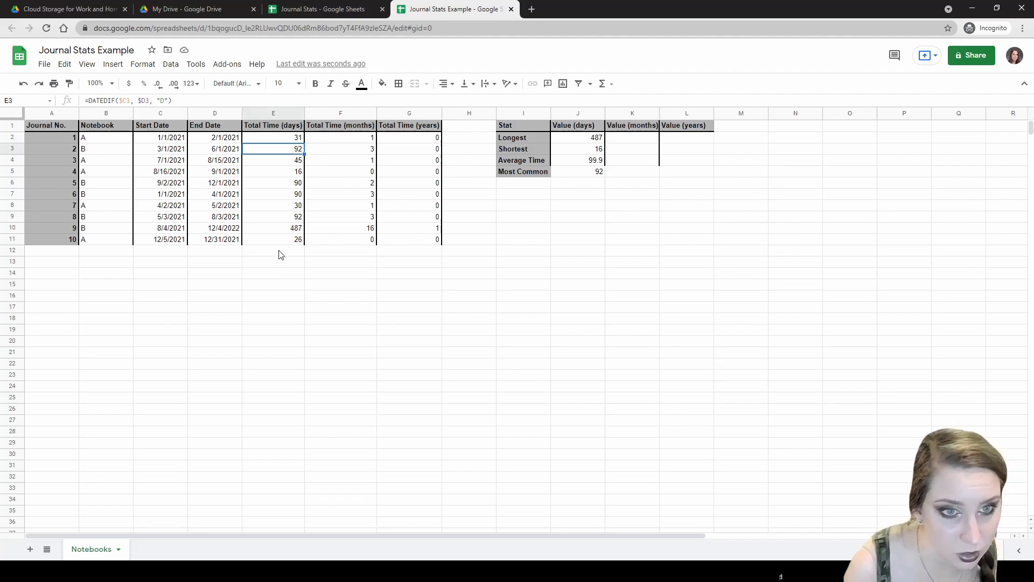
left_click(226, 182)
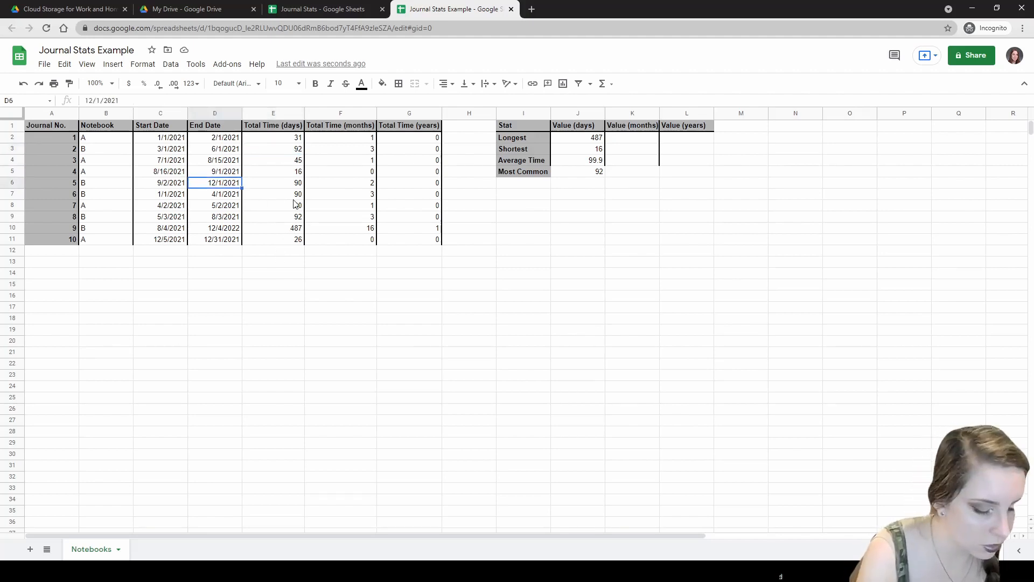
type("12/3/2021")
key("Return")
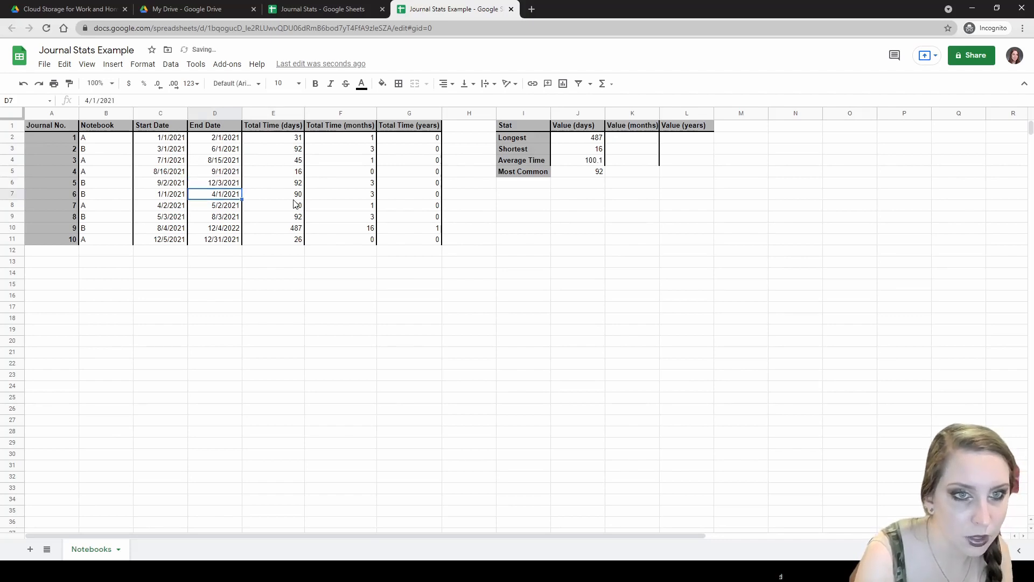
left_click(592, 172)
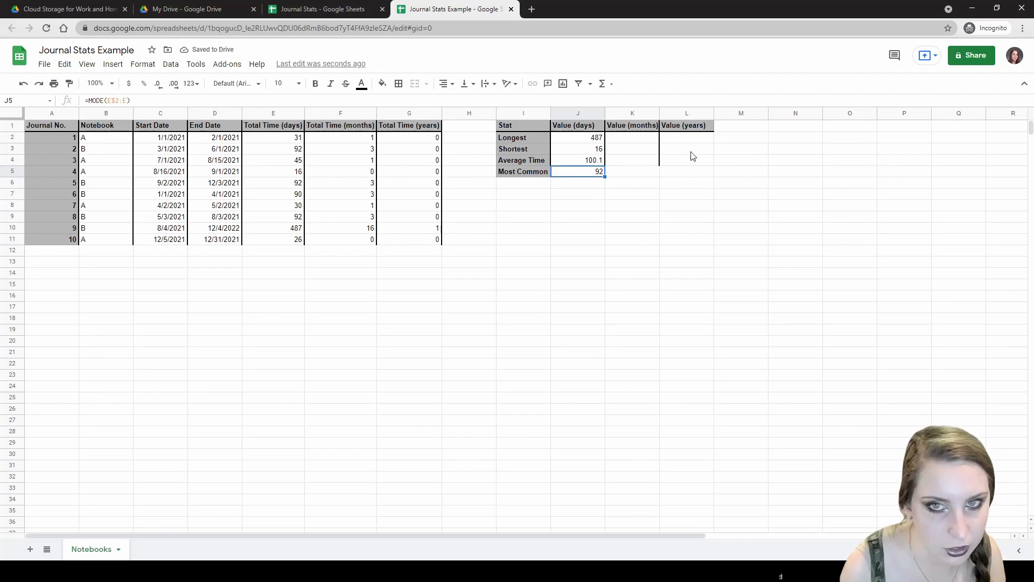
- Fill the four day-based stat formulas from J2:J5 into the months column K
left_click(598, 139)
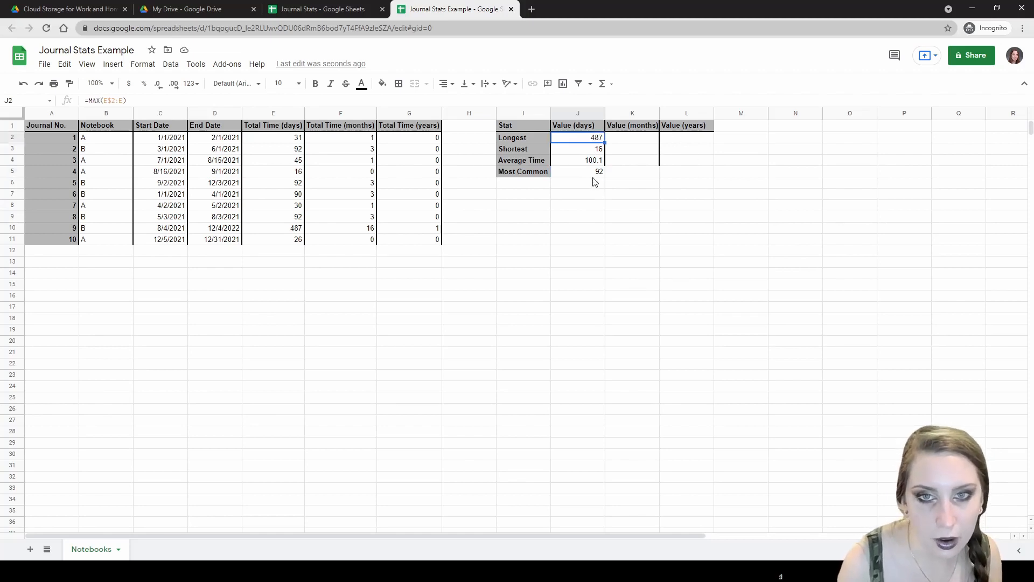
left_click(596, 173, "shift")
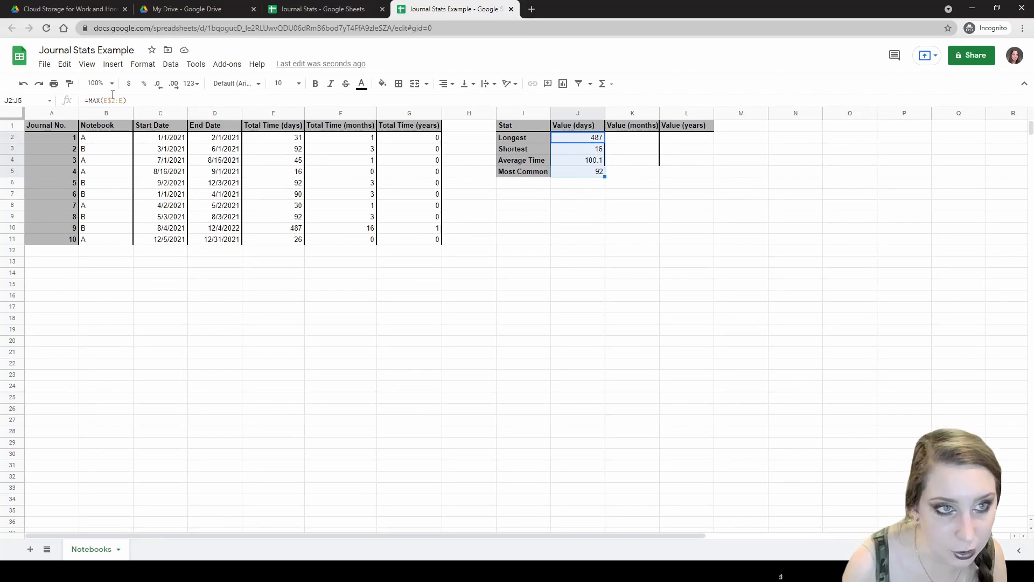
left_click_drag(605, 177, 641, 174)
left_click(628, 149)
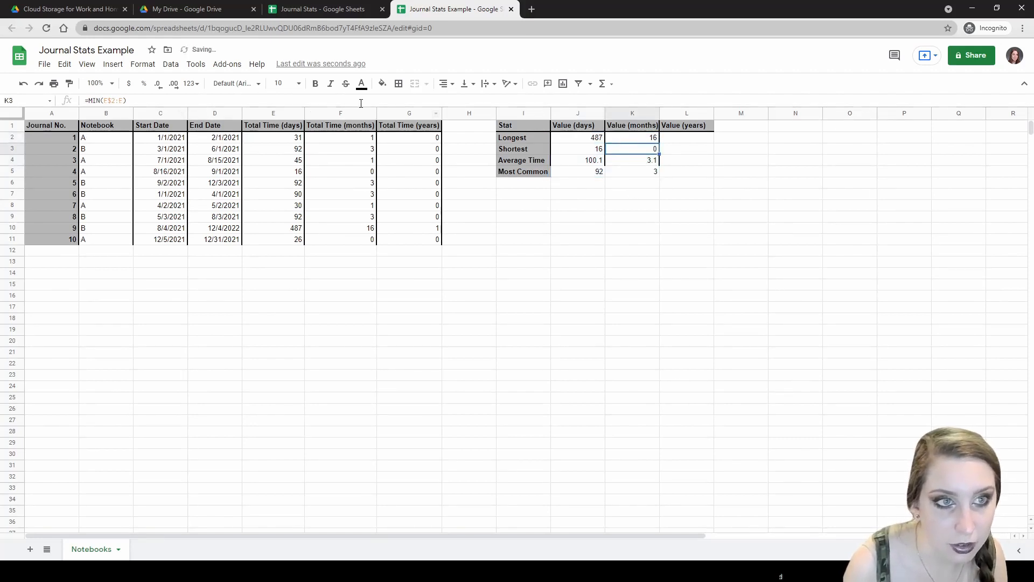
left_click(626, 139)
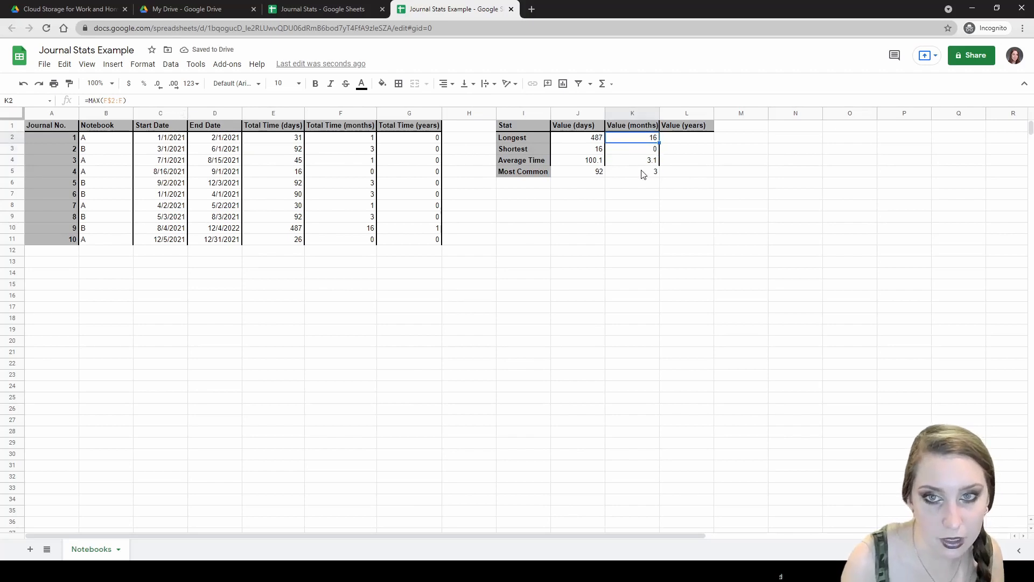
- Fill the months formulas from K2:K5 into the years column L
left_click(642, 174, "shift")
left_click(662, 184)
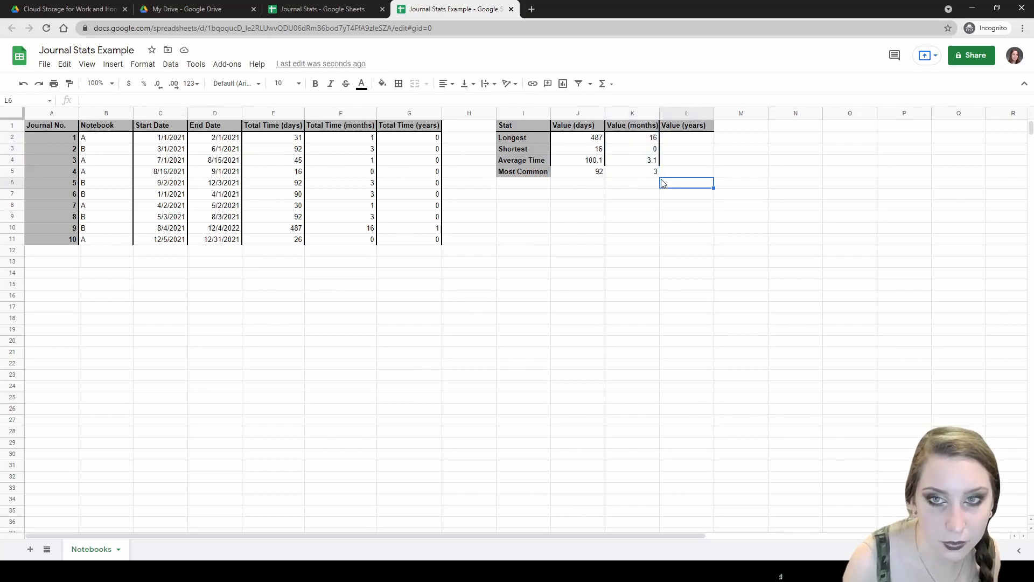
left_click_drag(647, 139, 692, 186)
left_click(674, 191)
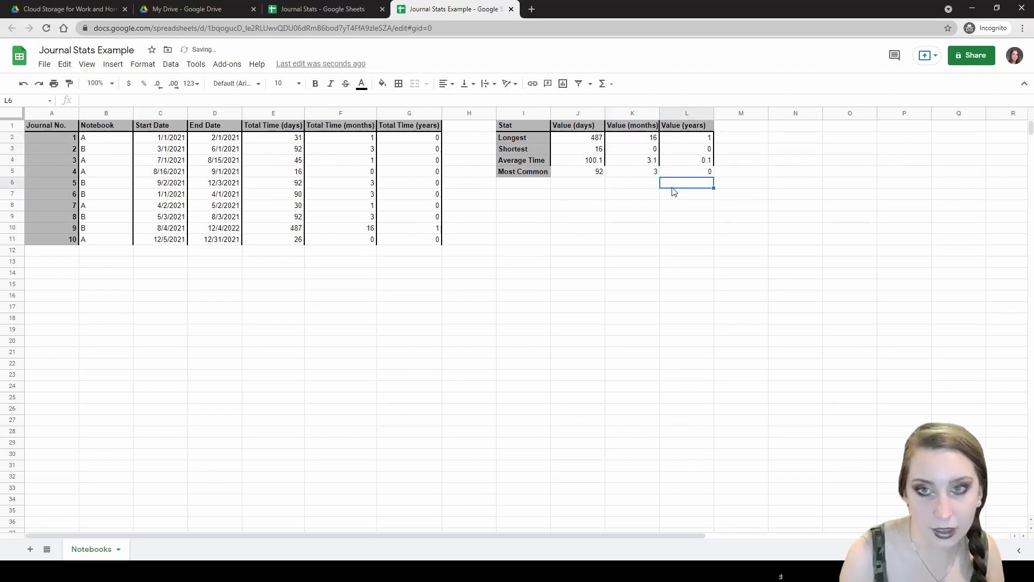
left_click(704, 161)
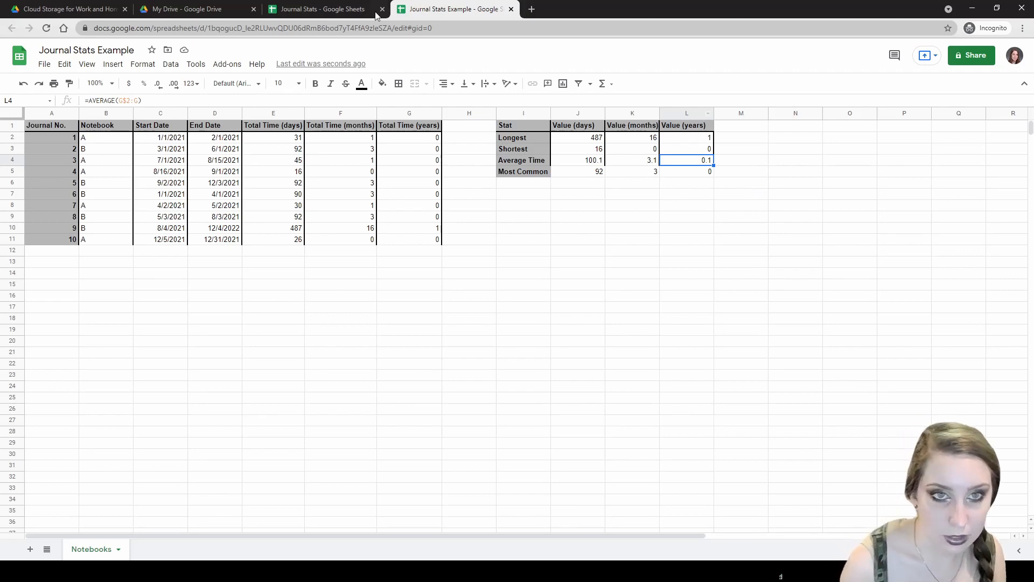
left_click(499, 151)
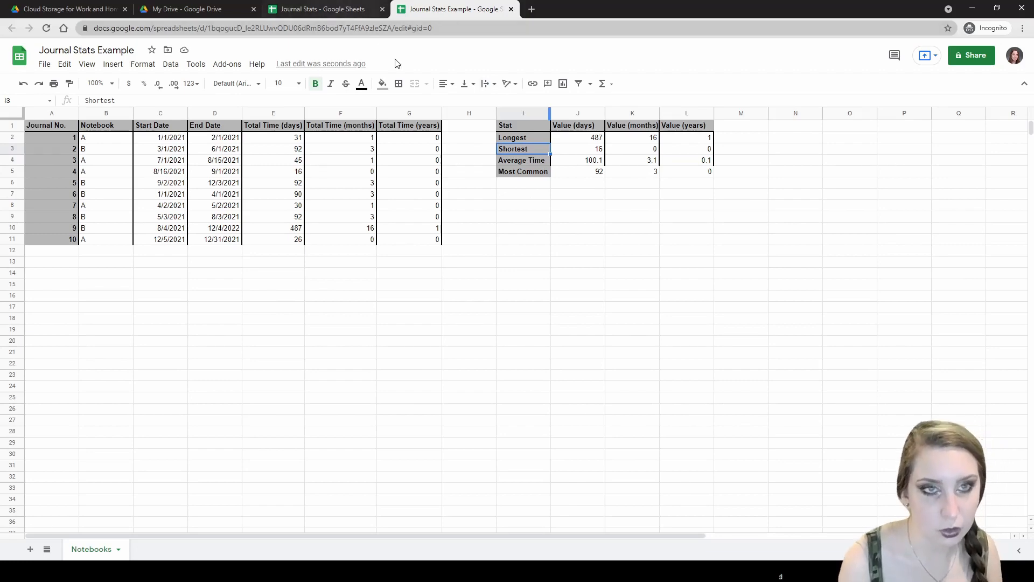
left_click(342, 6)
left_click(449, 5)
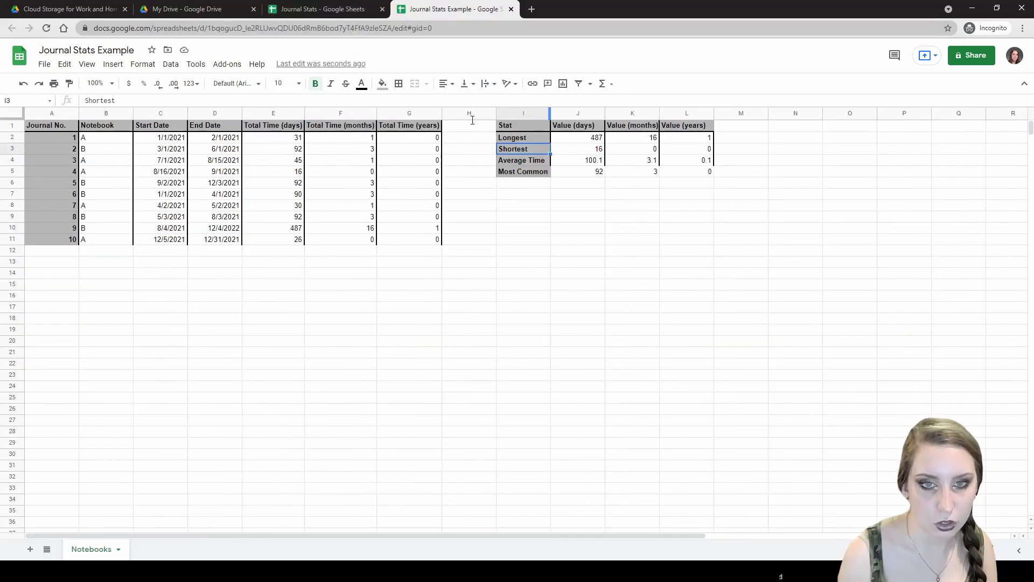
left_click(503, 204)
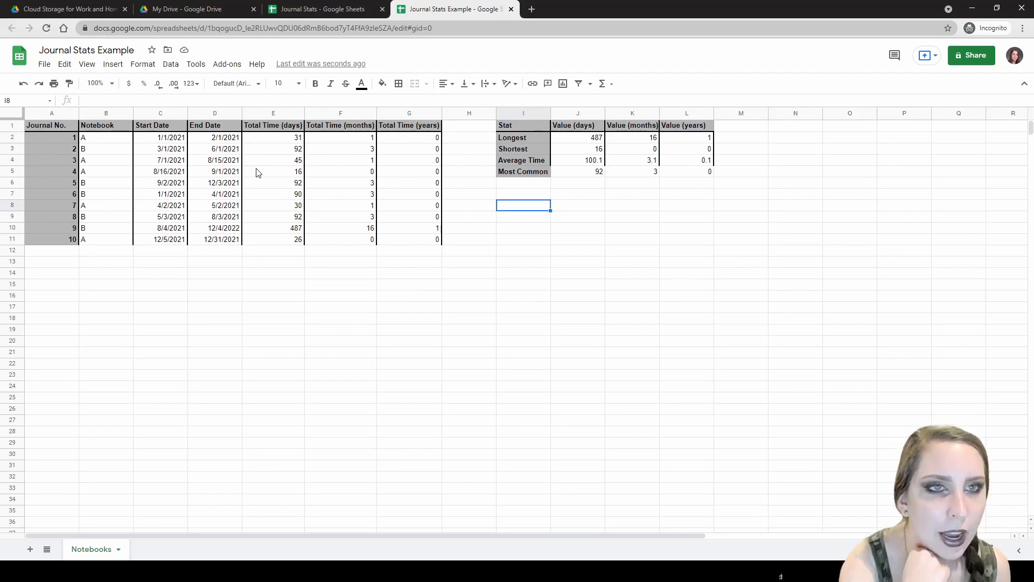
- Review the notebook names in column B of Journal Stats, then return to Journal Stats Example
key("ctrl+shift+Tab")
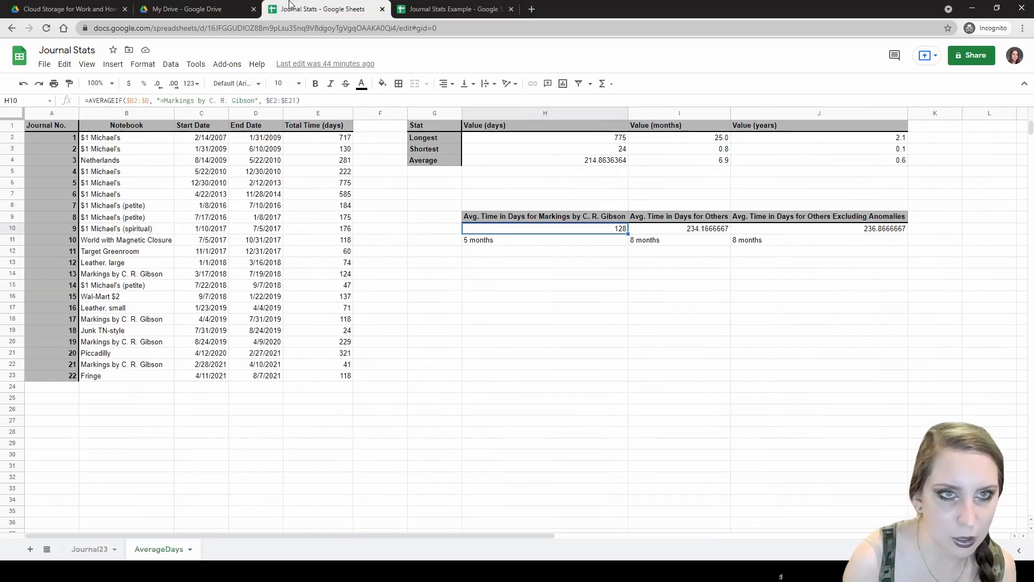
left_click(127, 200)
left_click(131, 221)
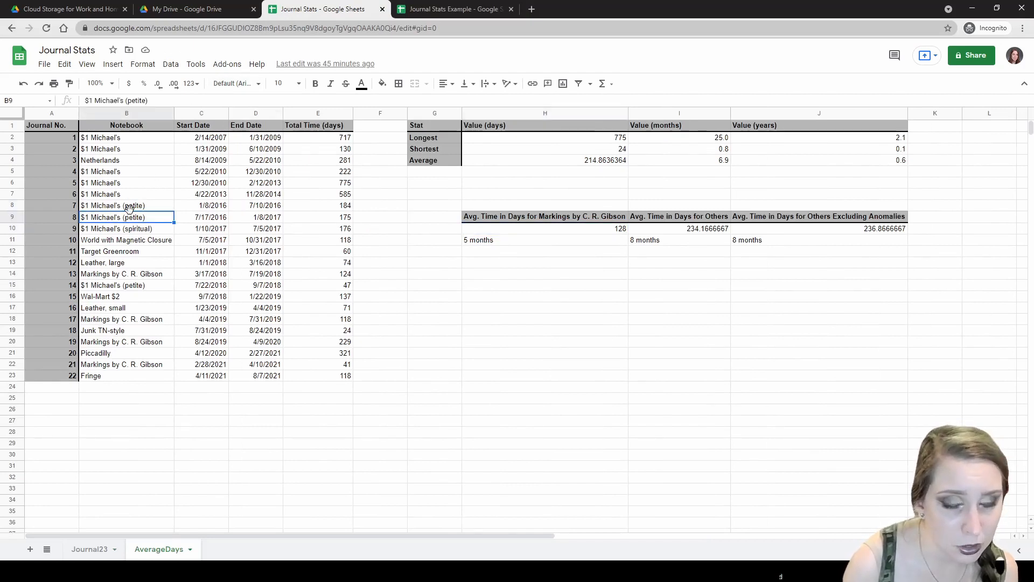
left_click(106, 277)
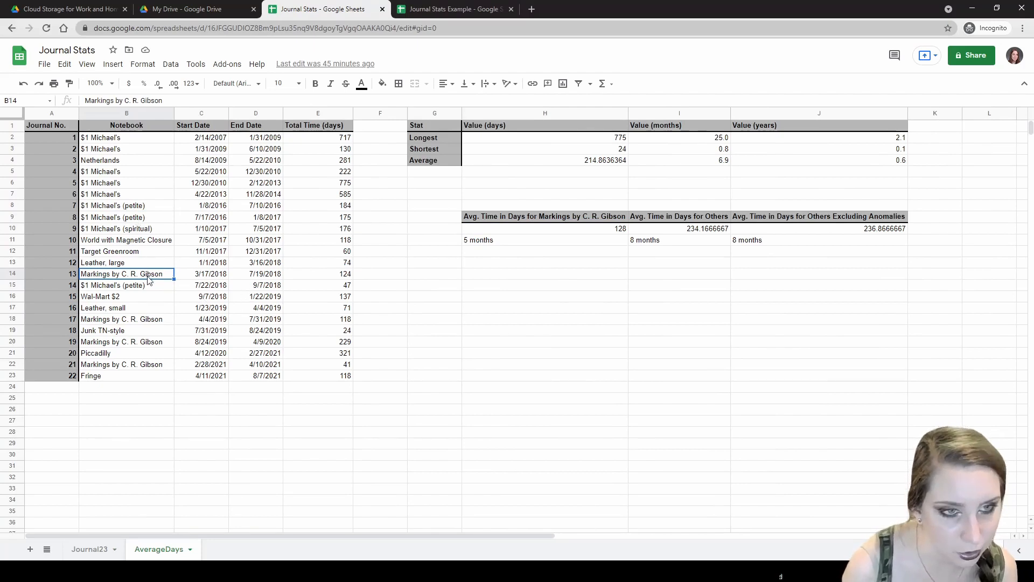
left_click(124, 218)
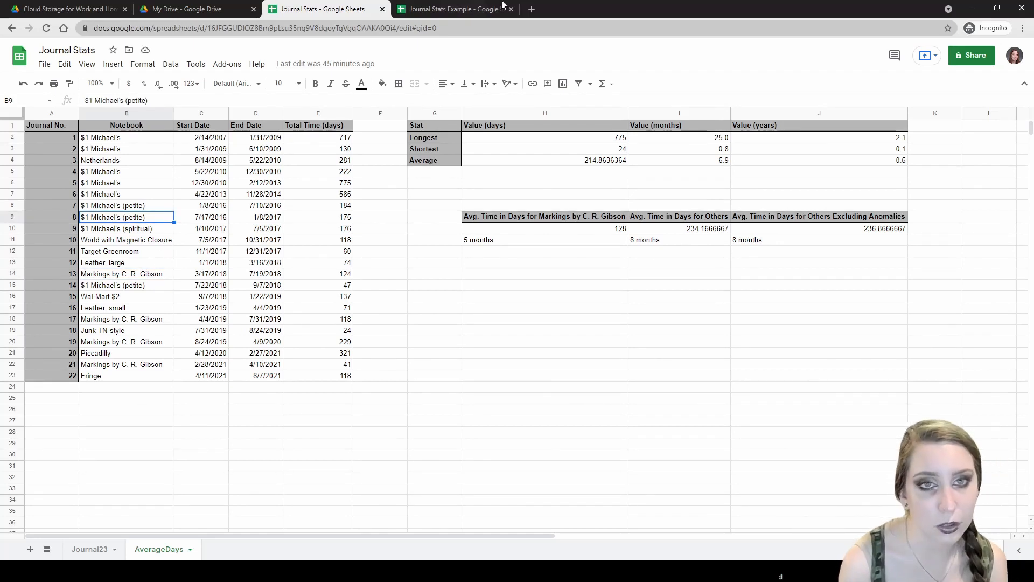
key("ctrl+Tab")
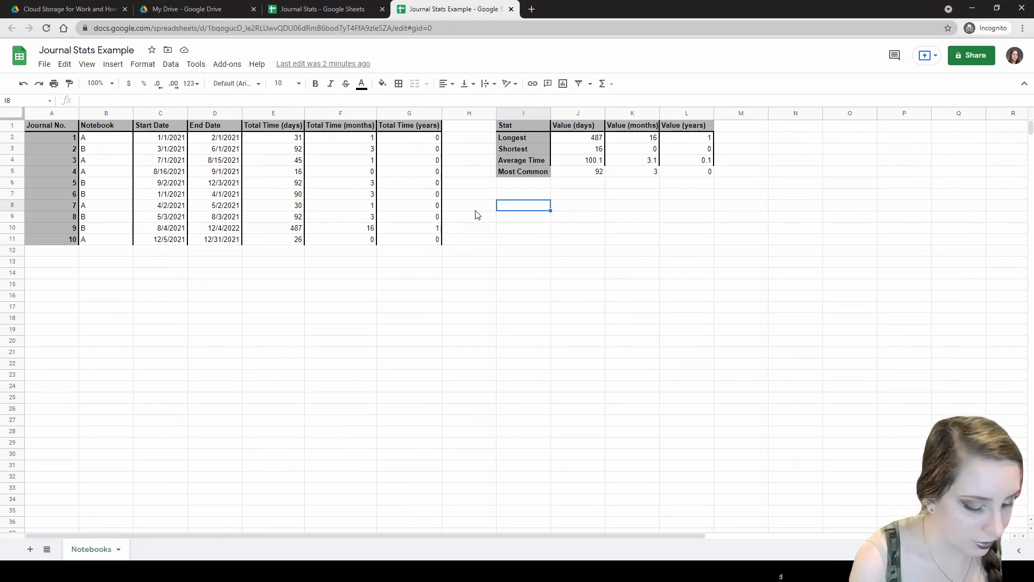
- Add headers 'Average Time (days)' and 'Average Time (days) B' in I8:J8, grey-filled and bold
type("Average T")
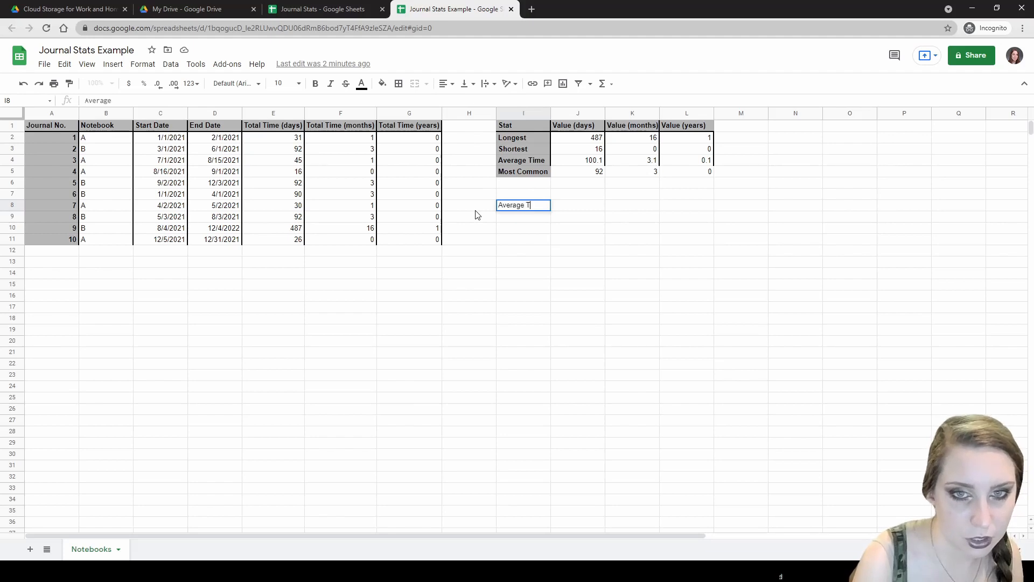
type("ime (days) A")
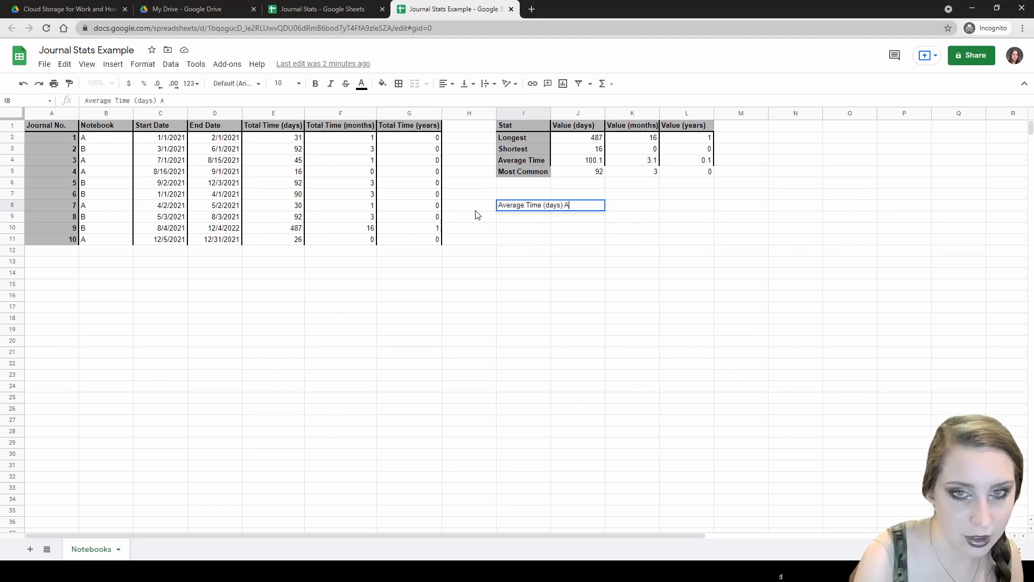
key("Tab")
type("Average Time (day")
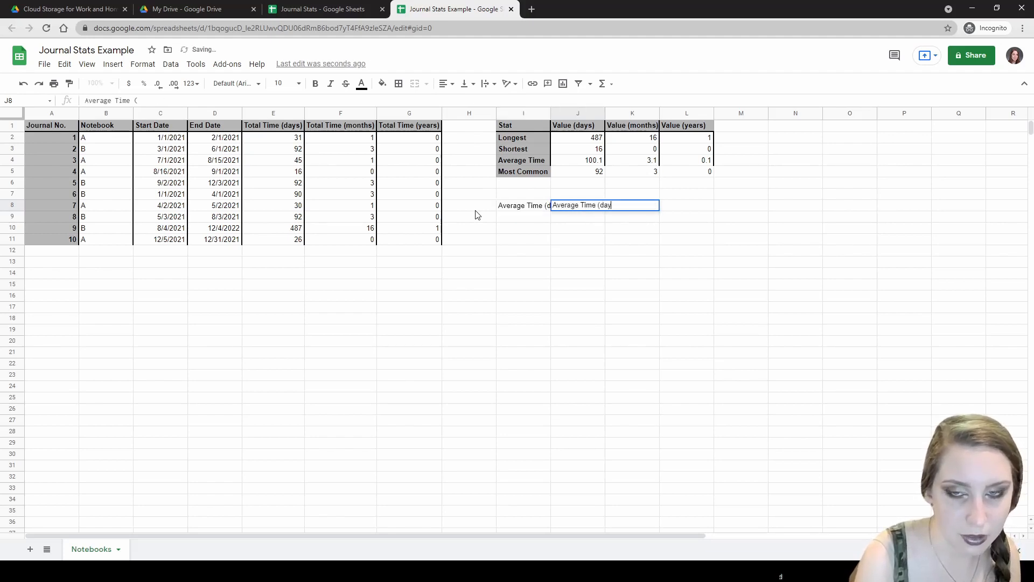
type("s) B")
key("Return")
left_click(514, 207)
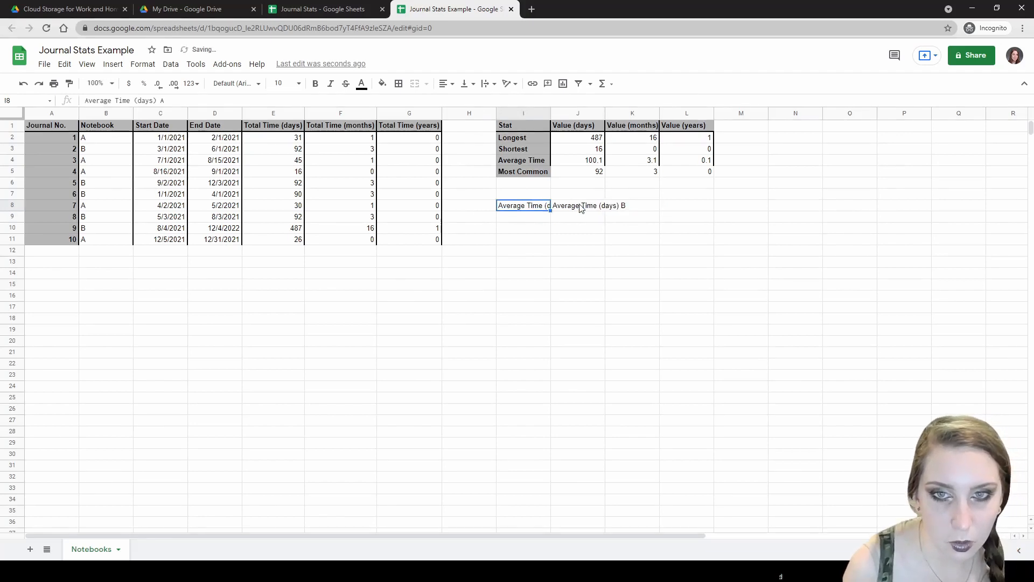
left_click(582, 207, "shift")
left_click(382, 83)
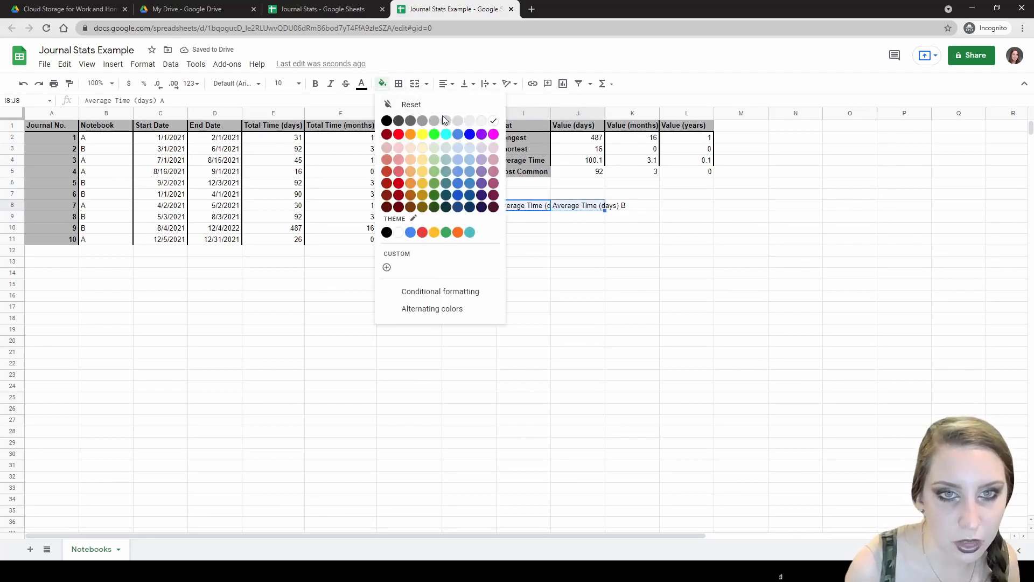
left_click(439, 121)
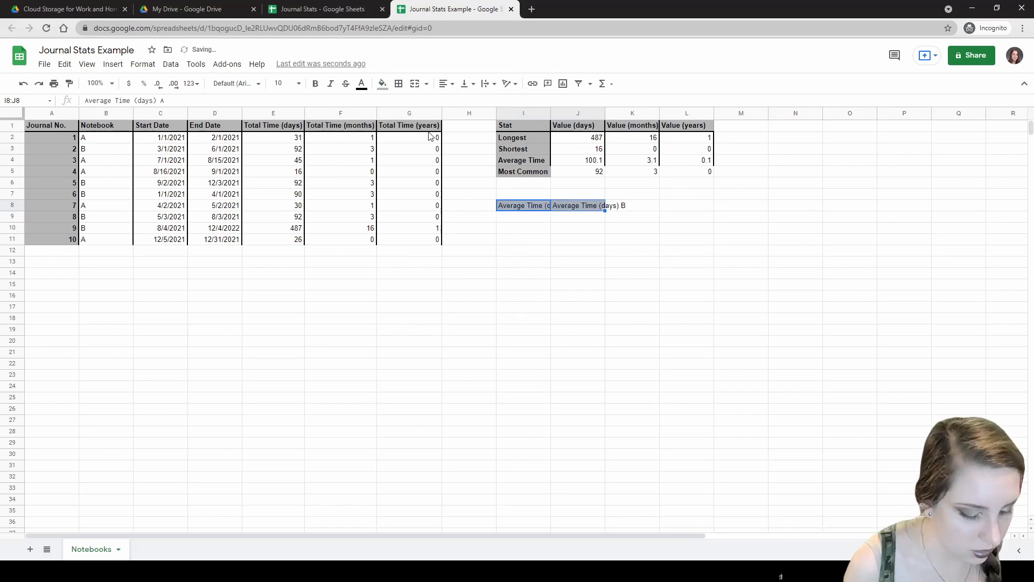
key("ctrl+b")
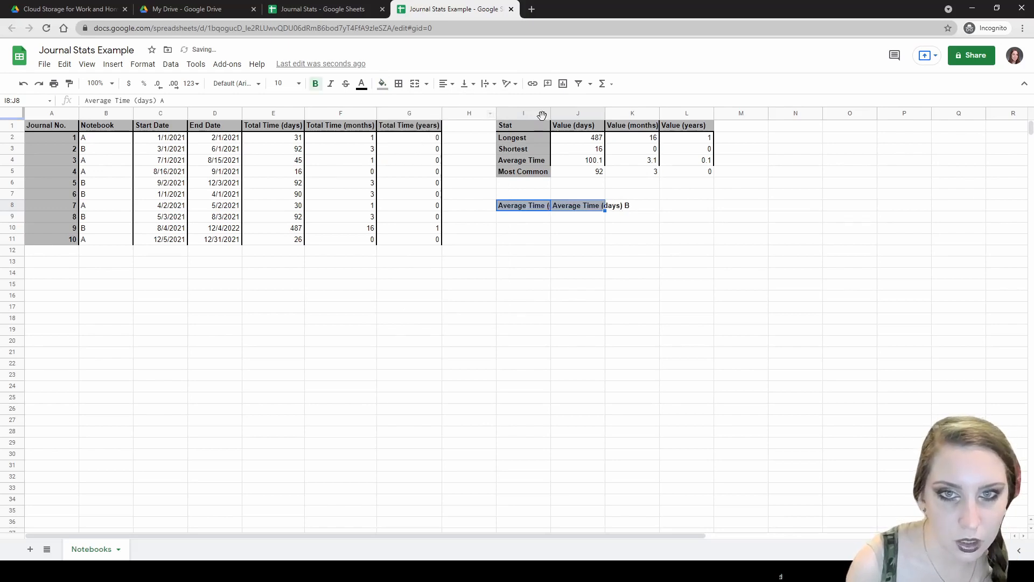
- Widen columns I and J and add a thick bottom border under I8:J8
left_click(548, 113)
left_click_drag(549, 113, 659, 110)
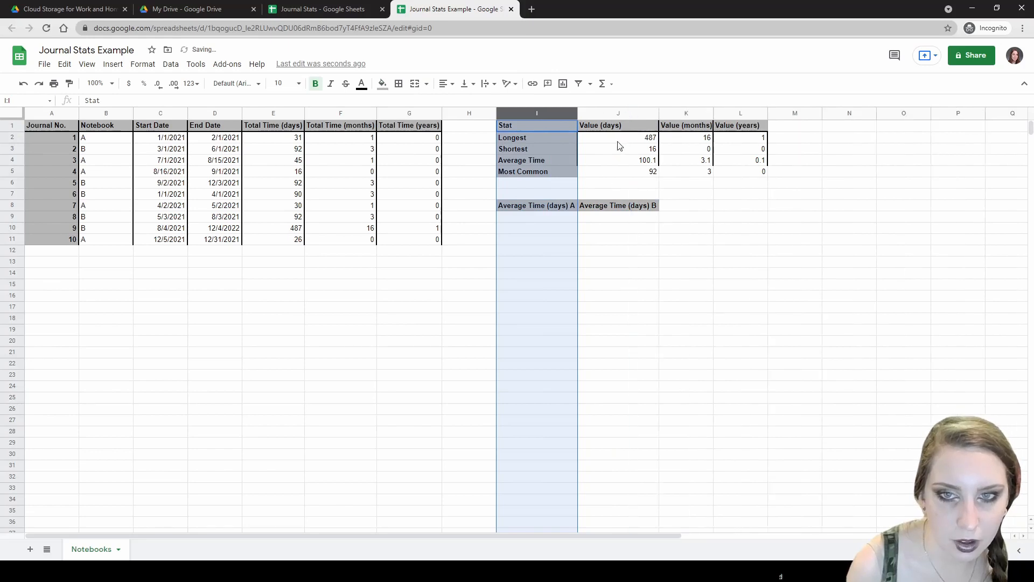
left_click_drag(564, 205, 595, 205)
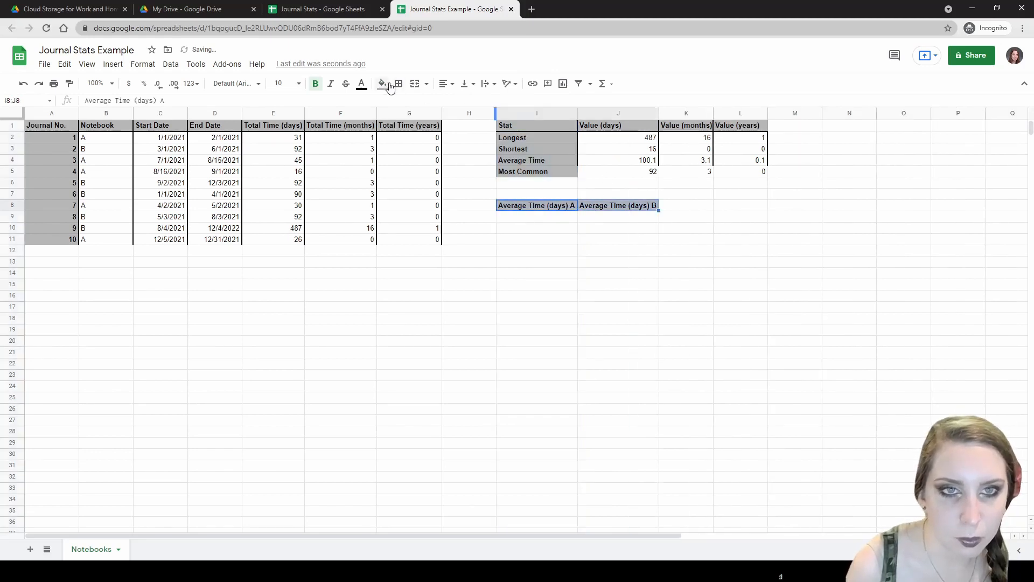
left_click(399, 84)
left_click(482, 120)
left_click(502, 160)
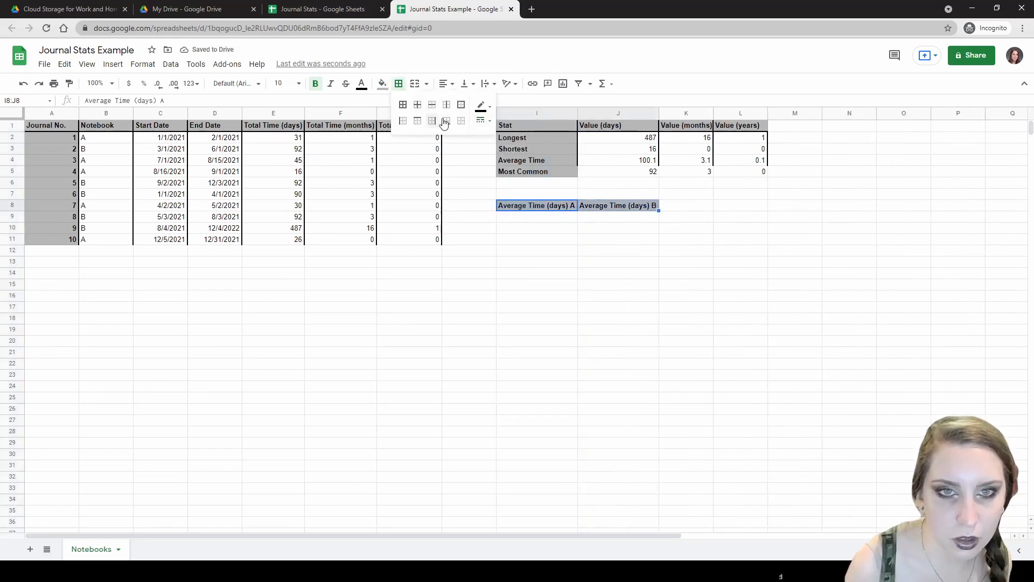
left_click(447, 120)
left_click(516, 221)
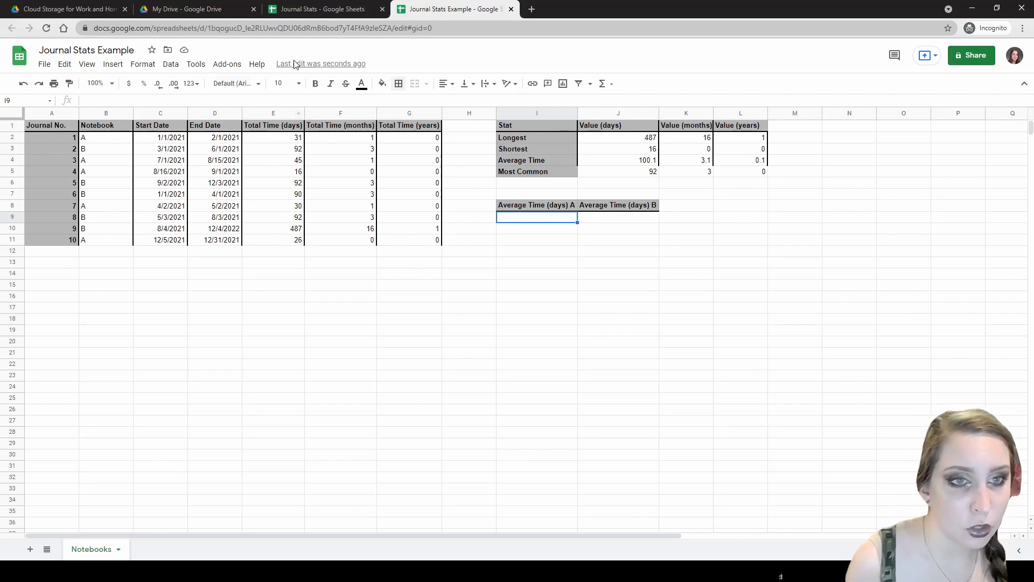
- Review the E2 days formula and B2 notebook letter, then select I9
left_click(302, 140)
left_click(542, 216)
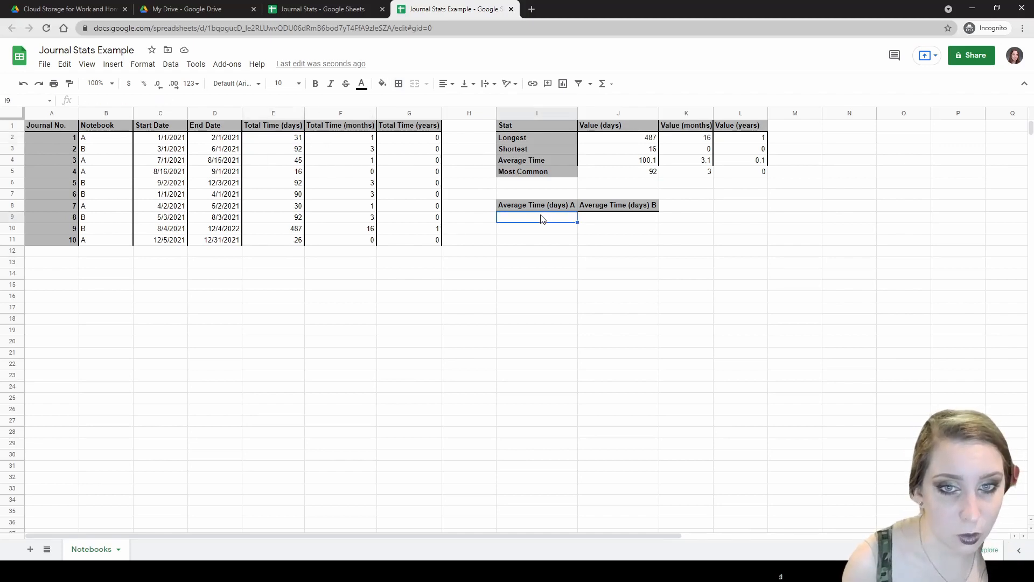
left_click(285, 141)
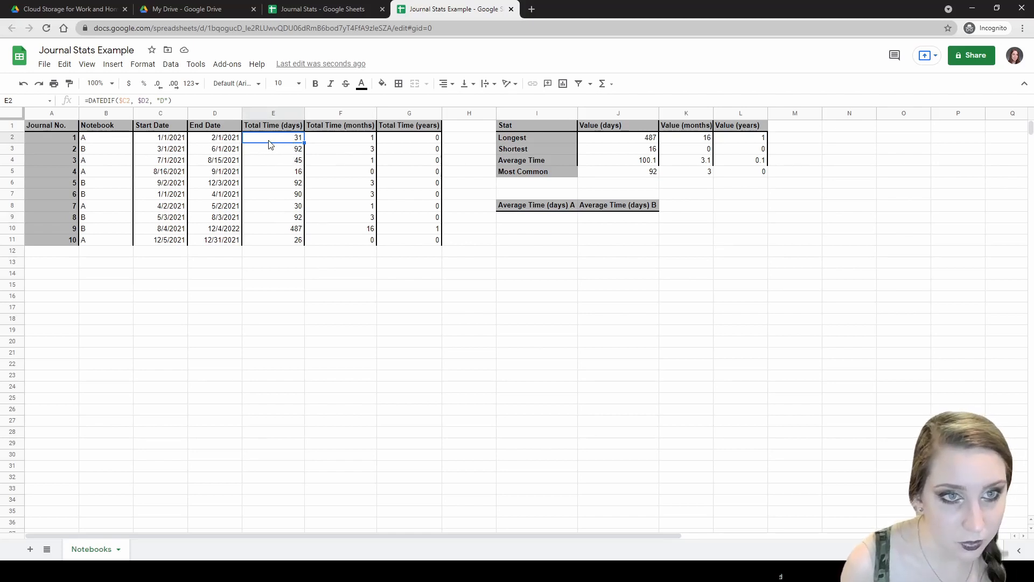
left_click(95, 141)
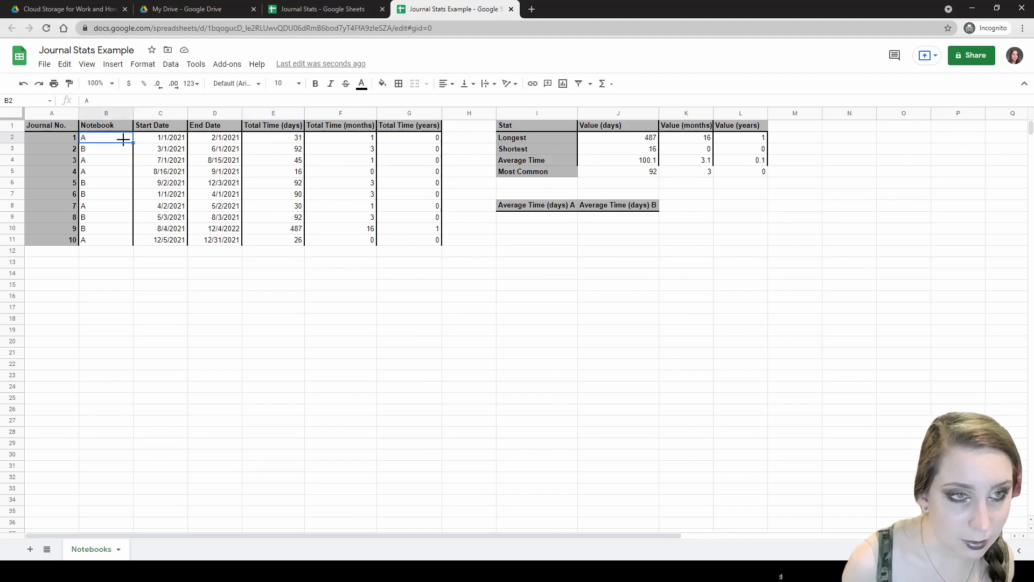
left_click(268, 140)
left_click(270, 150)
left_click(254, 141)
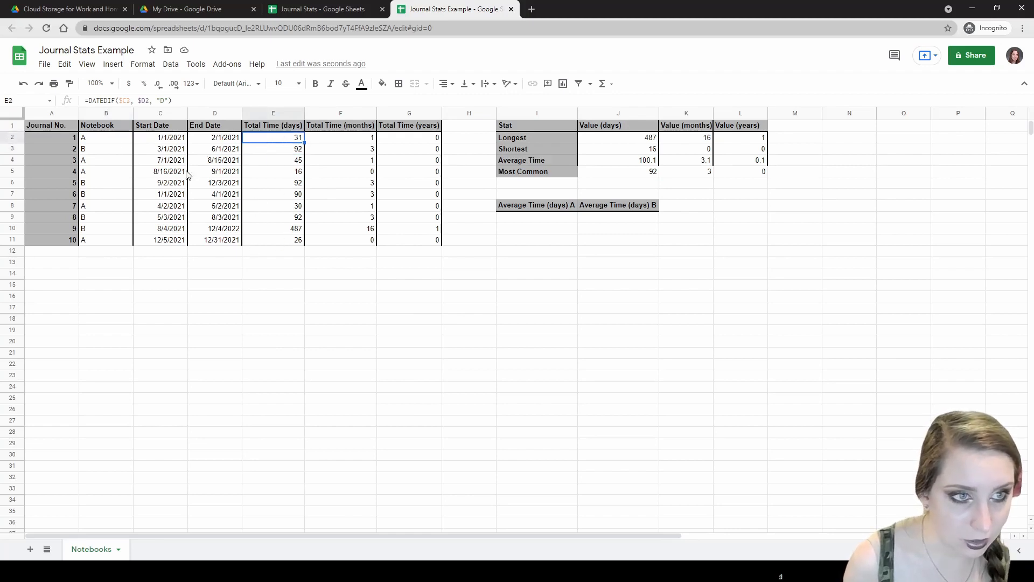
left_click(105, 140)
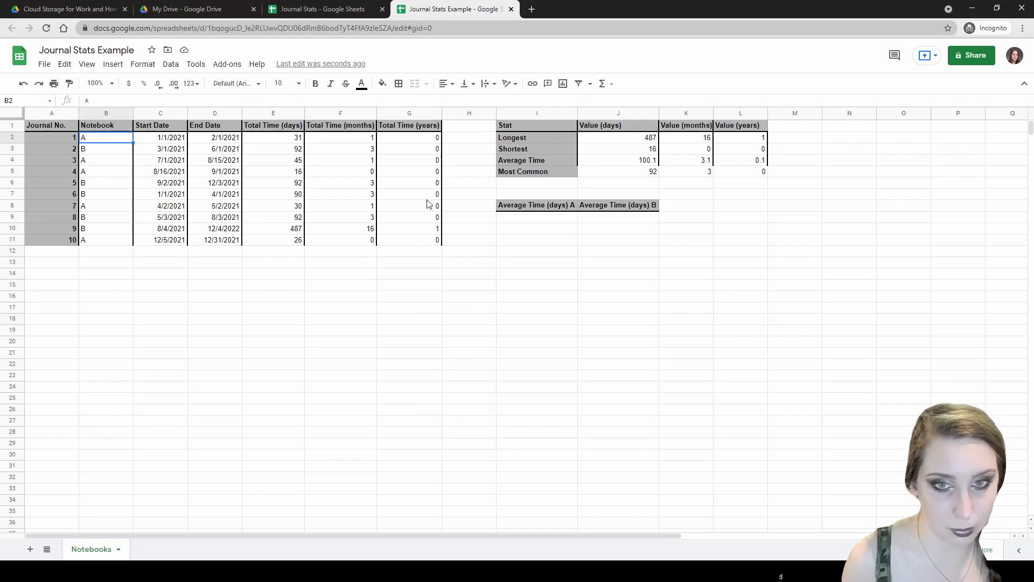
left_click(507, 217)
- Enter =AVERAGEIF($B$2:$B, "=A", $E$2:$E) in I9, giving 29.6 for notebook A
type("=")
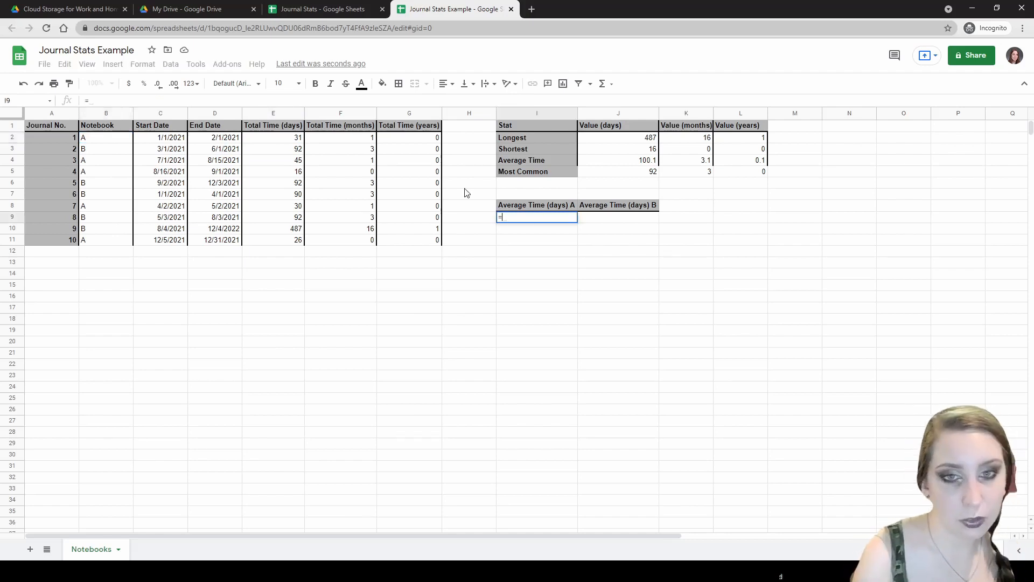
type("AVERAGEIF(")
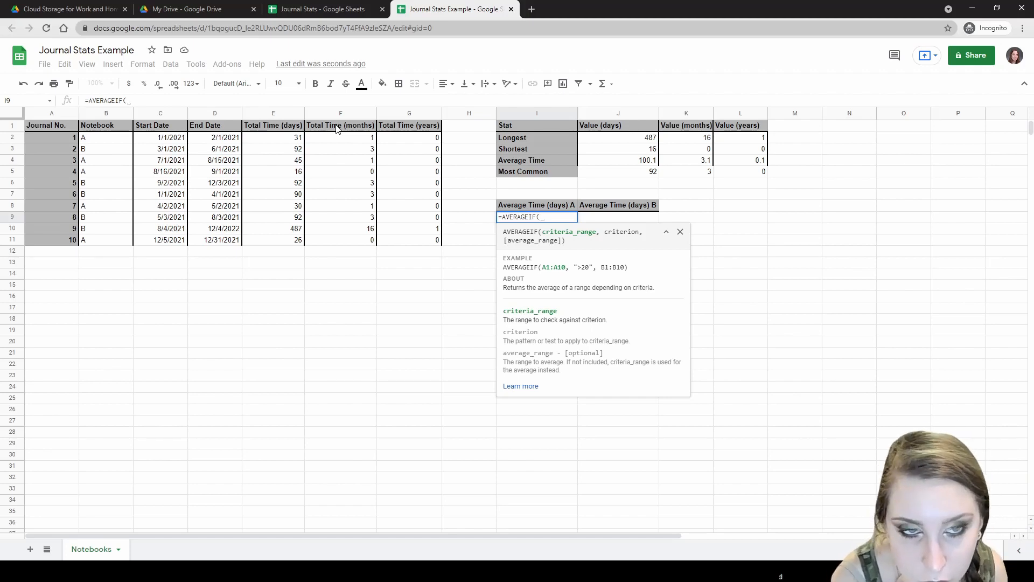
type("$")
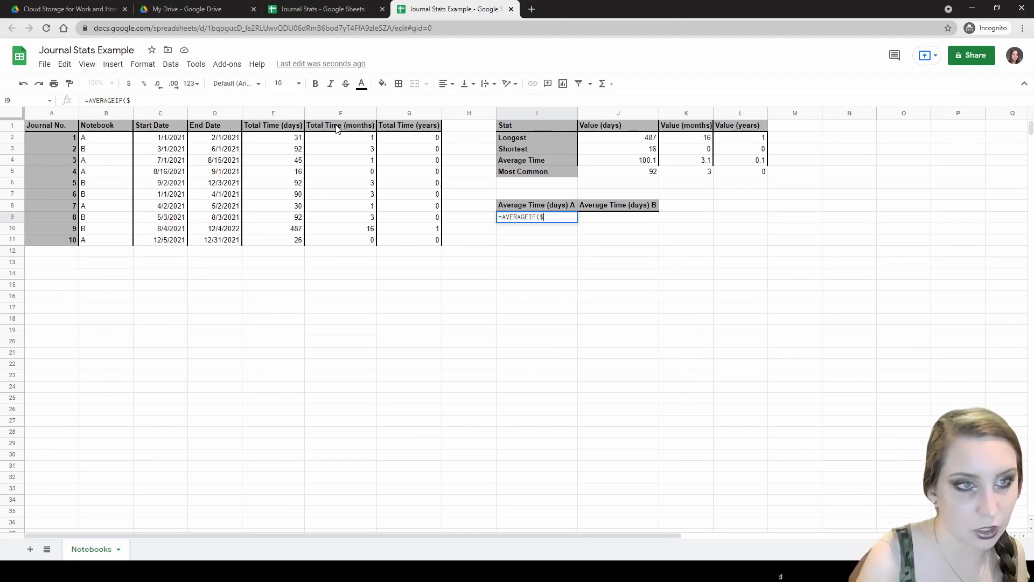
type("B$2:")
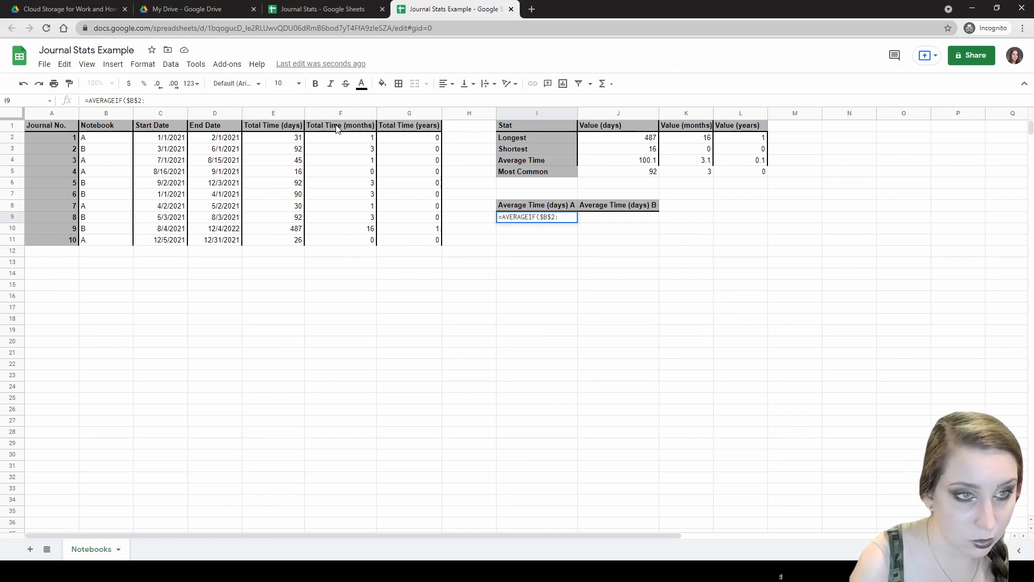
type("$B")
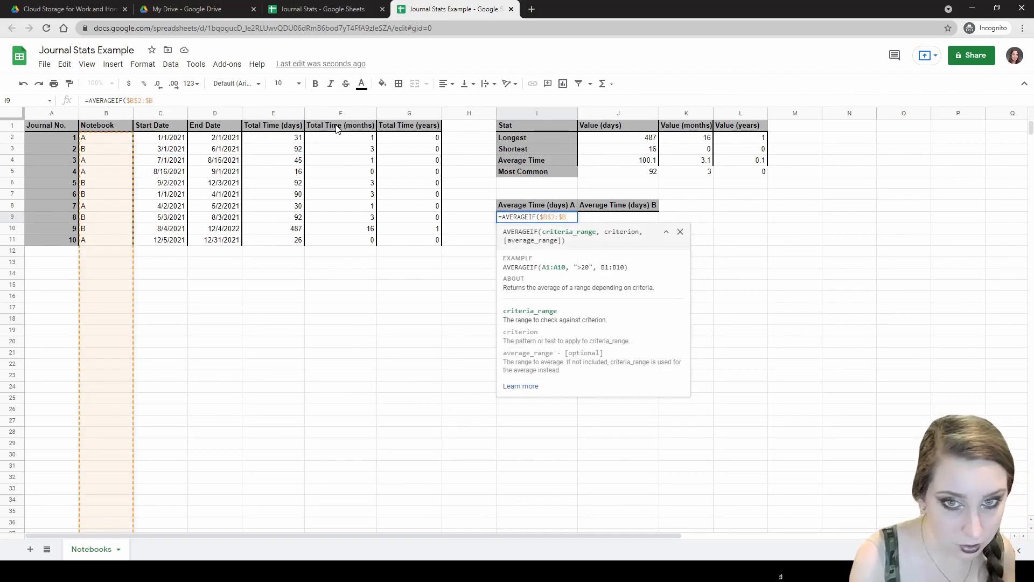
type(",")
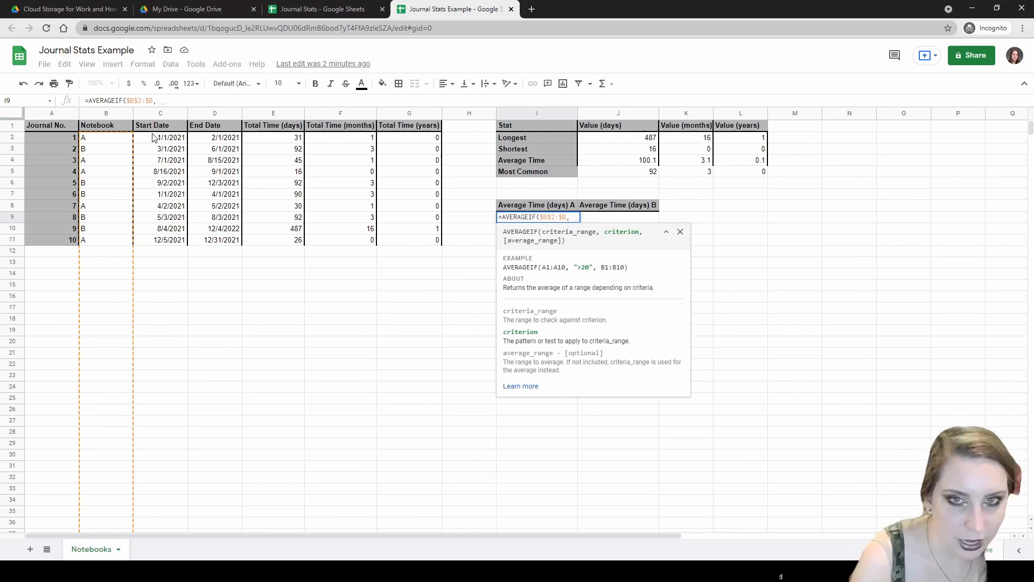
type("\"")
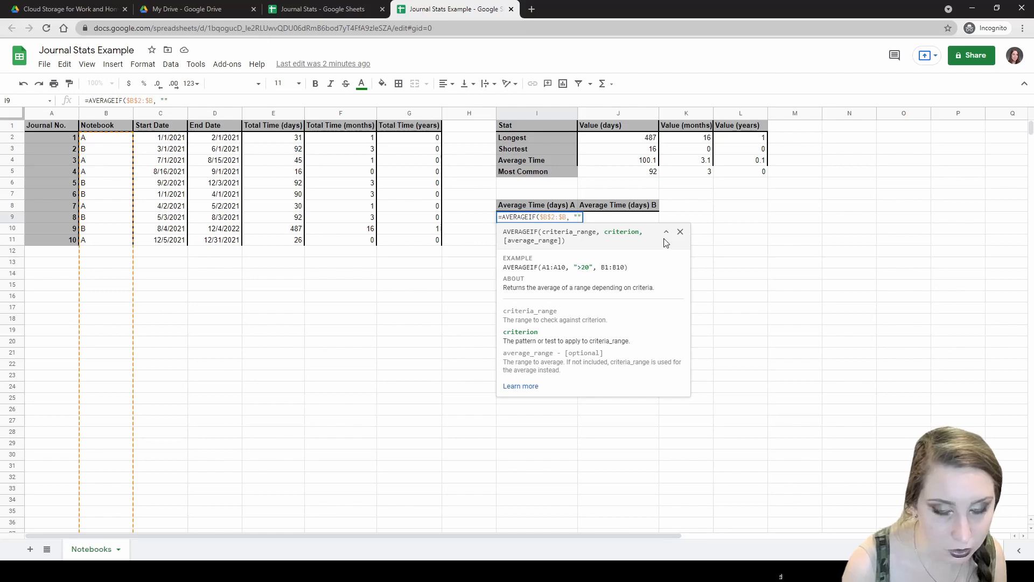
type("=A")
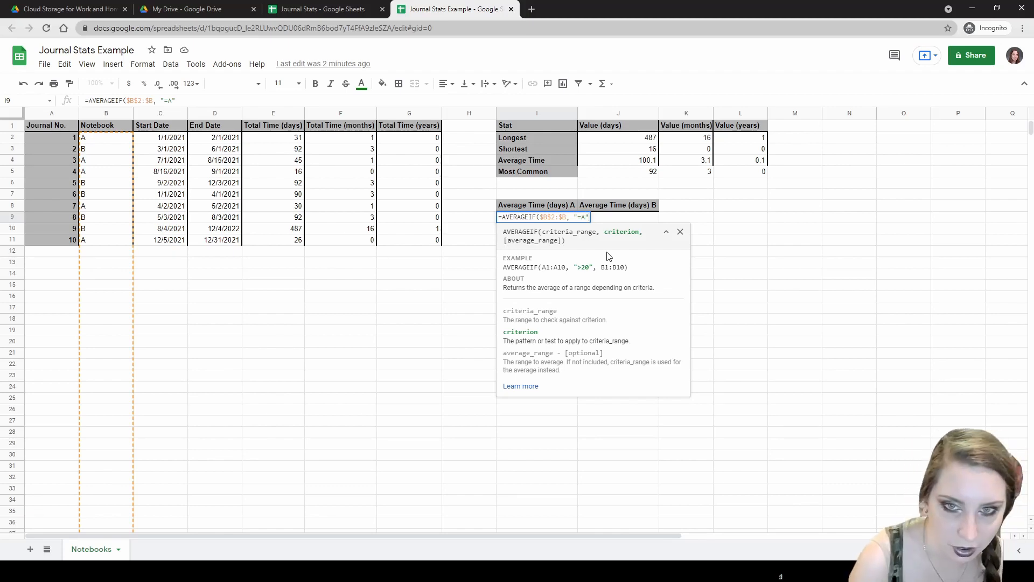
type(",")
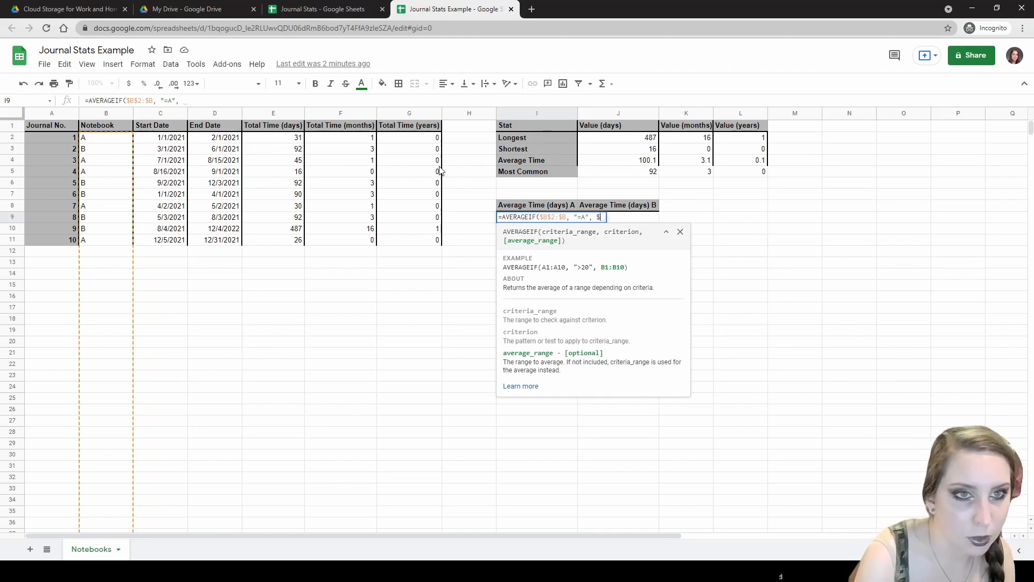
type("$E$2:$")
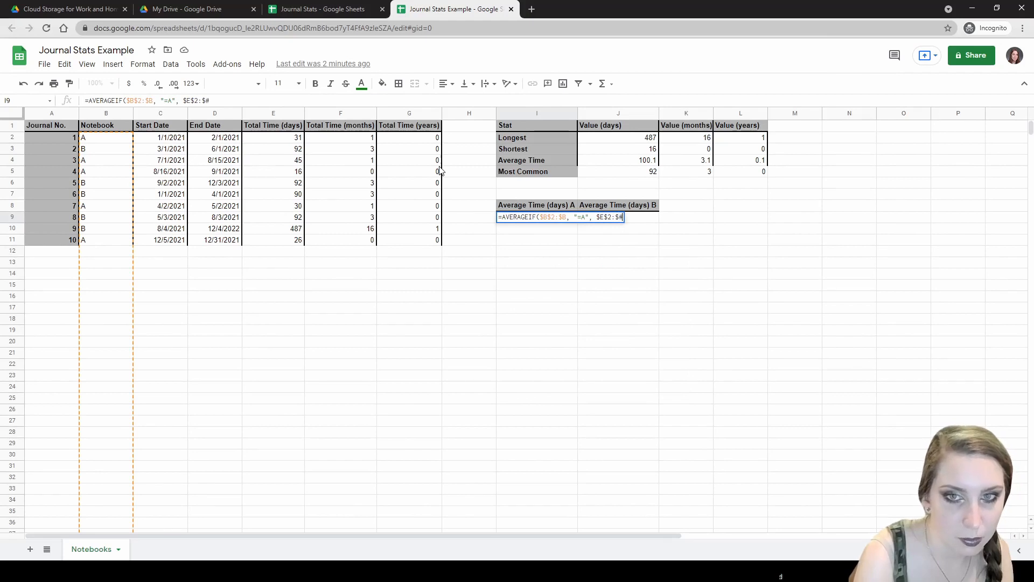
type("E")
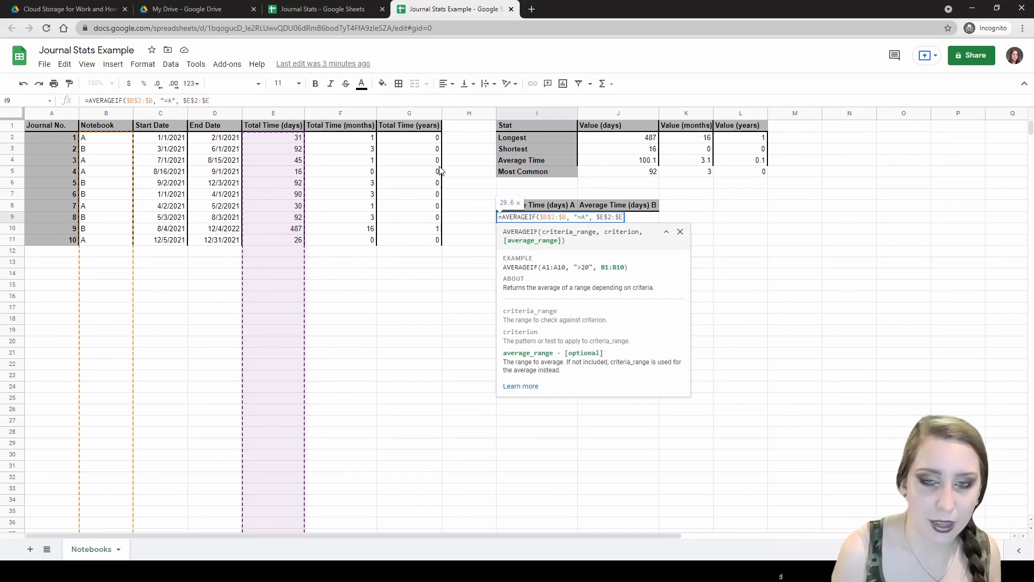
type(")")
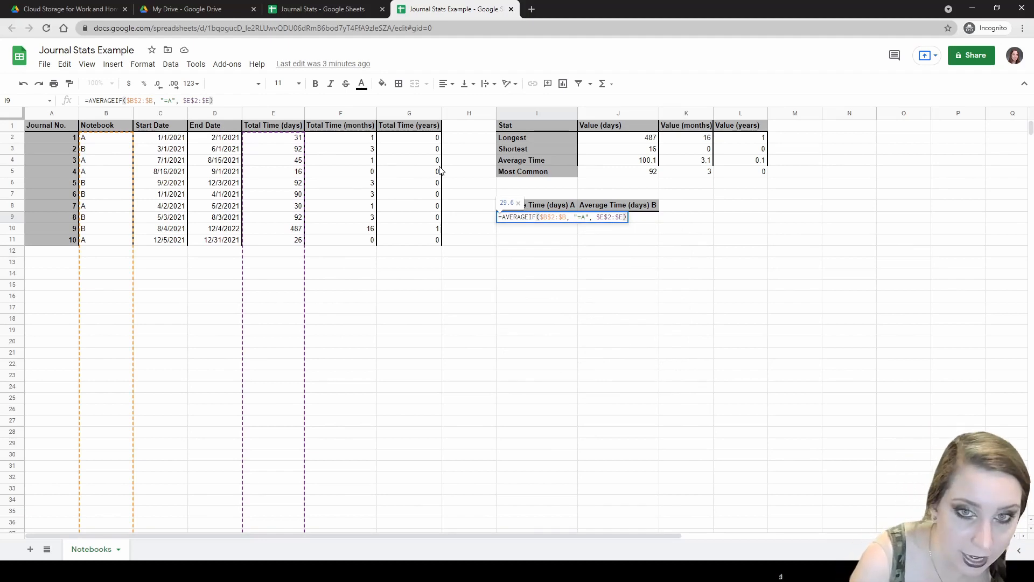
key("Return")
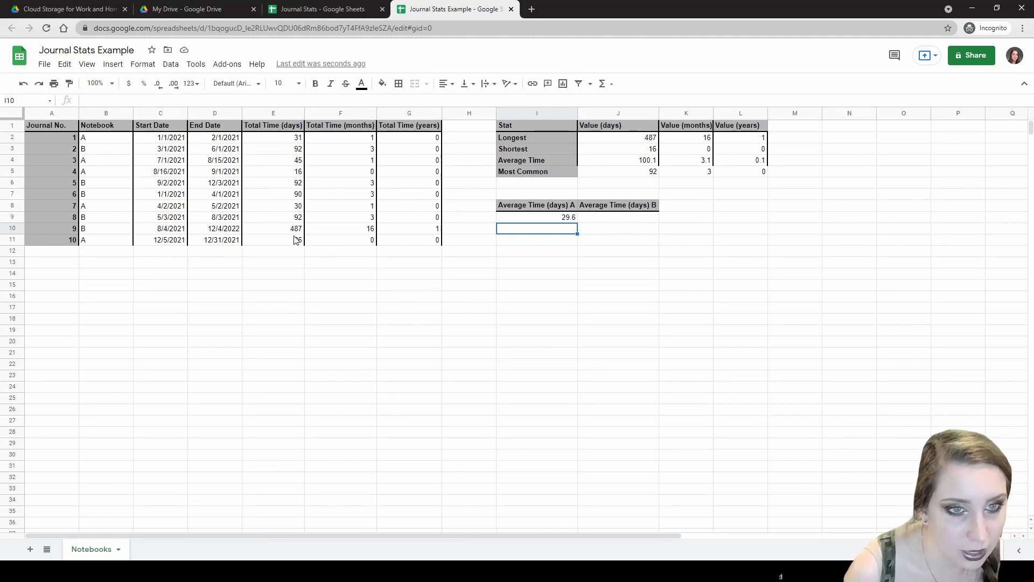
- Copy I9's formula into J9 and change its criterion to "=B", giving 170.6
left_click(296, 239)
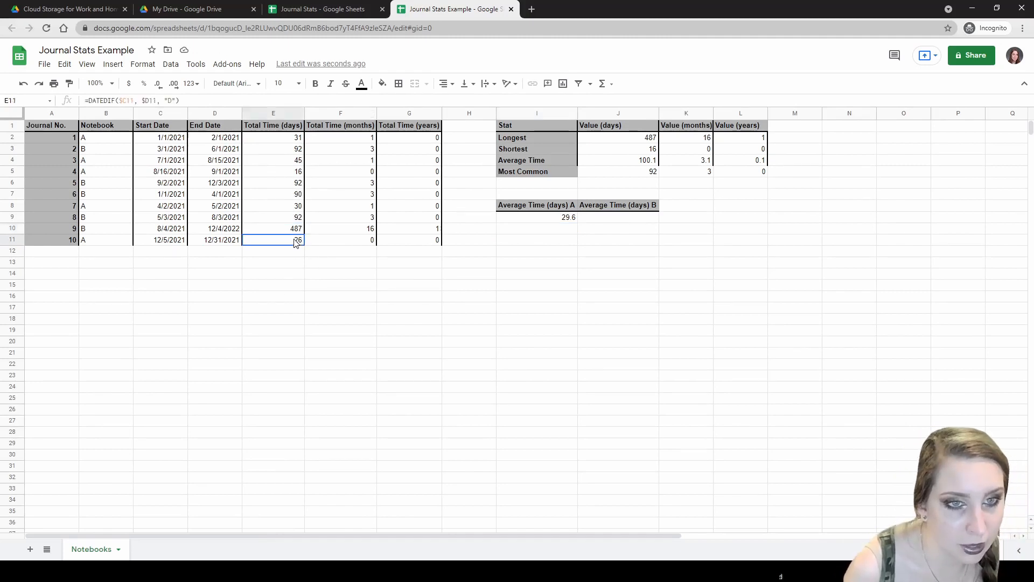
left_click(571, 219)
left_click_drag(577, 222, 619, 226)
left_click(599, 221)
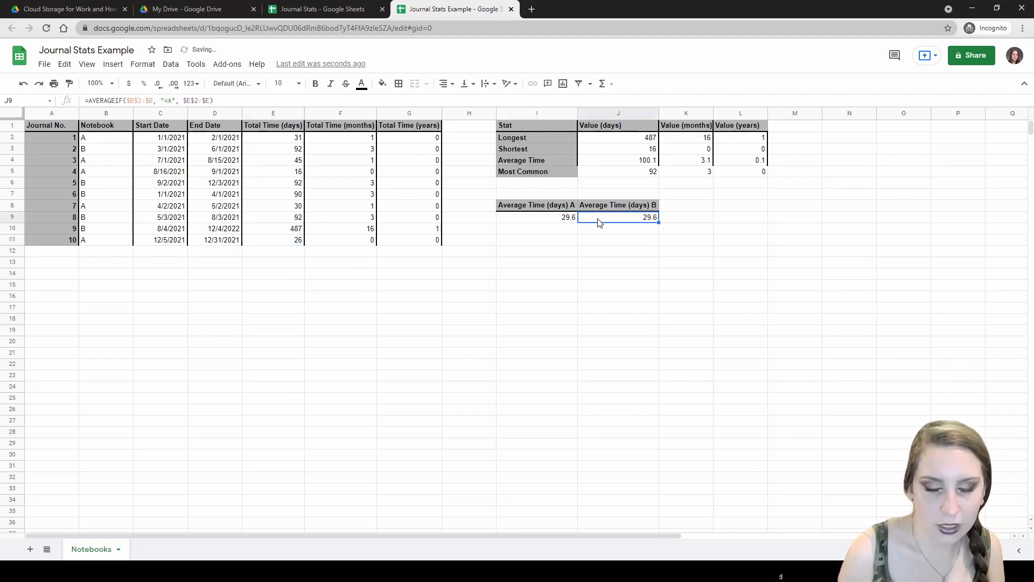
double_click(598, 221)
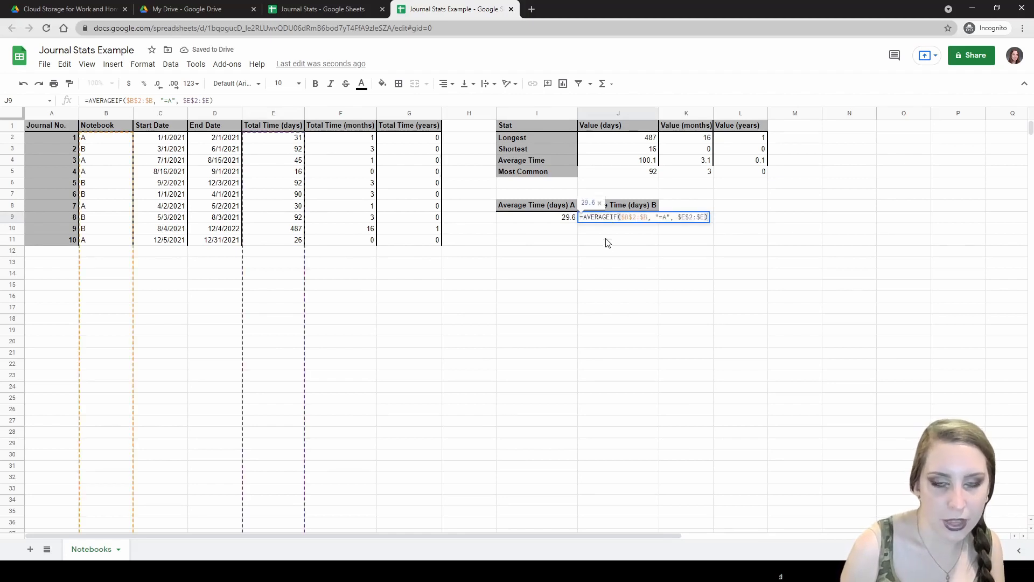
left_click(662, 216)
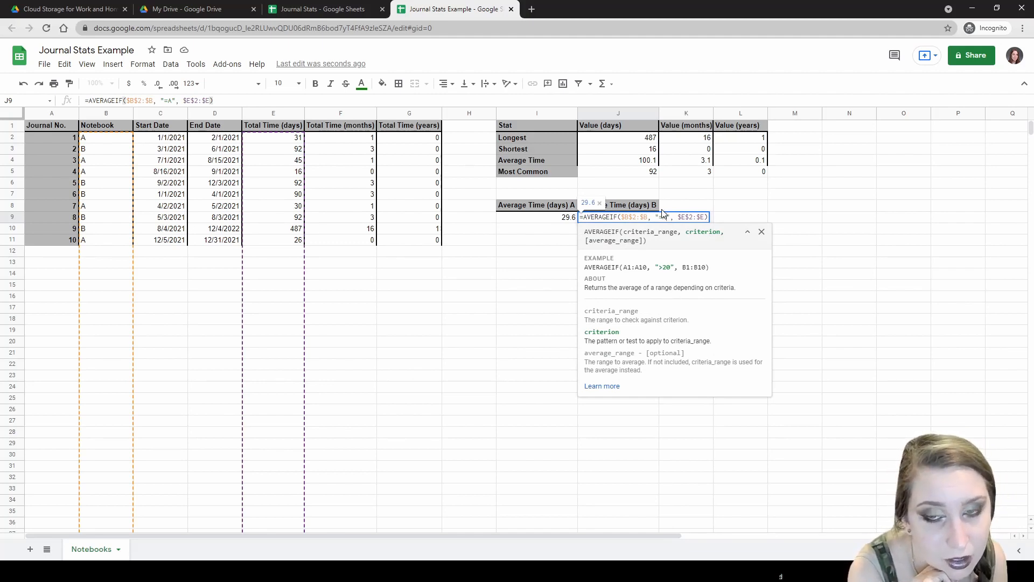
key("BackSpace")
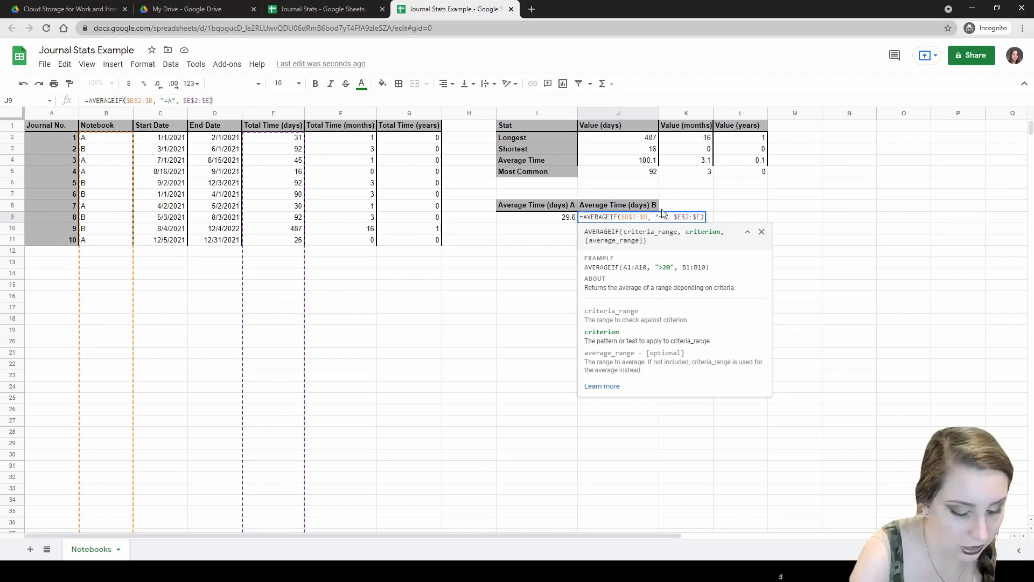
type("B")
key("Return")
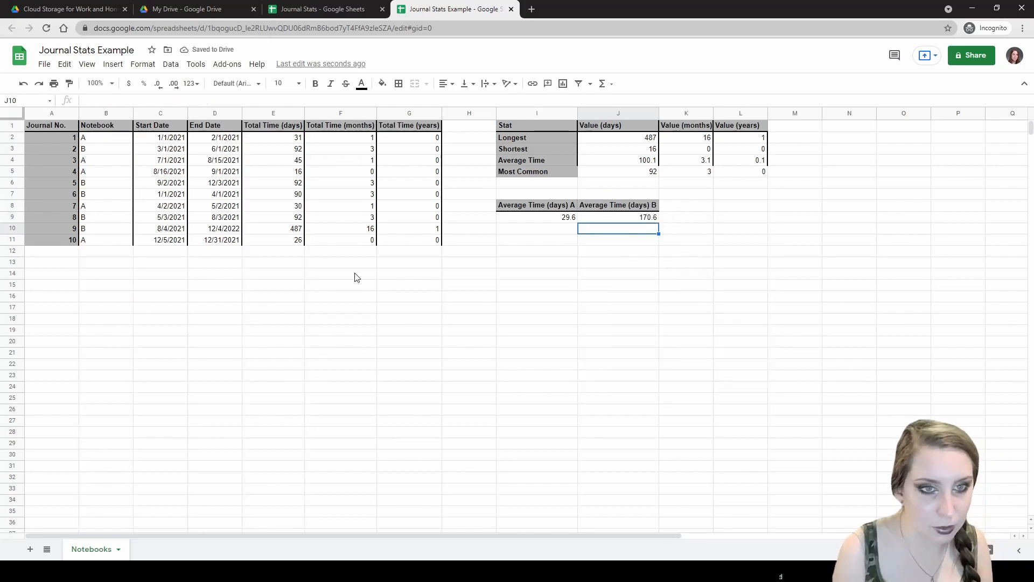
left_click(300, 231)
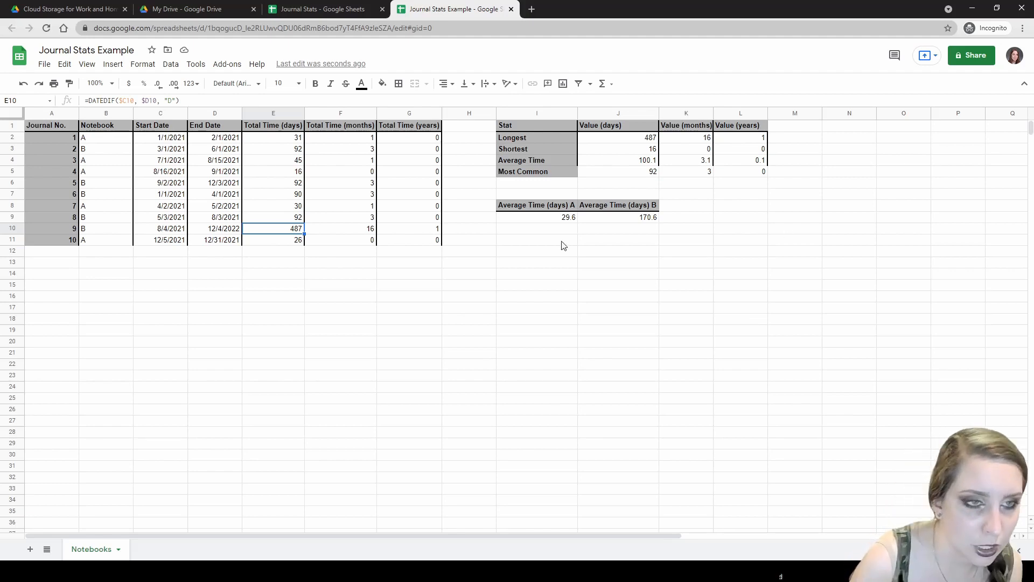
- Review the notebook A AVERAGEIF formula in I9, then compare with the original Journal Stats spreadsheet
left_click(126, 138)
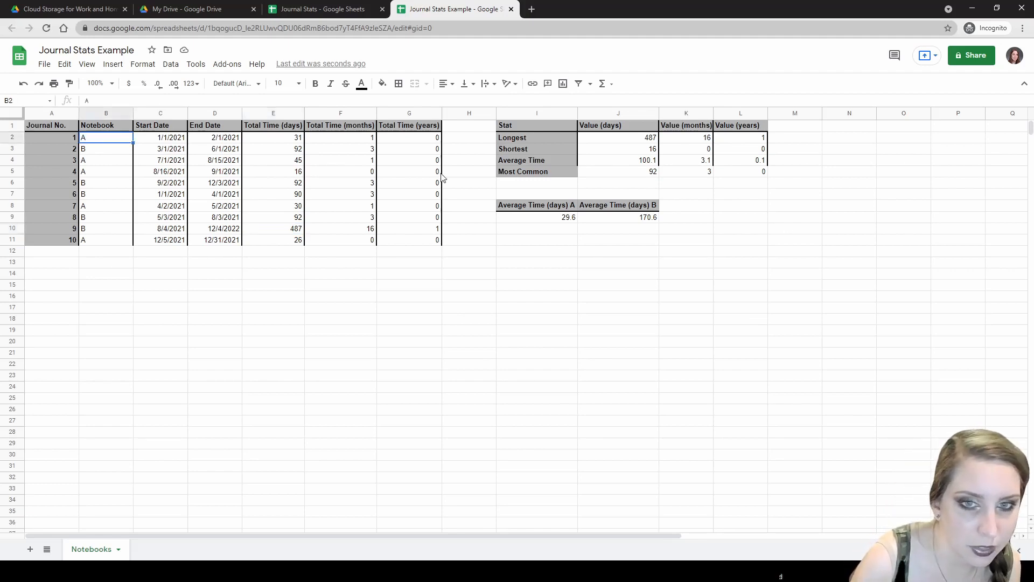
left_click(520, 216)
double_click(564, 218)
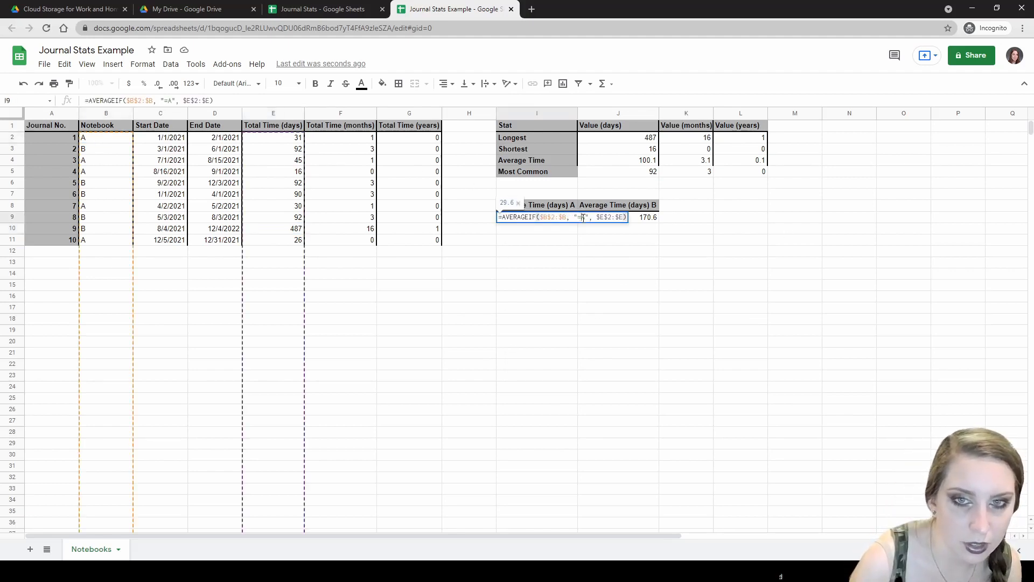
left_click(643, 211)
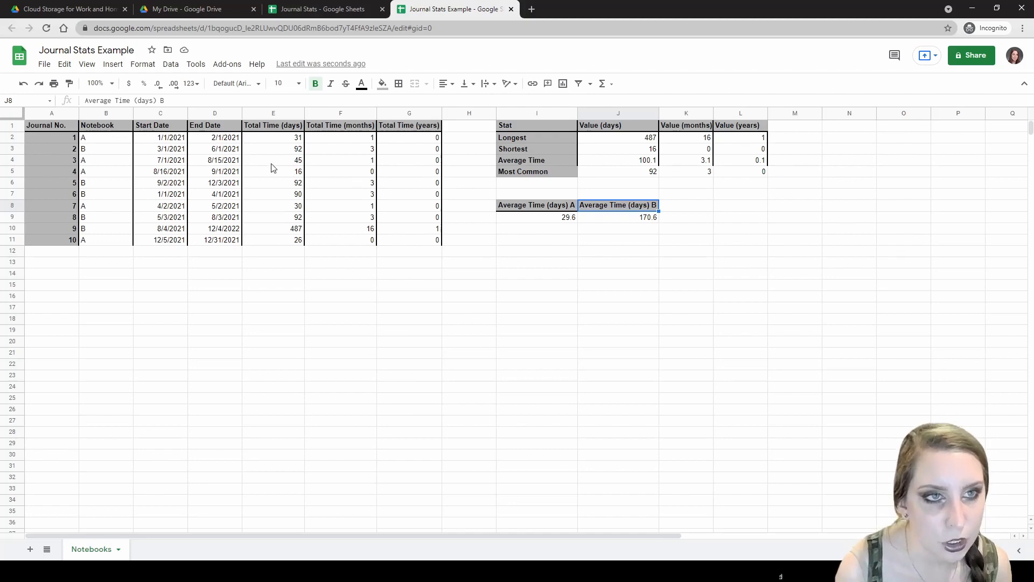
left_click(334, 9)
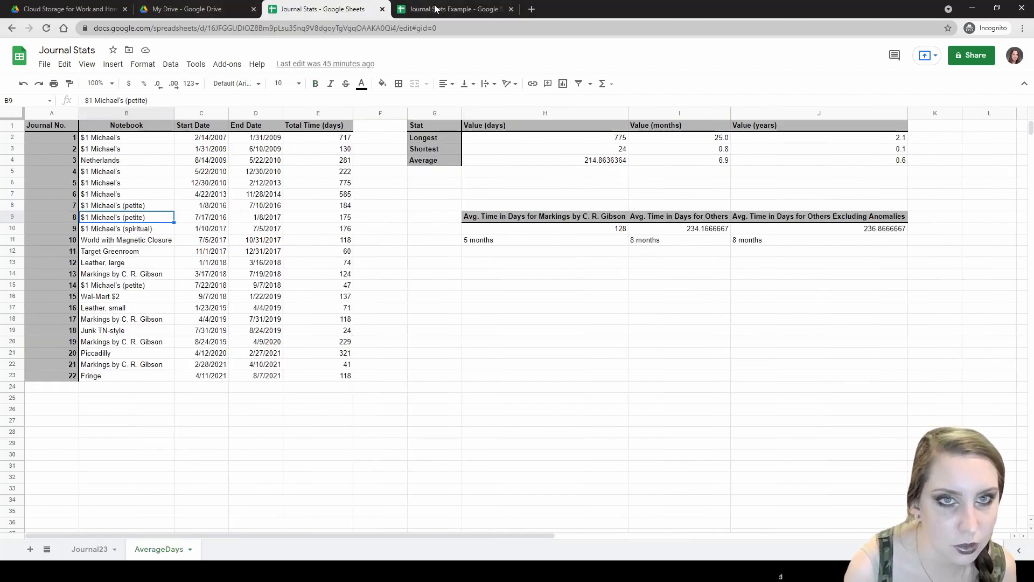
left_click(435, 9)
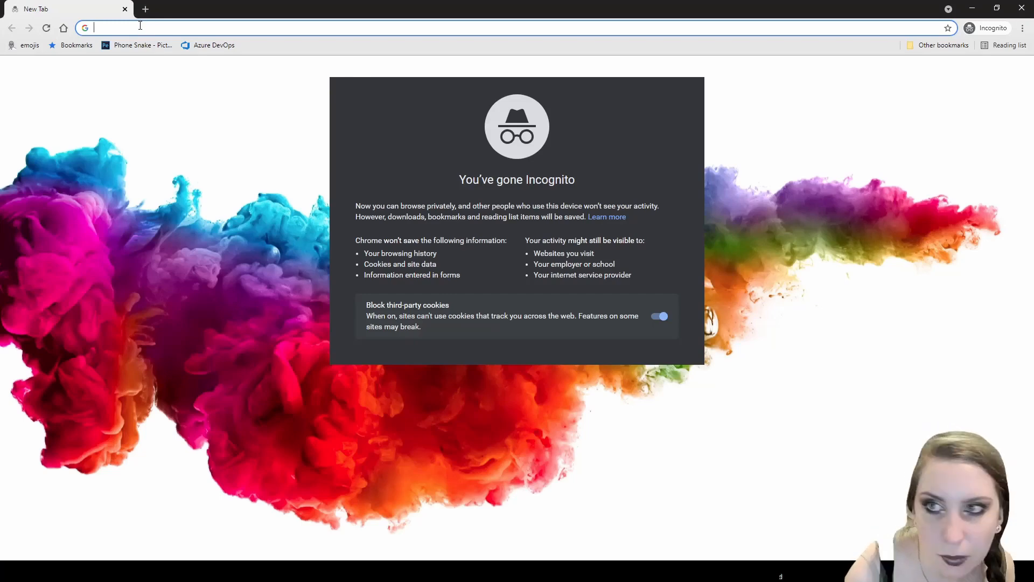
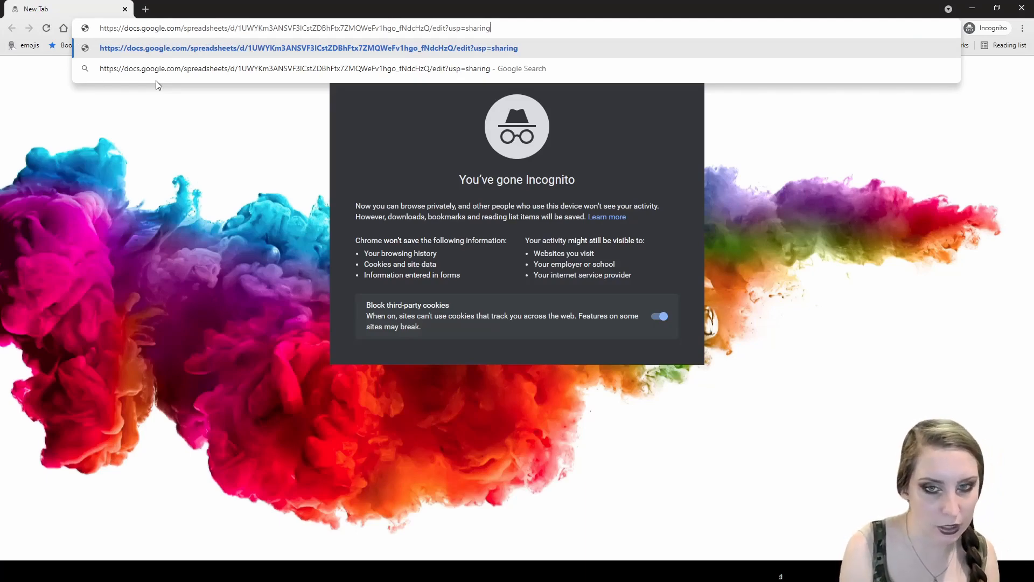
- Load the shared Test Share spreadsheet link and sign in to the Google account
key("Return")
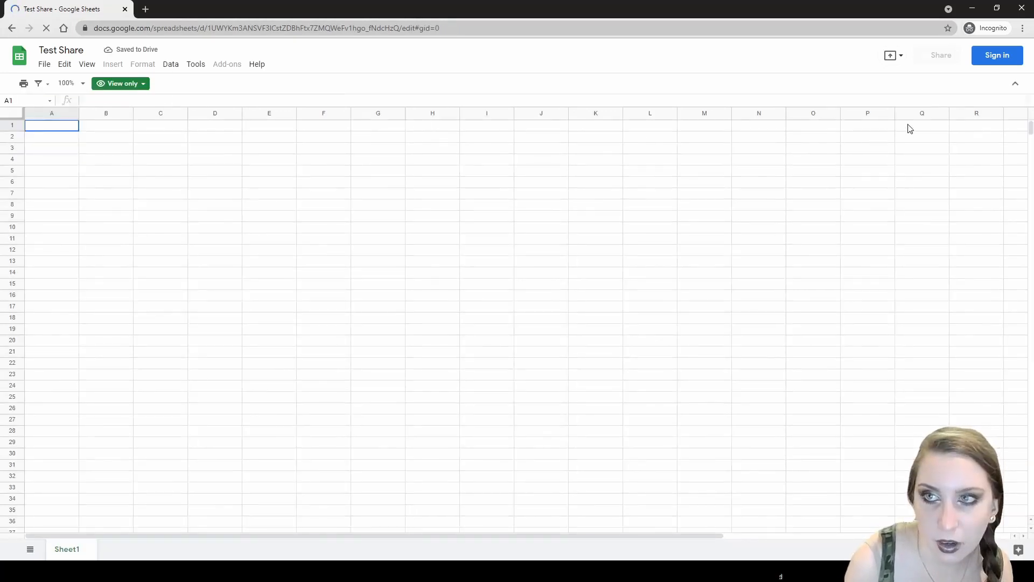
left_click(1002, 56)
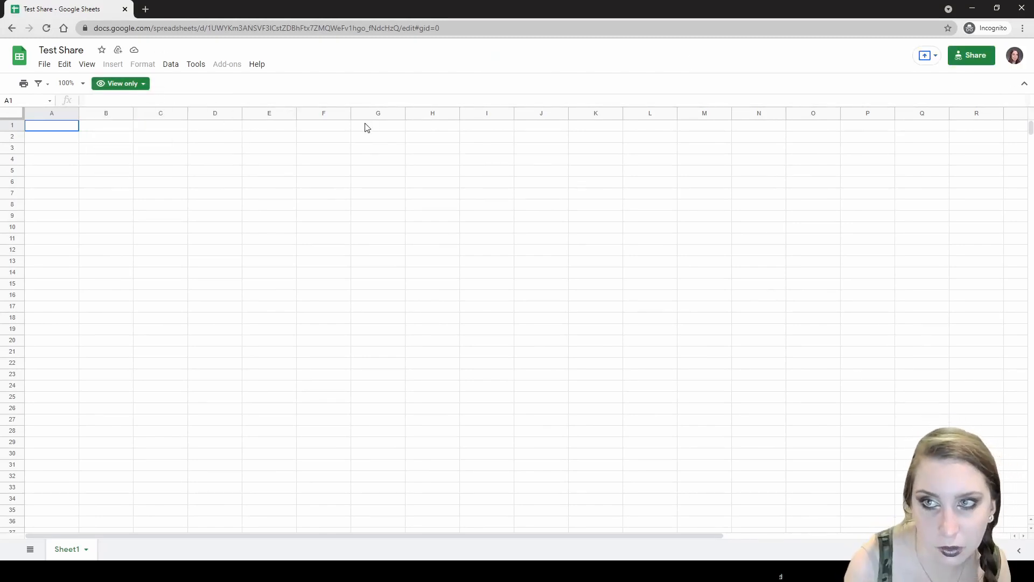
- Open Google Drive in a new browser tab
left_click(146, 10)
type("drive")
key("Return")
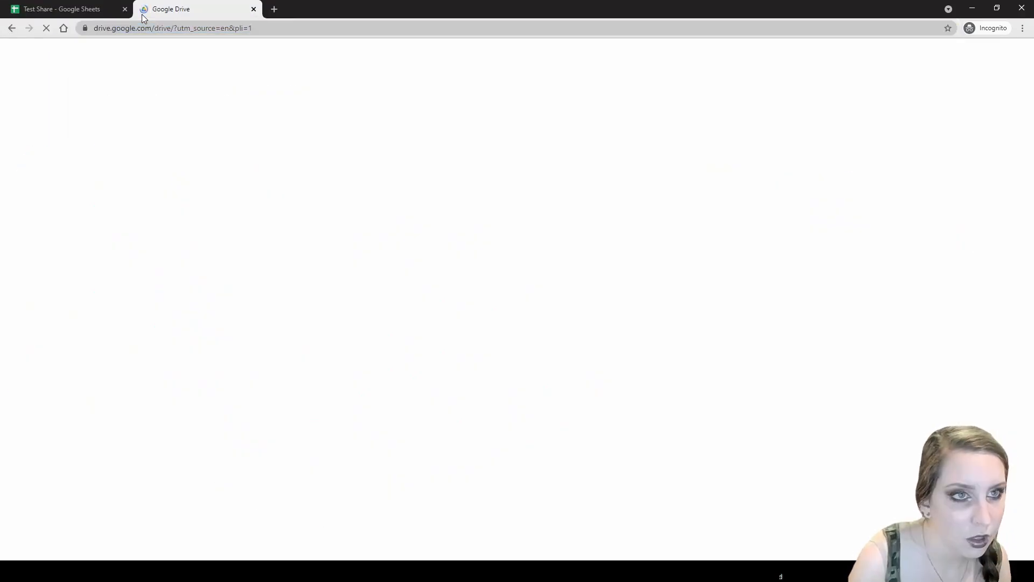
- Open Test Share from Shared with me to confirm it is view-only, then close it
left_click(125, 9)
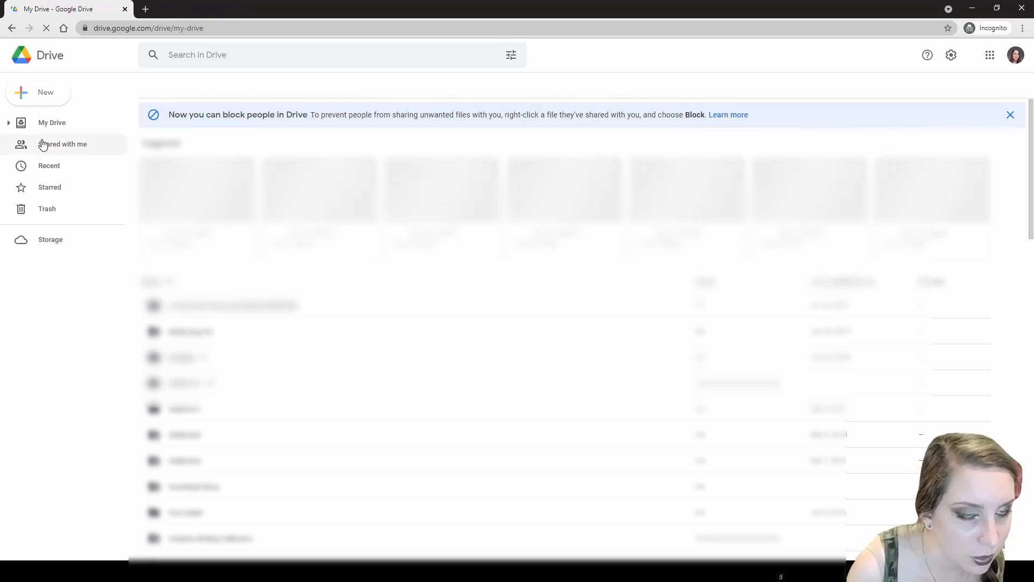
left_click(56, 165)
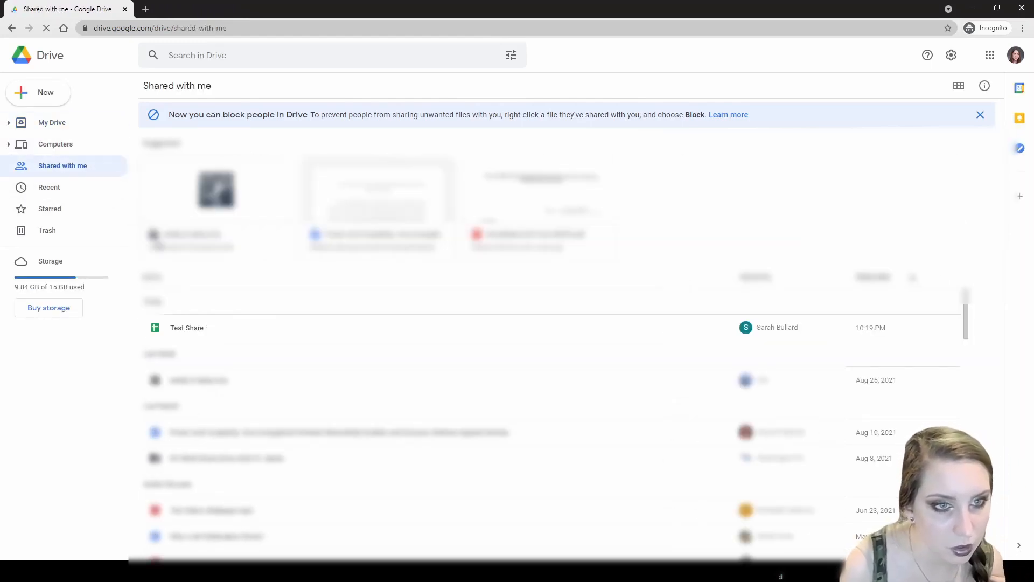
left_click(194, 330)
double_click(193, 330)
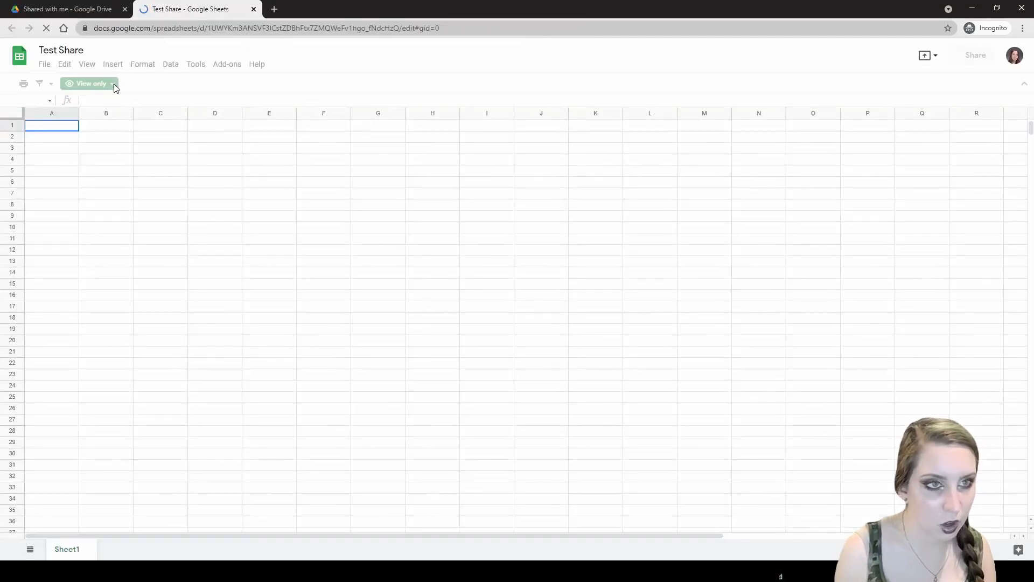
left_click(112, 85)
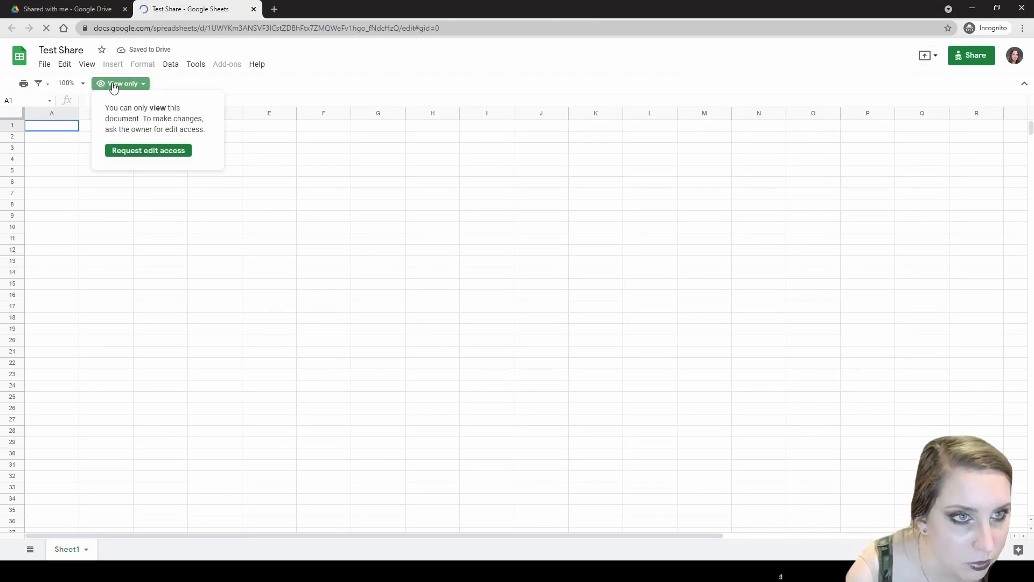
left_click(254, 9)
- Make a copy of Test Share and go to My Drive
right_click(196, 327)
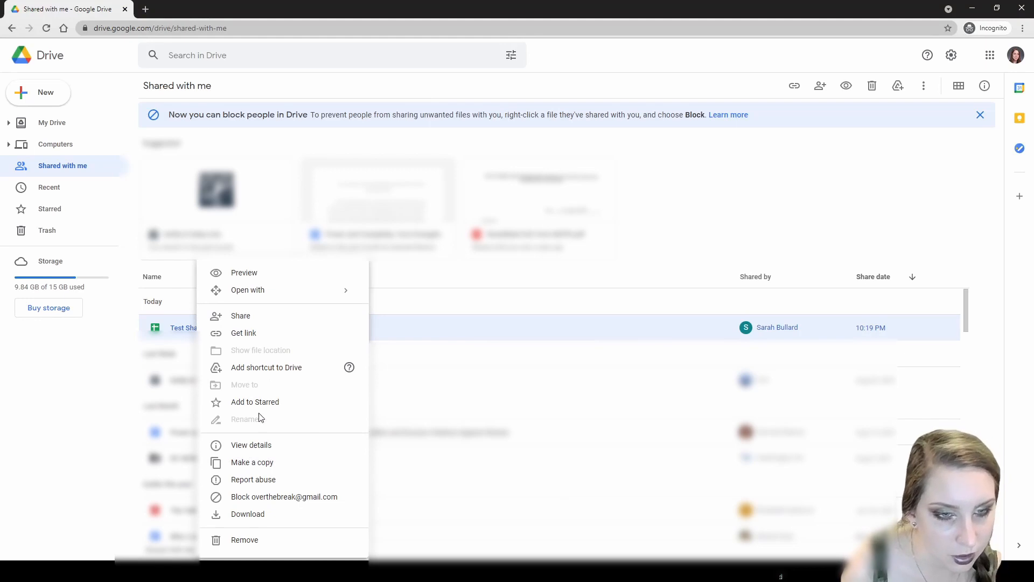
left_click(273, 466)
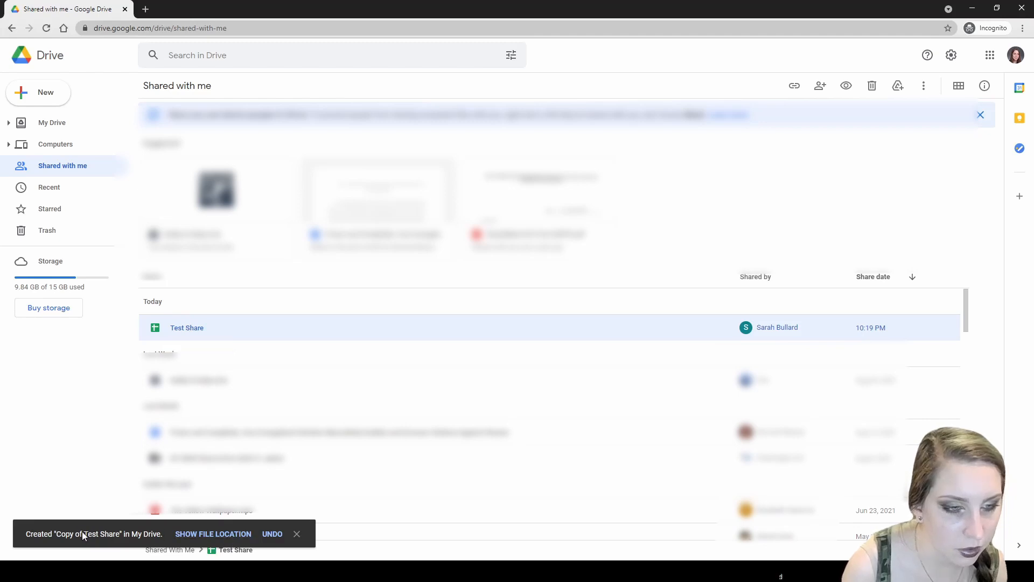
left_click(48, 122)
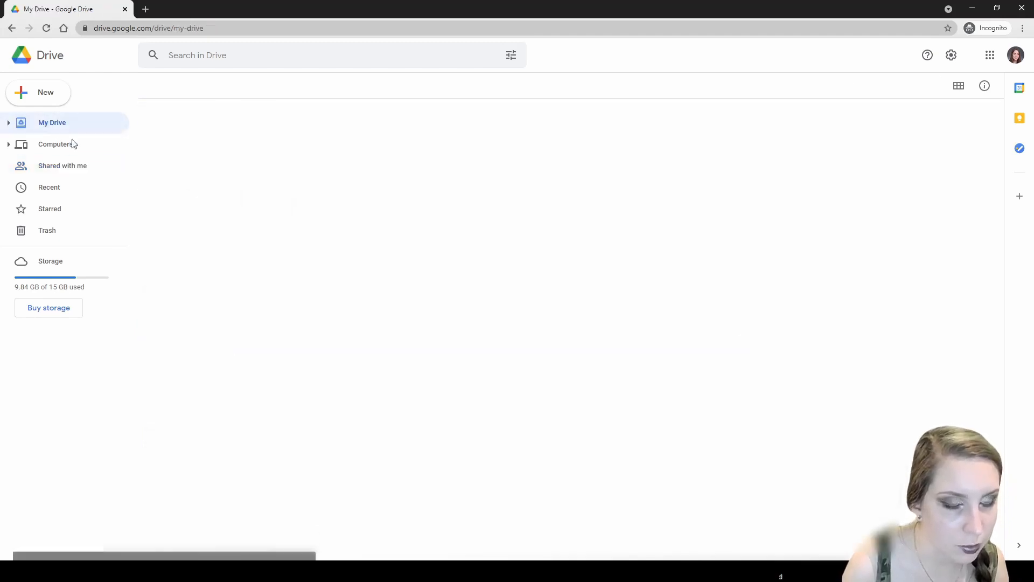
- Open Copy of Test Share from My Drive and select cells E9 and D6 in its empty Sheet1
scroll(260, 286, "down", 15)
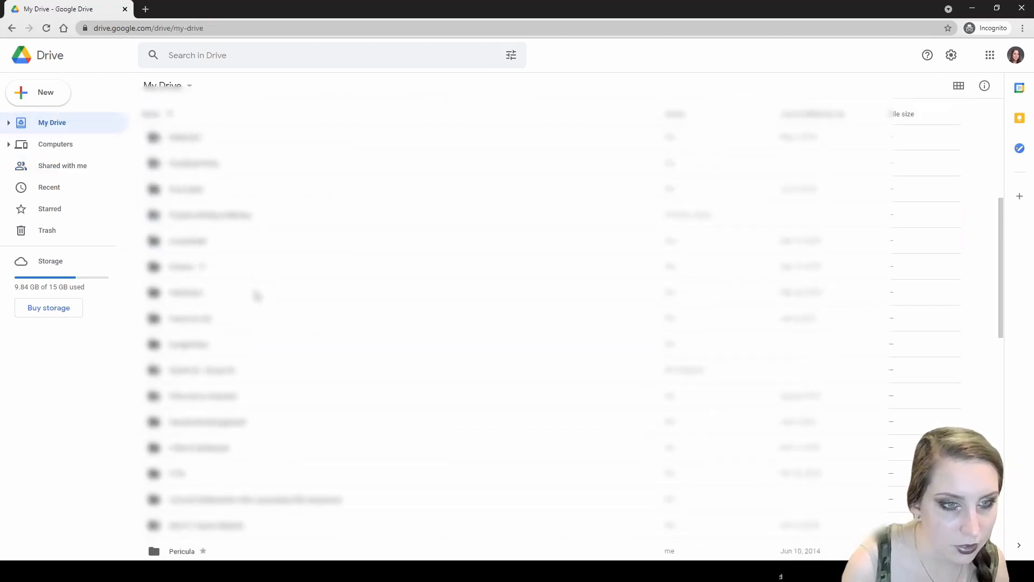
scroll(254, 296, "down", 3)
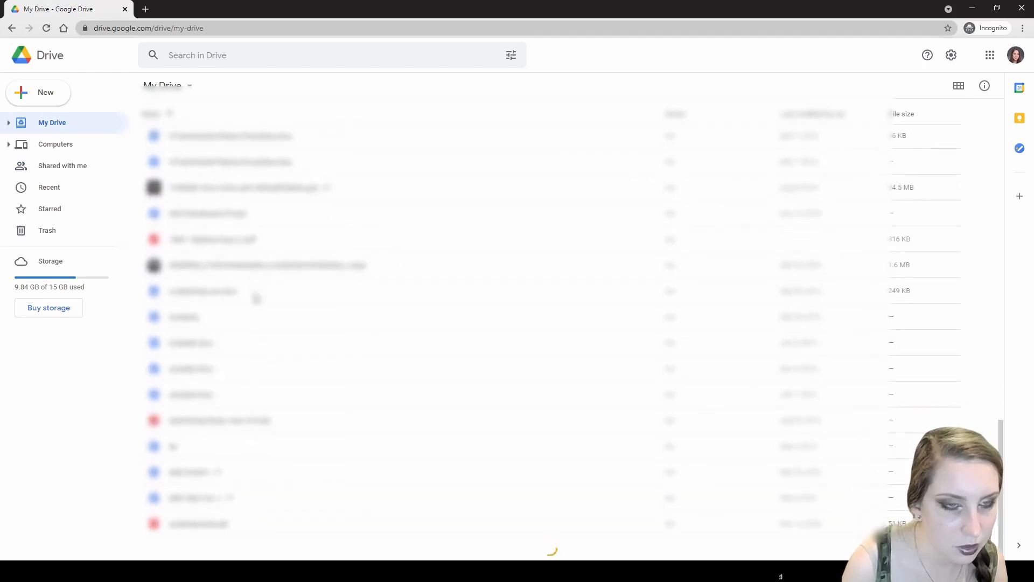
scroll(255, 297, "down", 5)
scroll(255, 299, "down", 5)
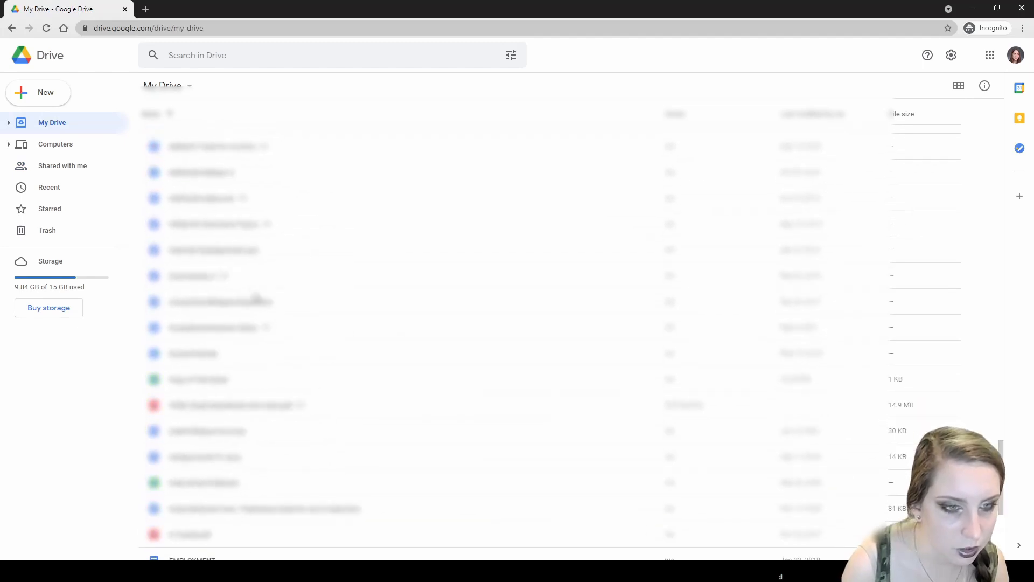
left_click(222, 380)
double_click(222, 380)
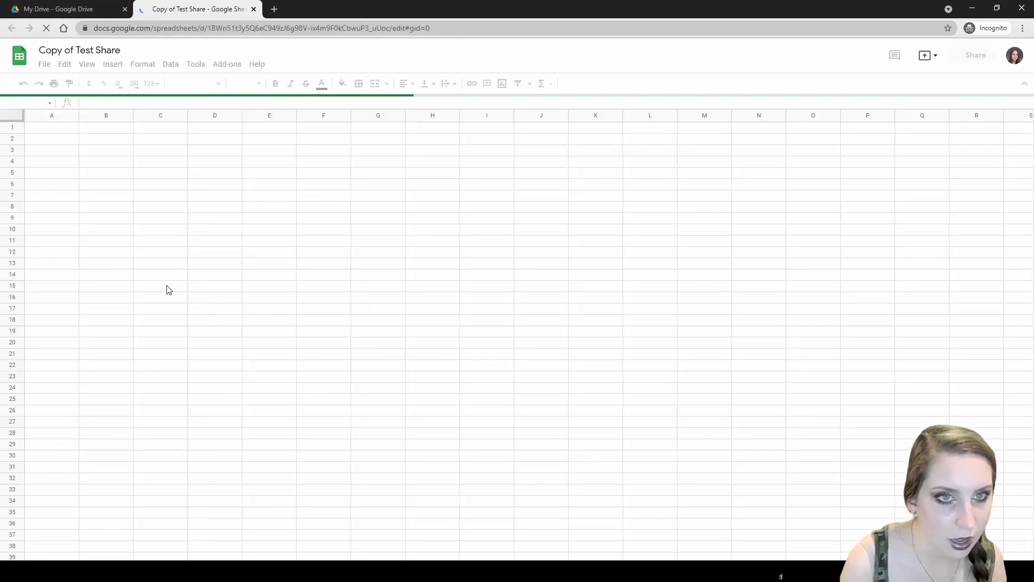
left_click(266, 216)
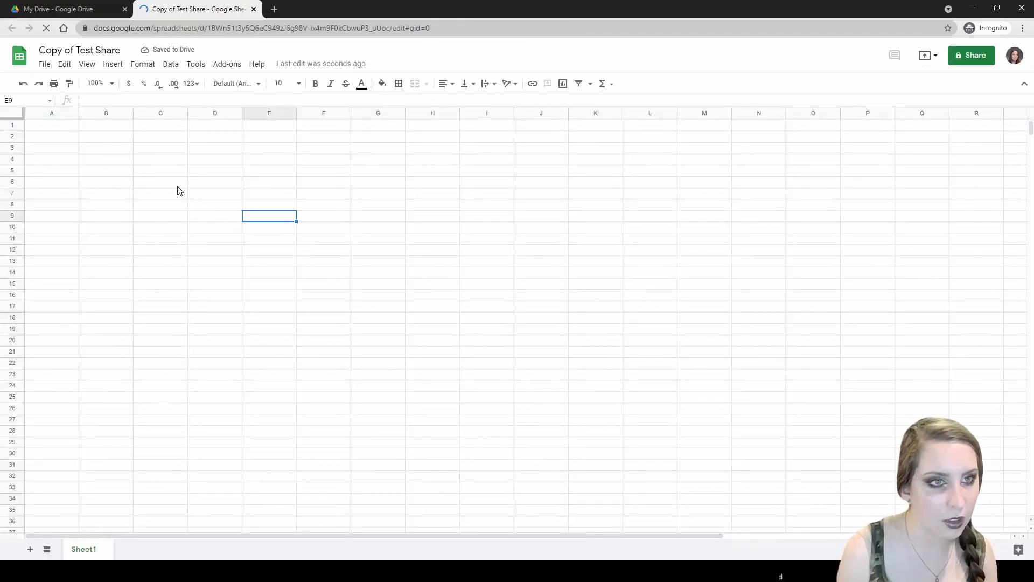
left_click(209, 183)
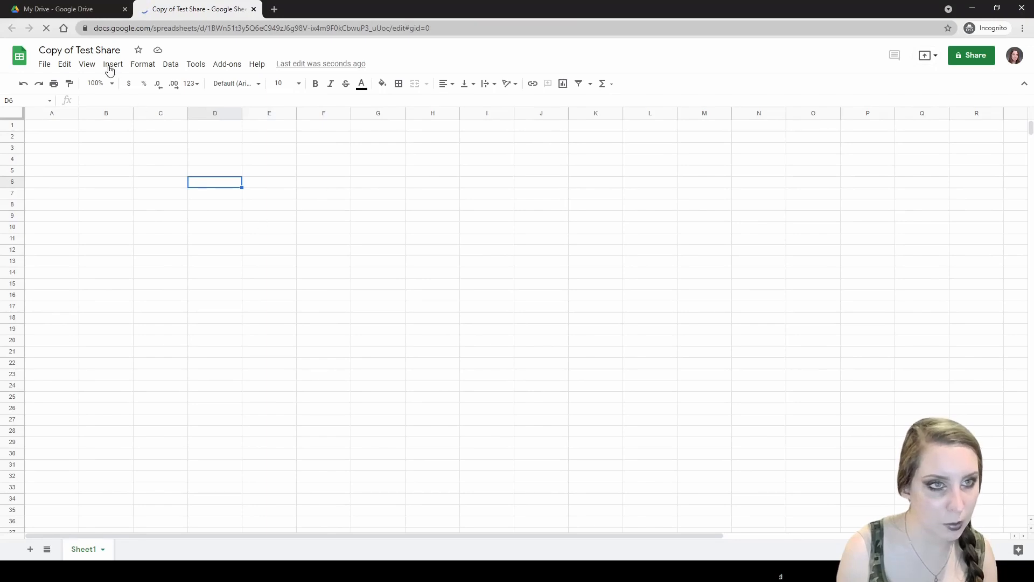